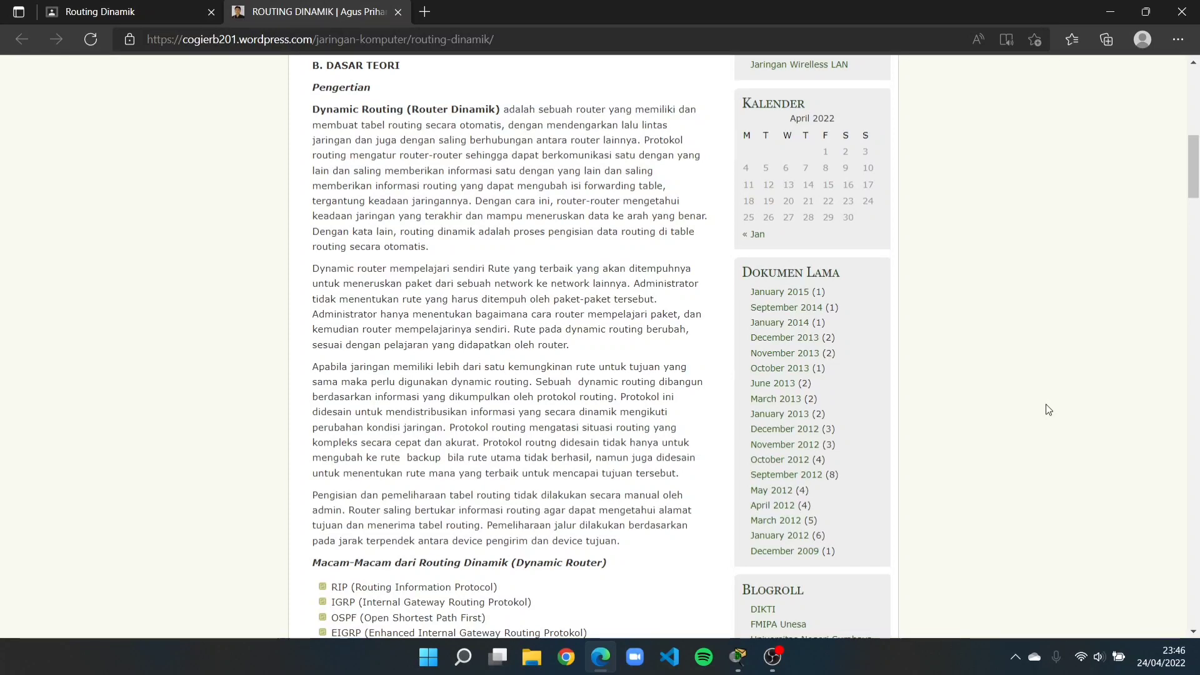
# Review the dynamic routing article from its theory section through the topology diagram to the RIP network settings of the routers.
pyautogui.scroll(-4, 1046, 405)
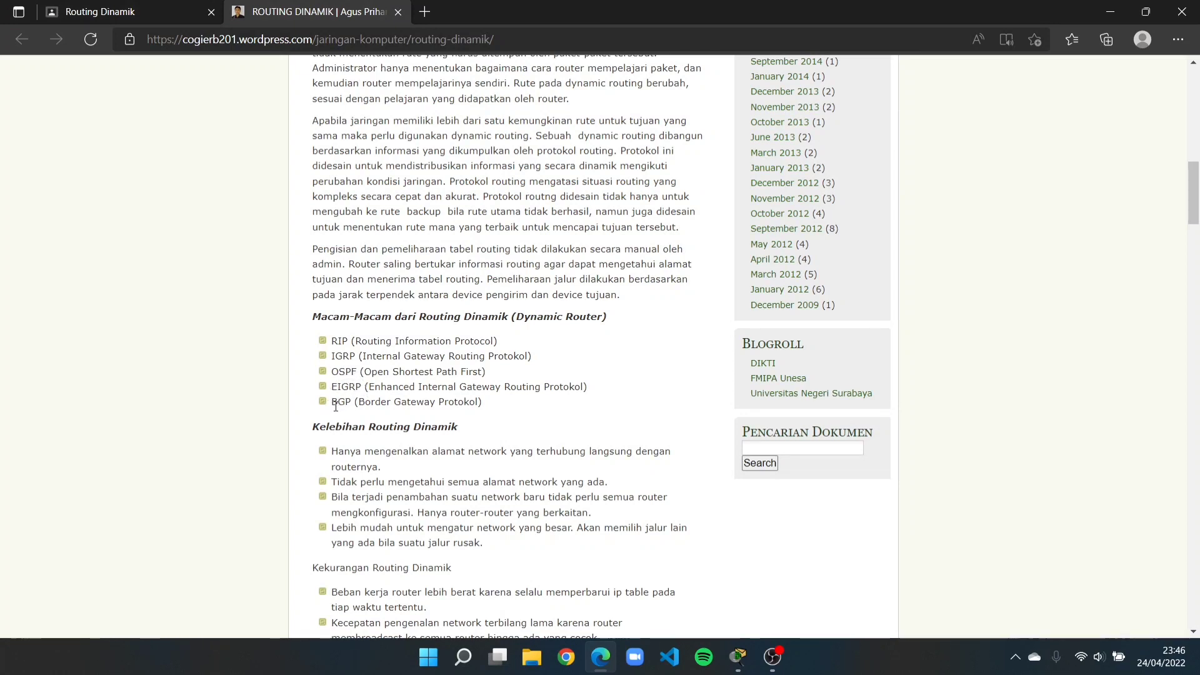
pyautogui.scroll(-6, 377, 404)
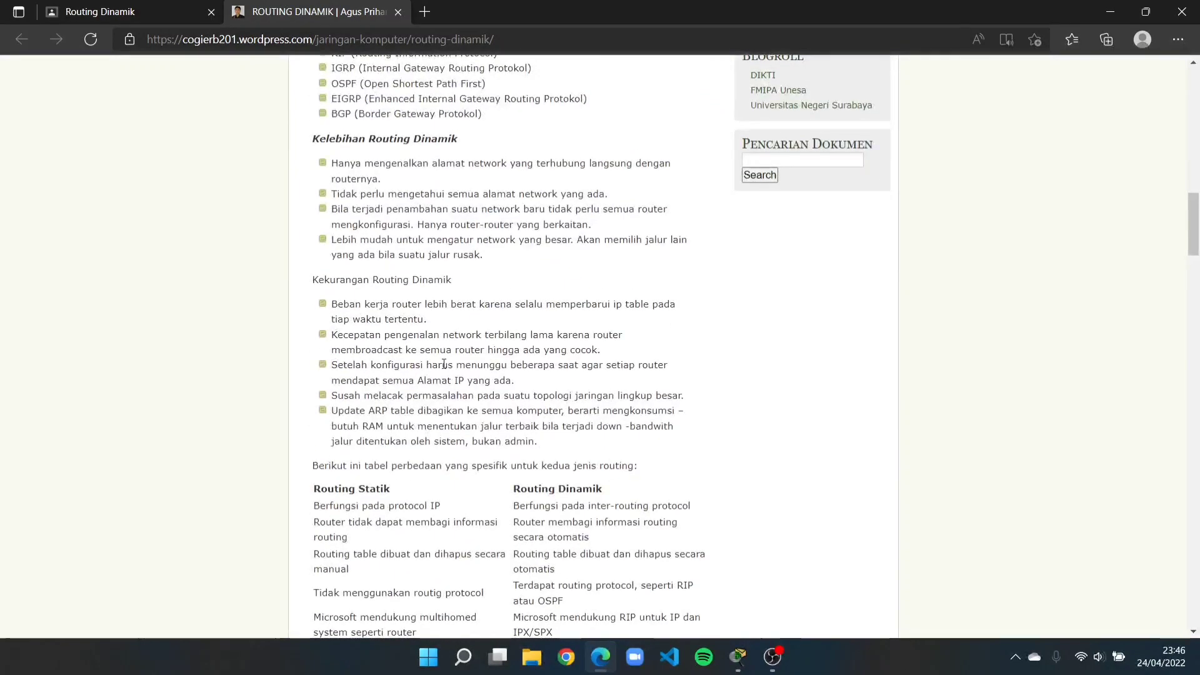
pyautogui.scroll(-2, 588, 469)
pyautogui.scroll(-3, 588, 469)
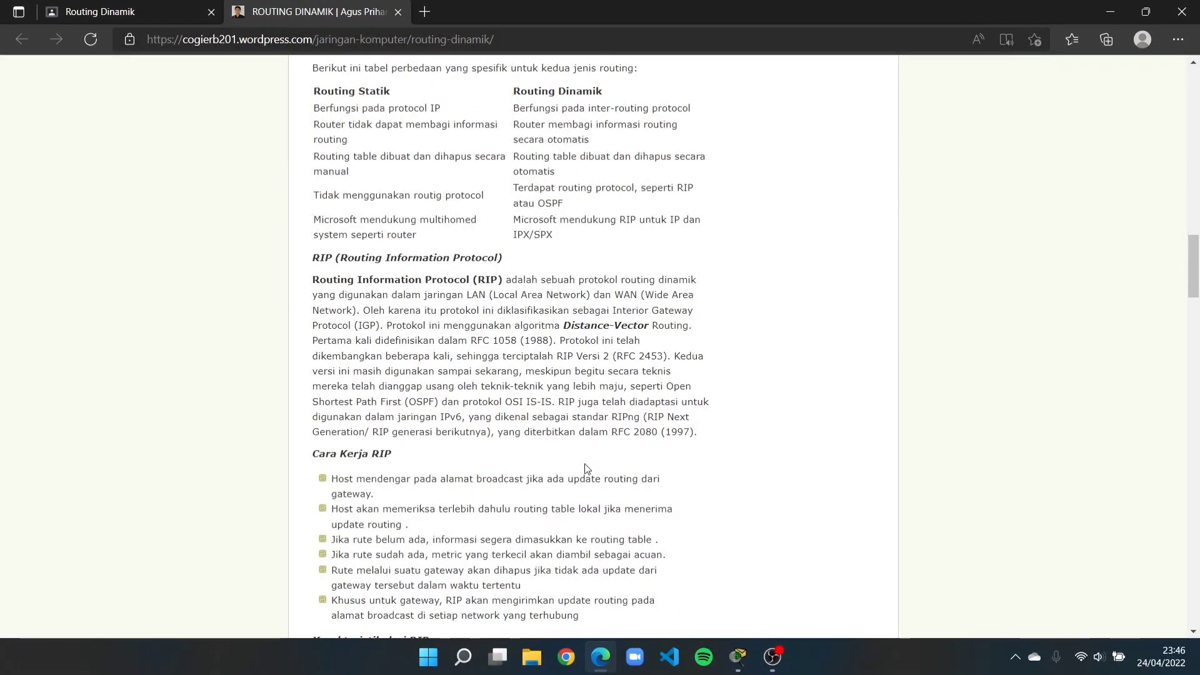
pyautogui.scroll(-7, 587, 469)
pyautogui.scroll(-4, 586, 469)
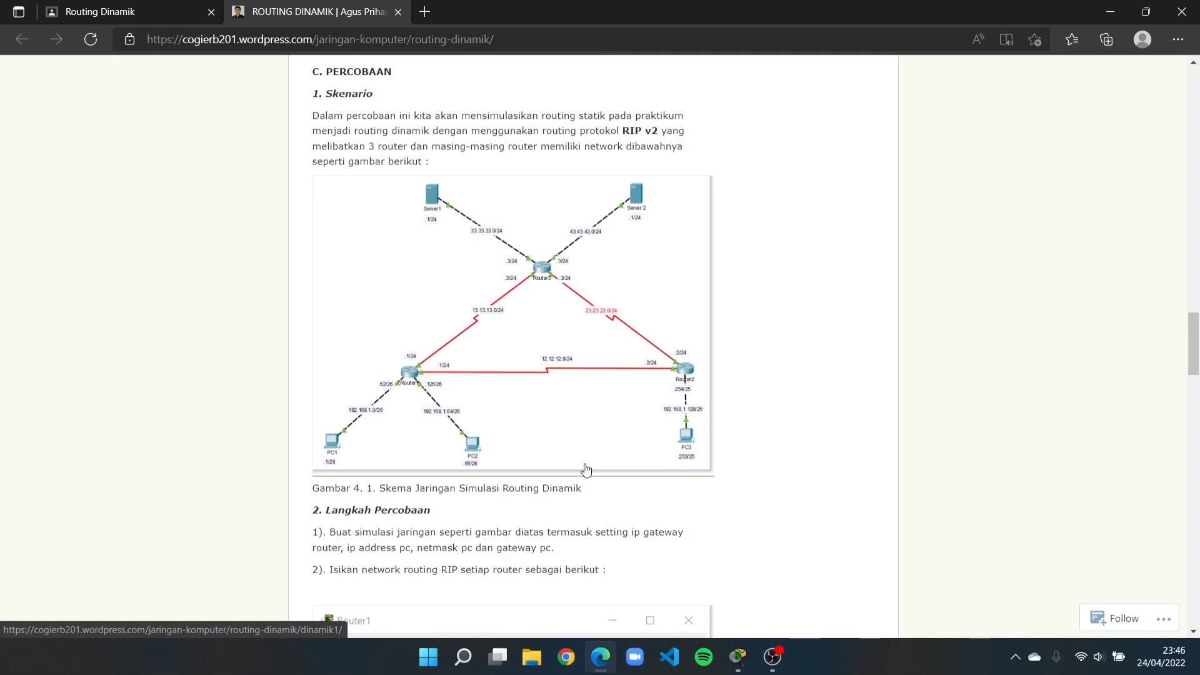
pyautogui.scroll(-7, 586, 470)
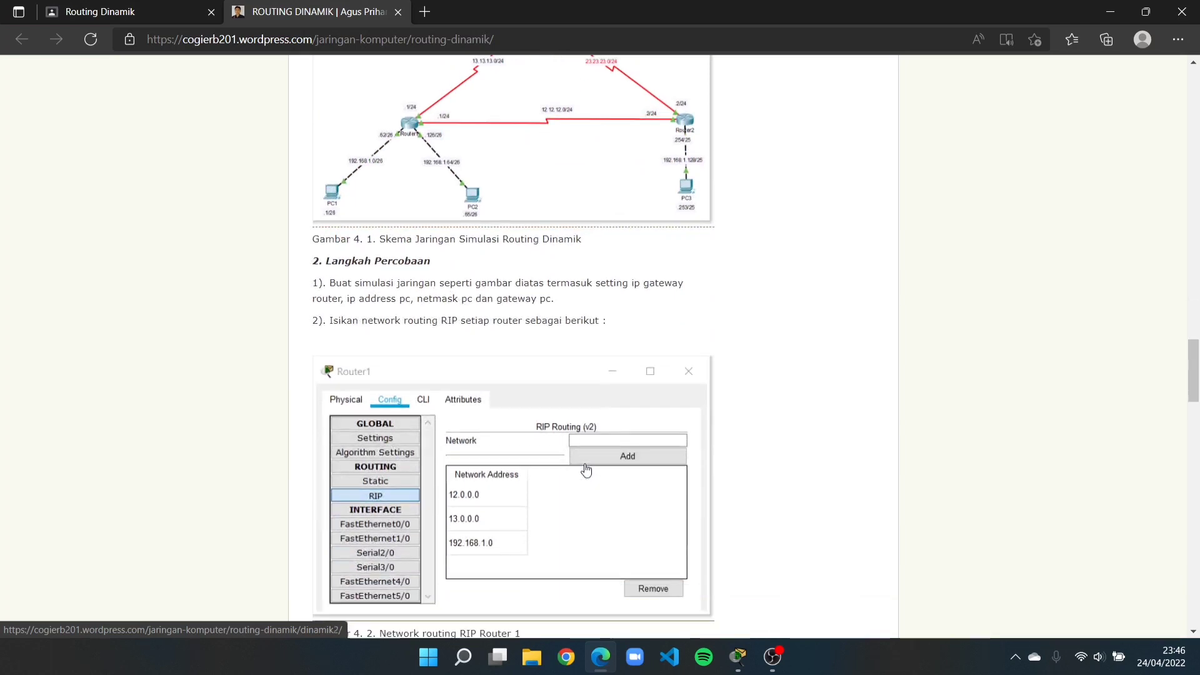
pyautogui.scroll(-1, 586, 469)
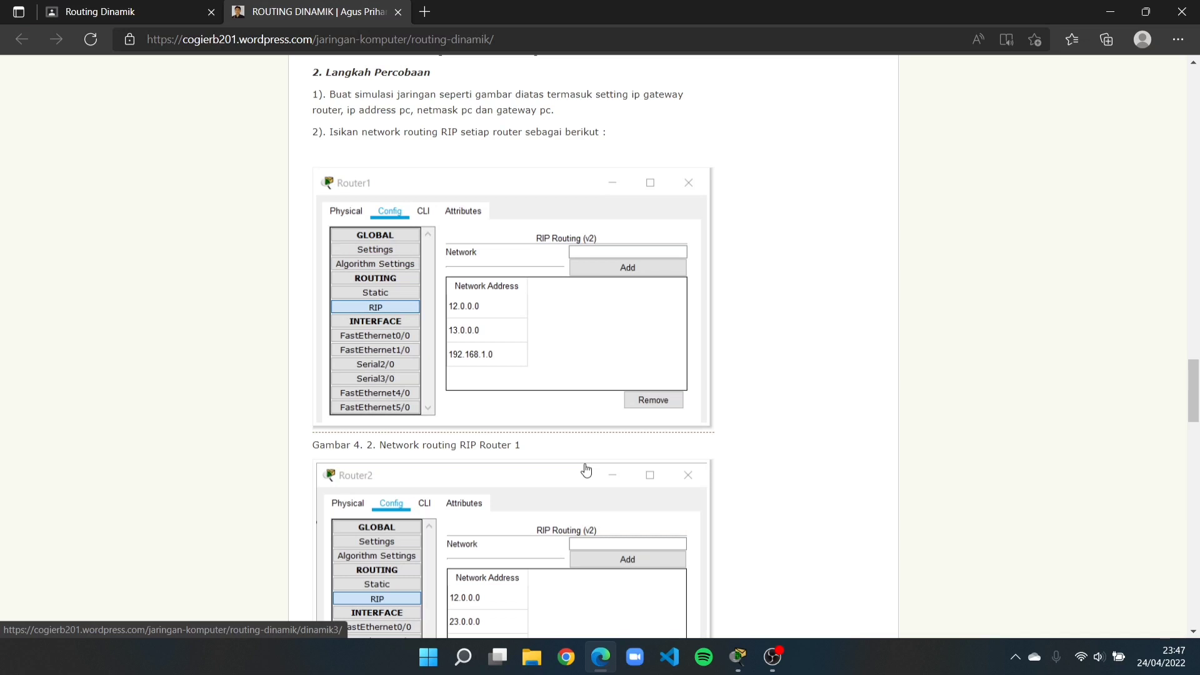
pyautogui.scroll(-1, 586, 470)
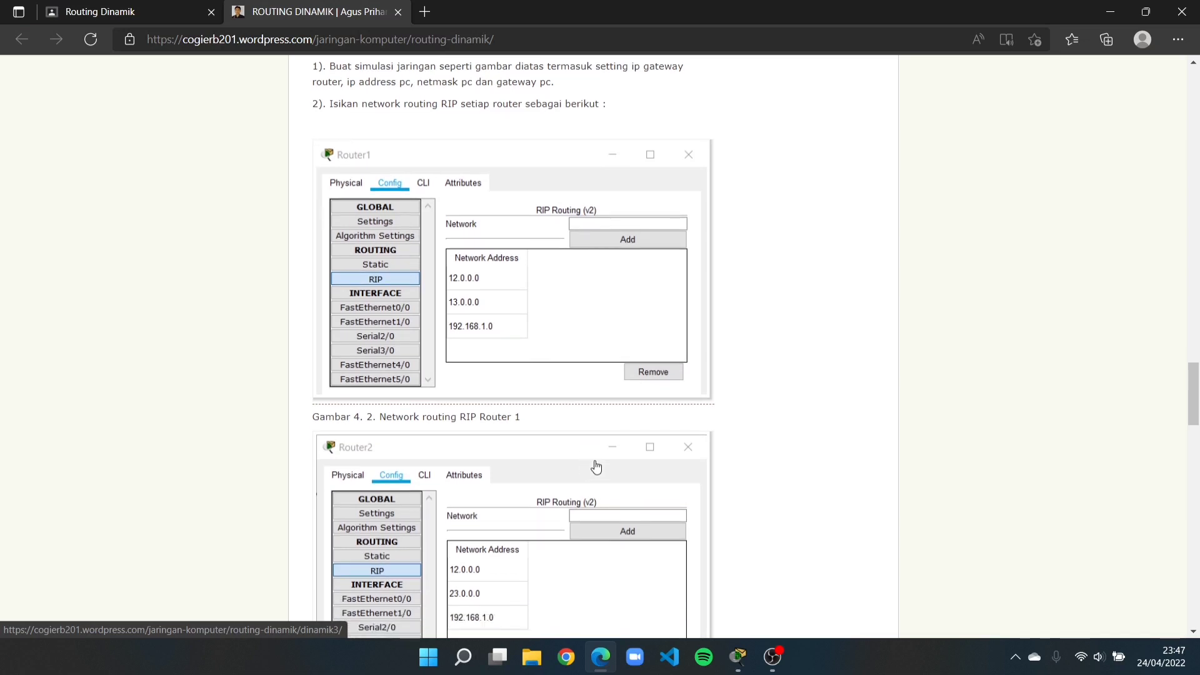
# Switch to Cisco Packet Tracer and remove Router1's static routes to 43.43.43.0/24, 33.33.33.0/24 and 192.168.1.128/25.
pyautogui.hotkey('alt', 'Tab')
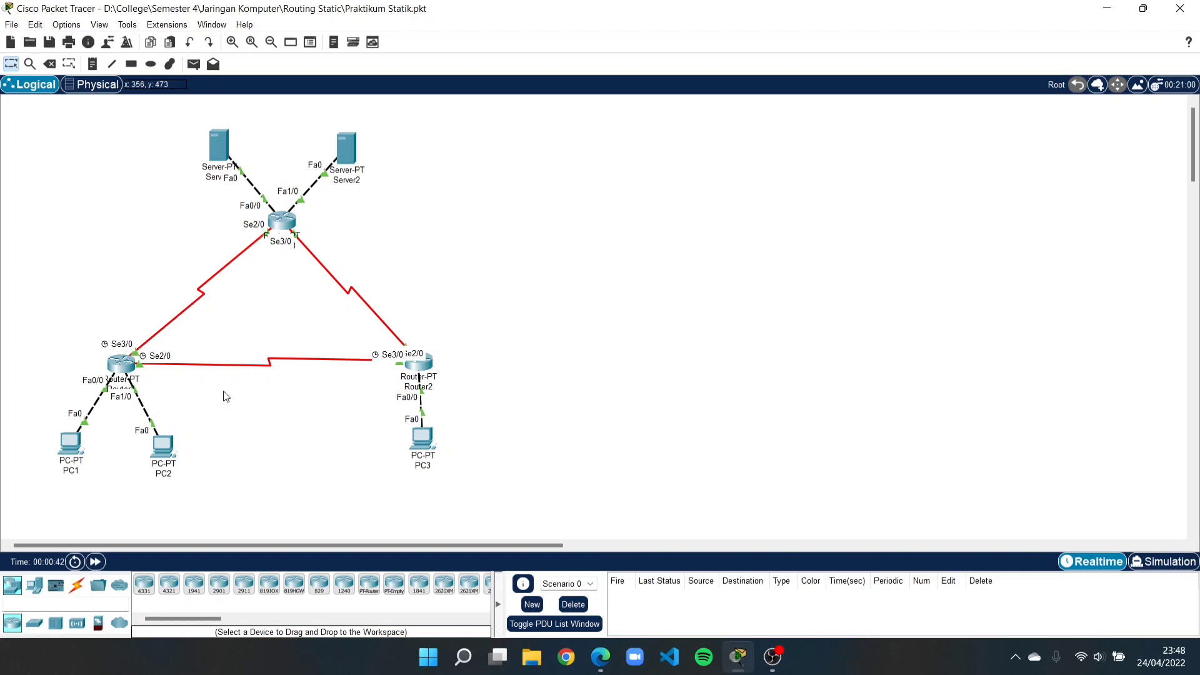
pyautogui.click(127, 363)
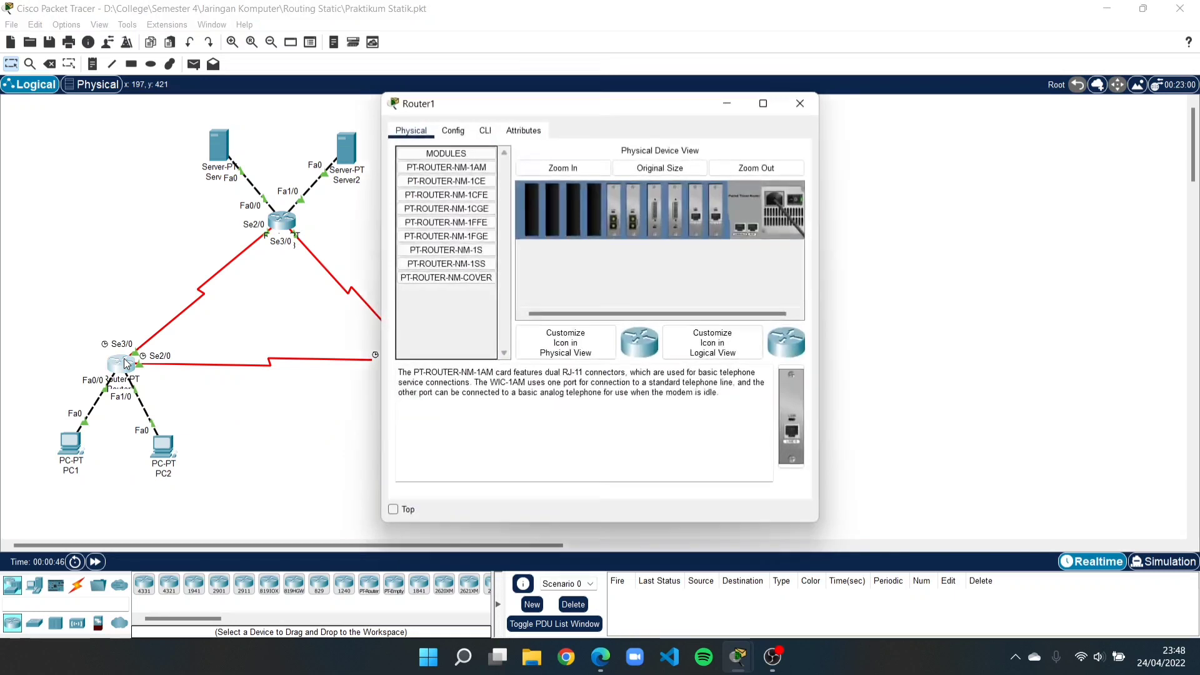
pyautogui.click(458, 132)
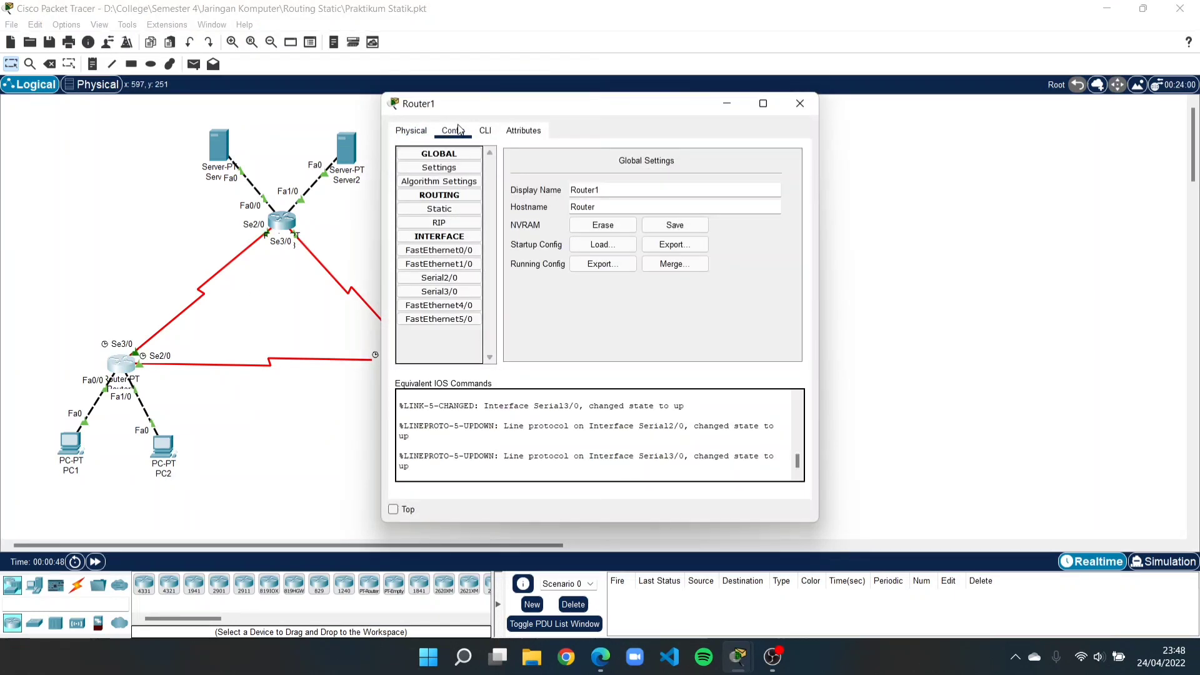
pyautogui.click(457, 210)
pyautogui.click(578, 332)
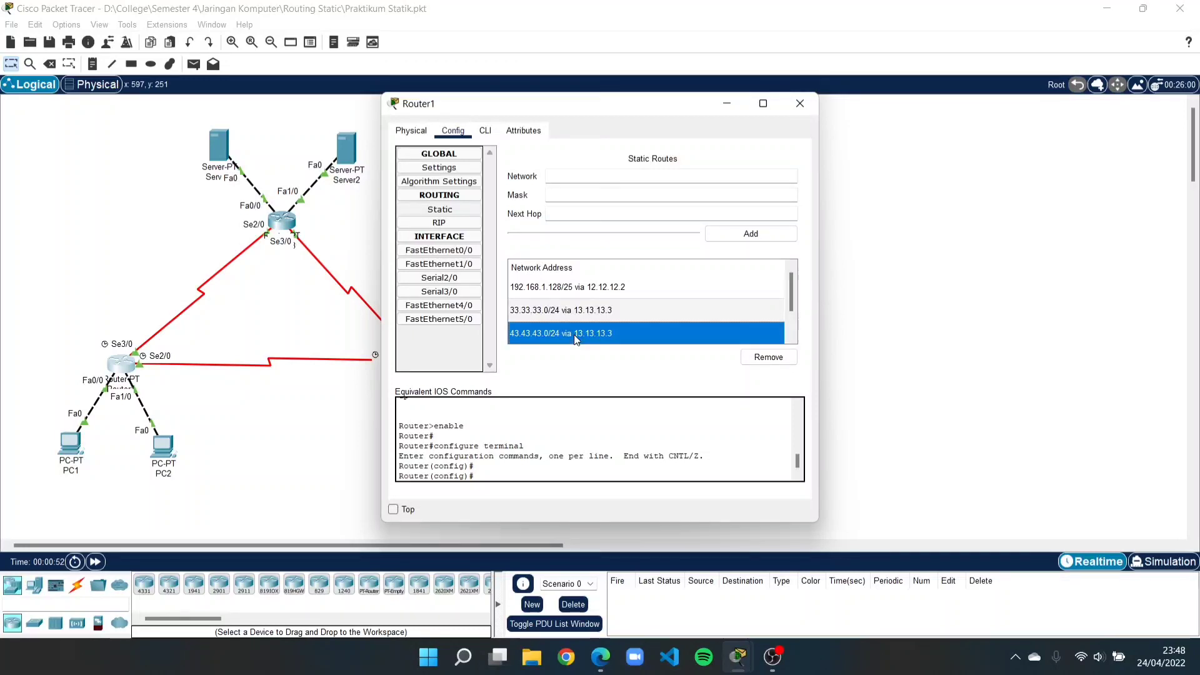
pyautogui.click(768, 357)
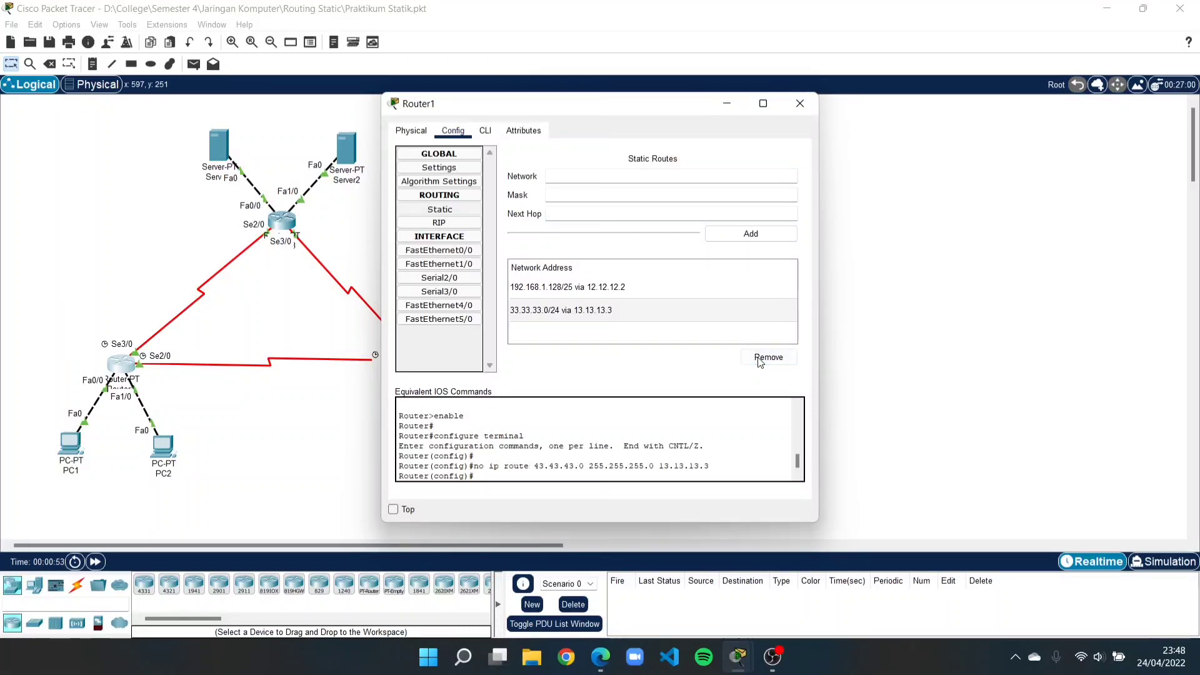
pyautogui.click(651, 309)
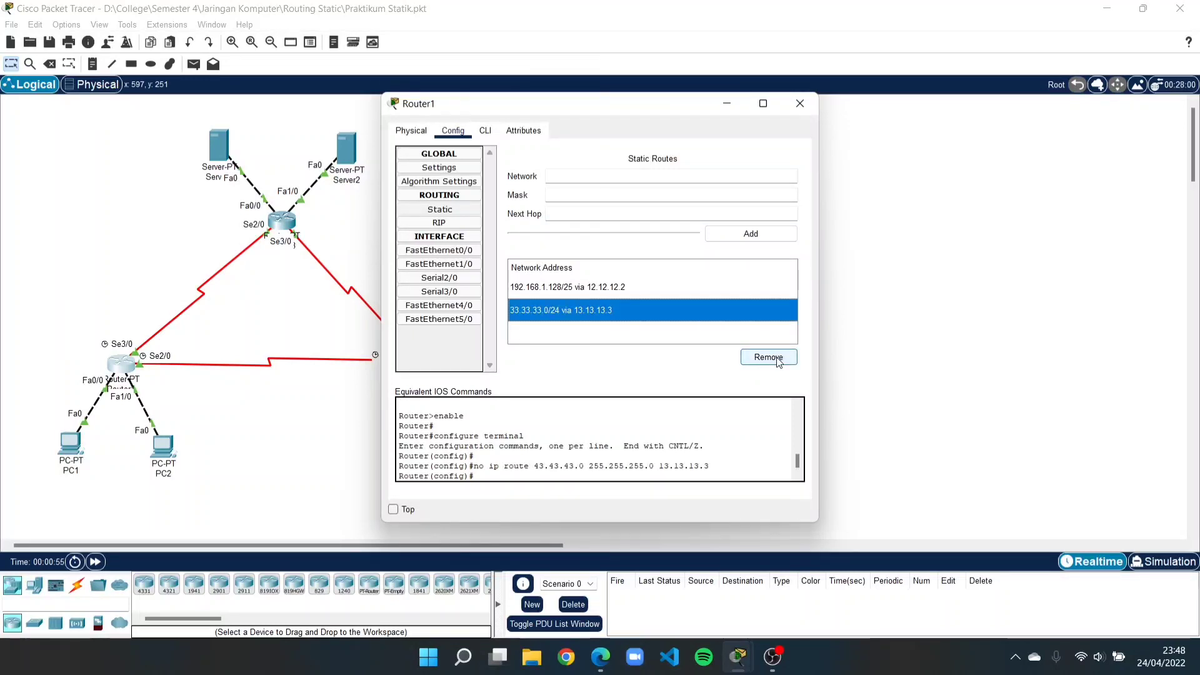
pyautogui.click(769, 355)
pyautogui.click(671, 290)
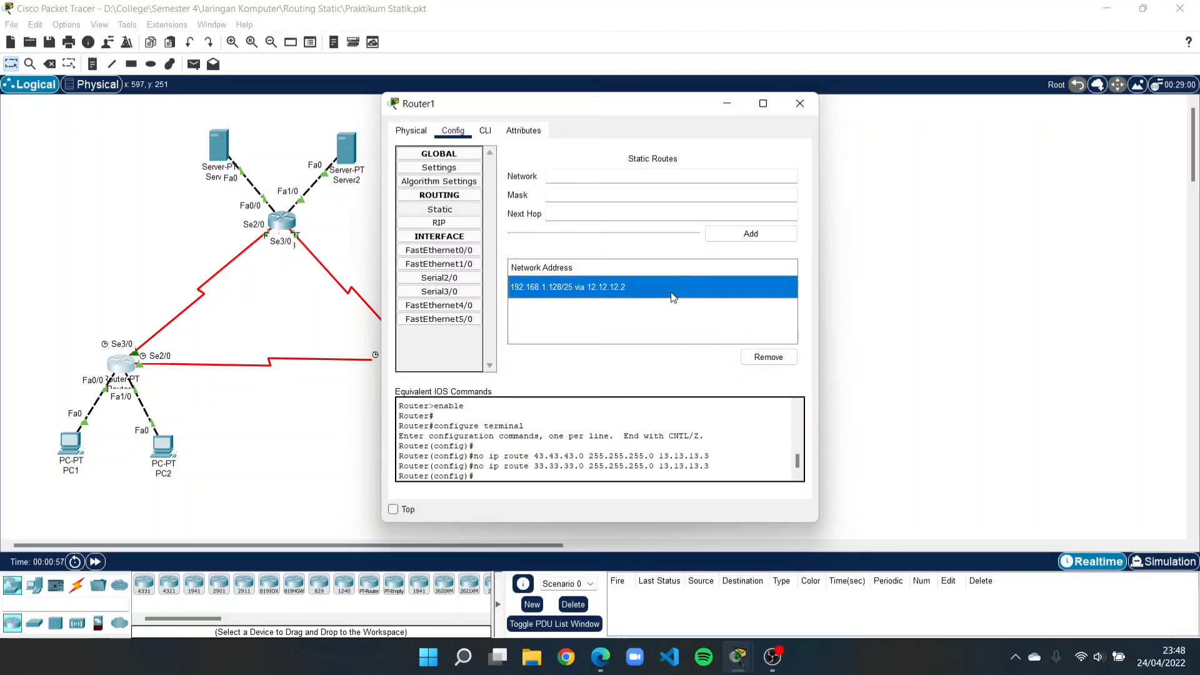
pyautogui.click(767, 356)
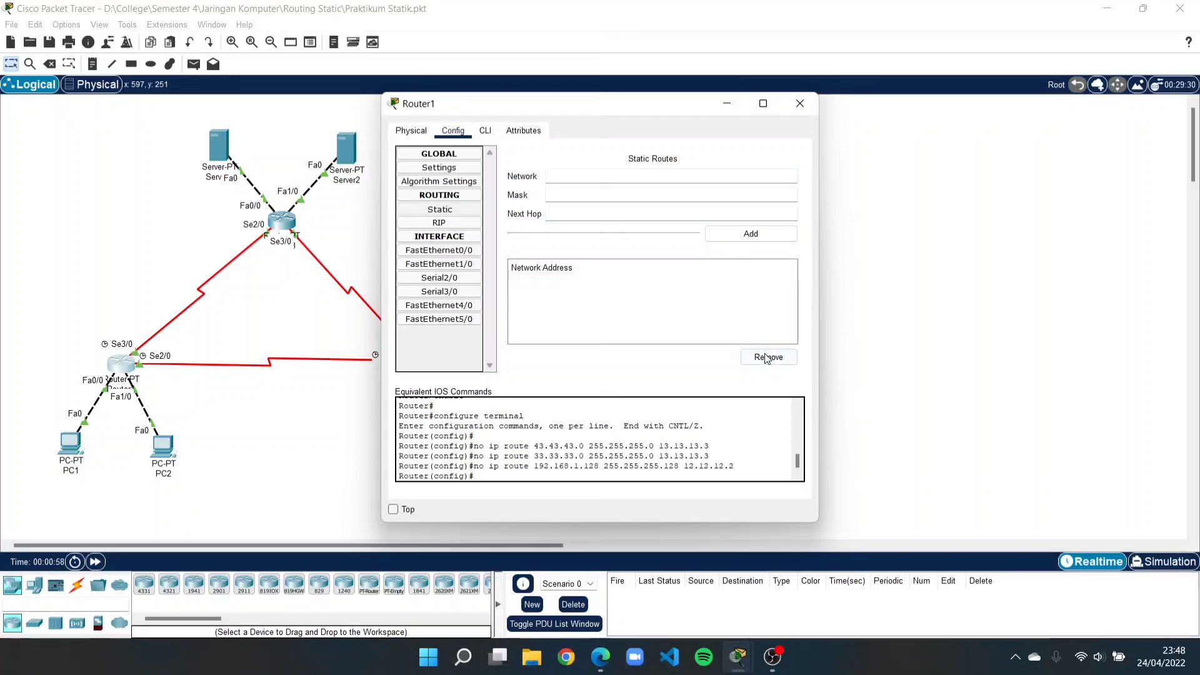
pyautogui.click(801, 102)
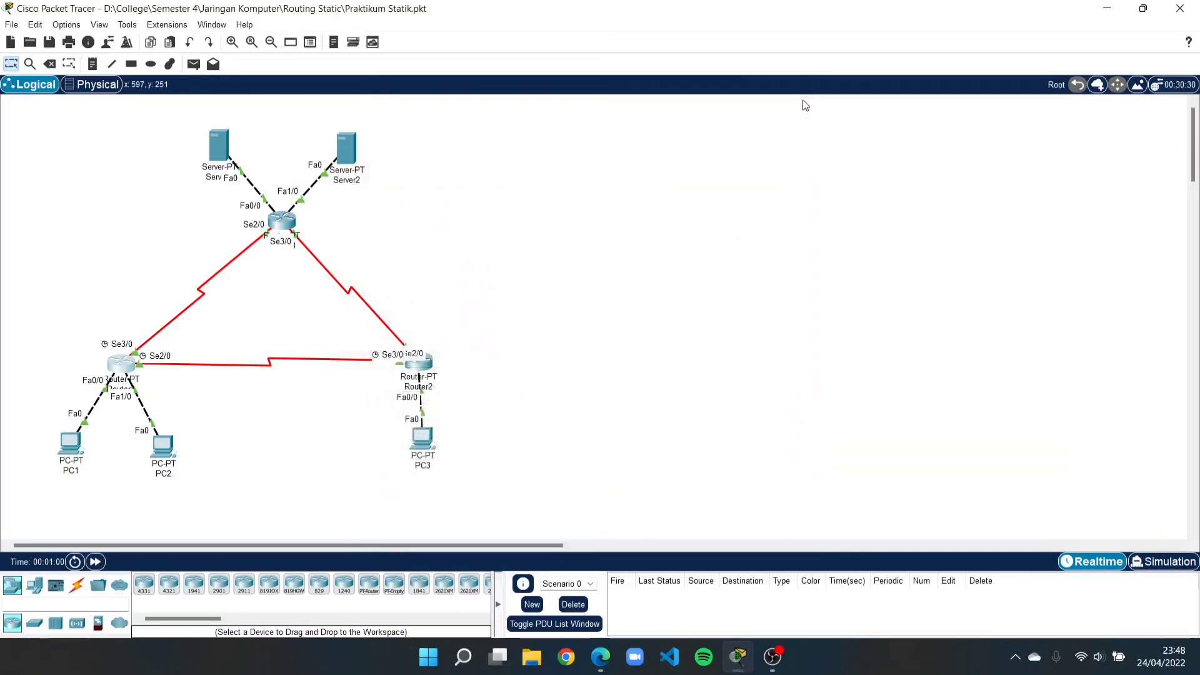
# Remove Router2's static routes to 43.43.43.0/24, 33.33.33.0/24 and 192.168.1.0/25.
pyautogui.click(418, 363)
pyautogui.click(455, 131)
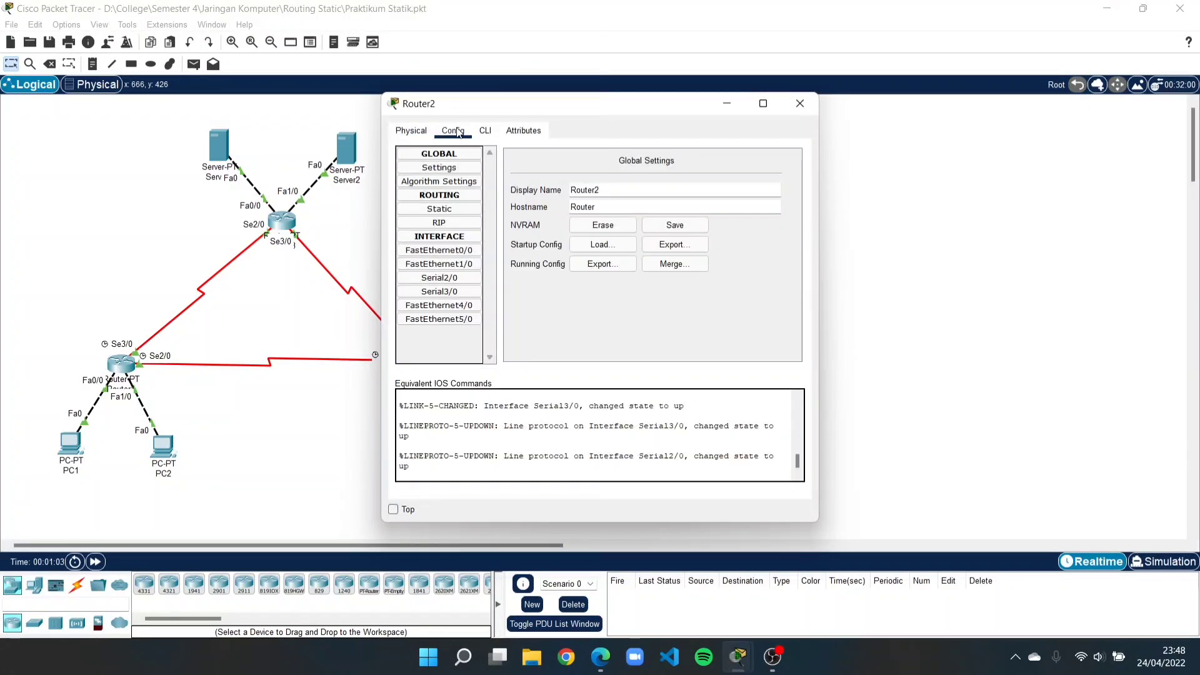
pyautogui.click(447, 212)
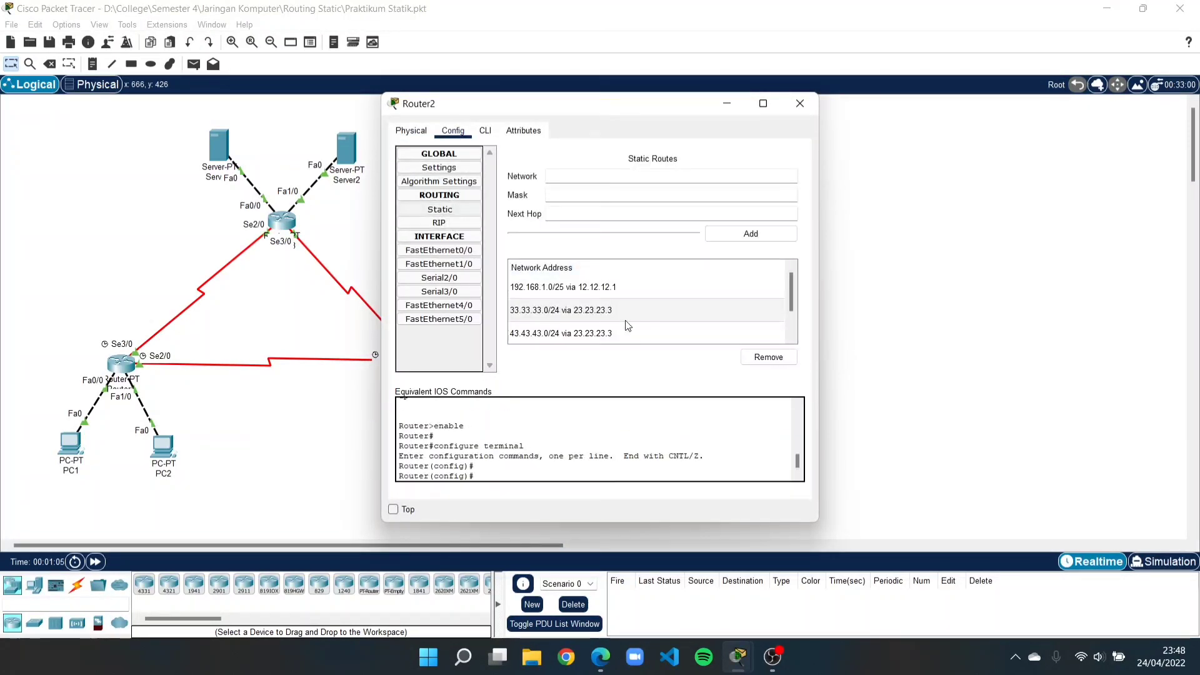
pyautogui.click(635, 336)
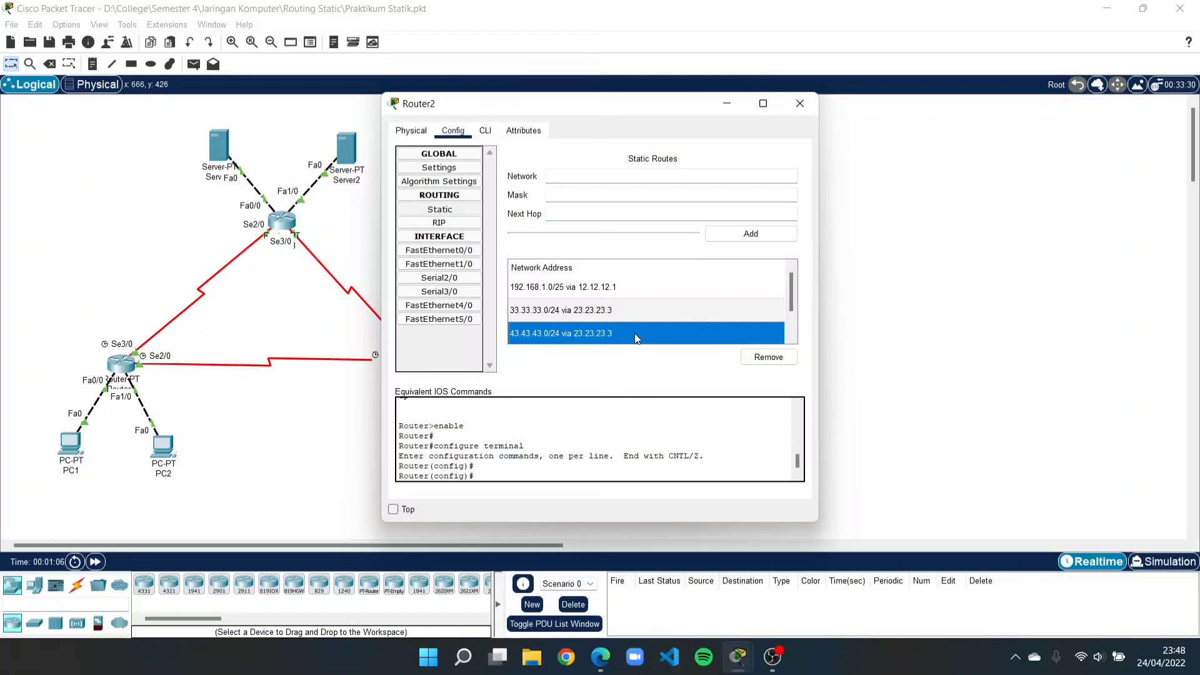
pyautogui.click(780, 361)
pyautogui.click(711, 317)
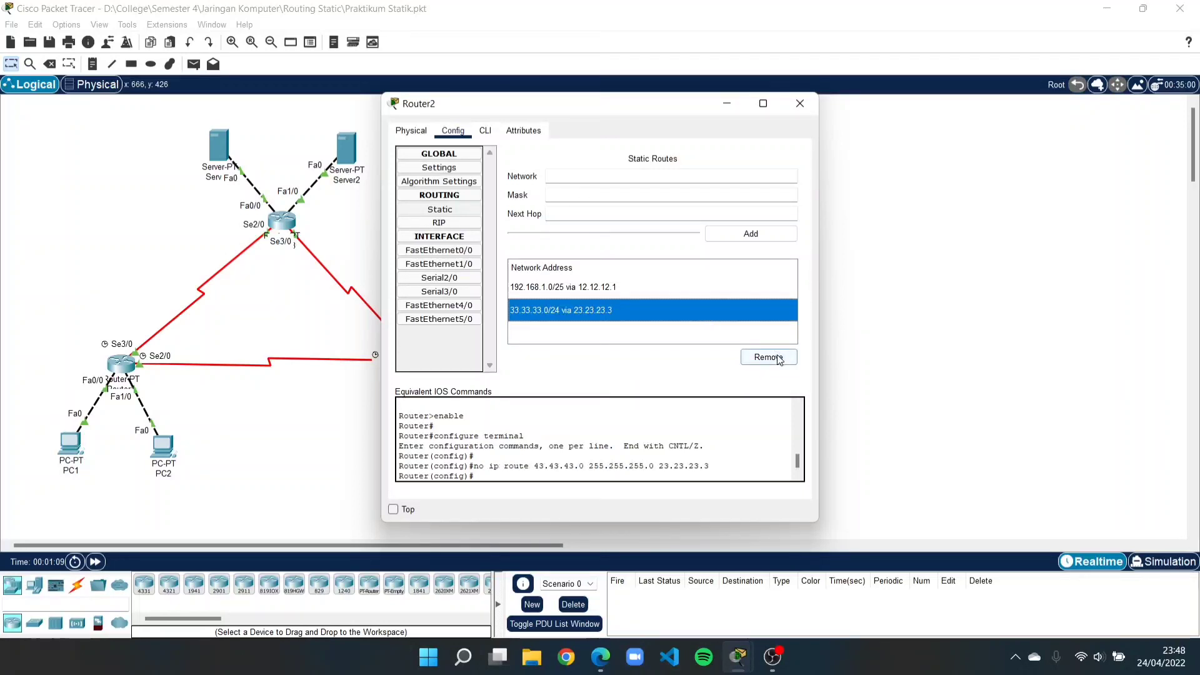
pyautogui.click(778, 360)
pyautogui.click(728, 291)
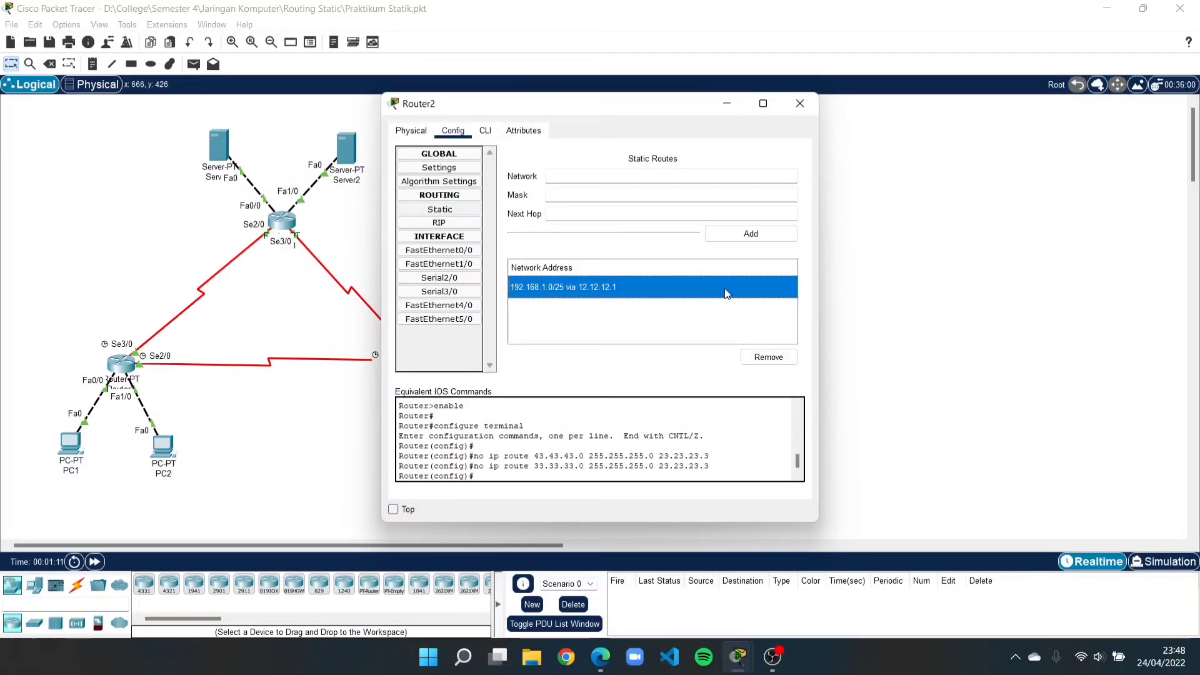
pyautogui.click(779, 355)
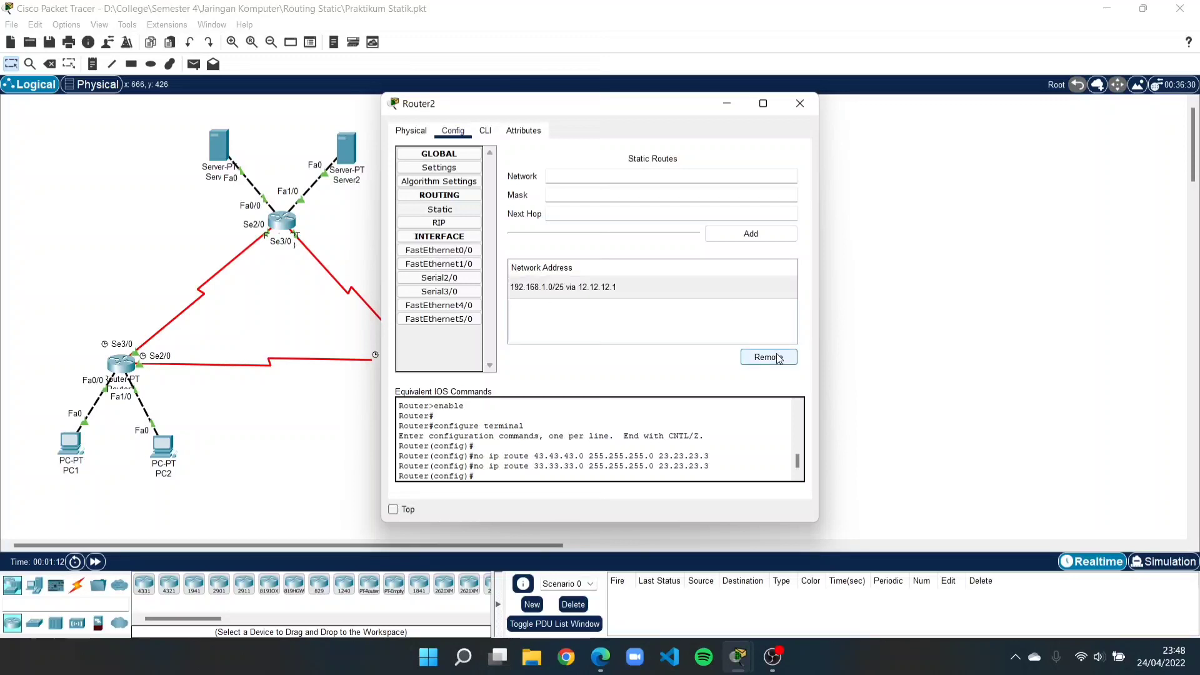
pyautogui.click(800, 104)
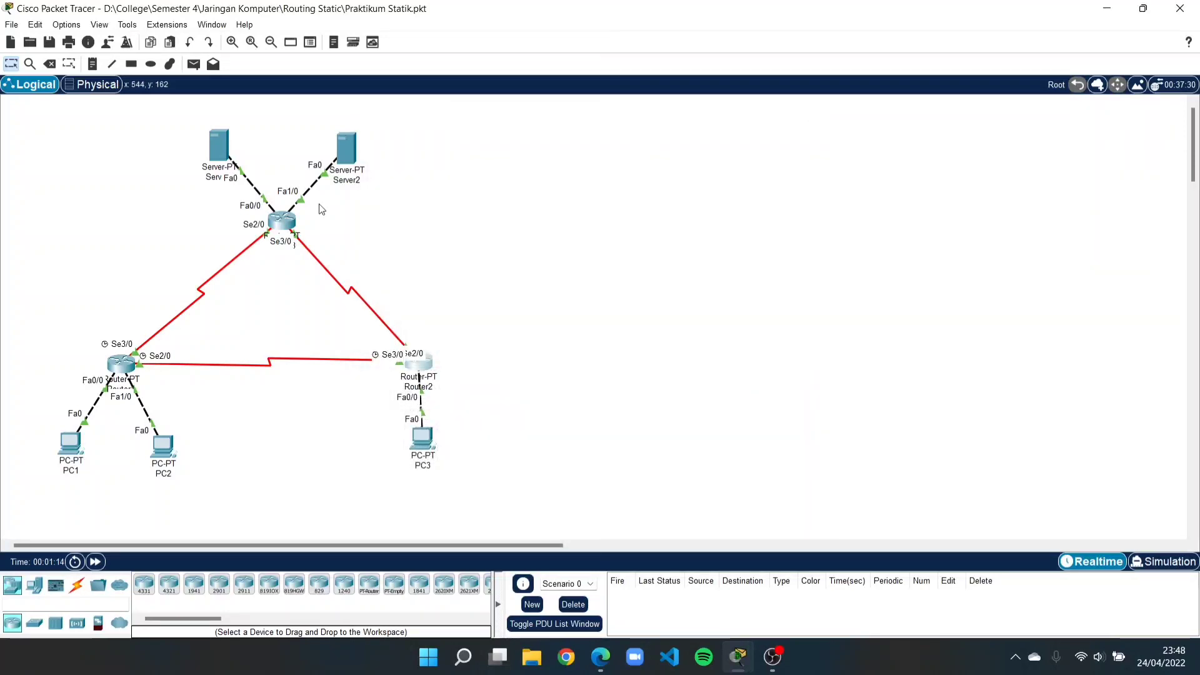
# Remove Router3's static routes to 192.168.1.128/25 and 192.168.1.0/25.
pyautogui.click(277, 223)
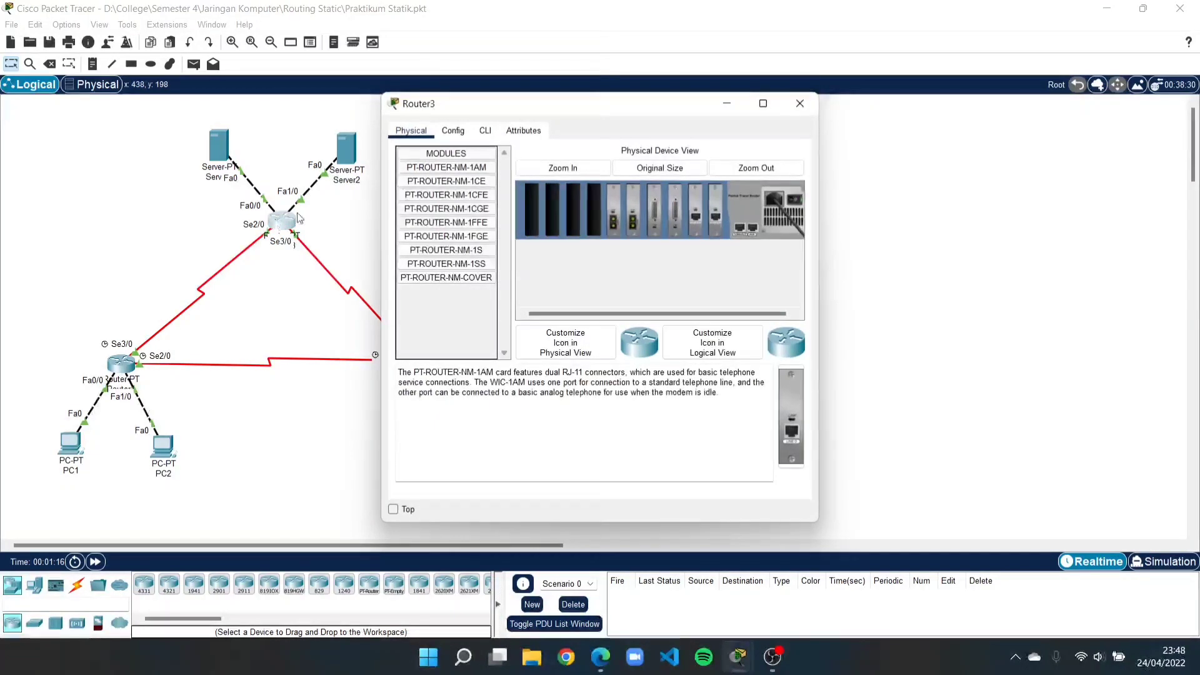
pyautogui.click(456, 132)
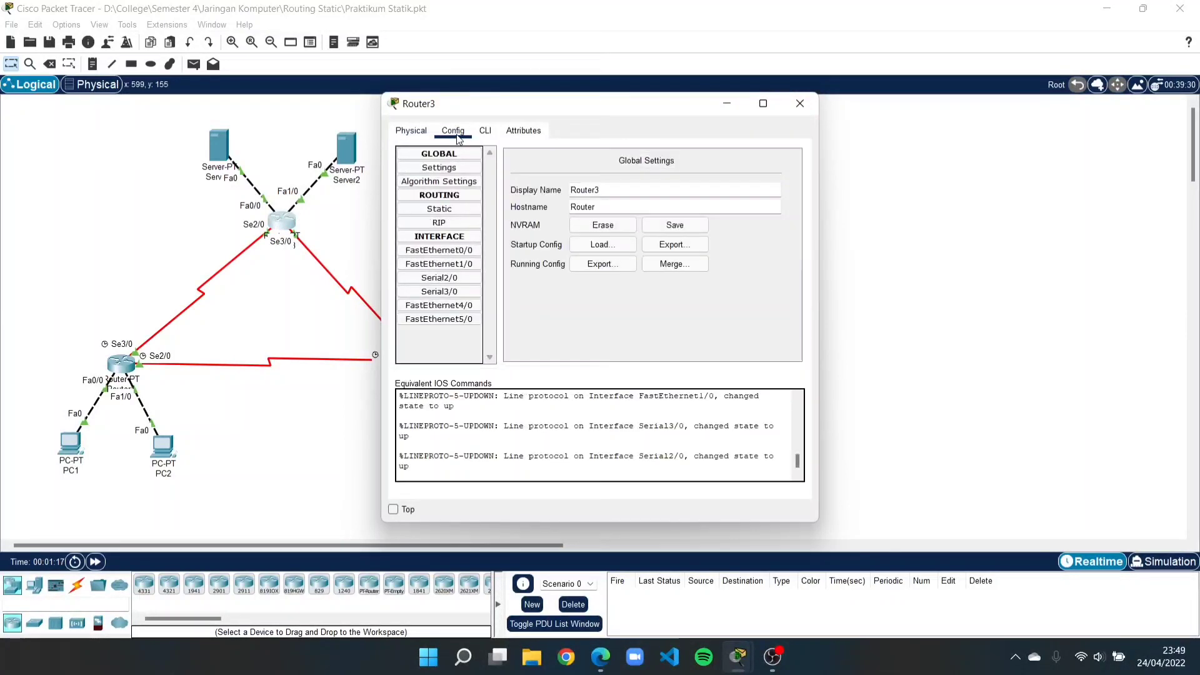
pyautogui.click(453, 209)
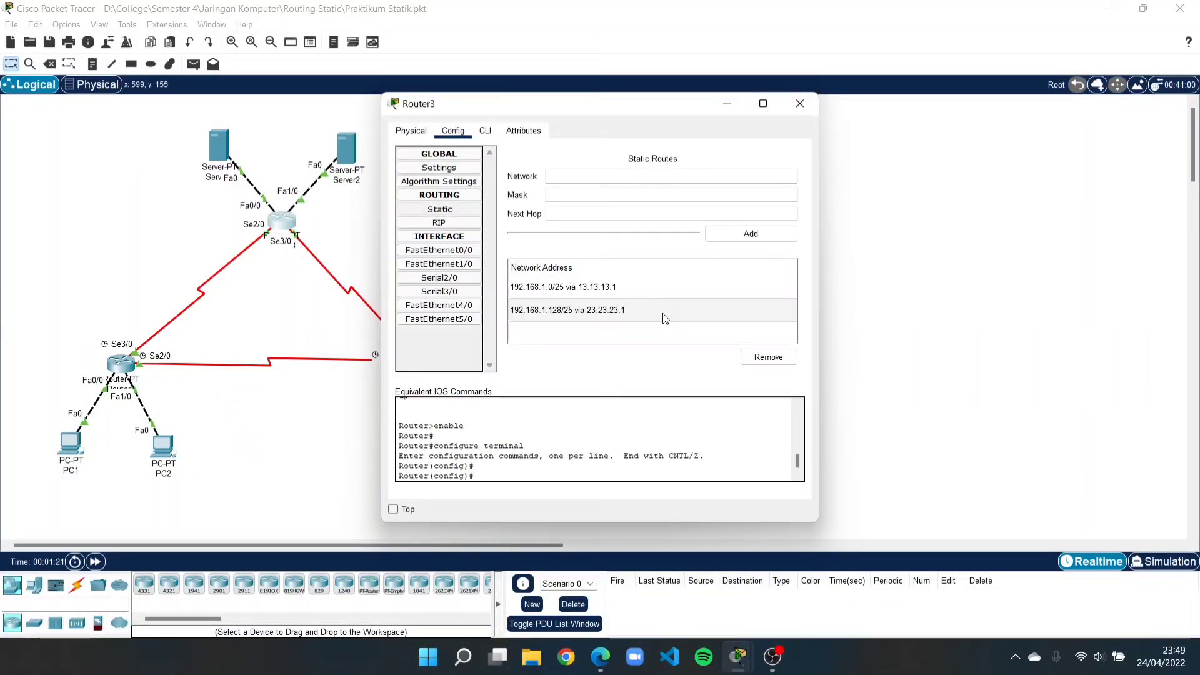
pyautogui.click(731, 335)
pyautogui.click(768, 355)
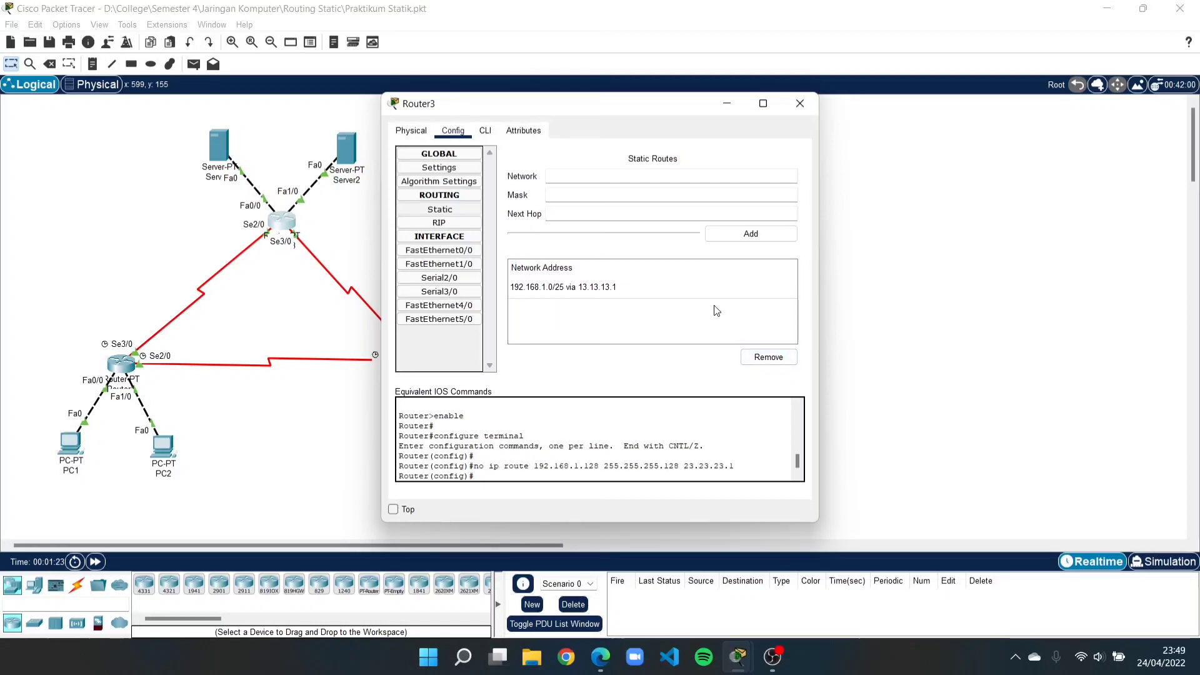
pyautogui.click(705, 291)
pyautogui.click(768, 357)
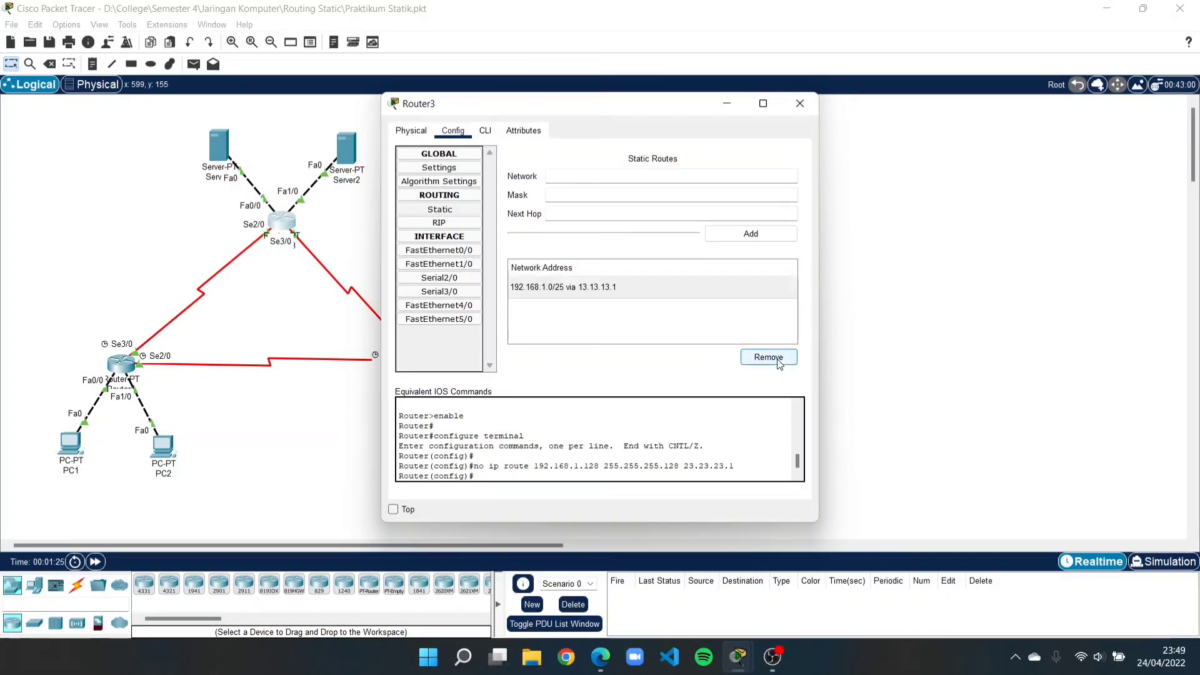
pyautogui.click(800, 103)
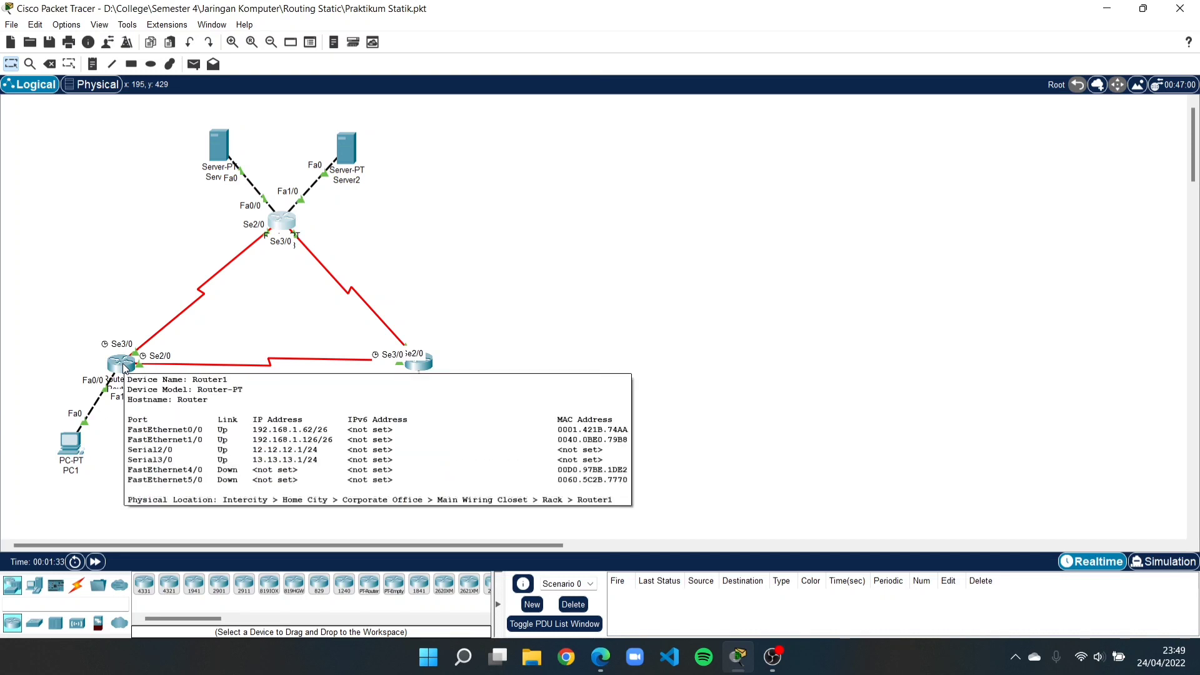
# Add the network 192.168.1.0 to Router1's RIP routing configuration.
pyautogui.click(124, 366)
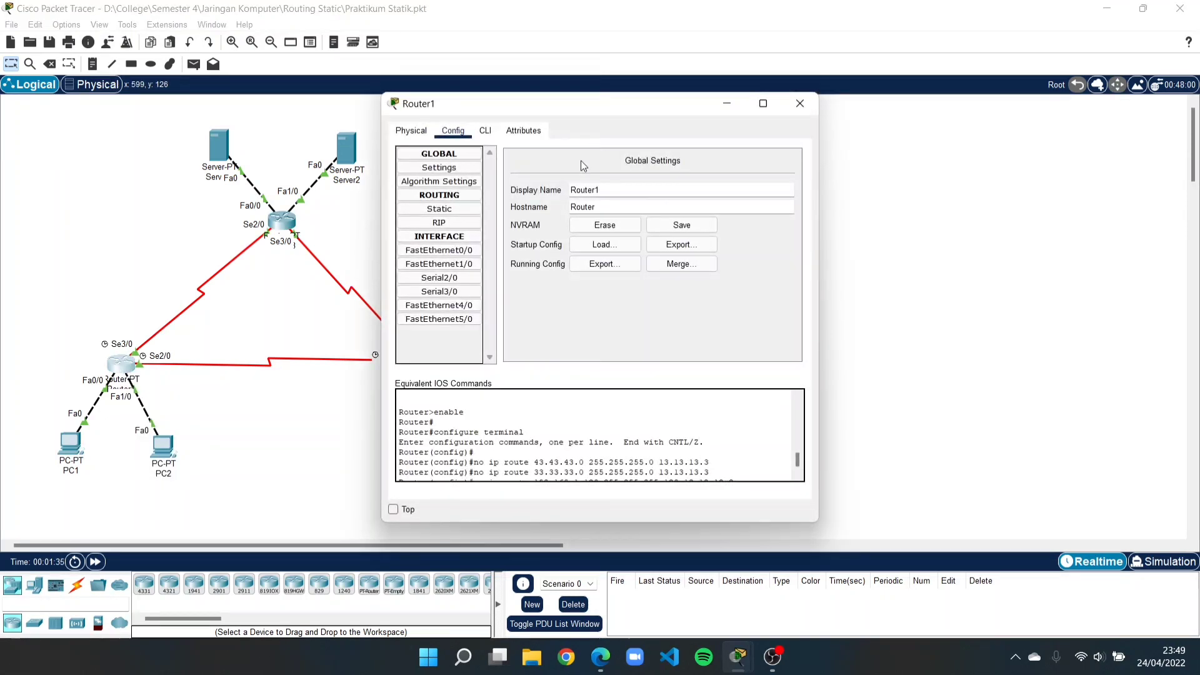
pyautogui.click(464, 223)
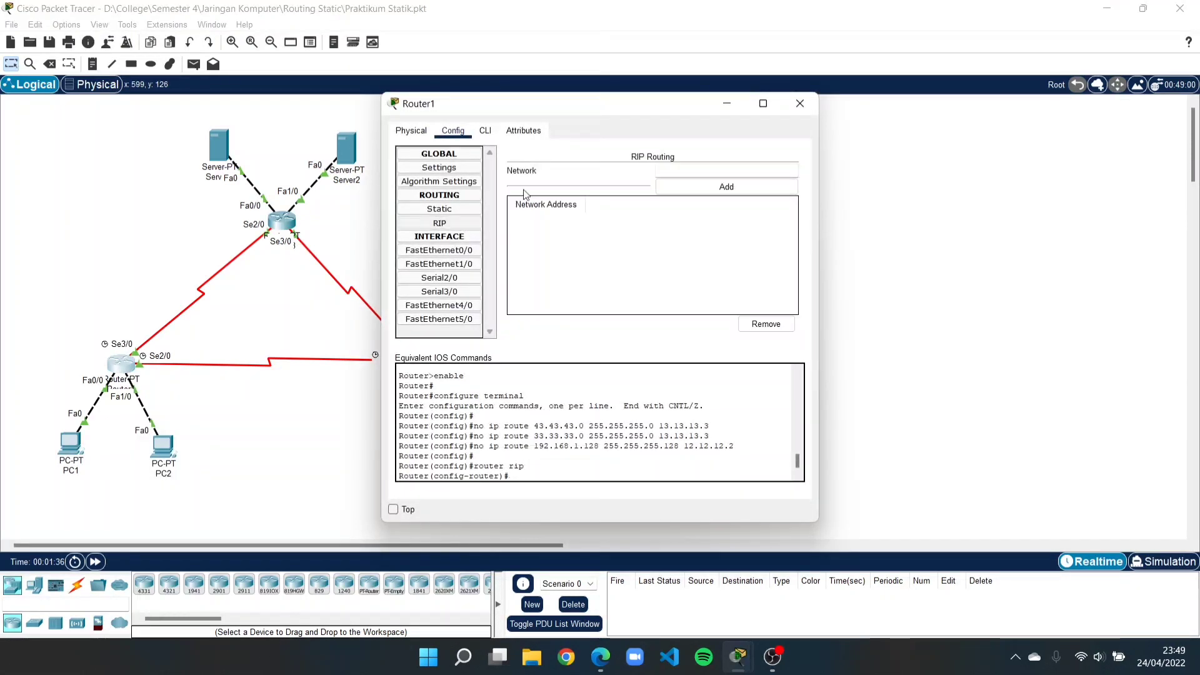
pyautogui.click(673, 169)
pyautogui.write('192')
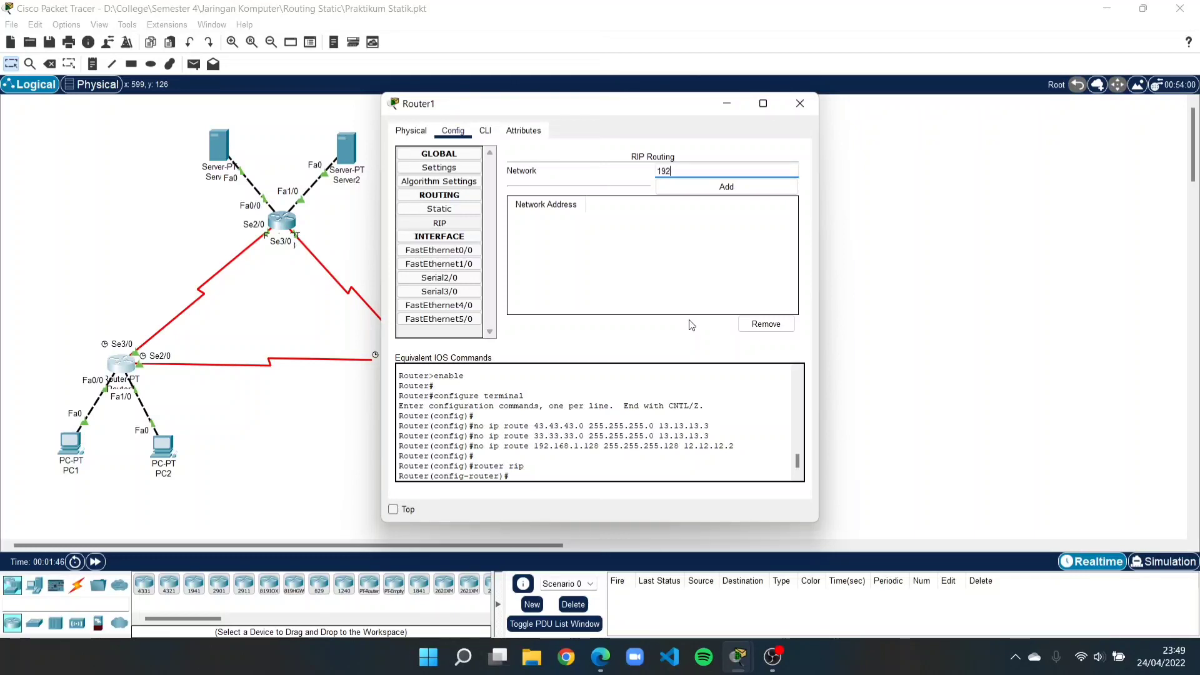
pyautogui.write('.168.1.0')
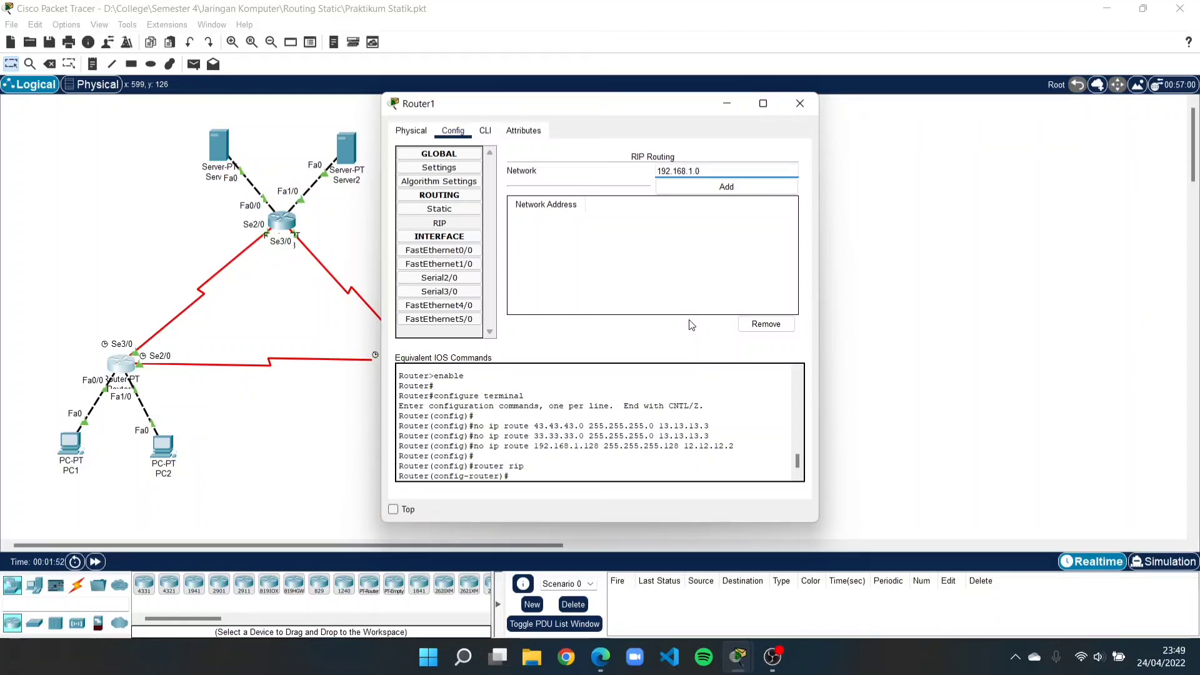
pyautogui.click(739, 182)
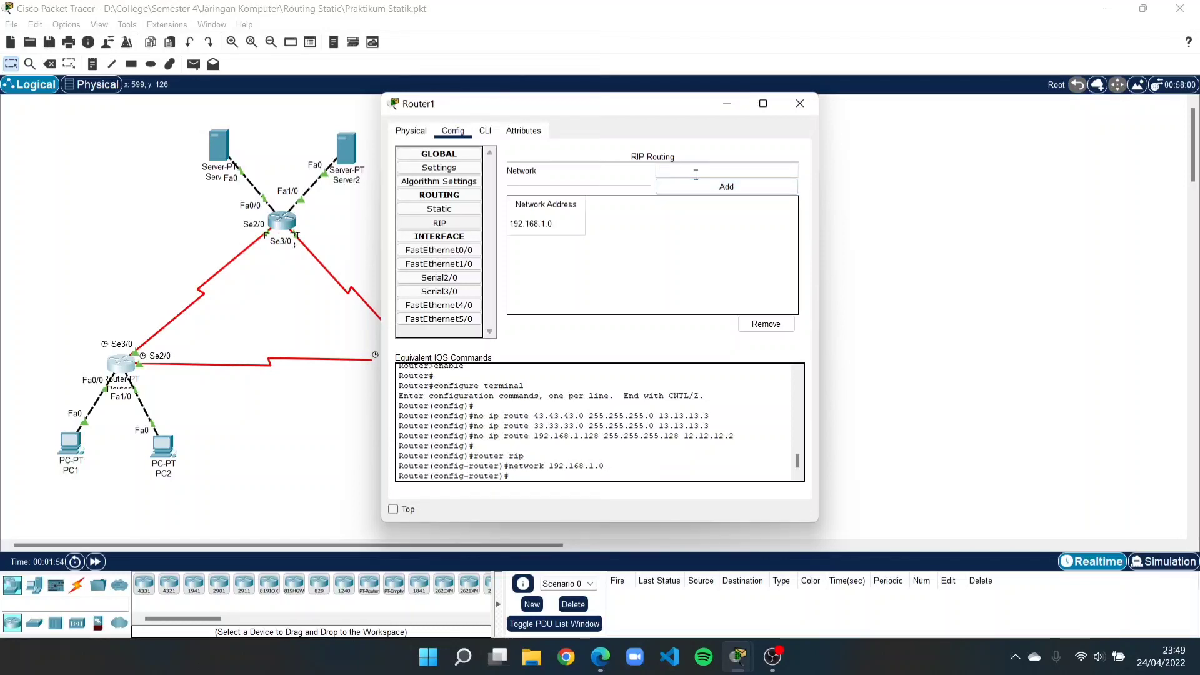
# Add the networks 13.0.0.0 and 12.0.0.0 to Router1's RIP routing configuration and close its settings.
pyautogui.write('13.0.0')
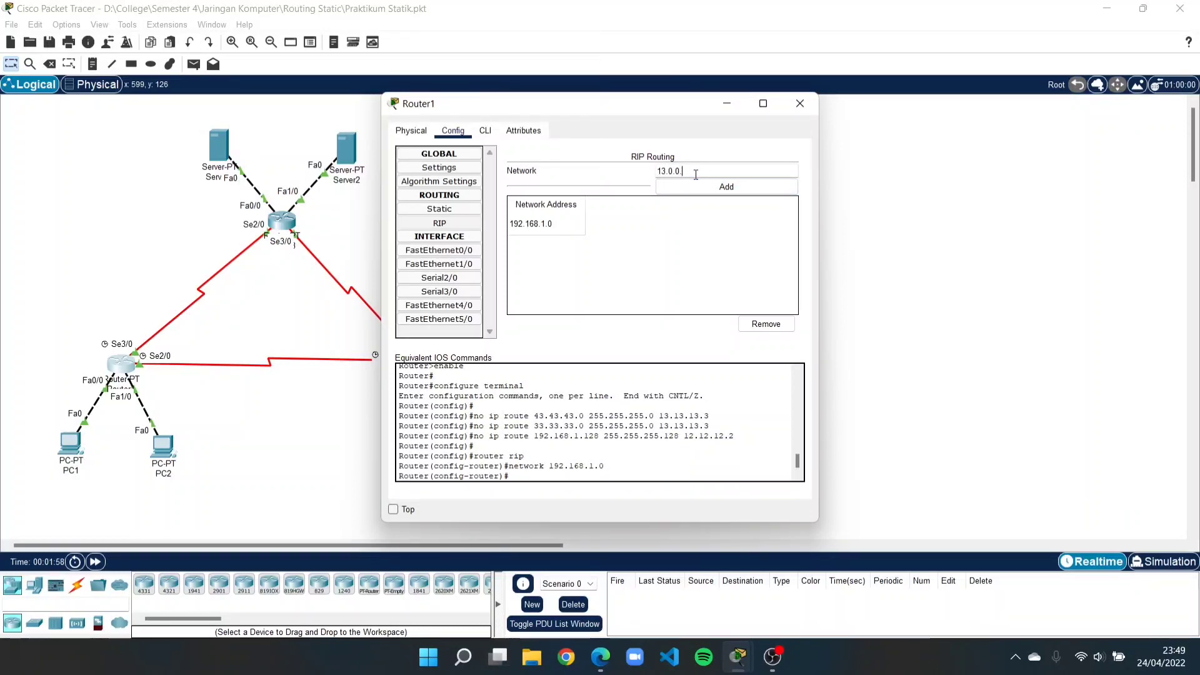
pyautogui.write('.0')
pyautogui.click(712, 186)
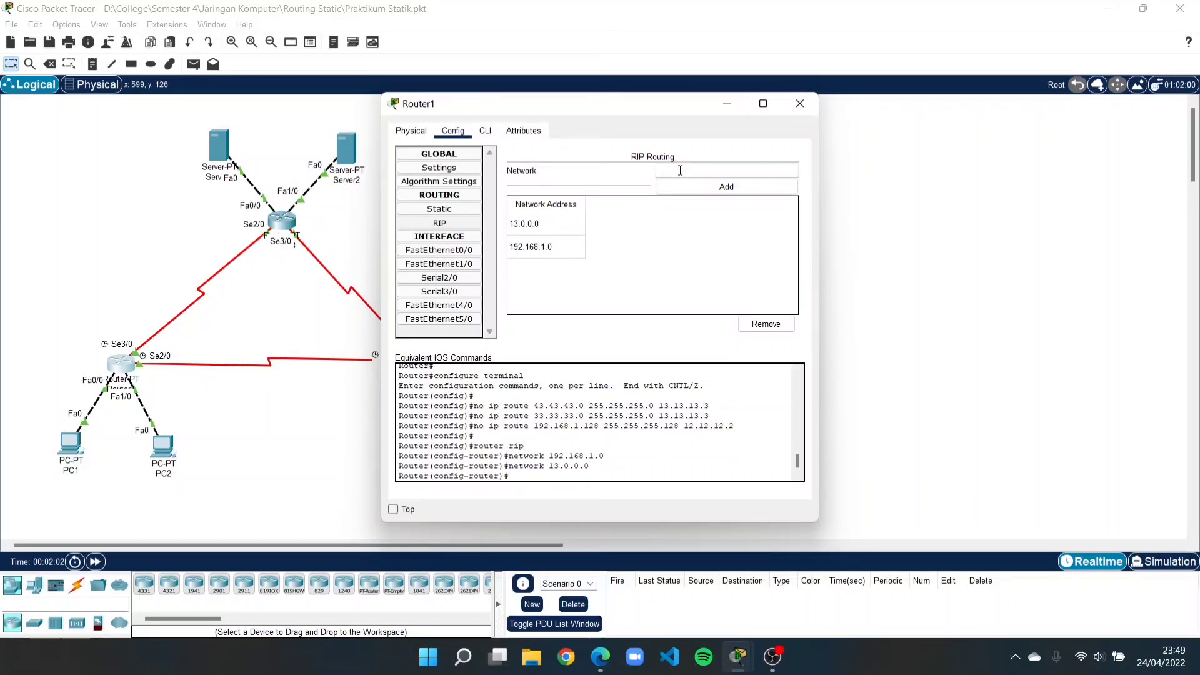
pyautogui.click(680, 171)
pyautogui.write('12.0.0.0')
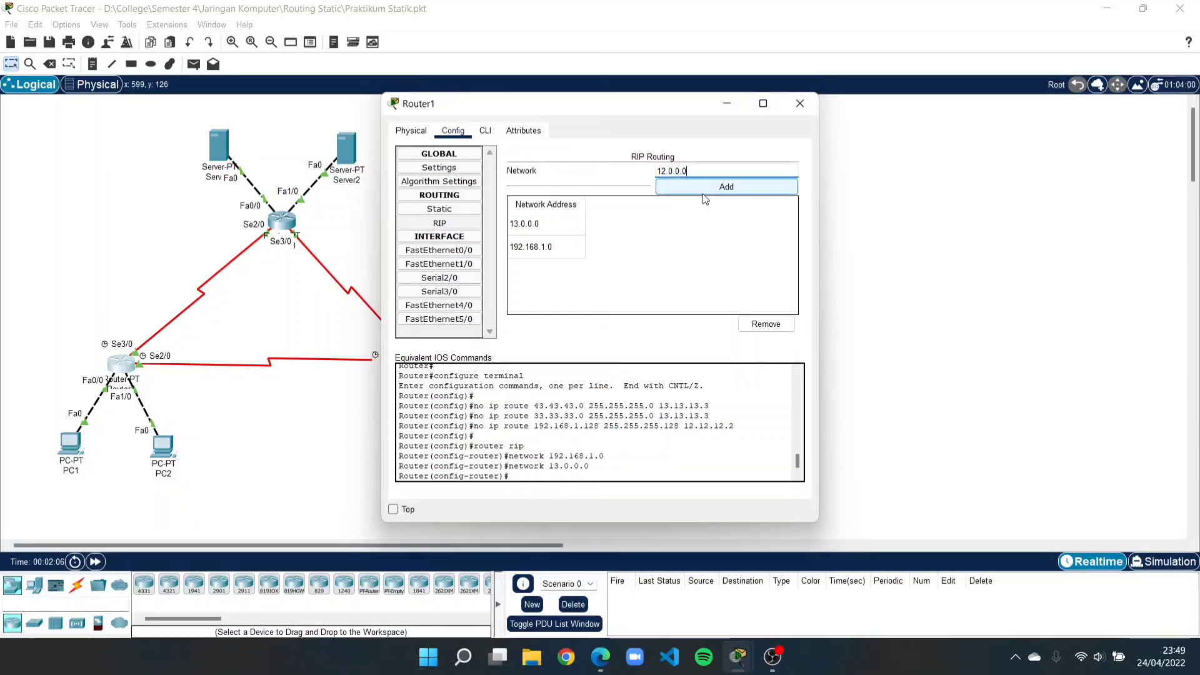
pyautogui.click(700, 186)
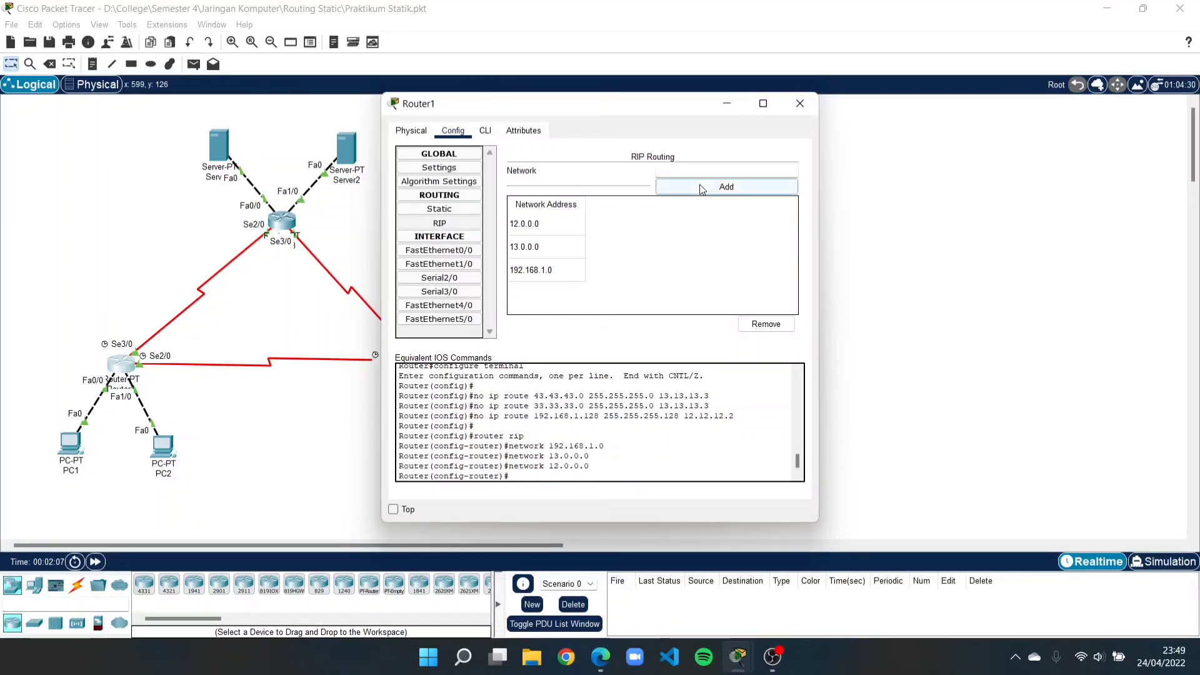
pyautogui.click(798, 105)
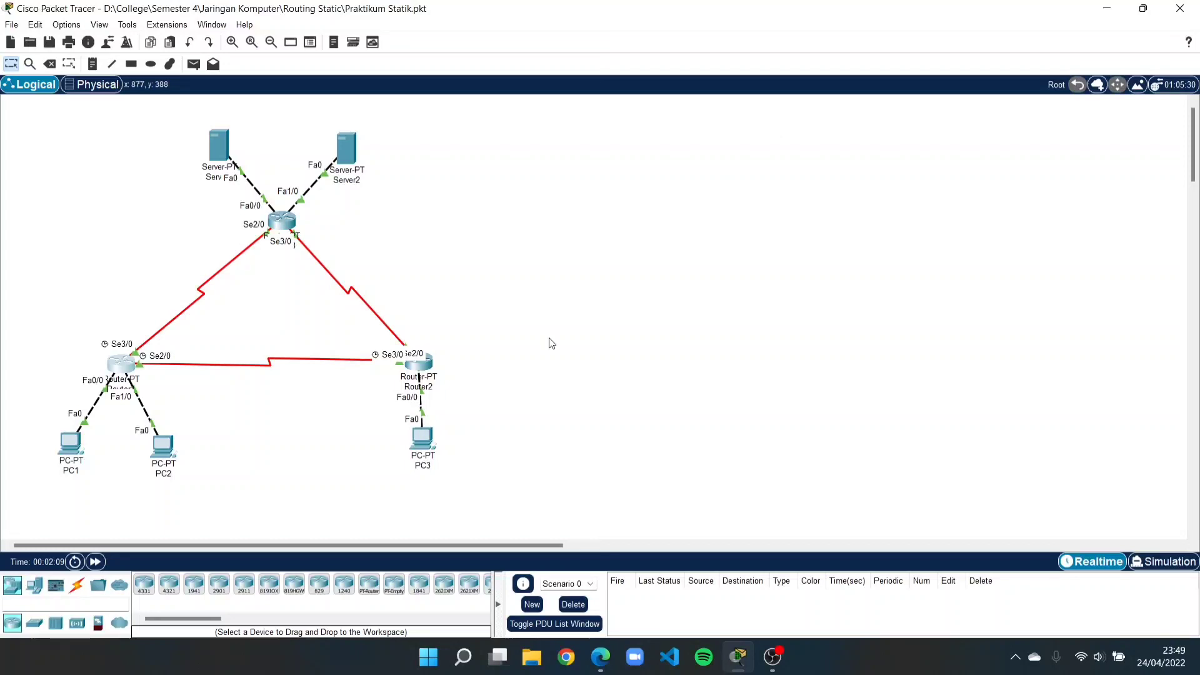
# Add the network 192.168.1.0 to Router2's RIP routing configuration.
pyautogui.click(428, 370)
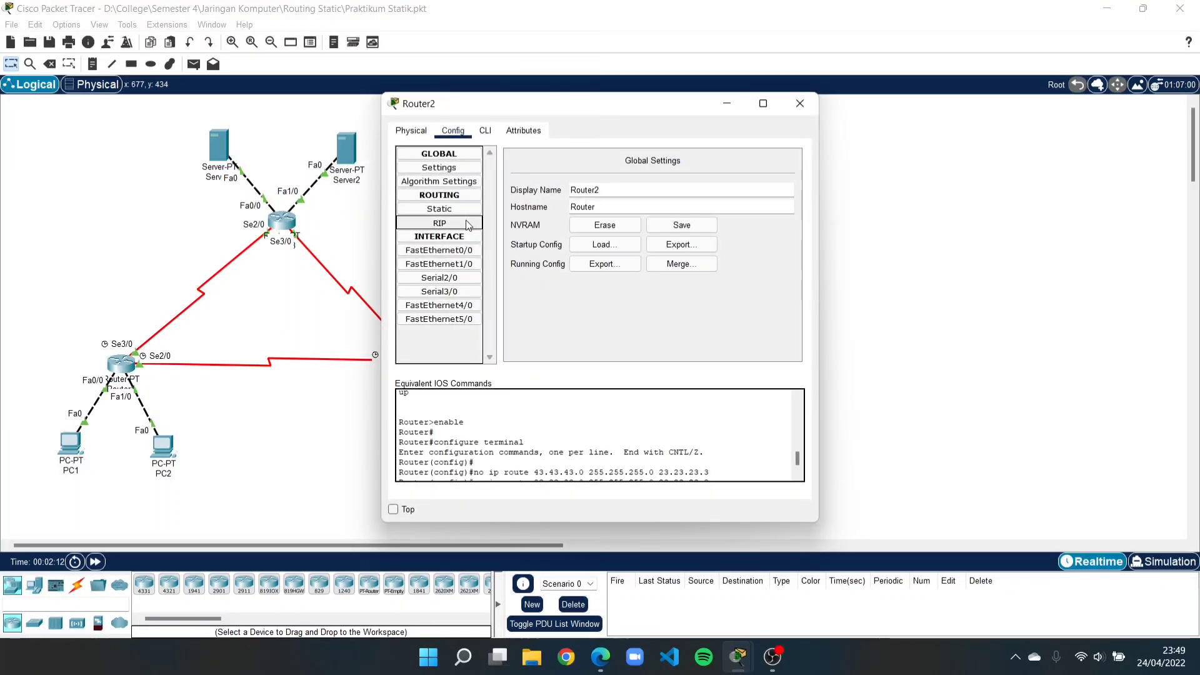
pyautogui.click(466, 224)
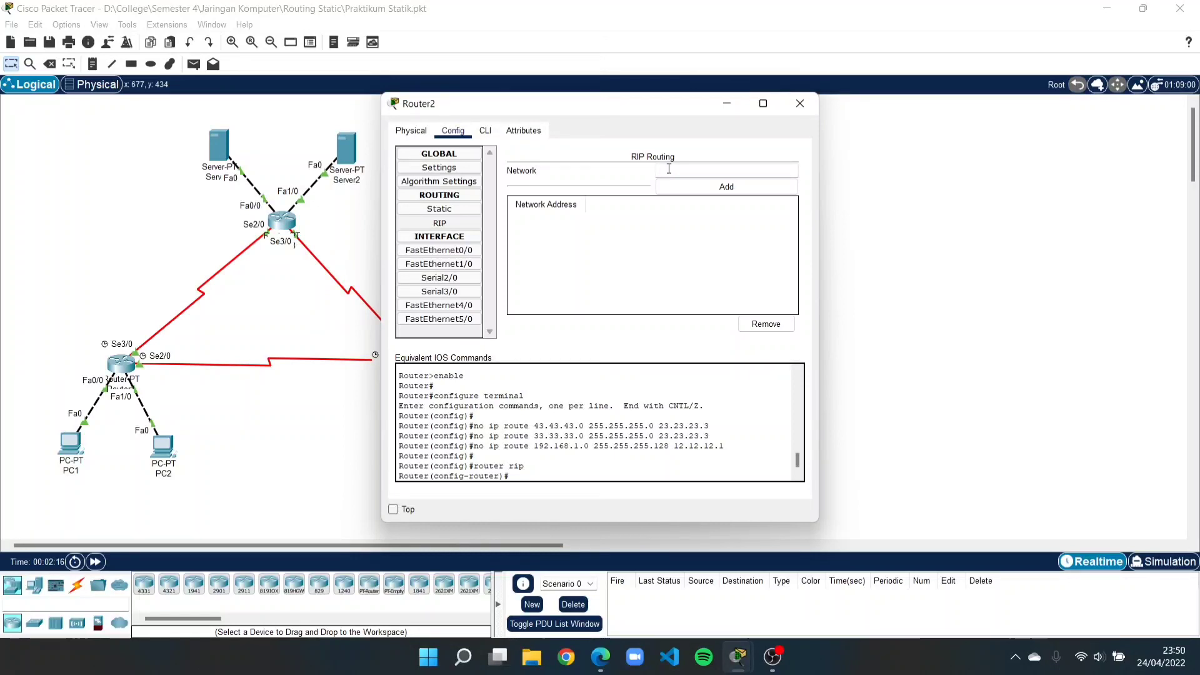
pyautogui.write('192')
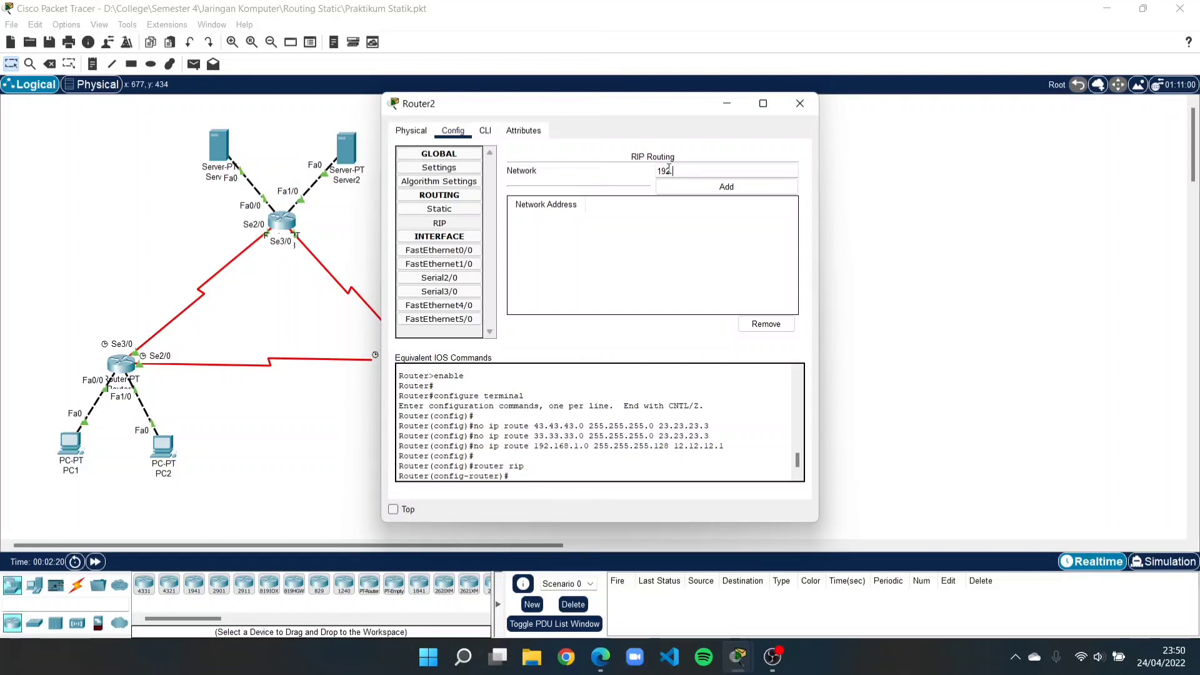
pyautogui.write('.16')
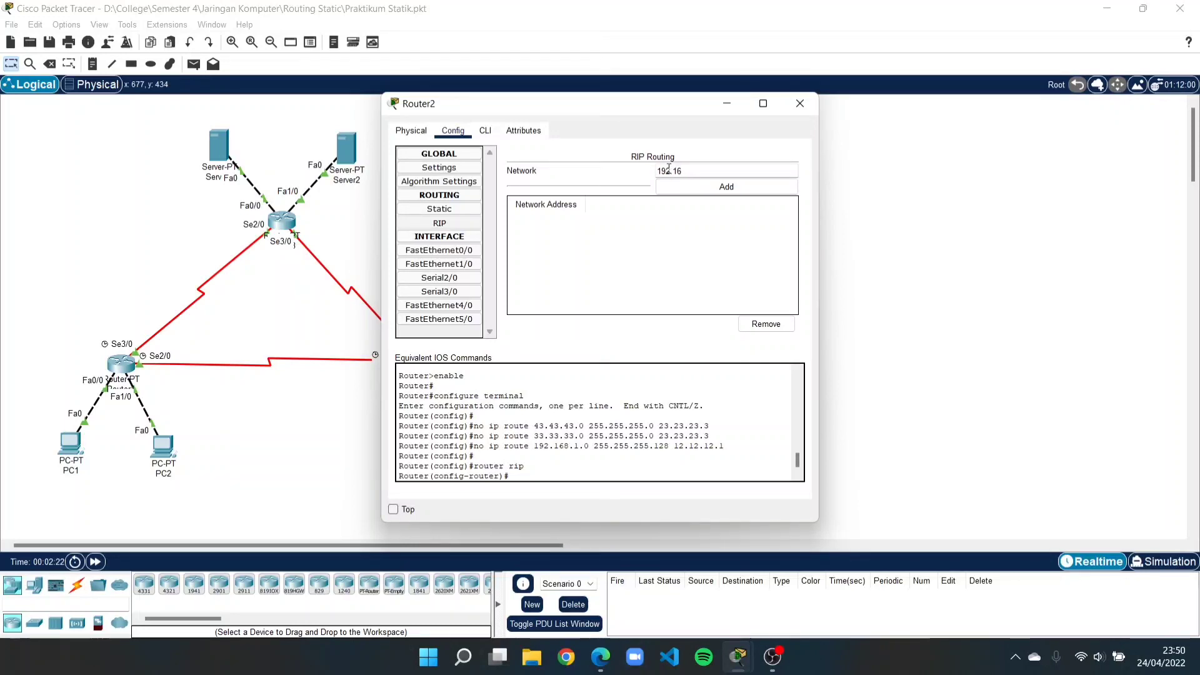
pyautogui.write('8.')
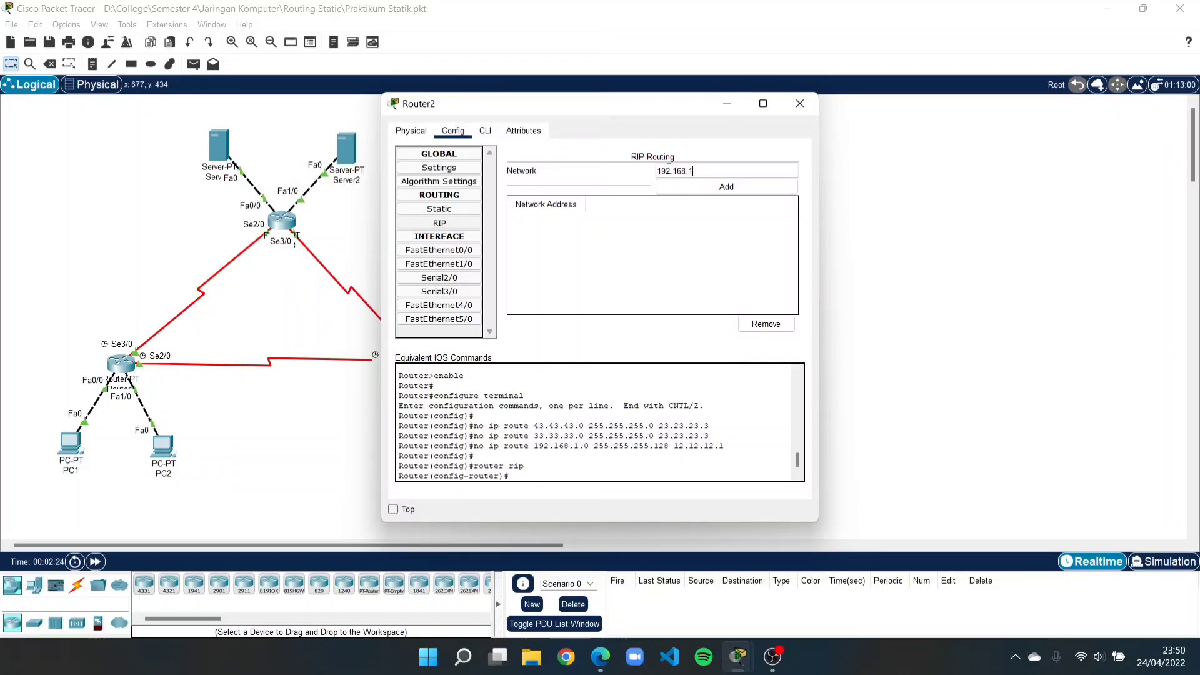
pyautogui.write('1.0')
pyautogui.click(688, 190)
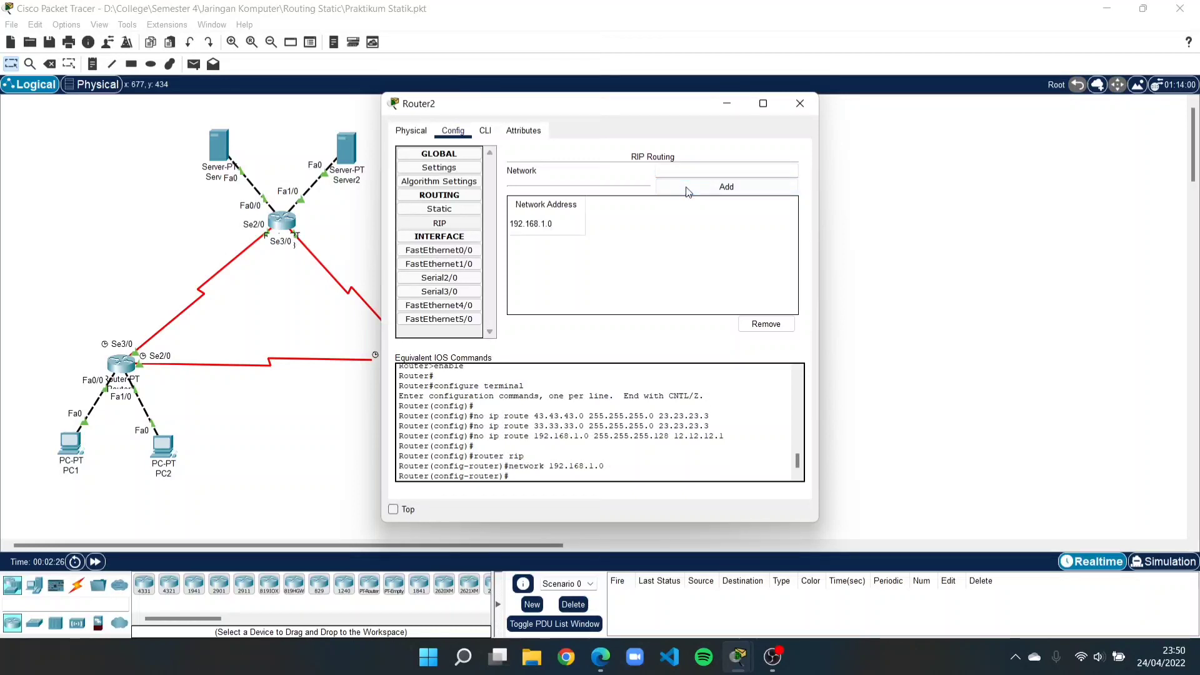
# Add the networks 23.0.0.0 and 12.0.0.0 to Router2's RIP routing configuration and close its settings.
pyautogui.click(683, 169)
pyautogui.write('23.0.0.0')
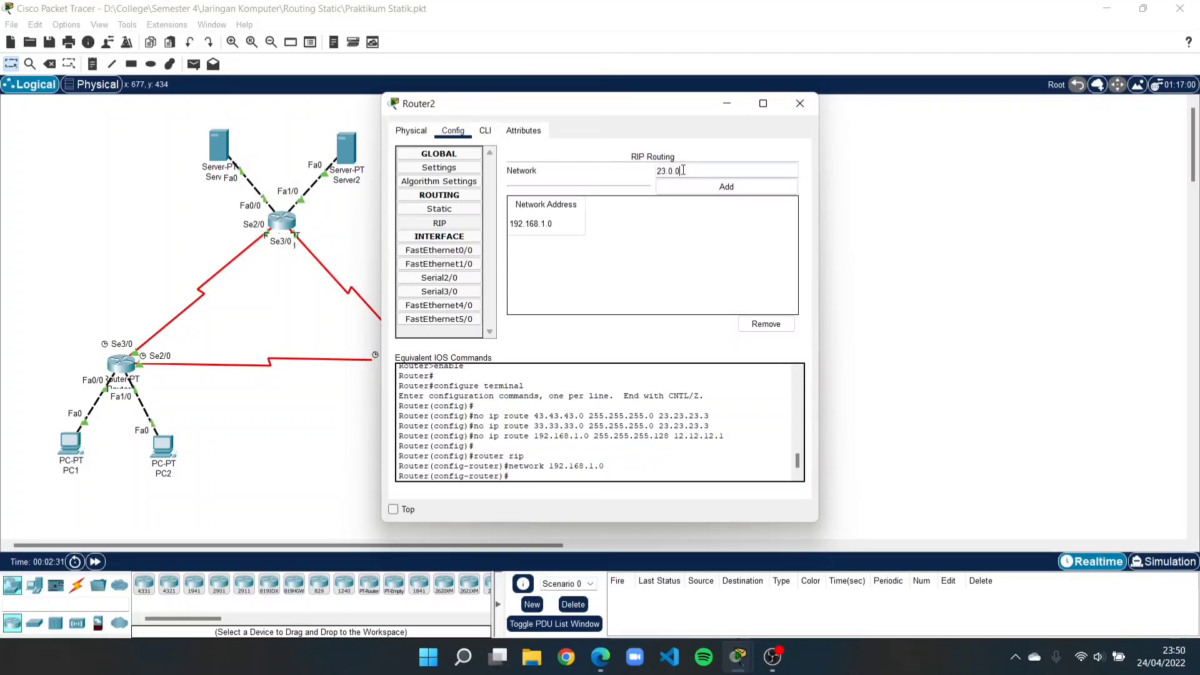
pyautogui.click(694, 190)
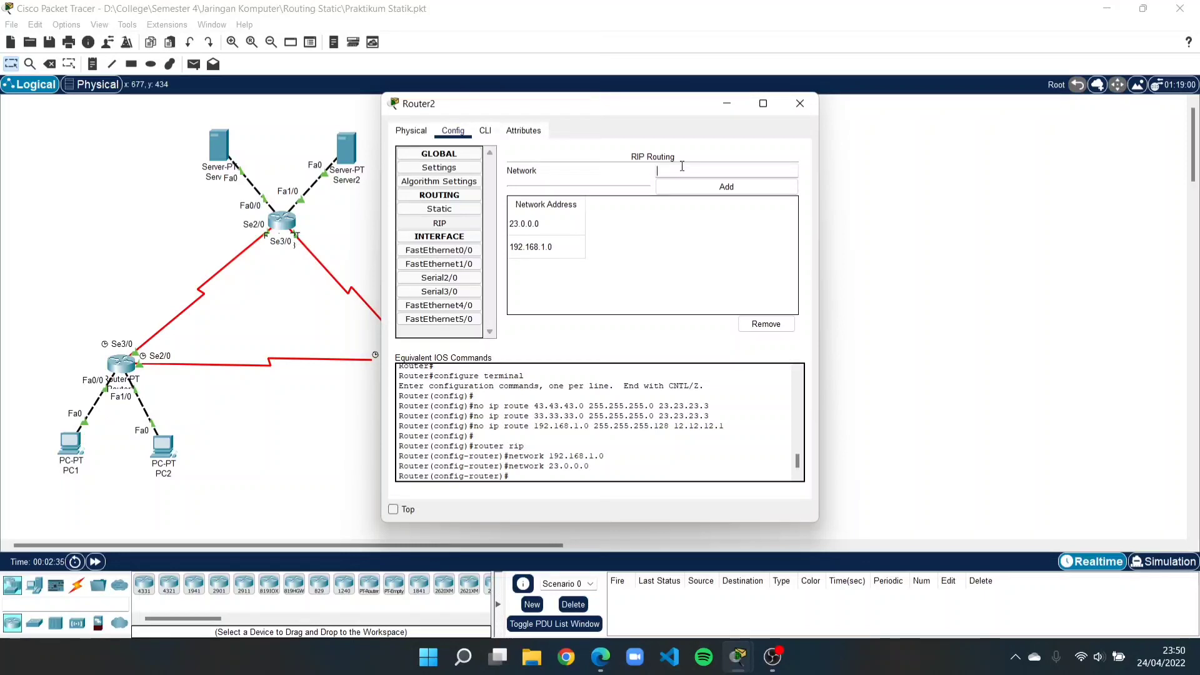
pyautogui.write('12.0.0.0')
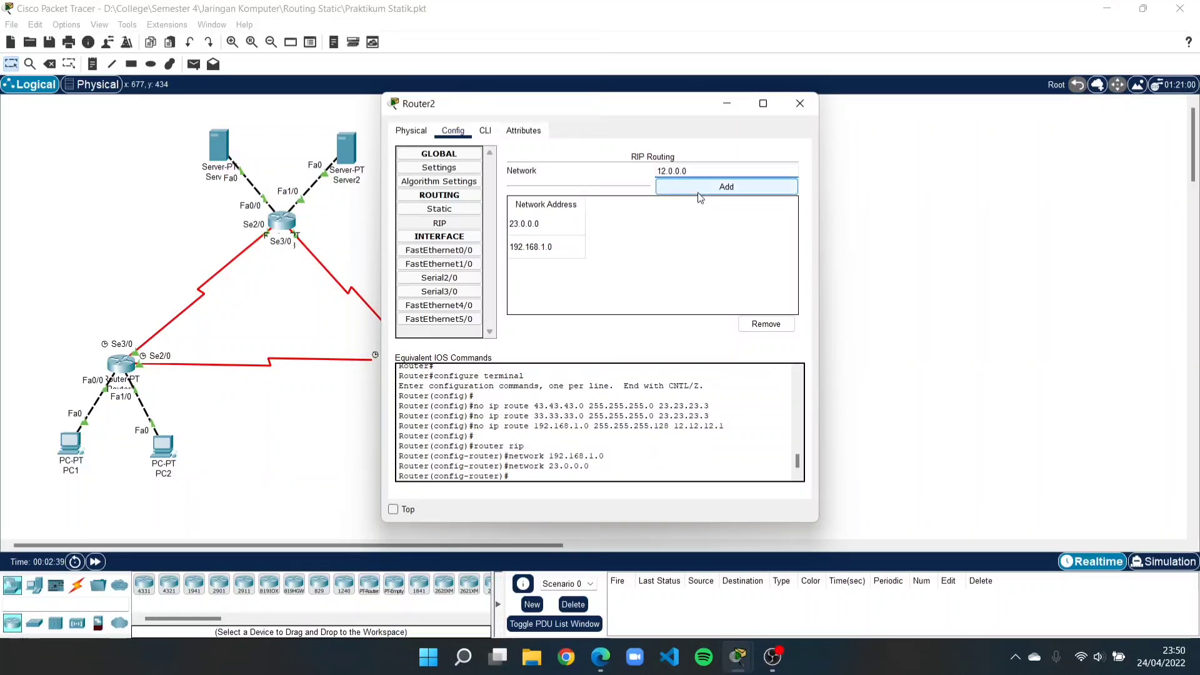
pyautogui.click(700, 187)
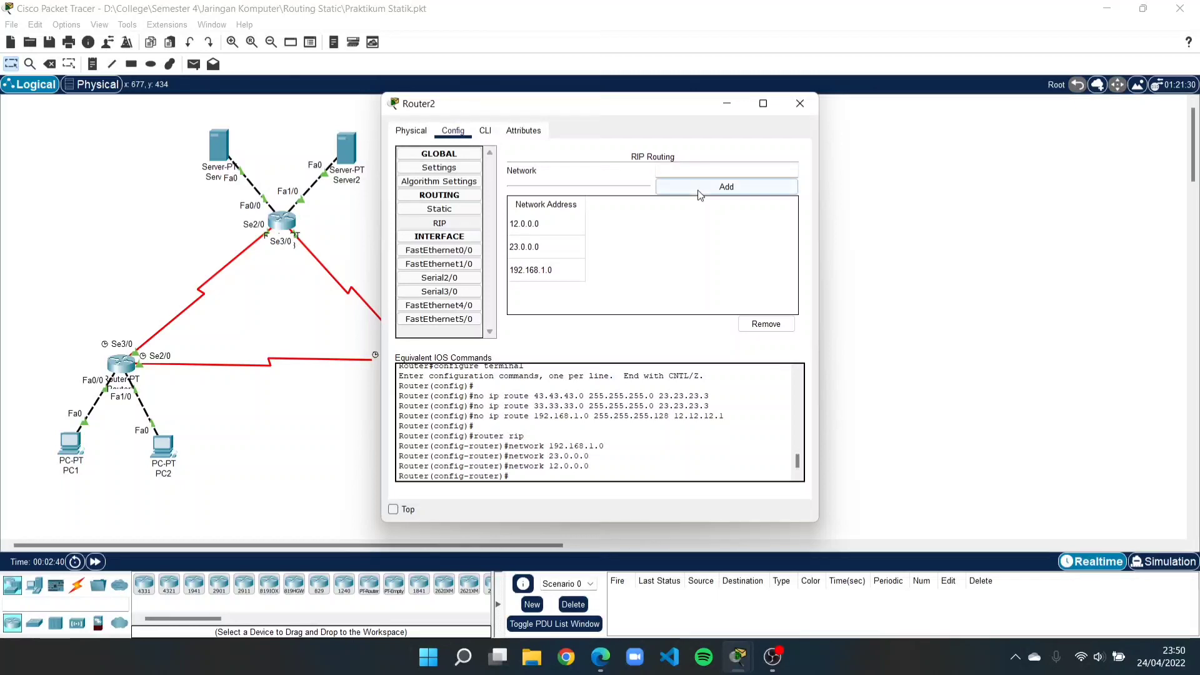
pyautogui.click(806, 103)
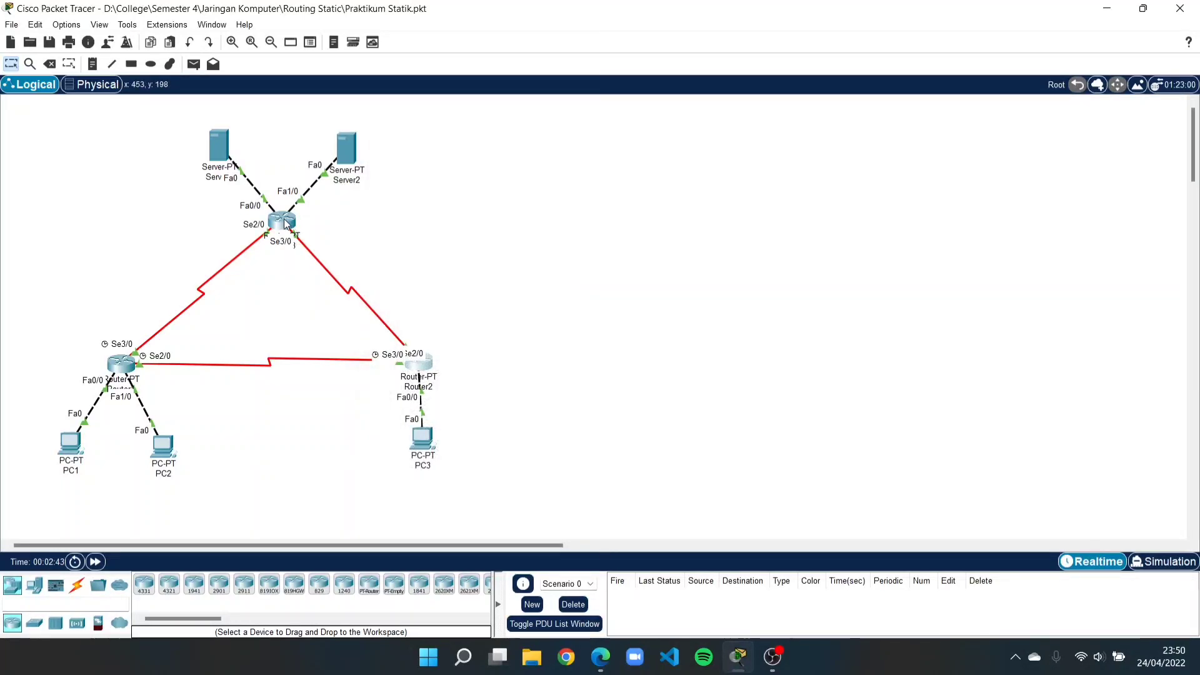
# Add the networks 43.0.0.0 and 33.0.0.0 to Router3's RIP routing configuration.
pyautogui.click(282, 222)
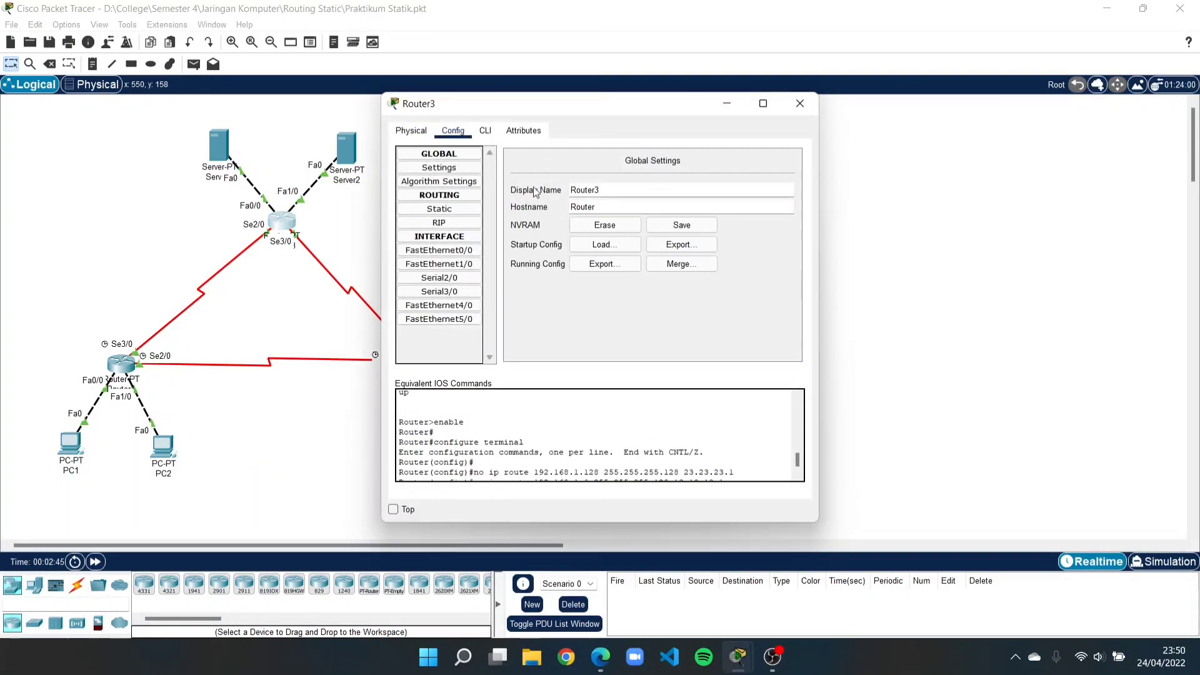
pyautogui.click(456, 222)
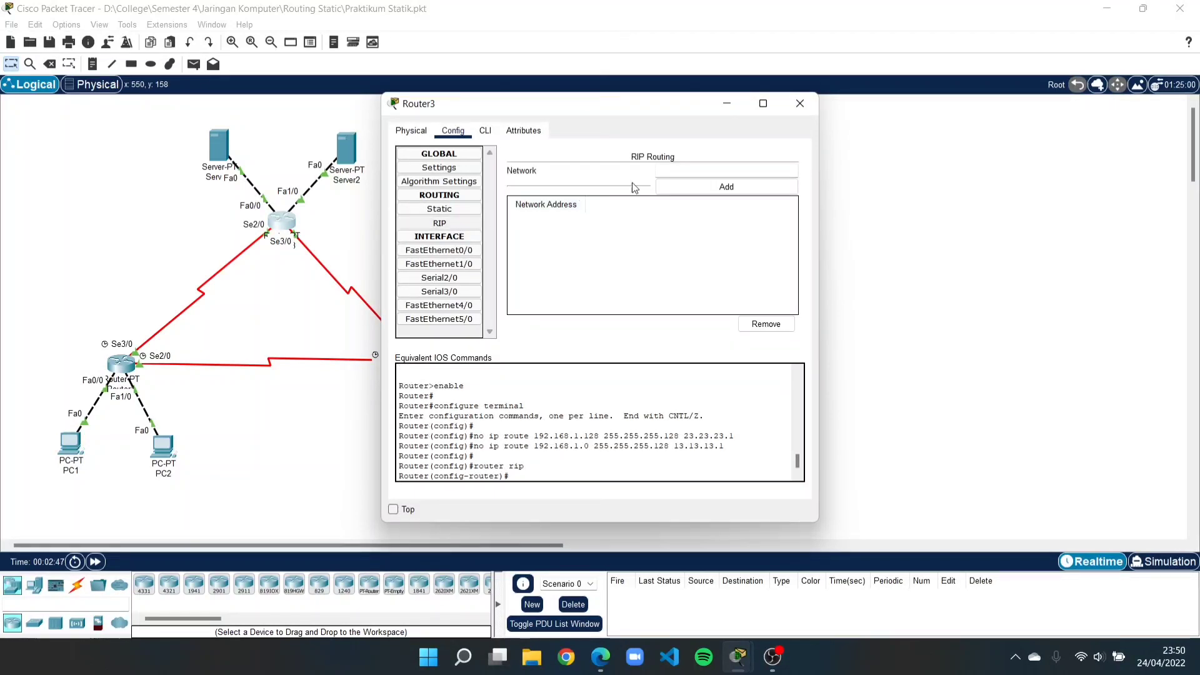
pyautogui.click(690, 173)
pyautogui.write('43.0.0.0')
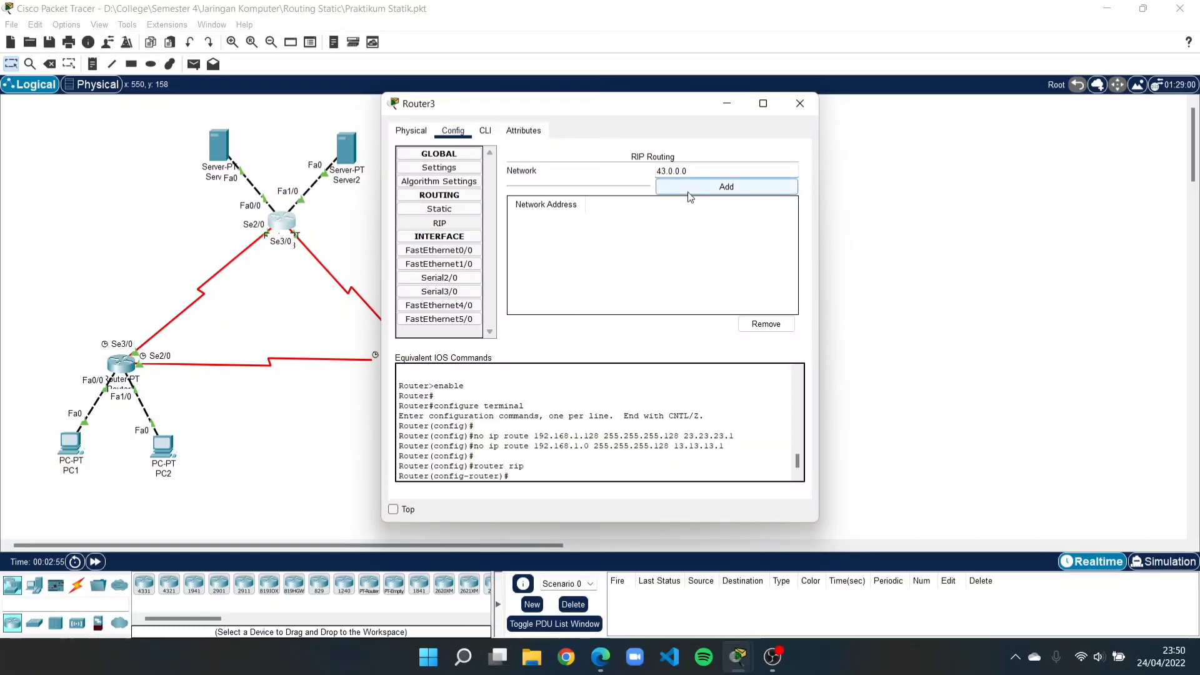
pyautogui.click(690, 198)
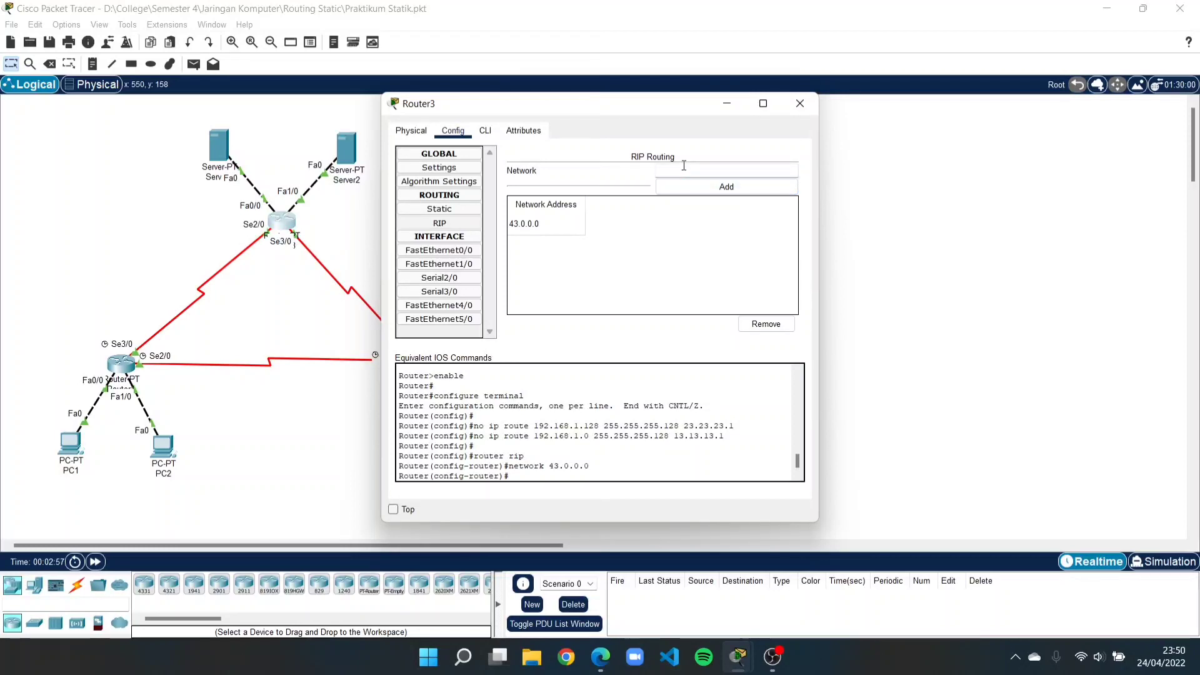
pyautogui.click(684, 166)
pyautogui.write('33.0.0.0')
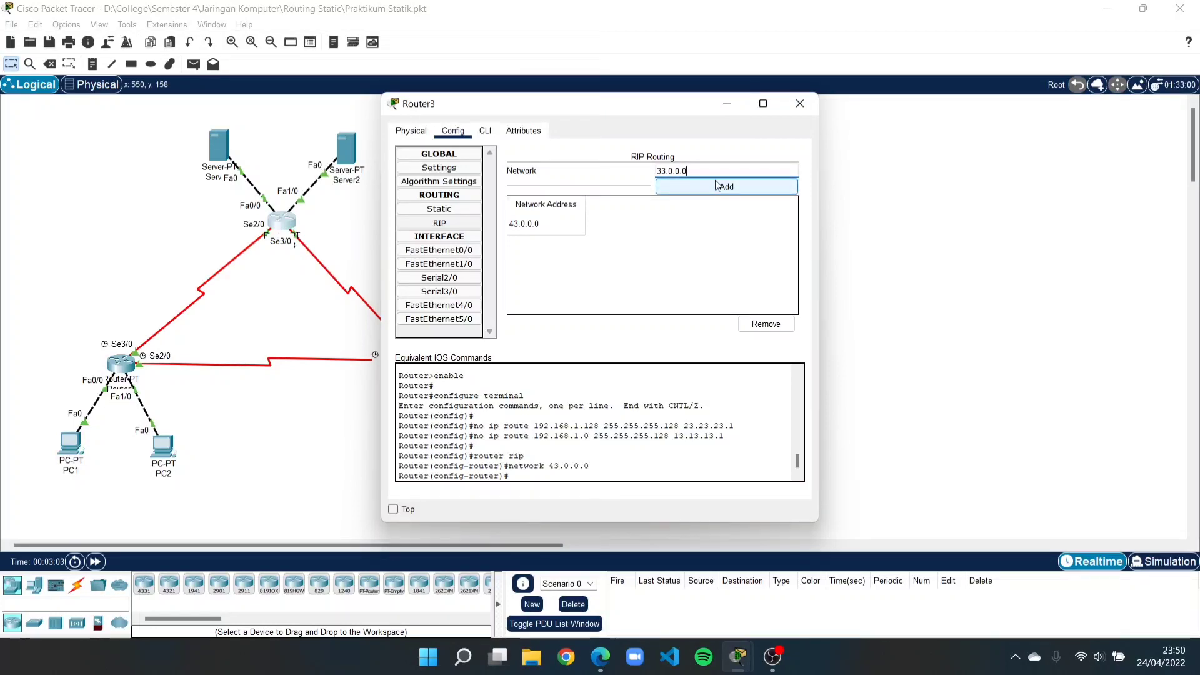
pyautogui.click(711, 195)
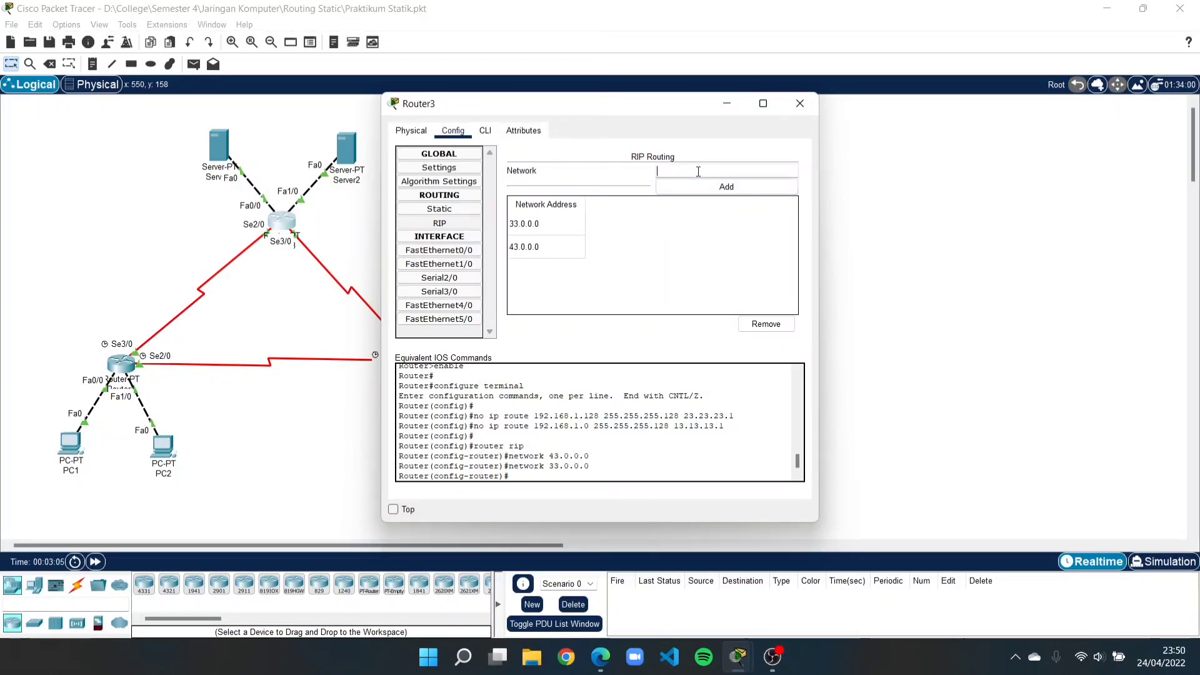
# Add the networks 23.0.0.0 and 13.0.0.0 to Router3's RIP routing configuration and close its settings.
pyautogui.write('23.0.0.0')
pyautogui.click(698, 187)
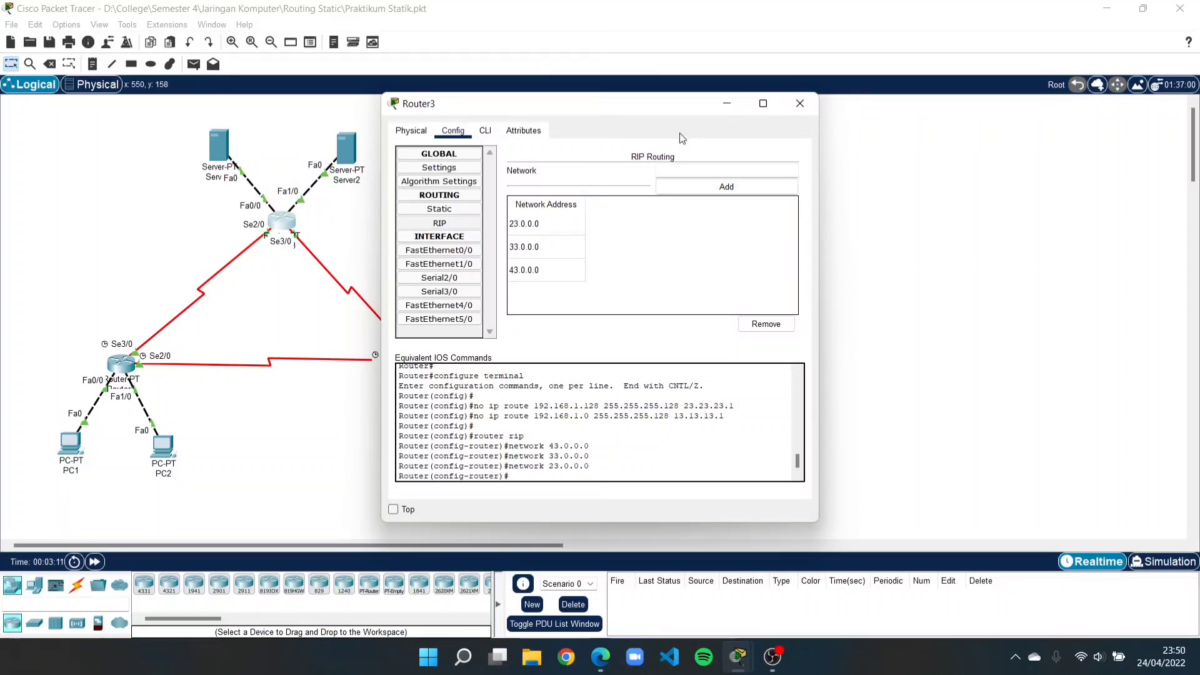
pyautogui.click(668, 170)
pyautogui.write('13')
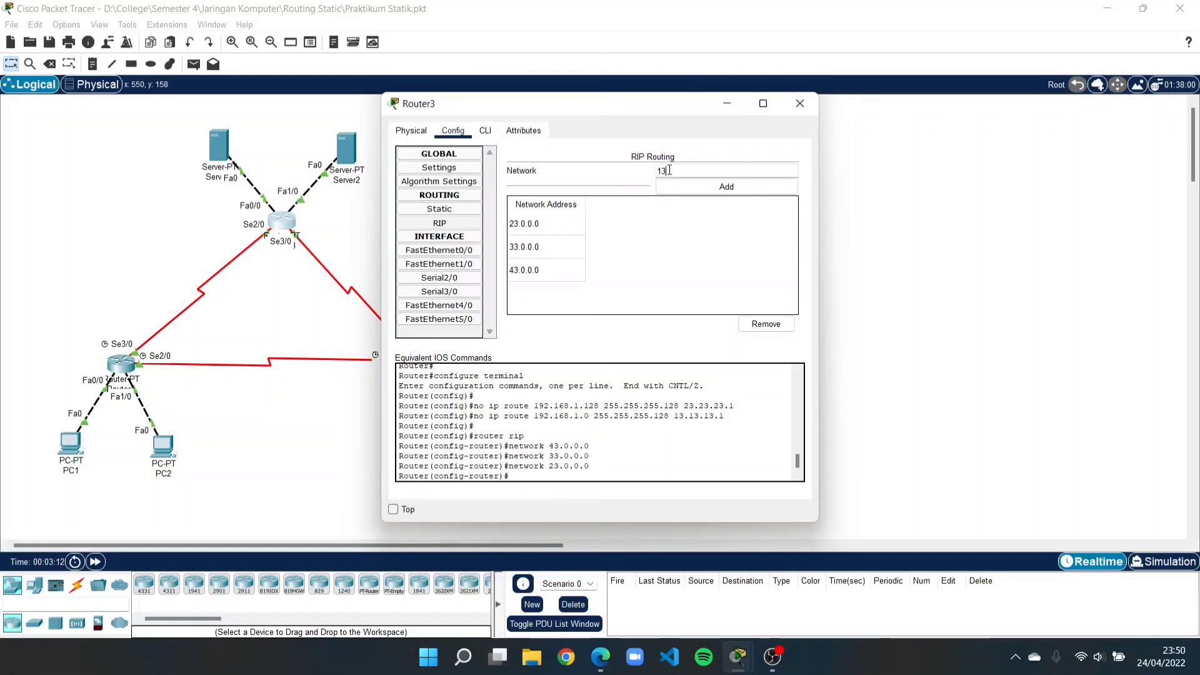
pyautogui.write('.0.0.0')
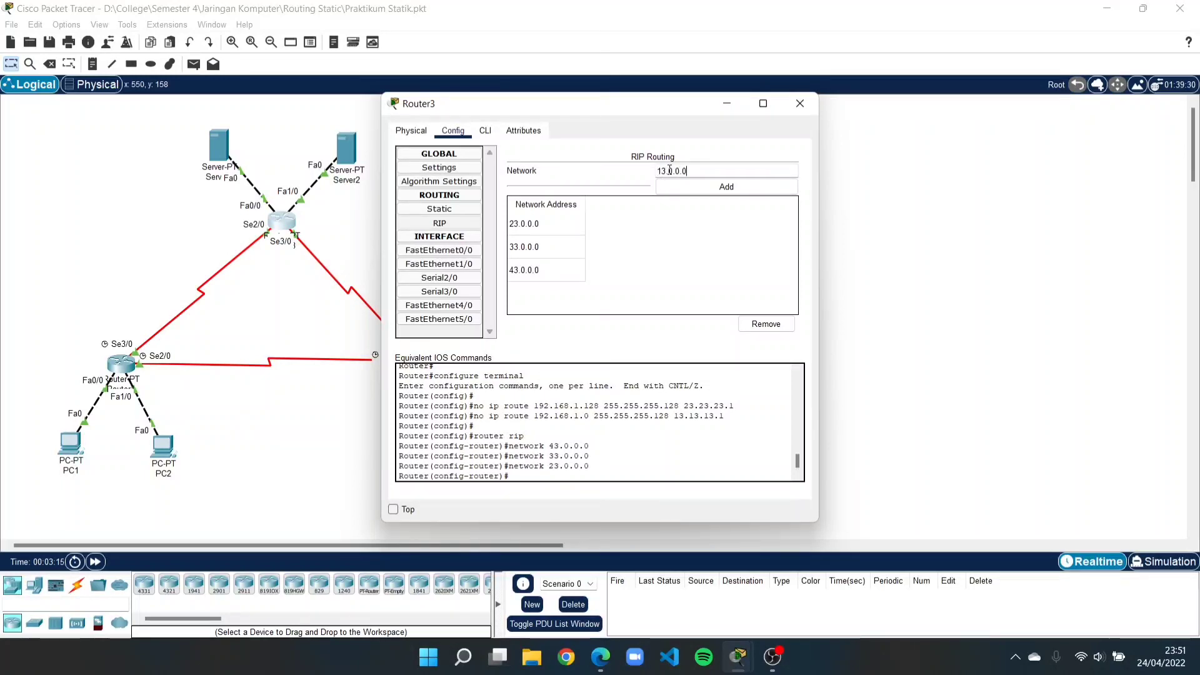
pyautogui.click(706, 186)
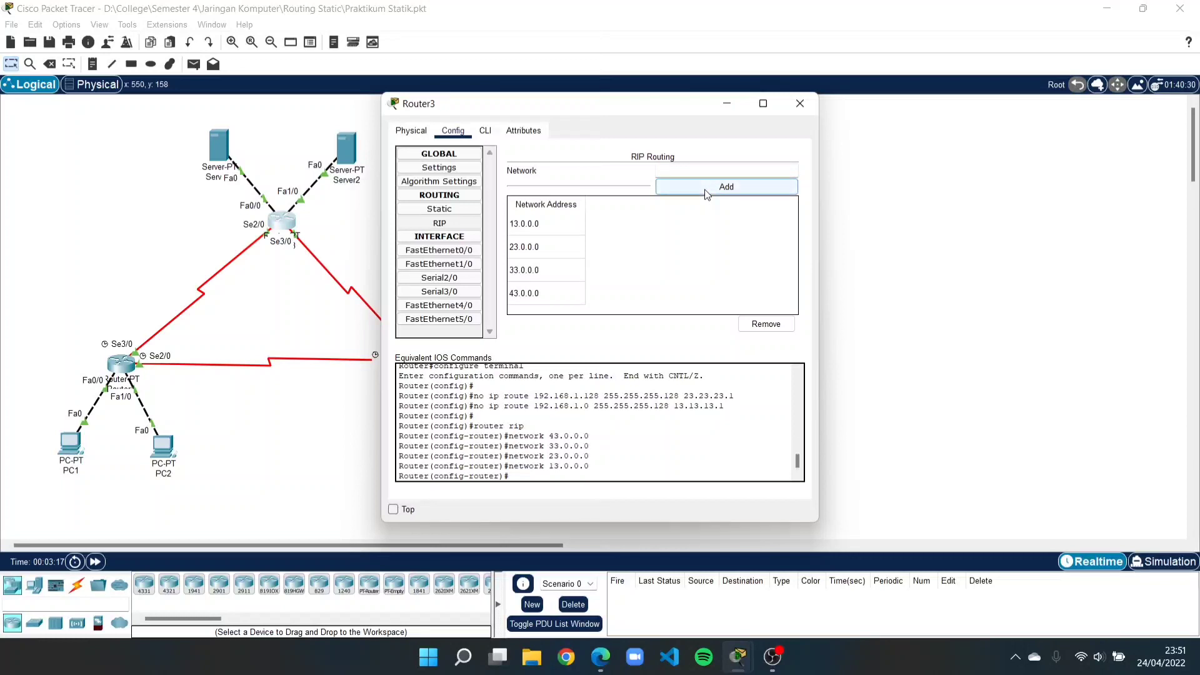
pyautogui.click(805, 102)
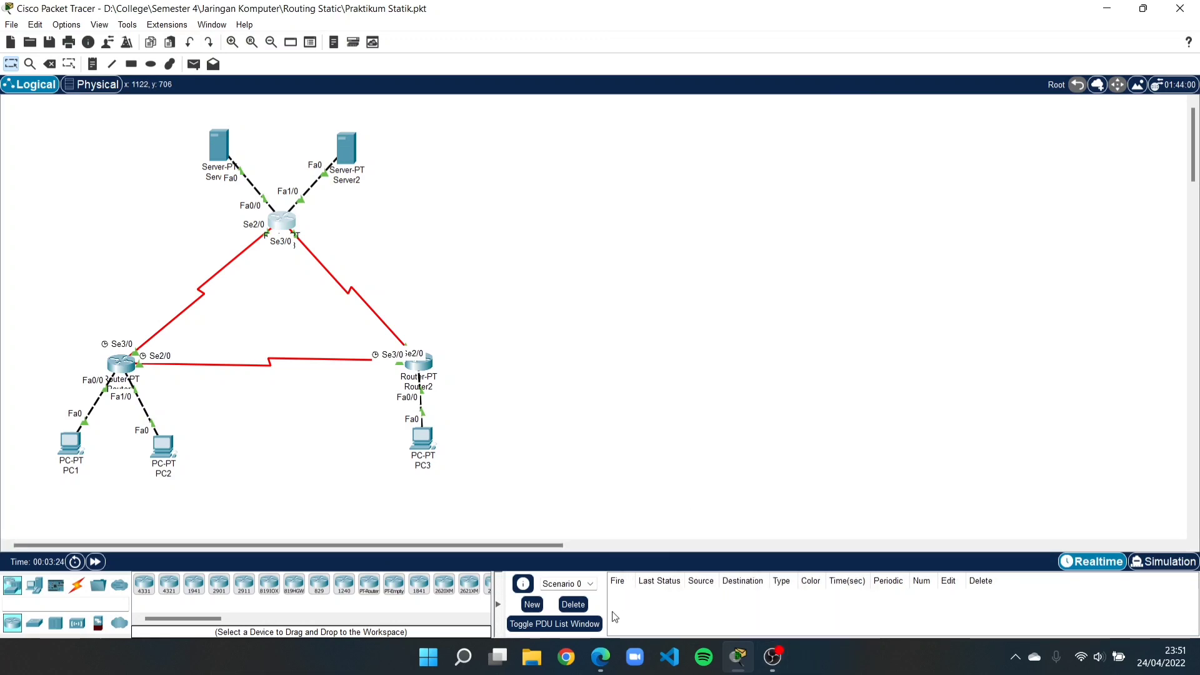
# Check the RIP commands in the Edge tutorial, then return to Cisco Packet Tracer and enter no auto-summary and version 2 in Router1's CLI.
pyautogui.click(601, 656)
pyautogui.scroll(-10, 779, 343)
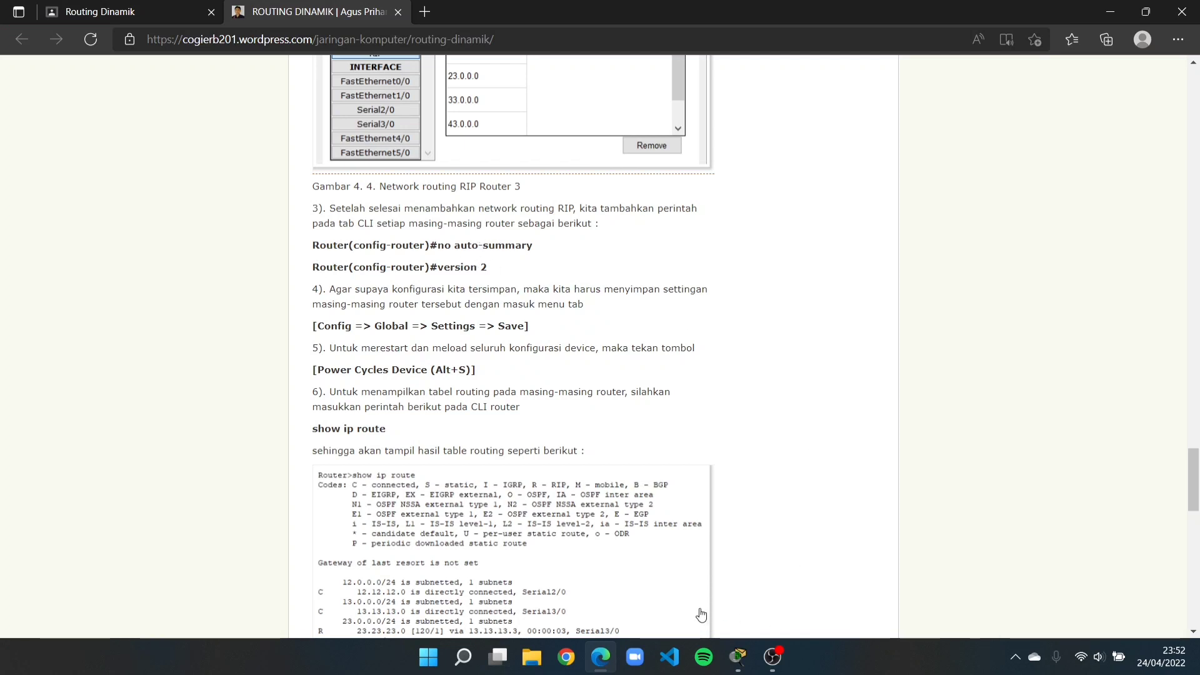
pyautogui.moveTo(737, 660)
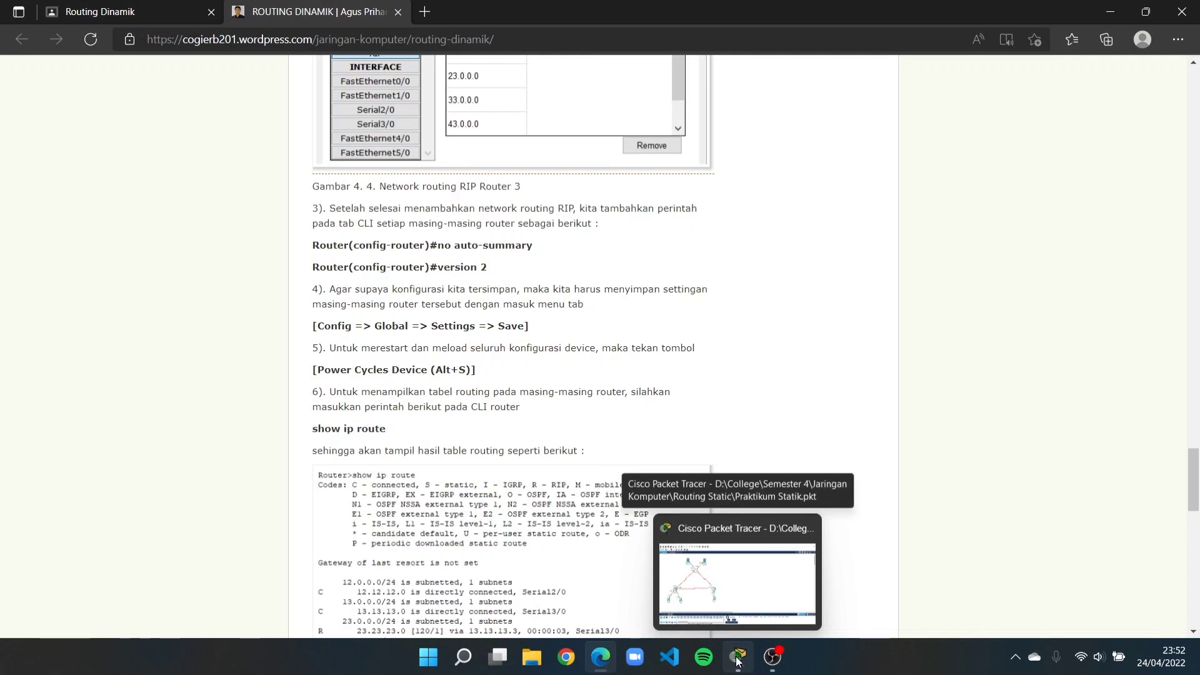
pyautogui.click(737, 660)
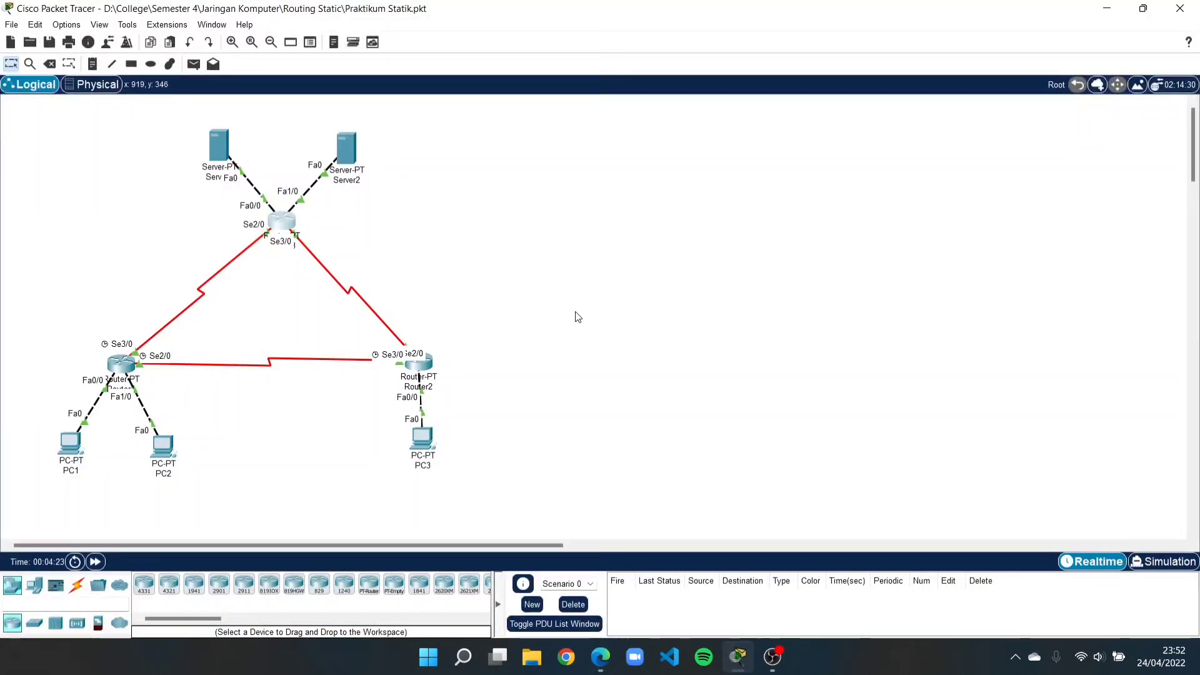
pyautogui.click(115, 356)
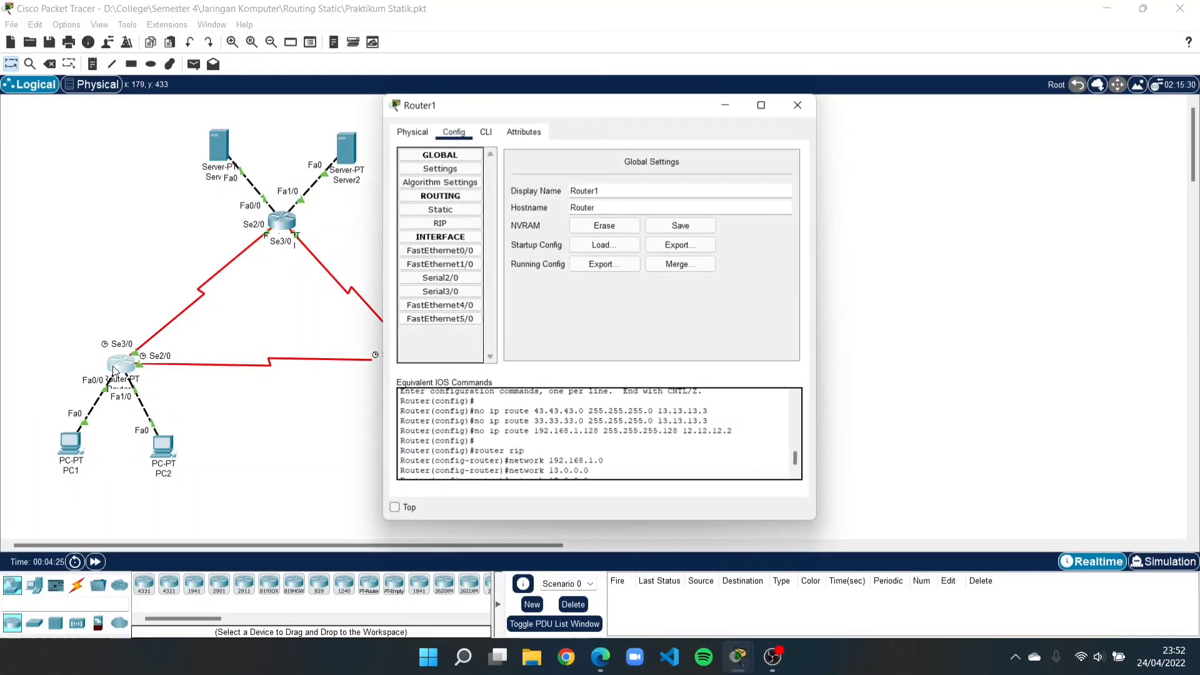
pyautogui.click(485, 130)
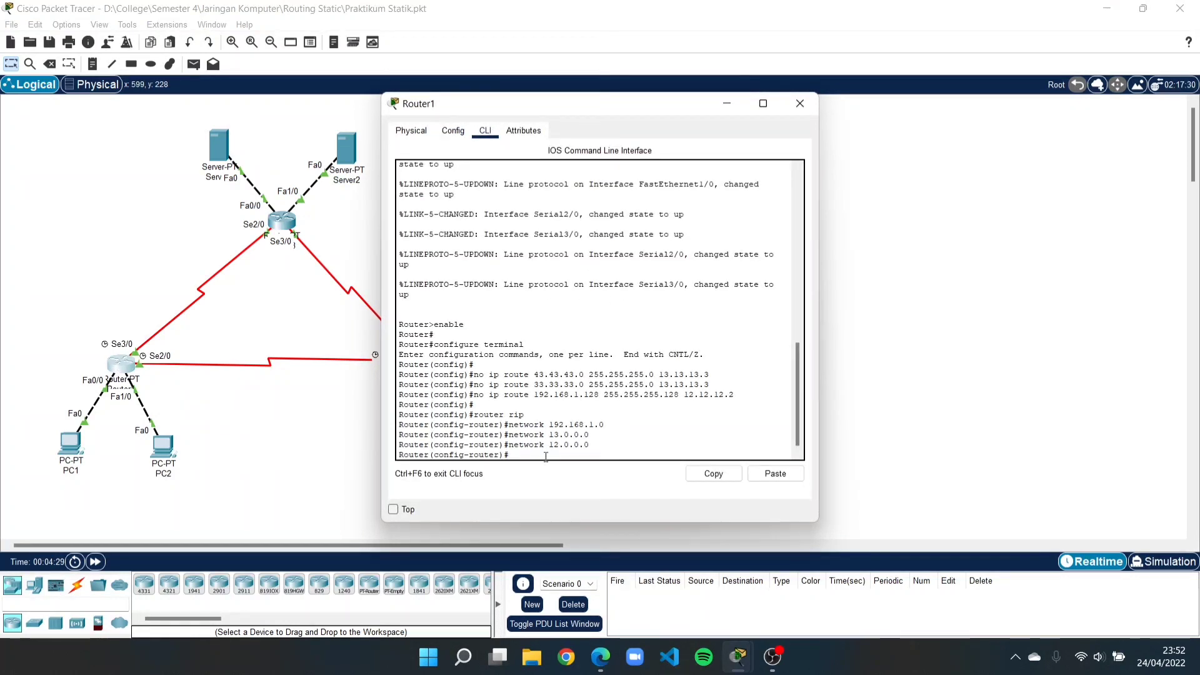
pyautogui.write('no ')
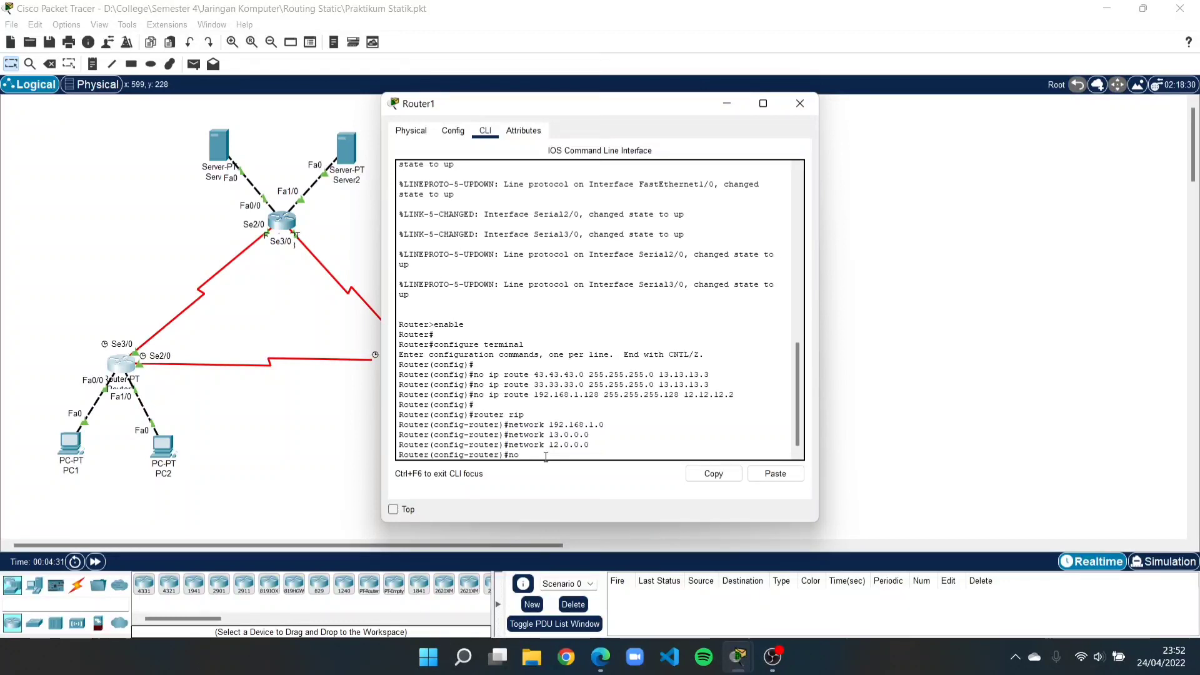
pyautogui.write('auto')
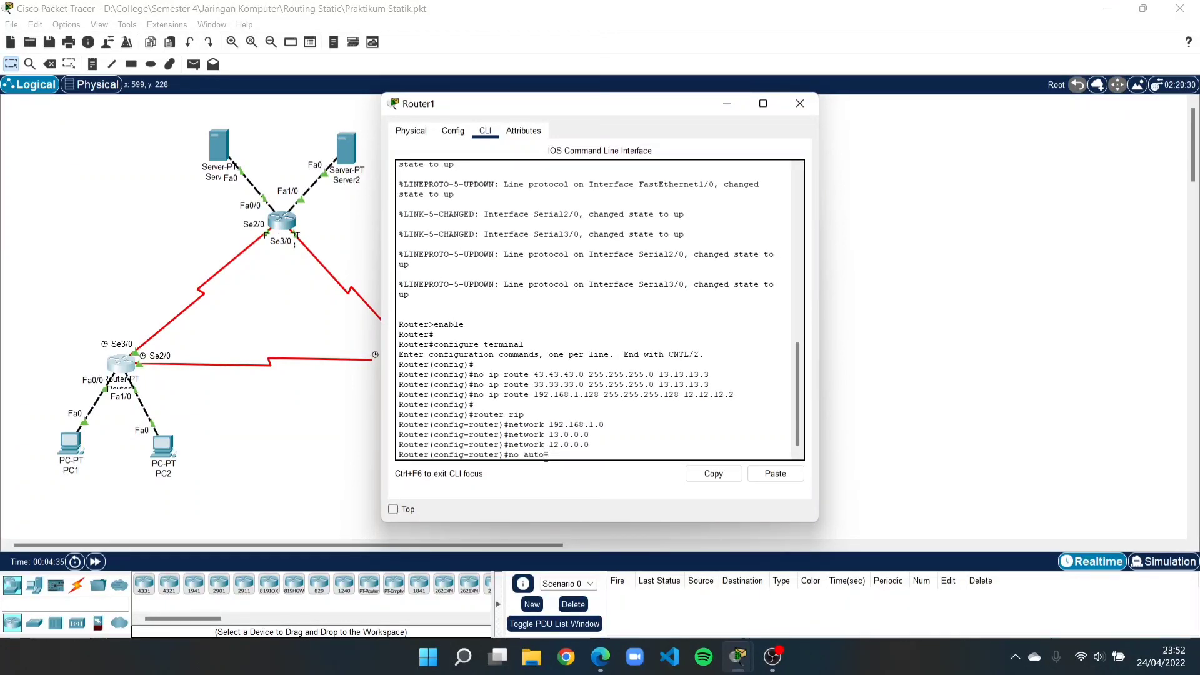
pyautogui.write('-summary')
pyautogui.press('Return')
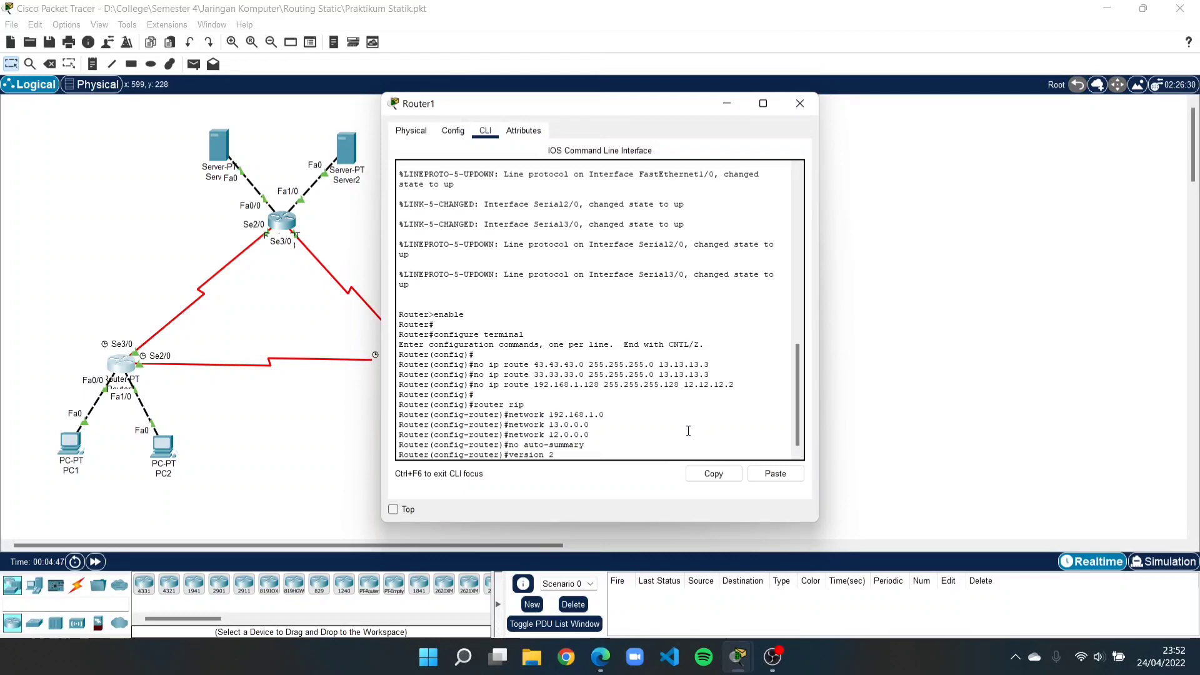
# Enter version 2 for RIP on Router1, then save its configuration to NVRAM and close its settings.
pyautogui.write('version 2')
pyautogui.press('Return')
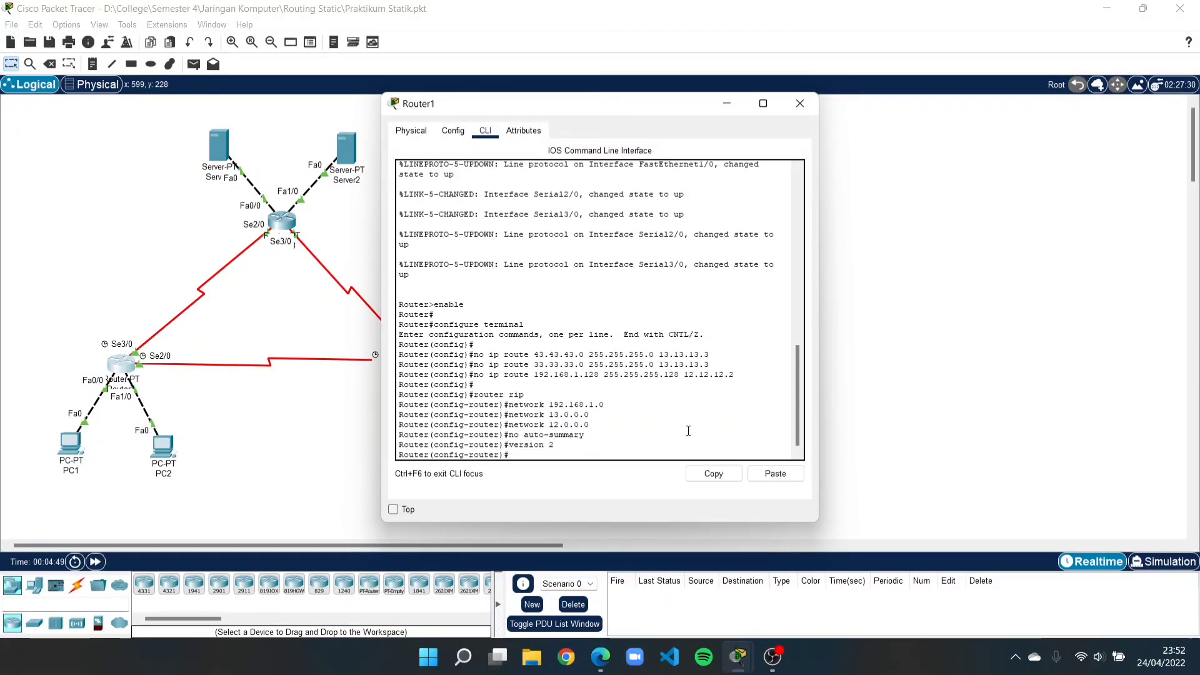
pyautogui.click(445, 135)
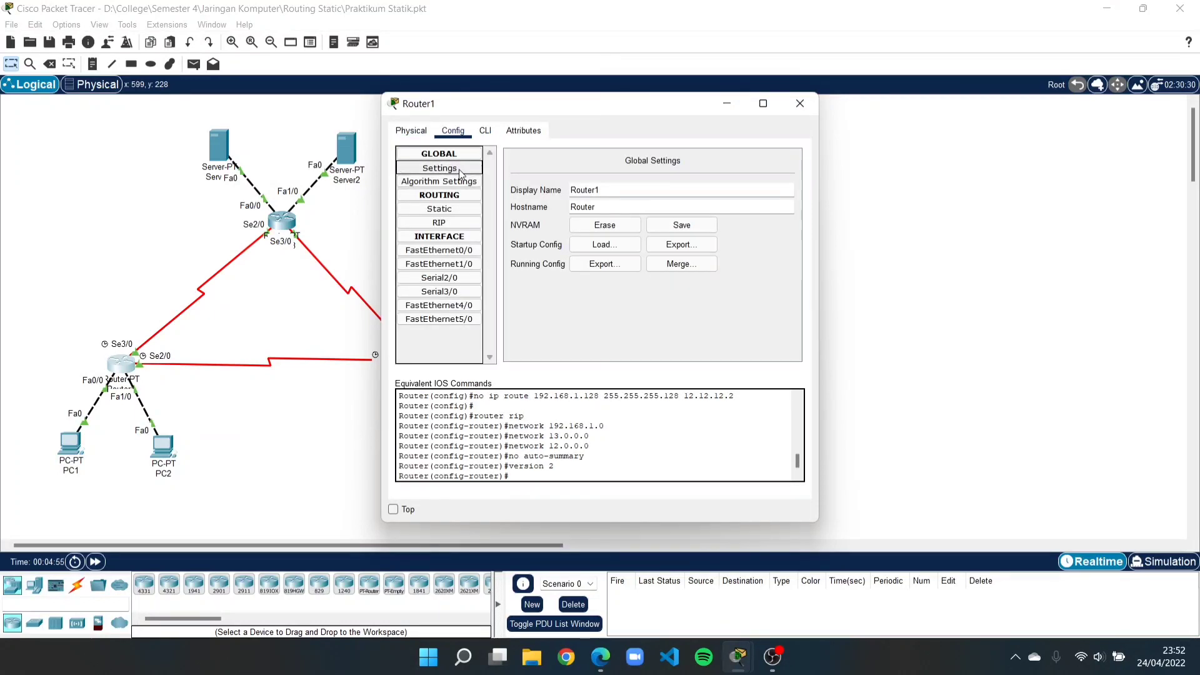
pyautogui.click(691, 226)
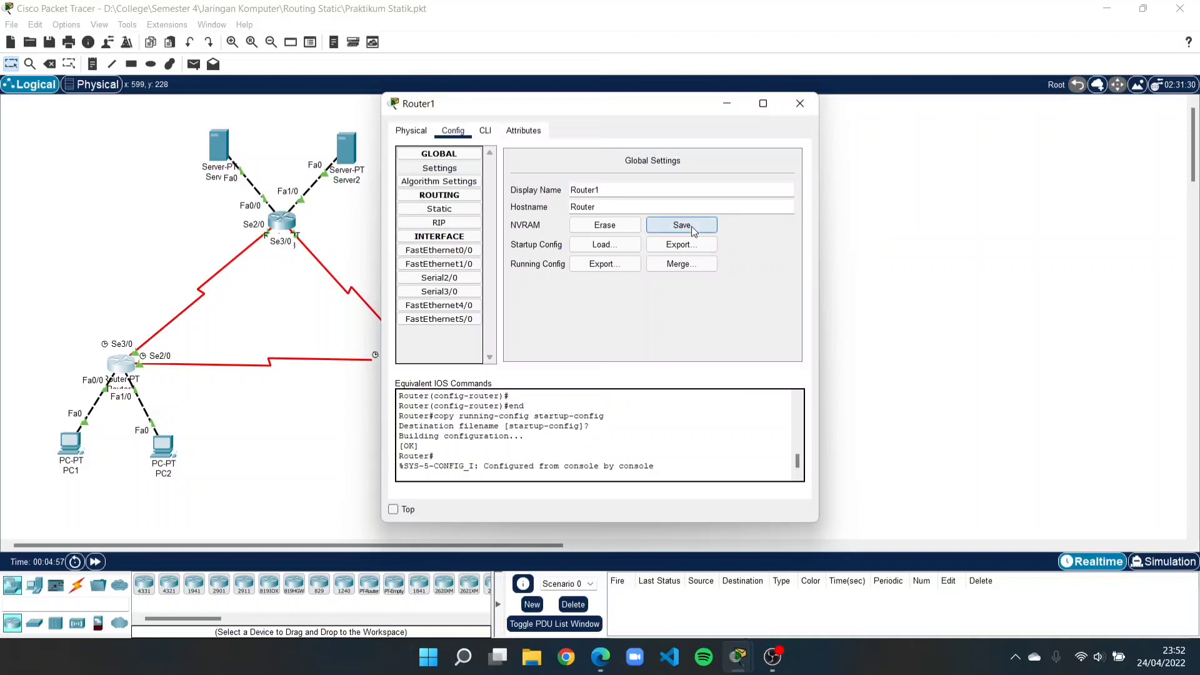
pyautogui.click(805, 107)
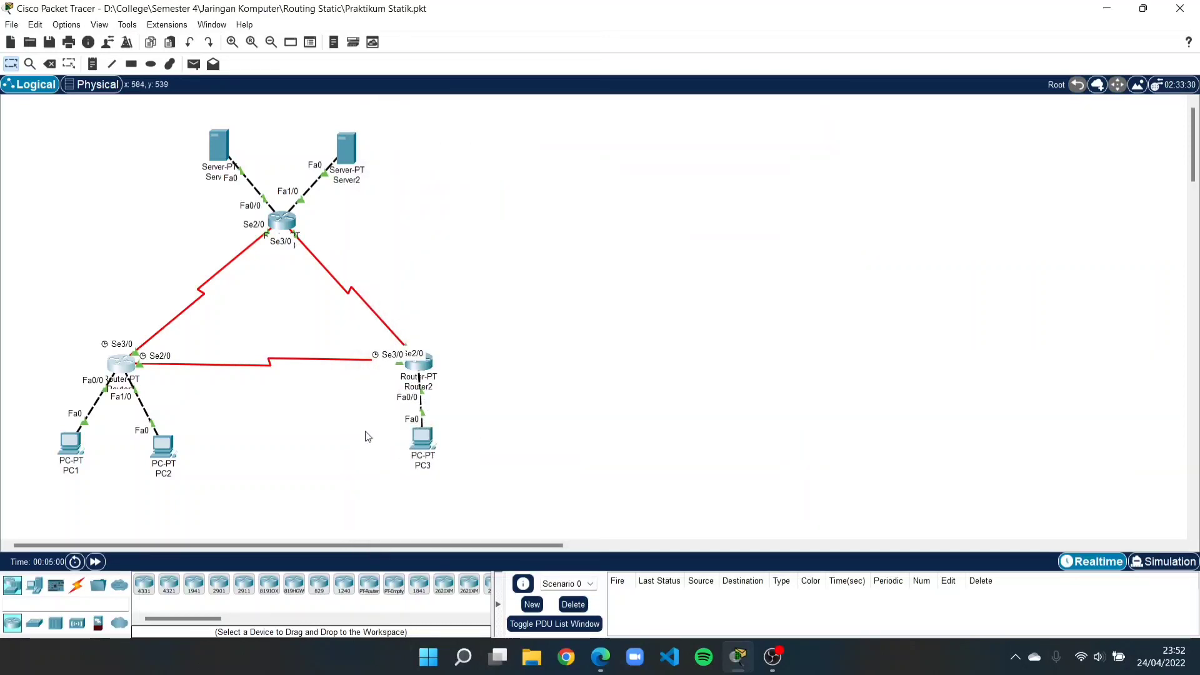
# Enter the no auto-summary and version 2 commands in Router2's CLI for RIP.
pyautogui.click(425, 366)
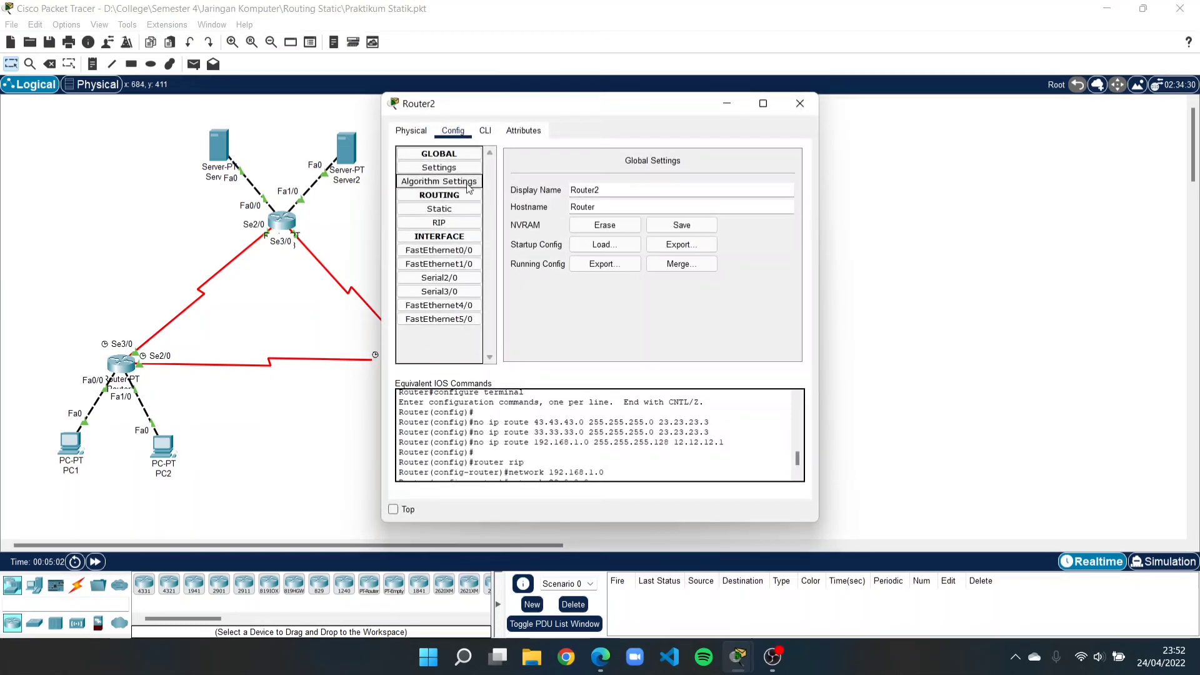
pyautogui.click(485, 131)
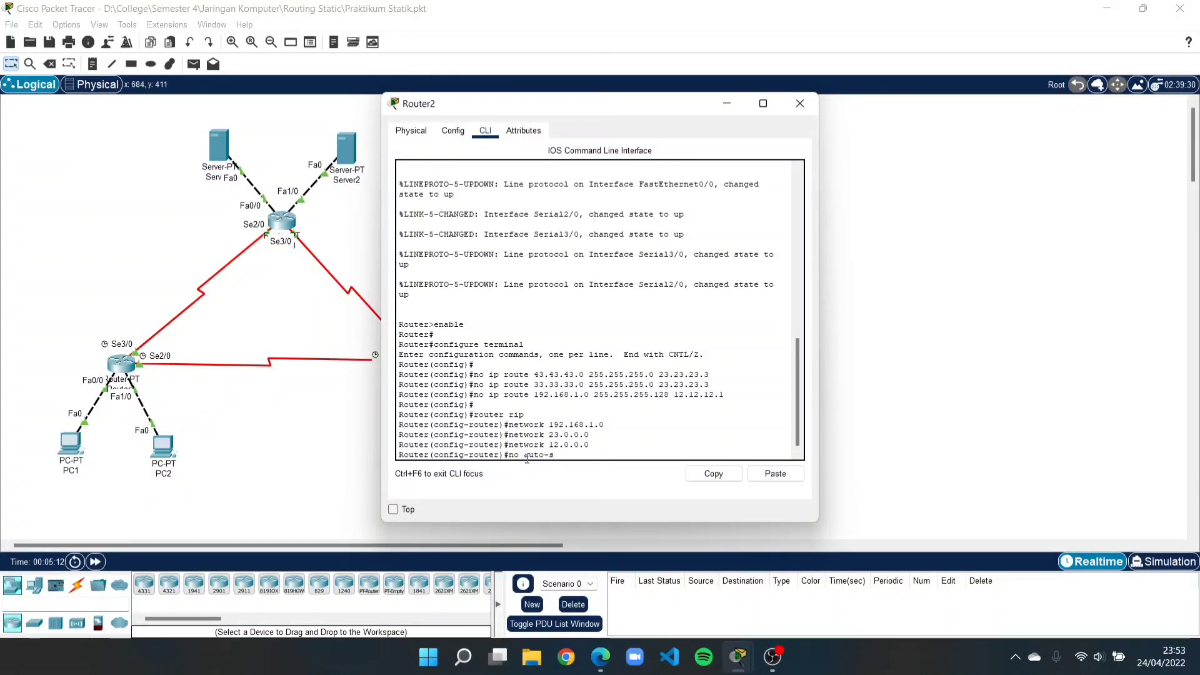
pyautogui.write('summary')
pyautogui.press('Return')
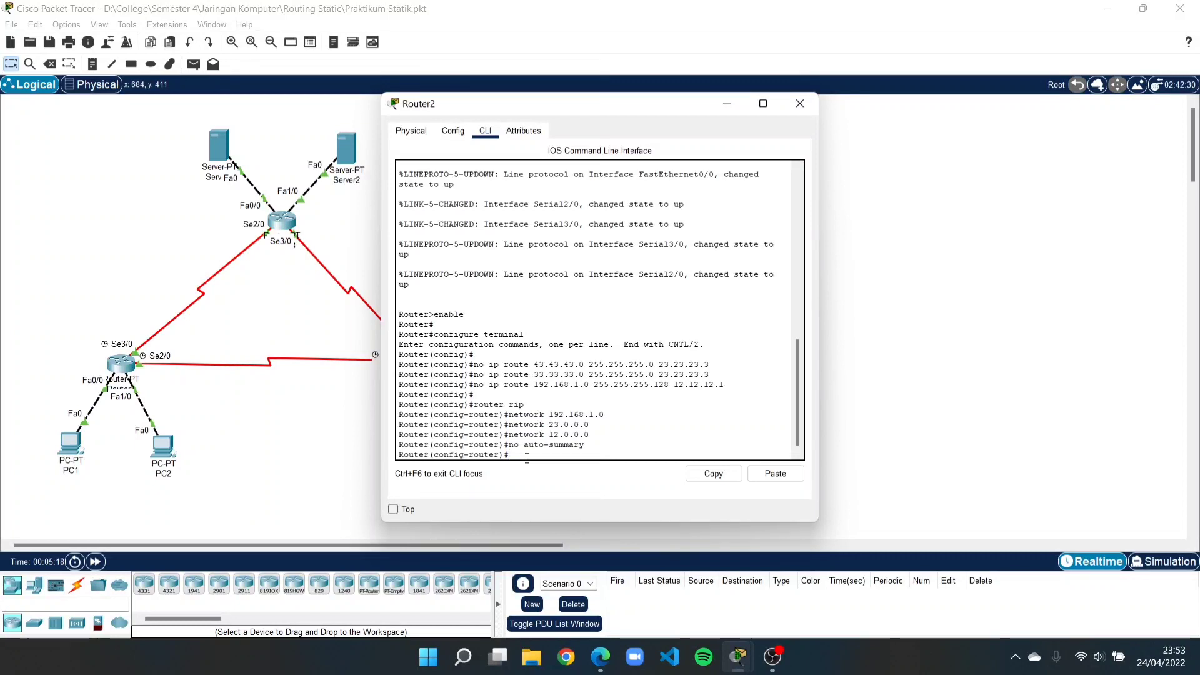
pyautogui.write('version 2')
pyautogui.press('Return')
# Save Router2's configuration to NVRAM from its global settings and close the router's window.
pyautogui.click(451, 130)
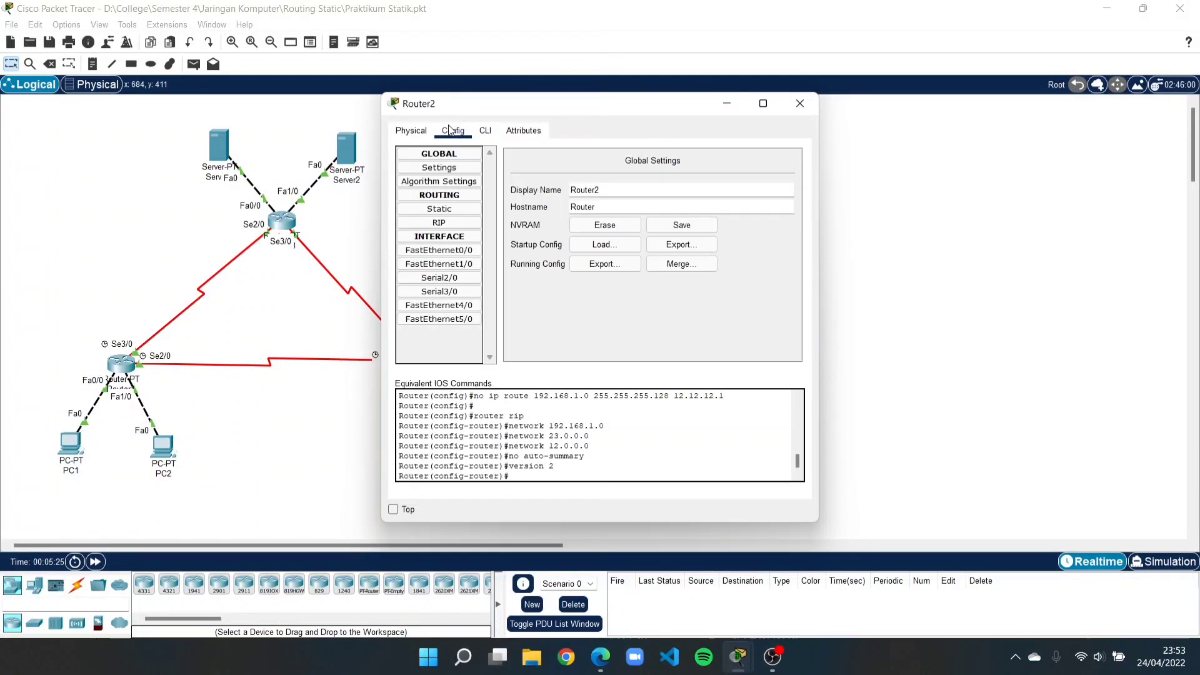
pyautogui.click(457, 169)
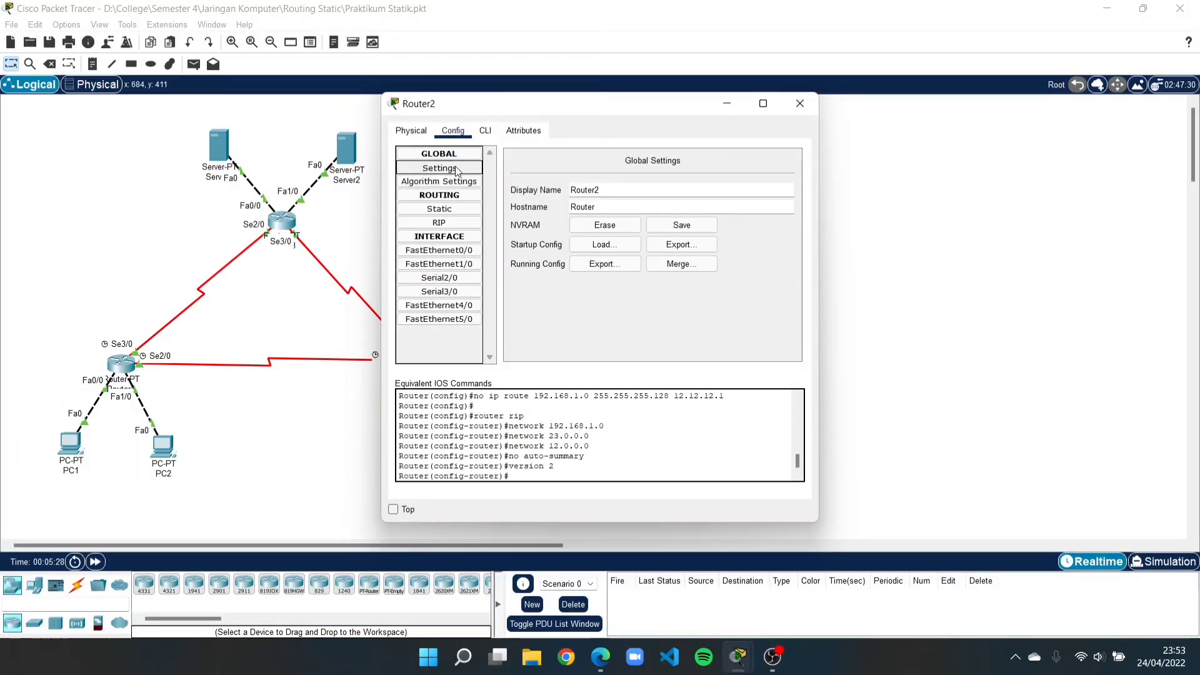
pyautogui.click(692, 229)
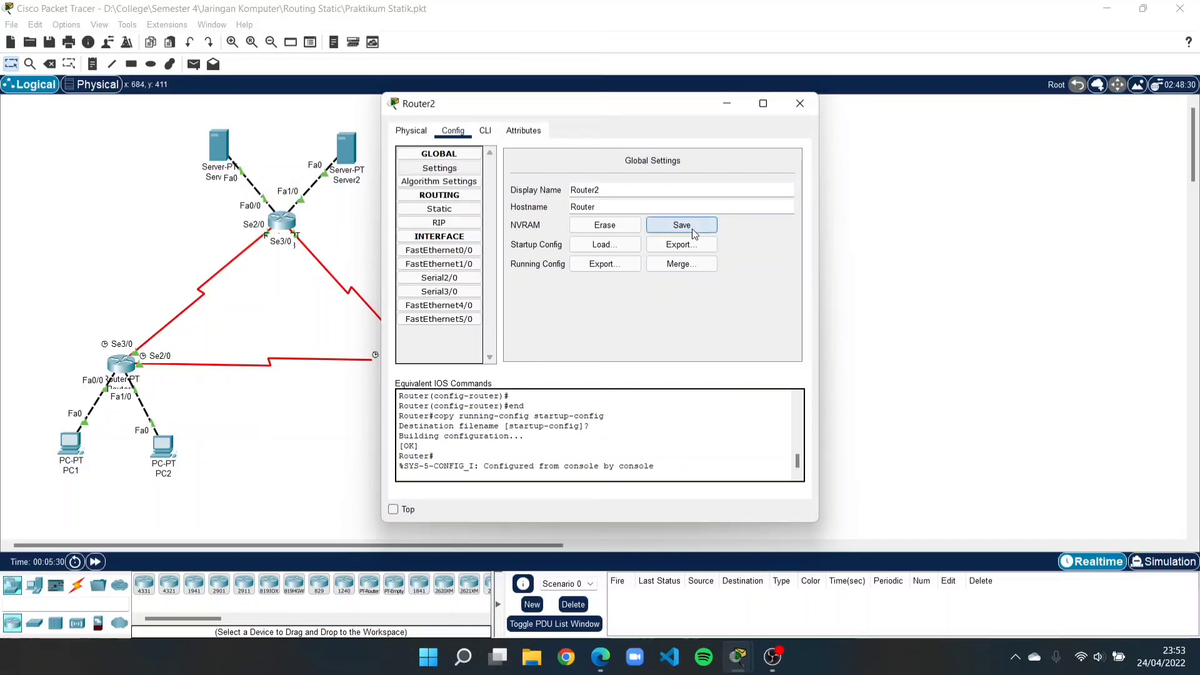
pyautogui.click(806, 99)
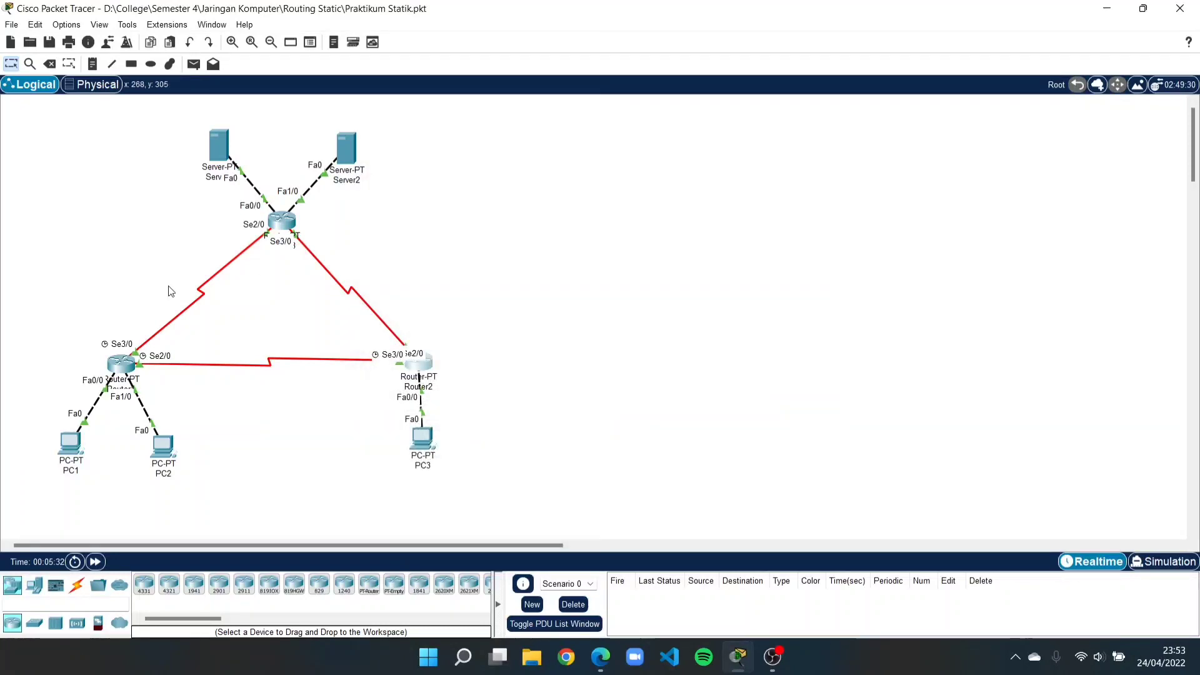
# Check the RIP version and network list in the RIP settings of Router1 and Router2.
pyautogui.click(119, 370)
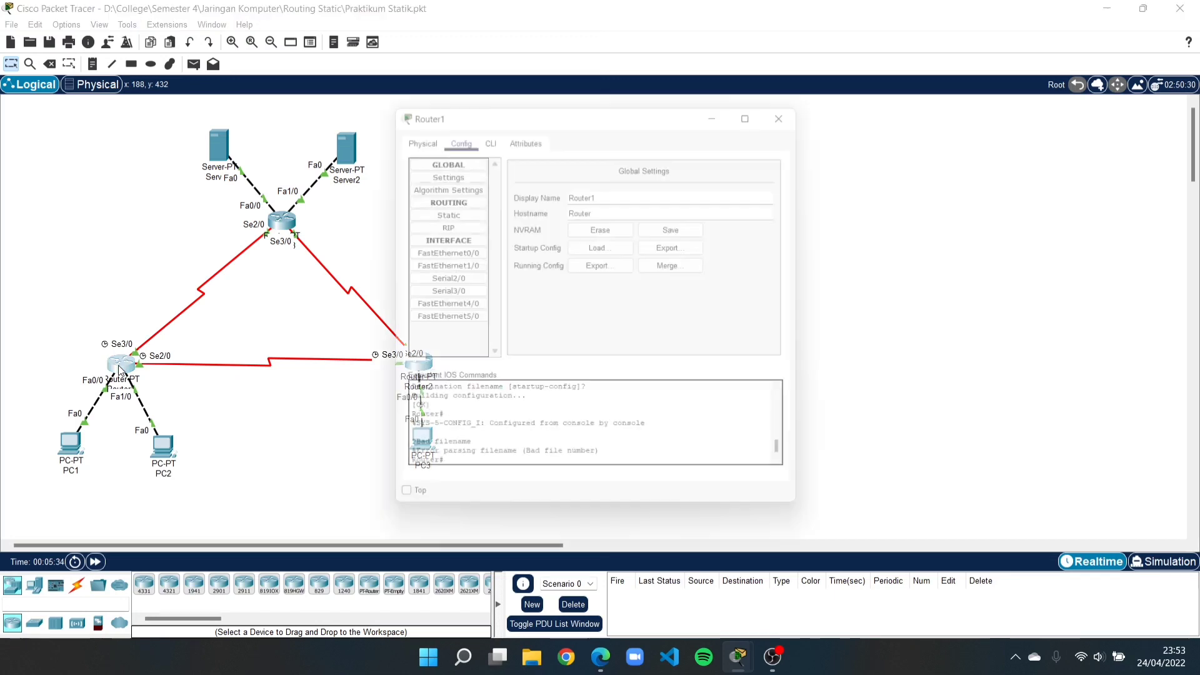
pyautogui.click(460, 223)
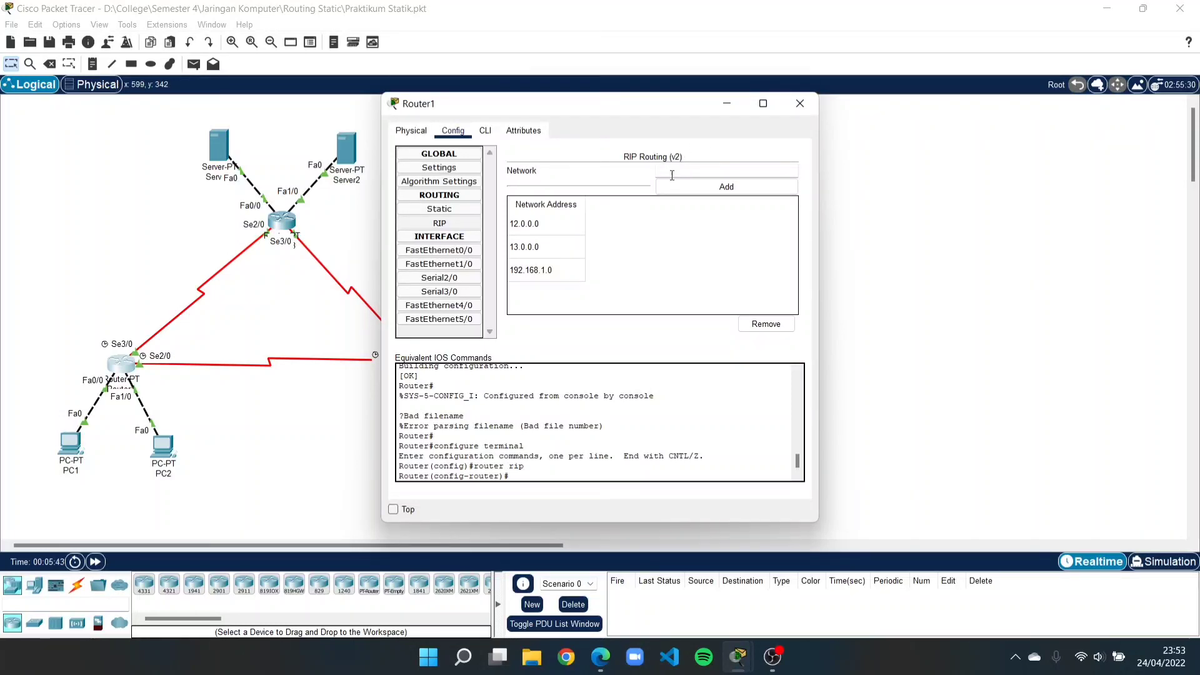
pyautogui.click(799, 102)
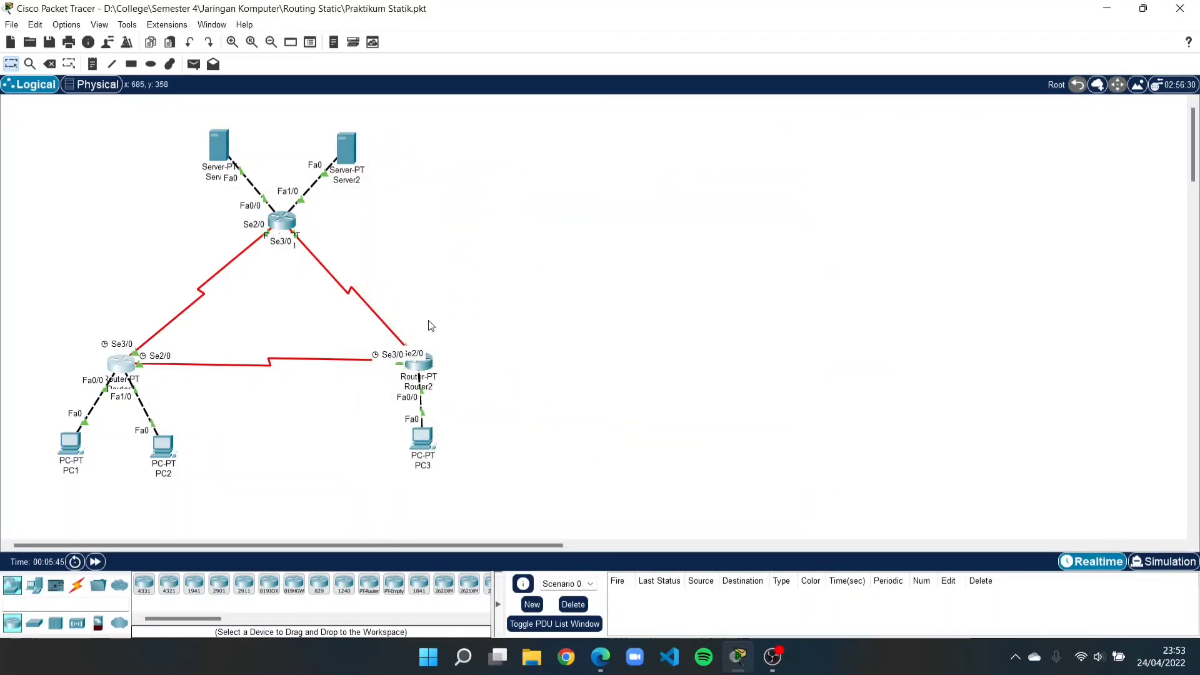
pyautogui.click(419, 362)
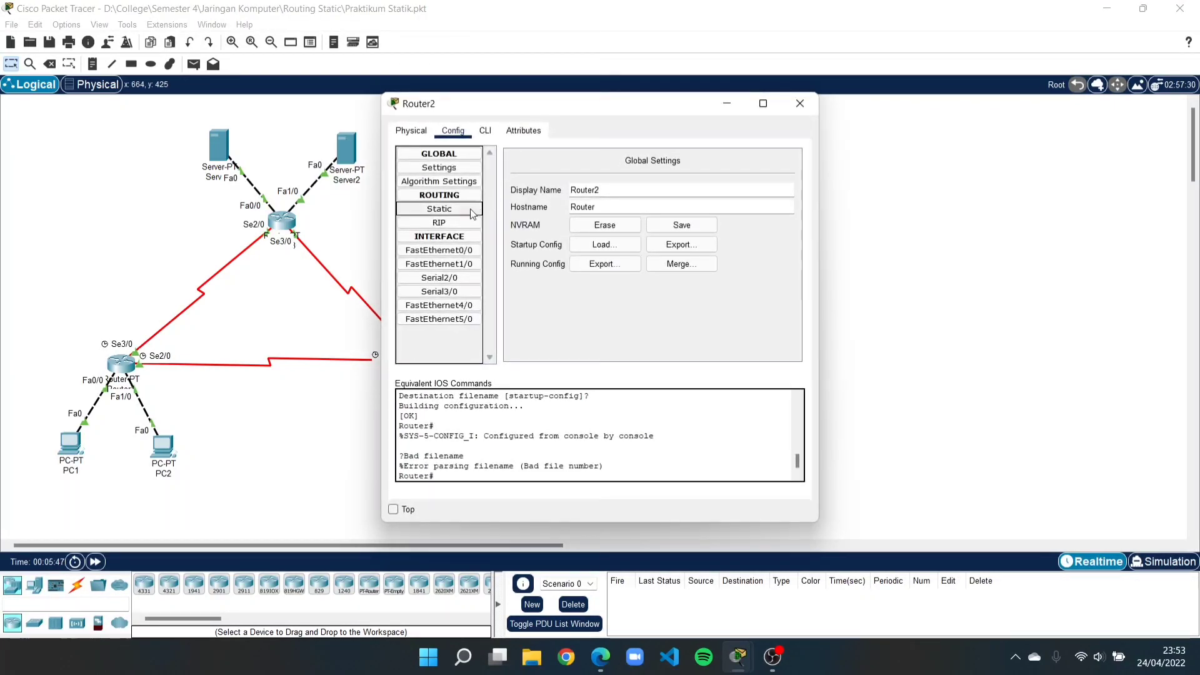
pyautogui.click(440, 223)
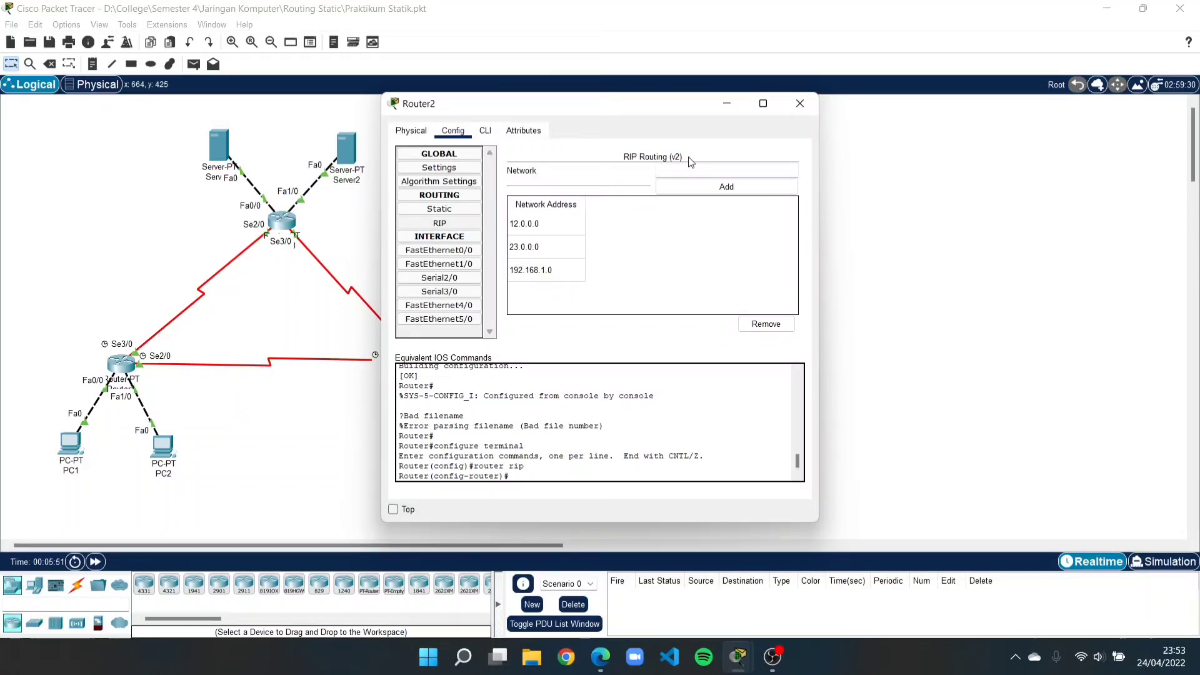
pyautogui.click(800, 103)
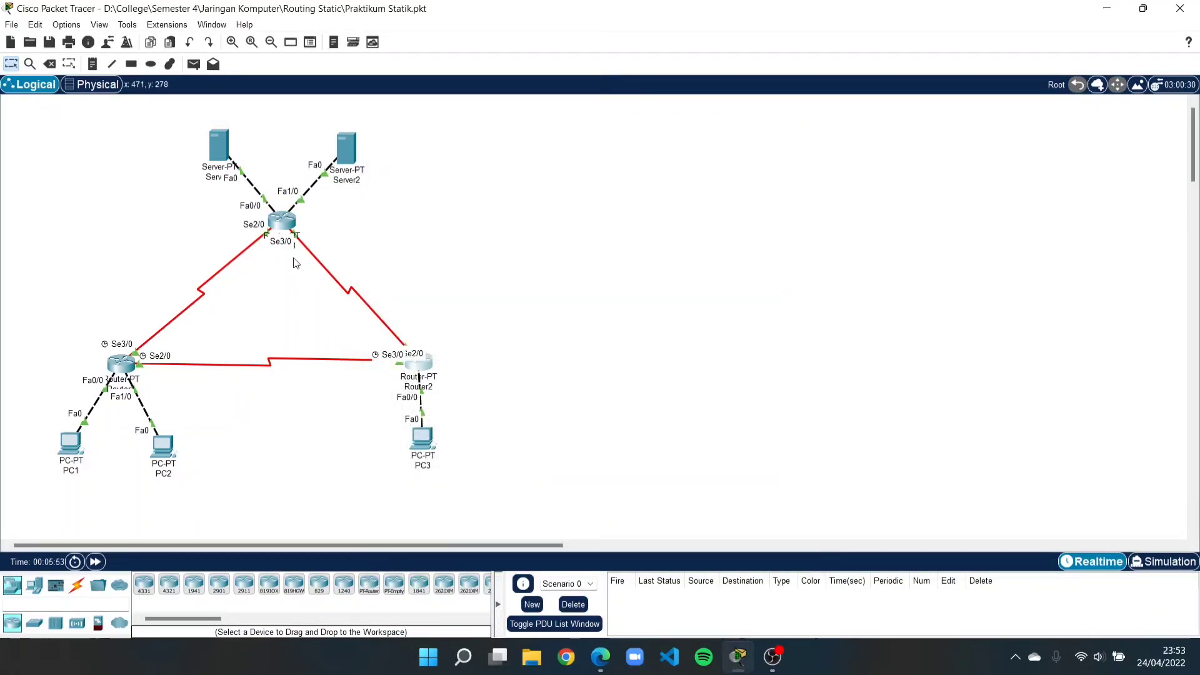
# Enter the no auto-summary and version 2 commands in Router3's CLI for RIP.
pyautogui.click(282, 223)
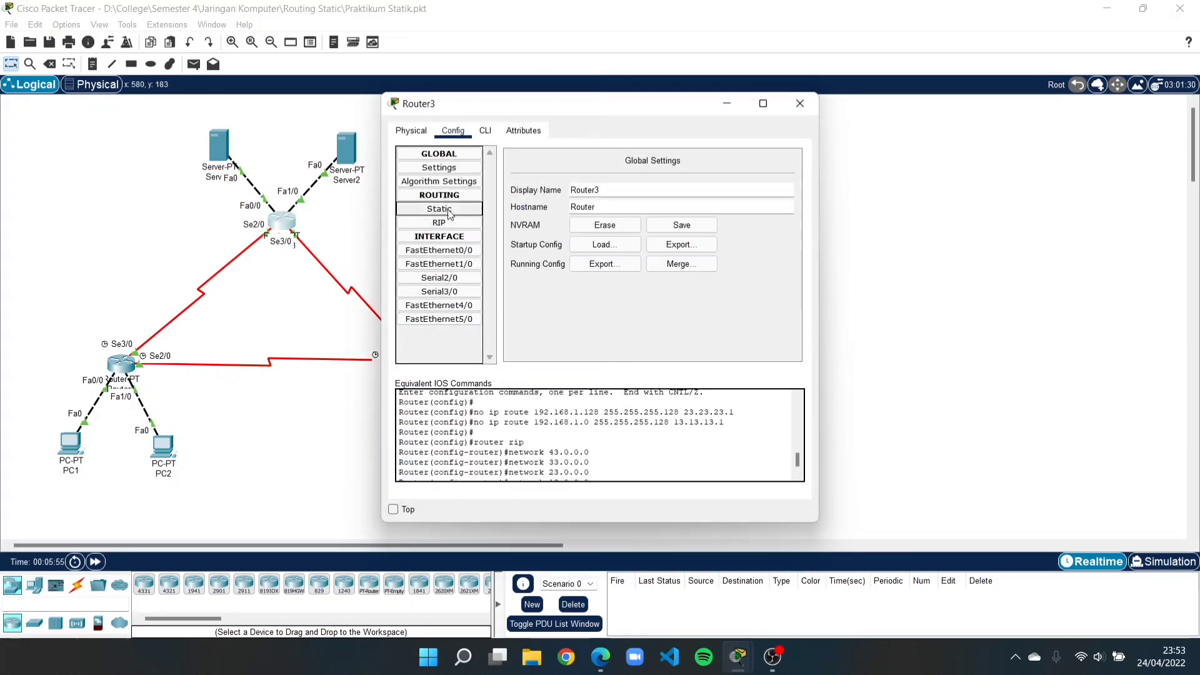
pyautogui.click(485, 132)
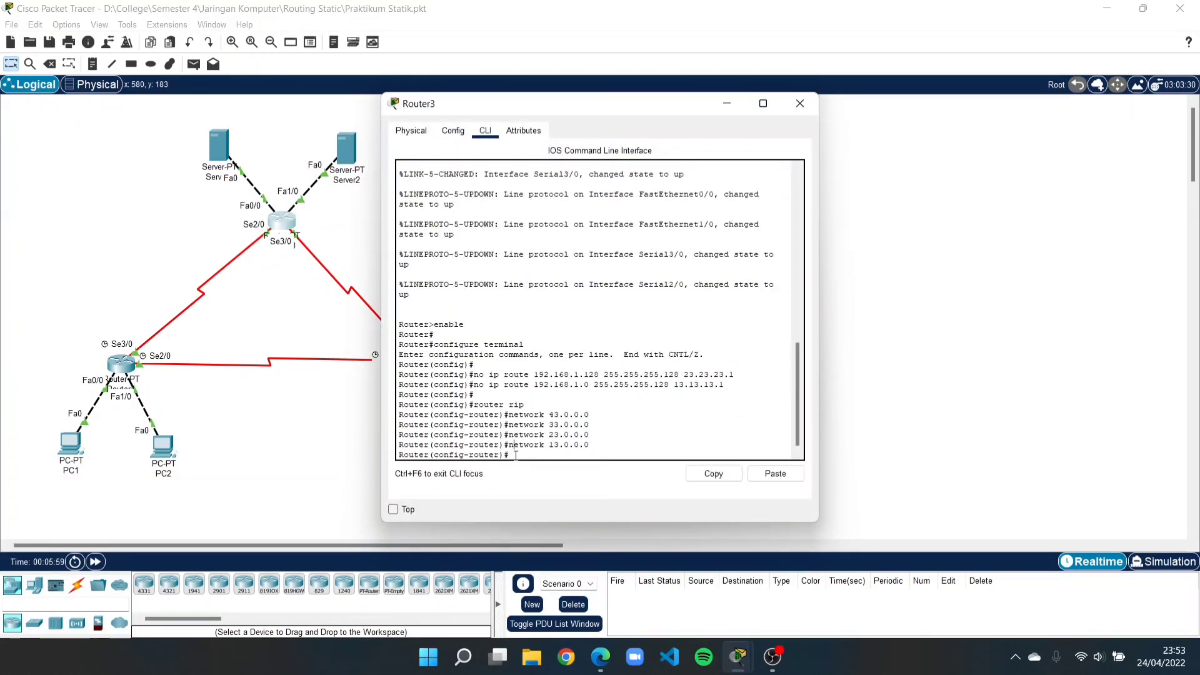
pyautogui.write('no')
pyautogui.write('auto-summary')
pyautogui.press('Return')
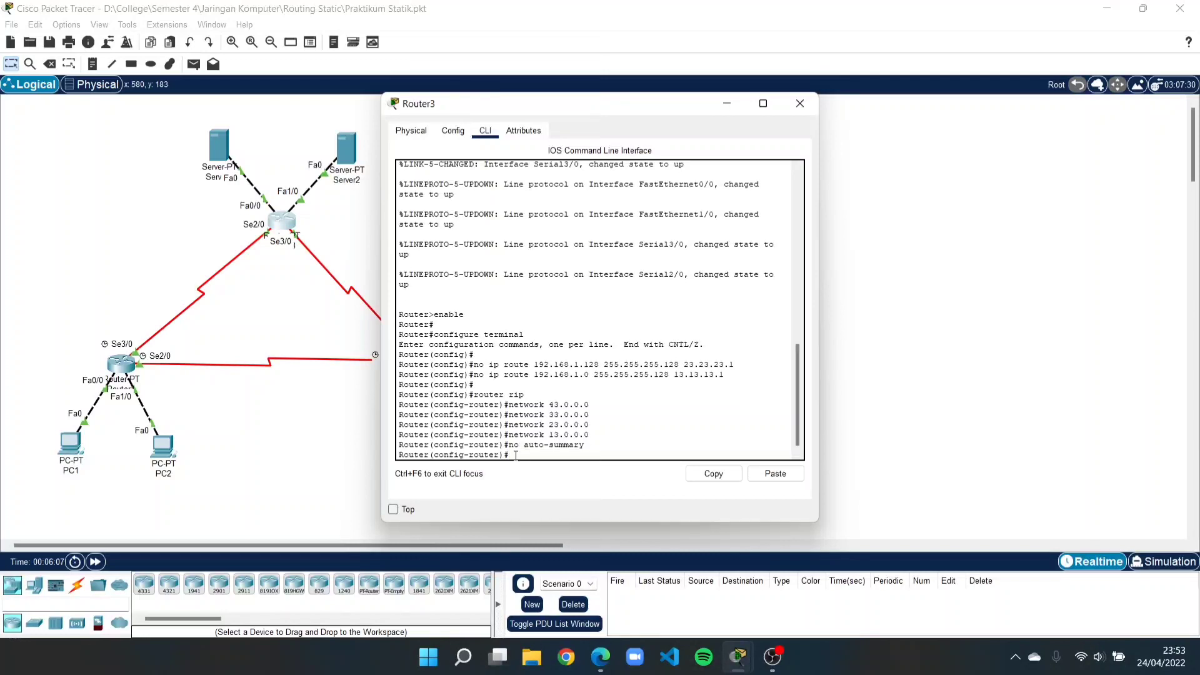
pyautogui.write('ver')
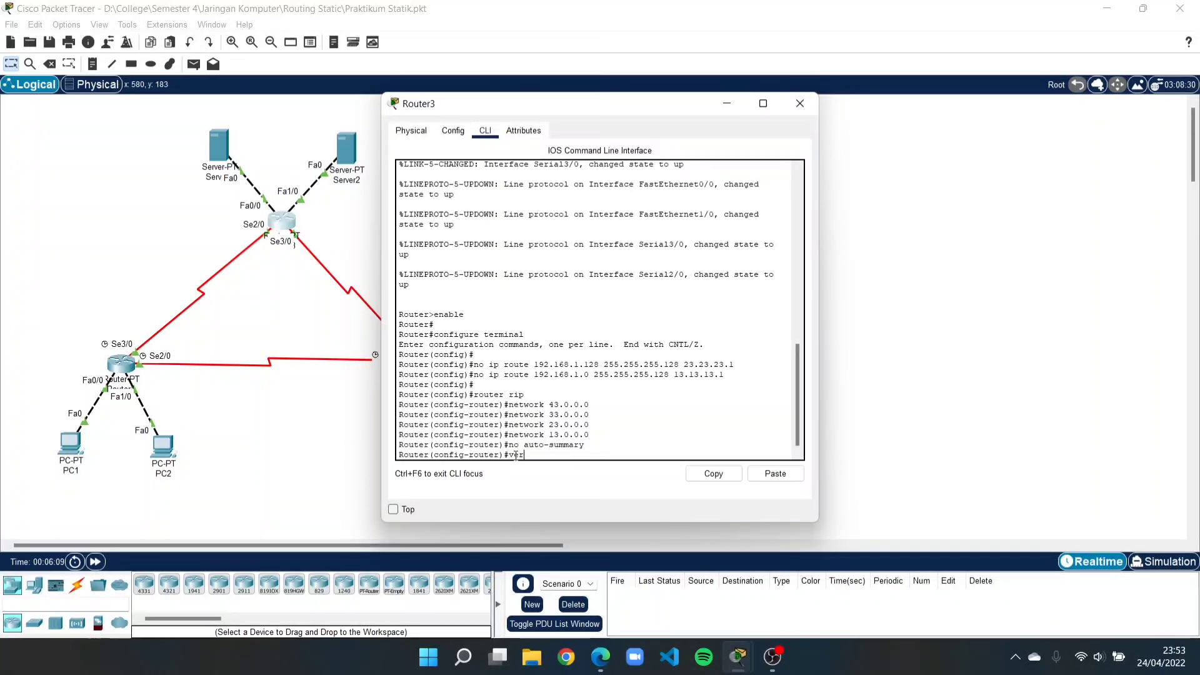
pyautogui.write('sion 2')
pyautogui.press('Return')
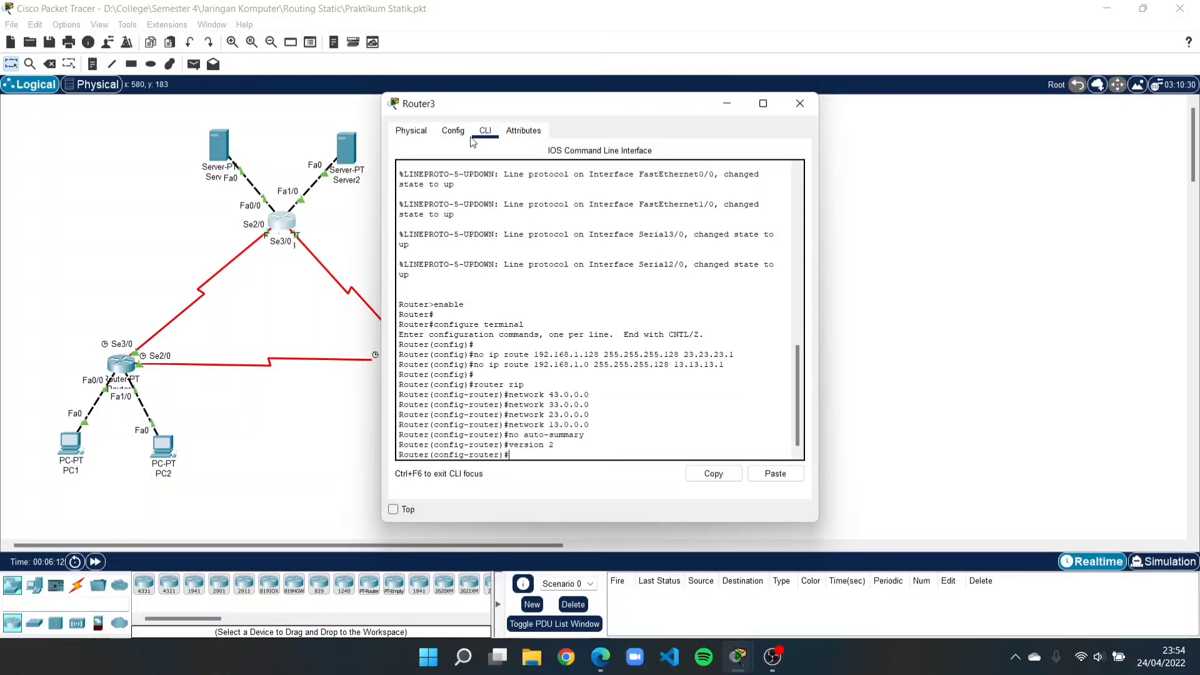
# Save Router3's configuration to NVRAM, check its RIP settings and close its window.
pyautogui.click(447, 129)
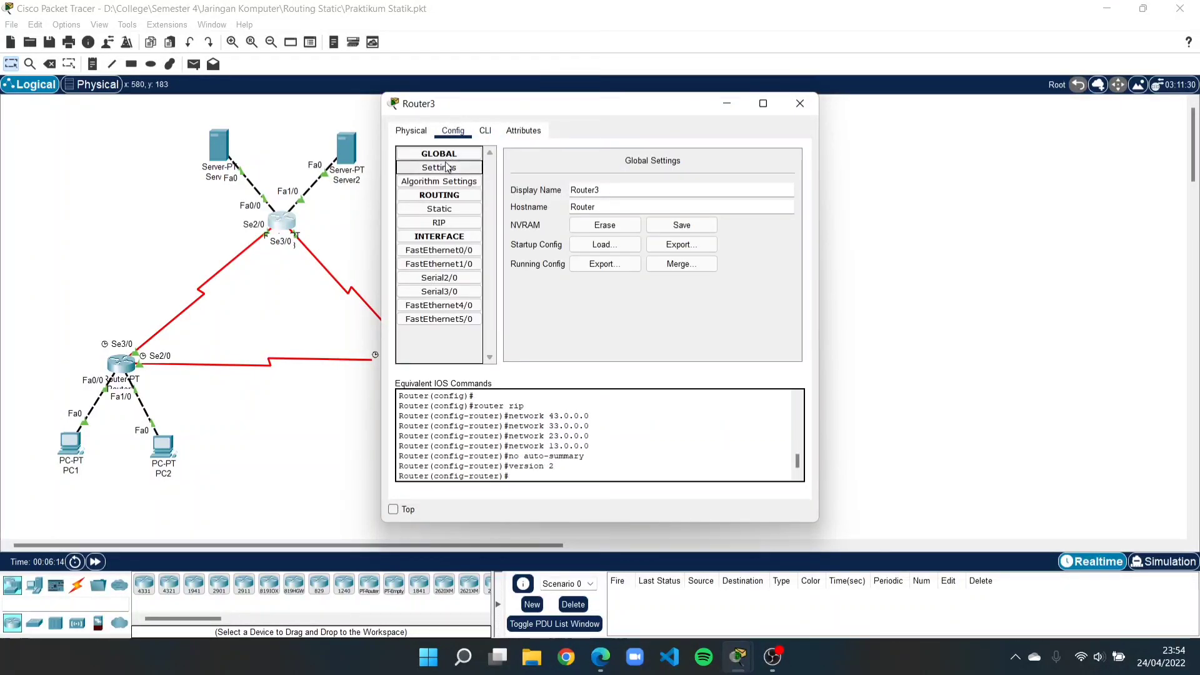
pyautogui.click(682, 225)
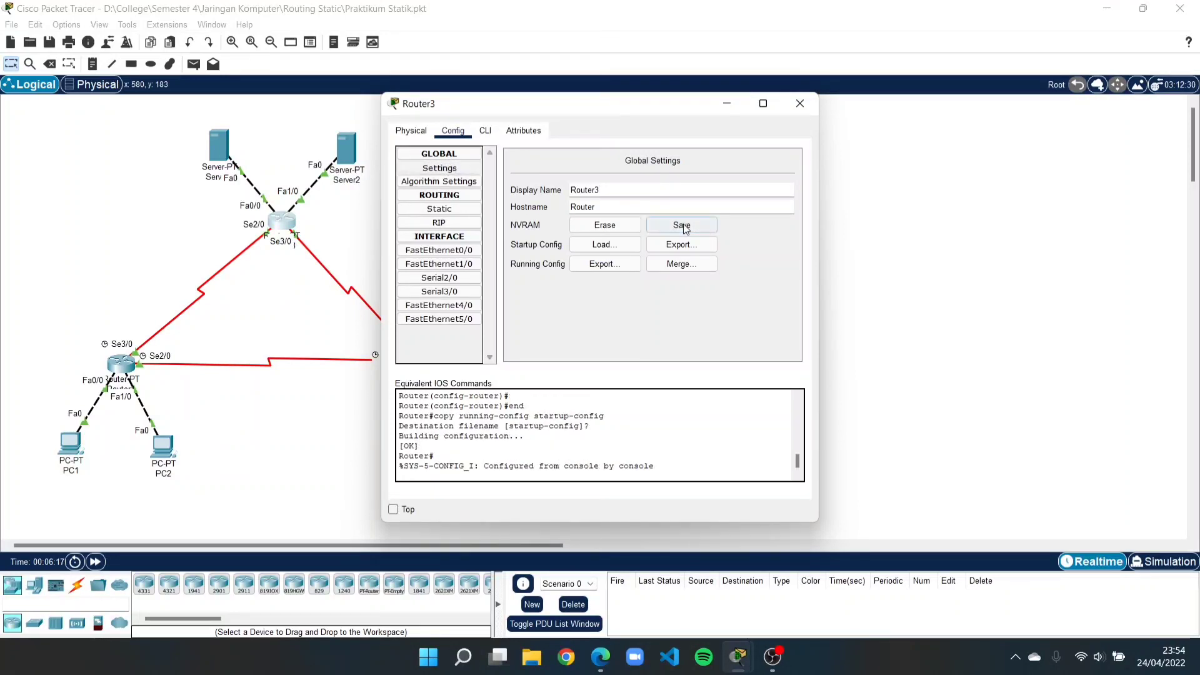
pyautogui.click(452, 225)
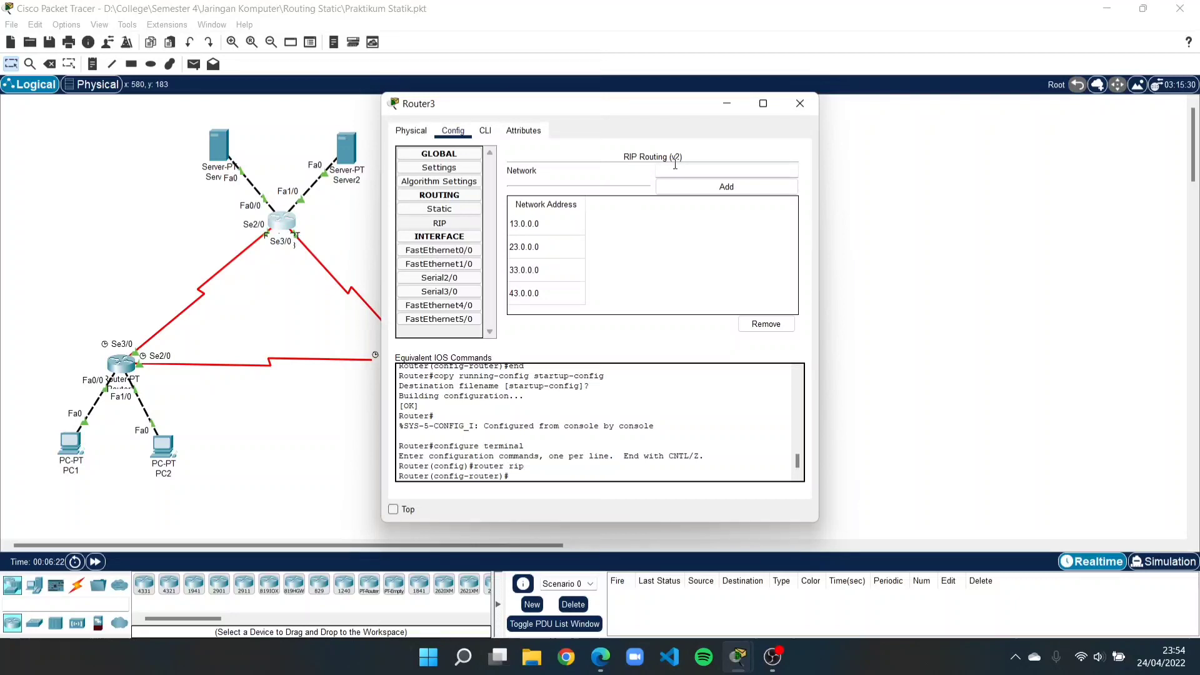
pyautogui.click(800, 104)
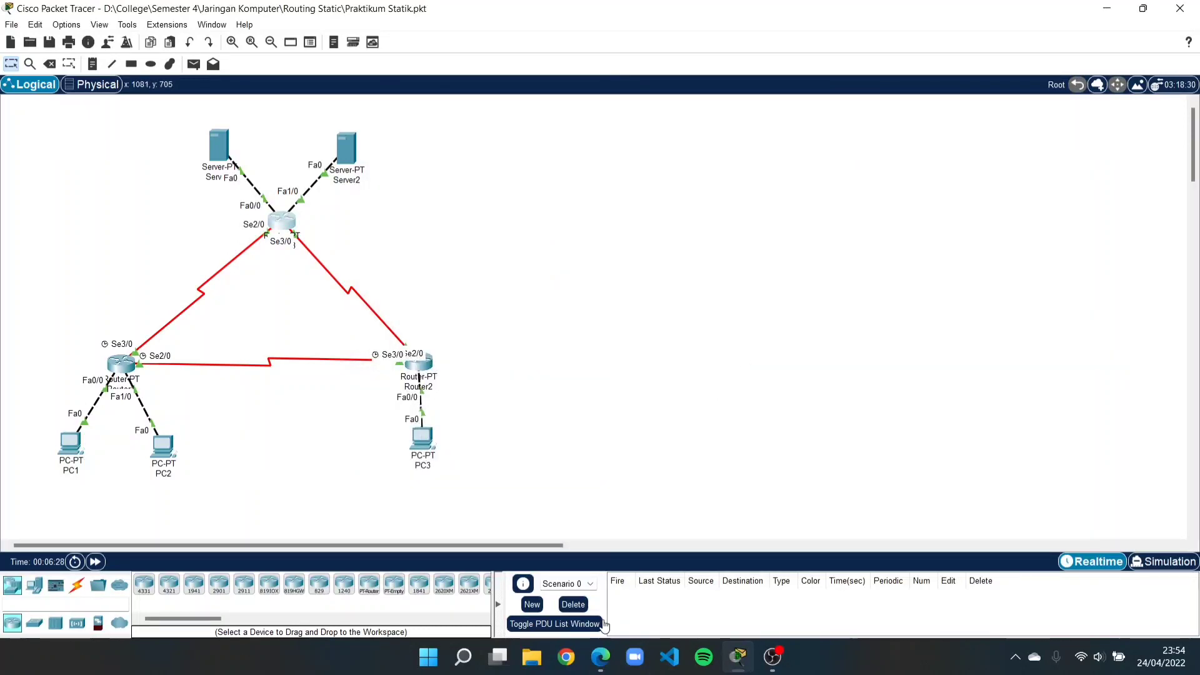
# Switch to the Edge tutorial and read the instructions on power-cycling the devices, showing the routing table and the simulation scenarios.
pyautogui.click(600, 656)
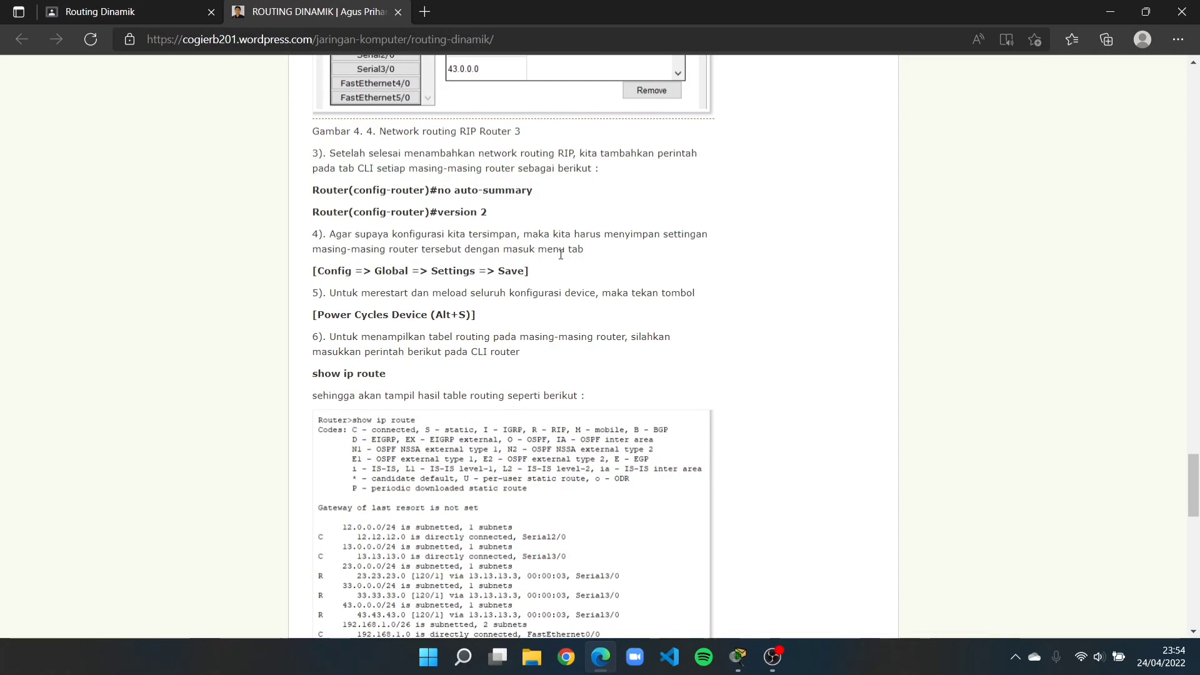
pyautogui.scroll(-2, 518, 328)
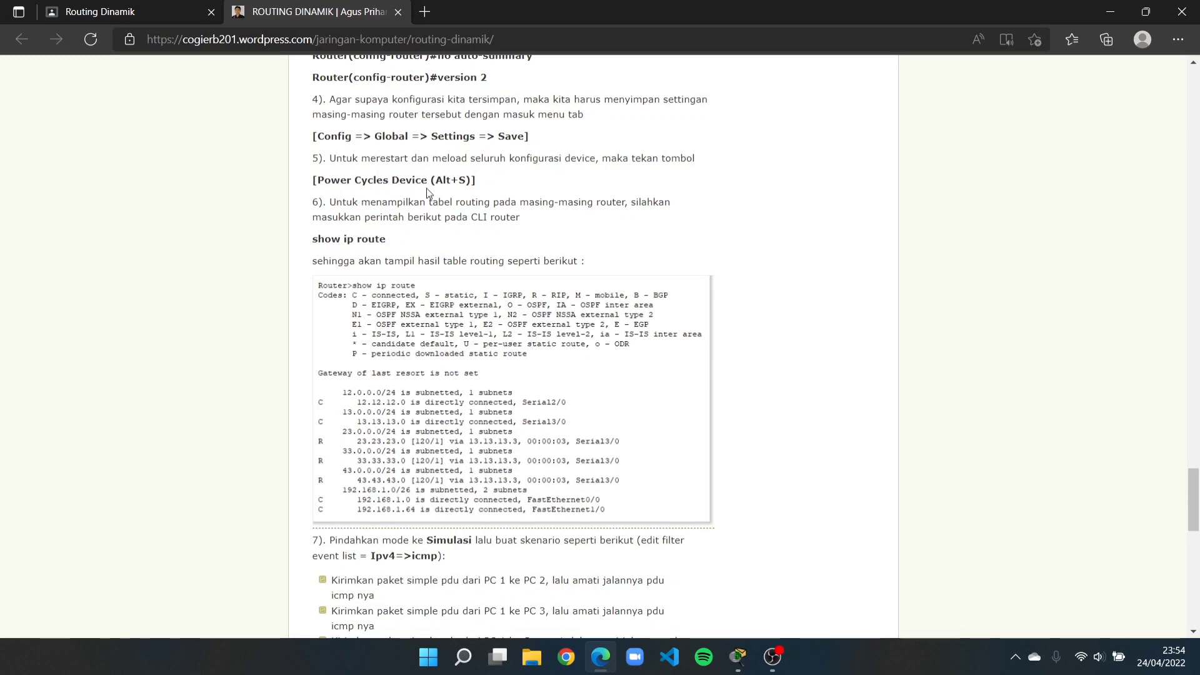
pyautogui.scroll(1, 562, 230)
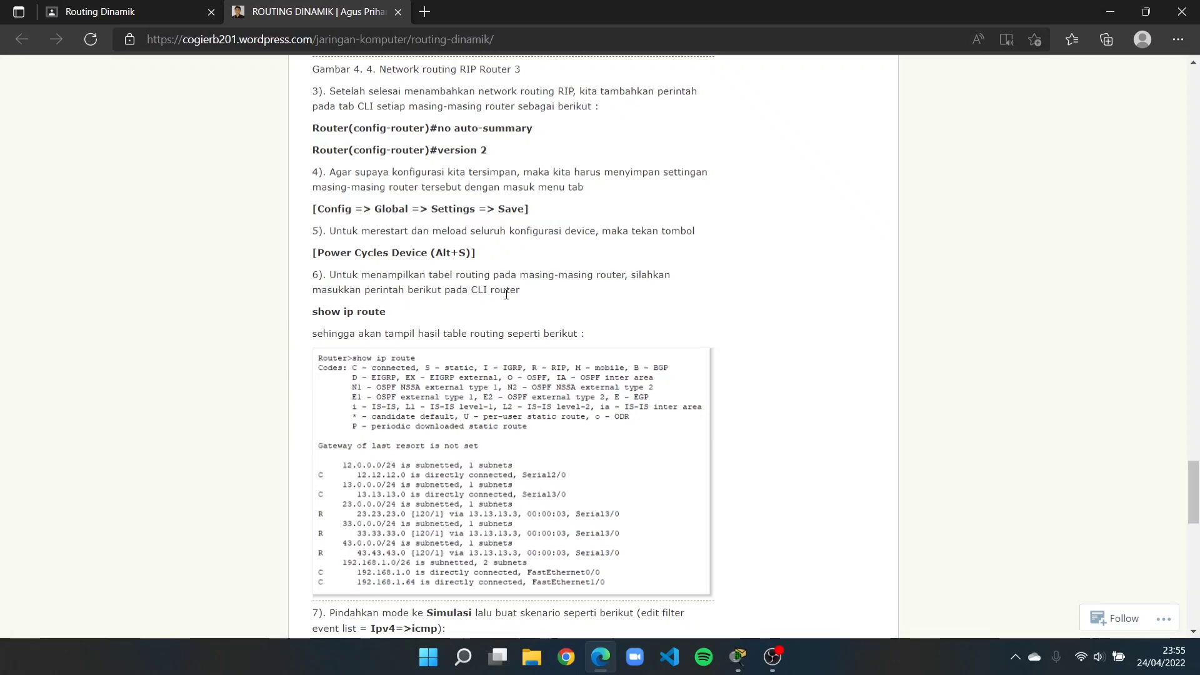
pyautogui.scroll(-1, 506, 294)
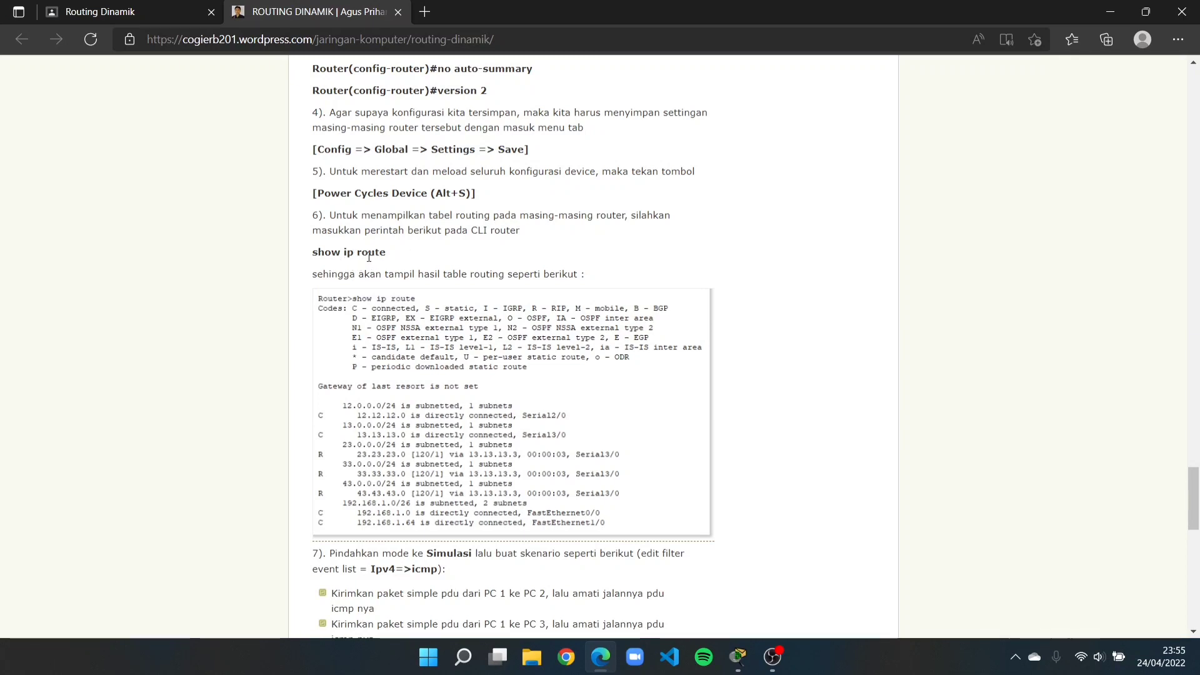
pyautogui.scroll(-3, 523, 377)
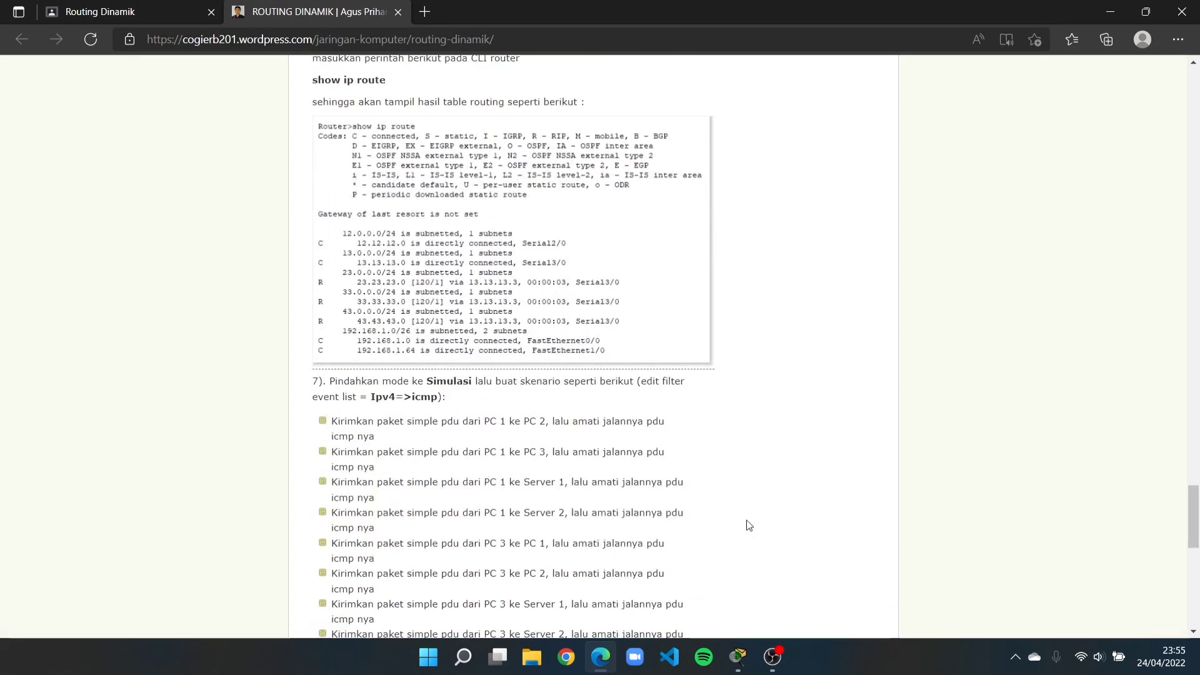
# Switch back to Cisco Packet Tracer and power-cycle all devices, accepting the network reset.
pyautogui.click(737, 656)
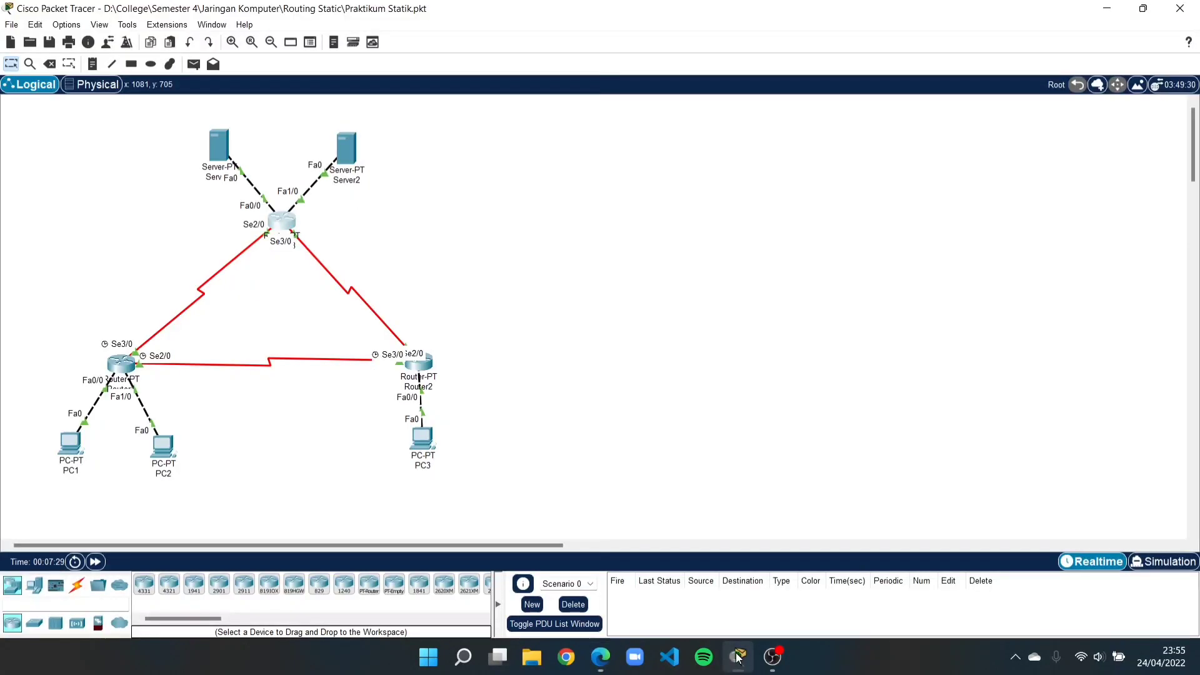
pyautogui.click(75, 561)
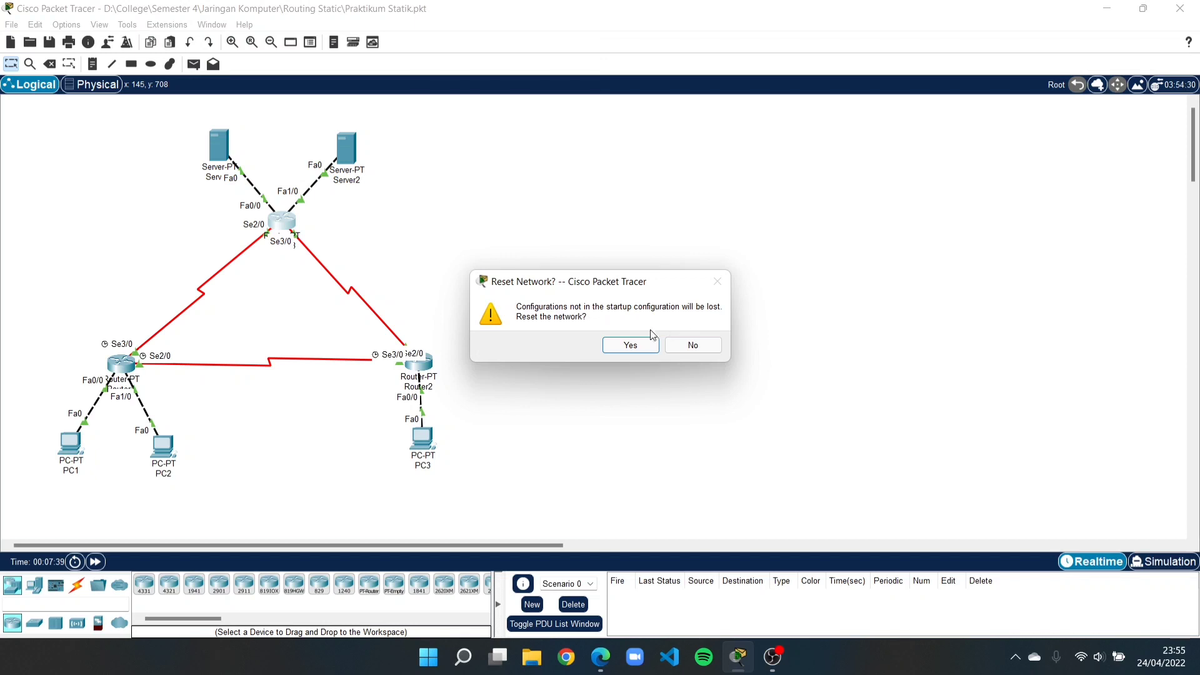
pyautogui.click(631, 344)
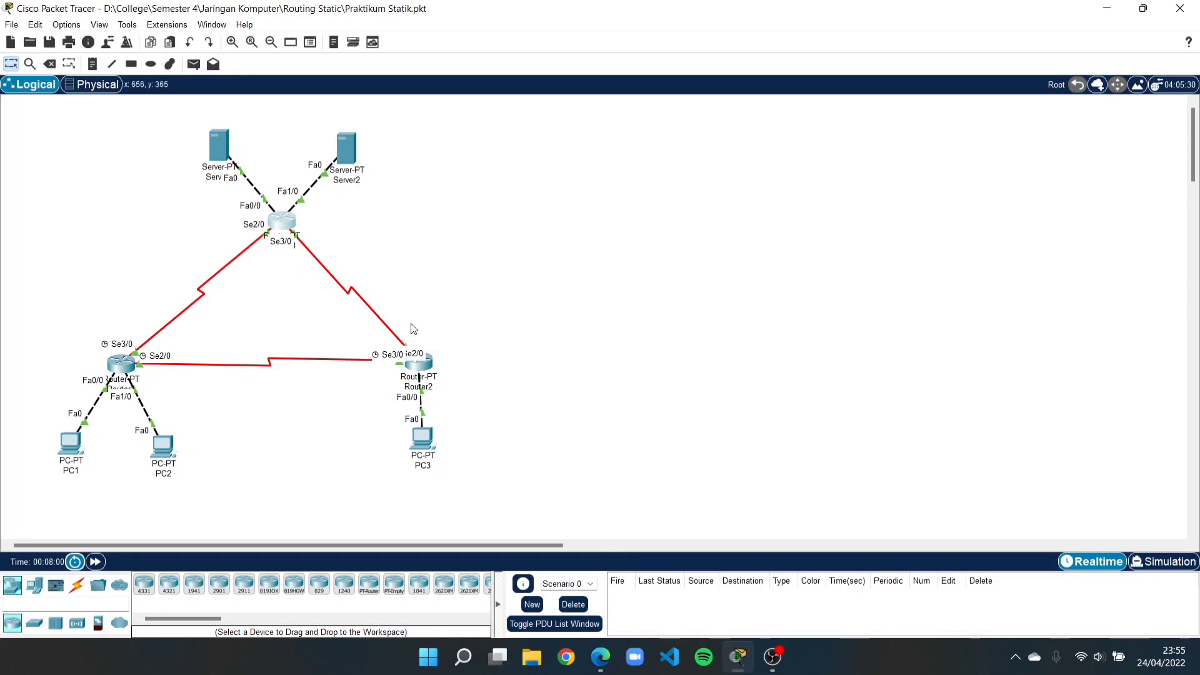
# Display Router1's routing table by running show ip route in its CLI.
pyautogui.click(119, 368)
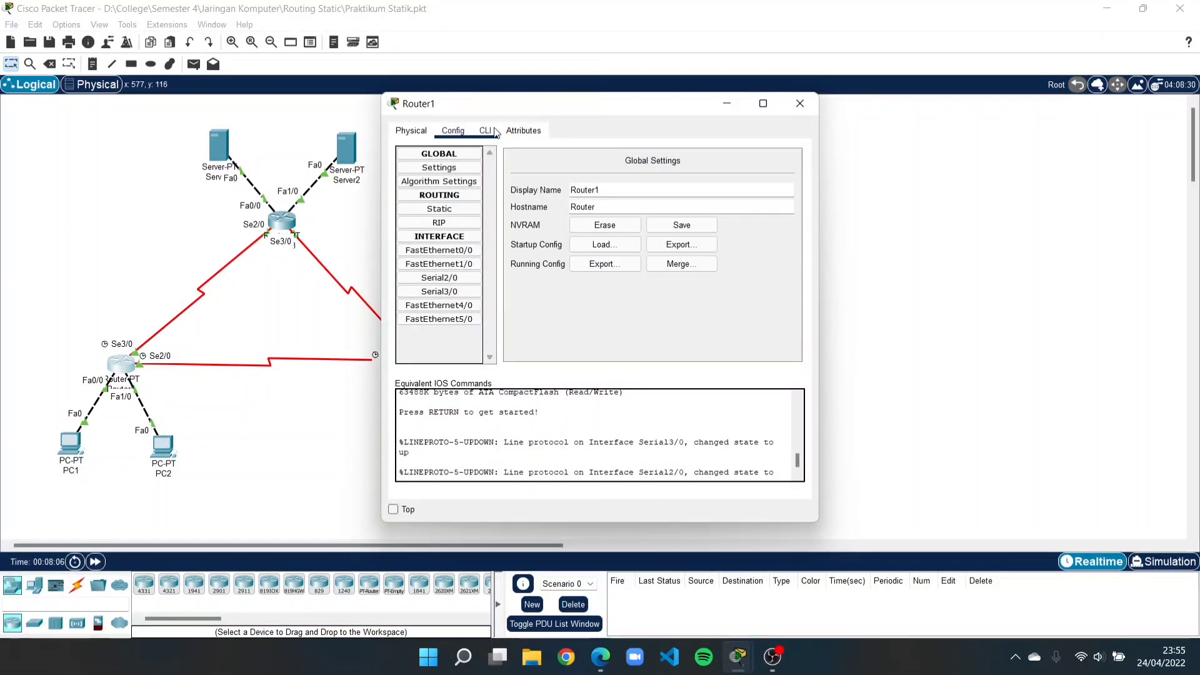
pyautogui.click(487, 130)
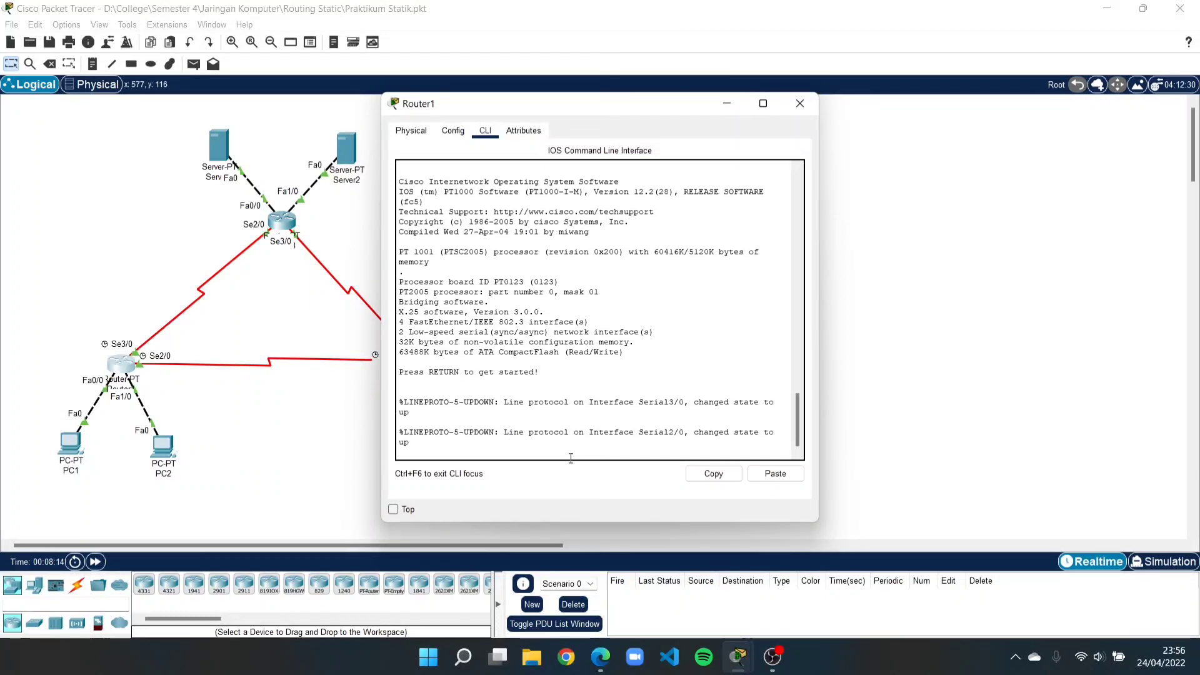
pyautogui.press('Return')
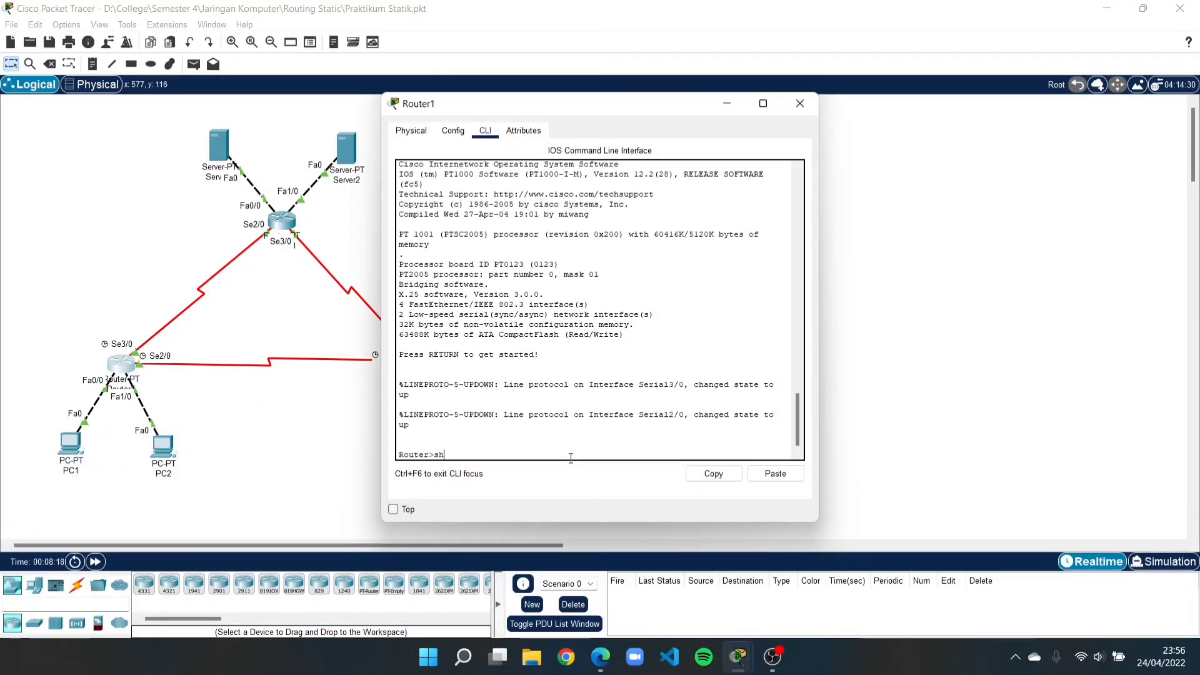
pyautogui.write('show ip ro')
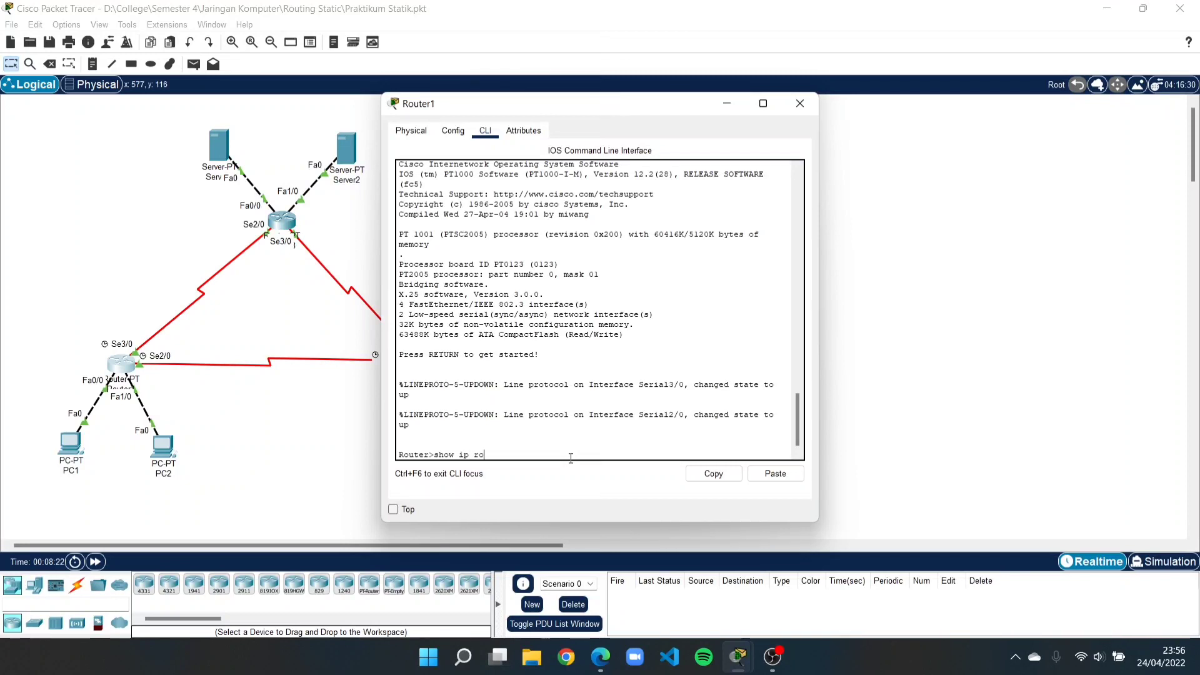
pyautogui.write('ute')
pyautogui.click(713, 473)
pyautogui.write('e')
pyautogui.press('Return')
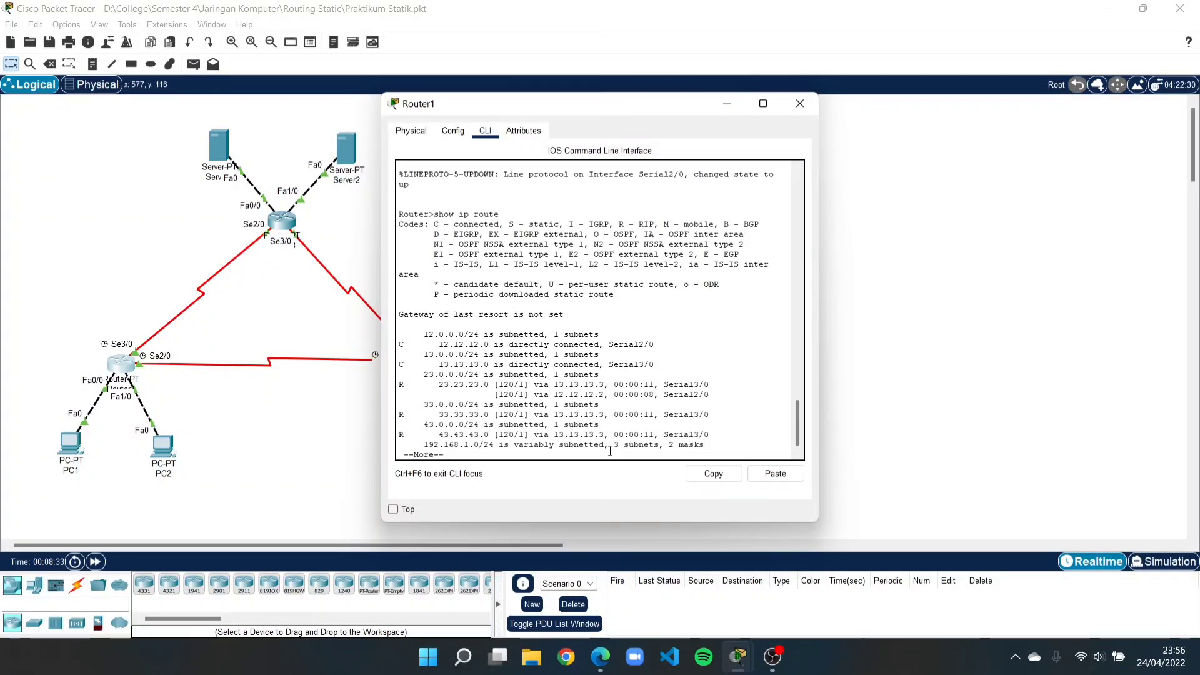
# Switch to the Edge tutorial to compare its sample routing table with Router1's, return to Cisco Packet Tracer and close Router1's window.
pyautogui.click(600, 656)
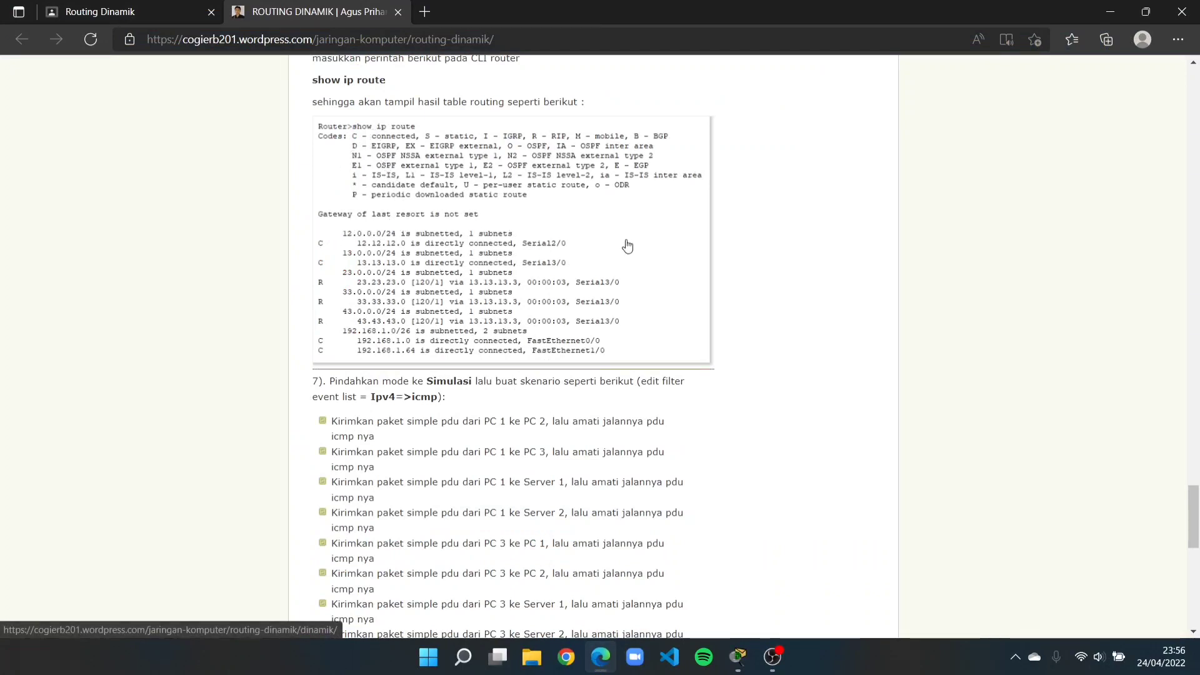
pyautogui.click(743, 661)
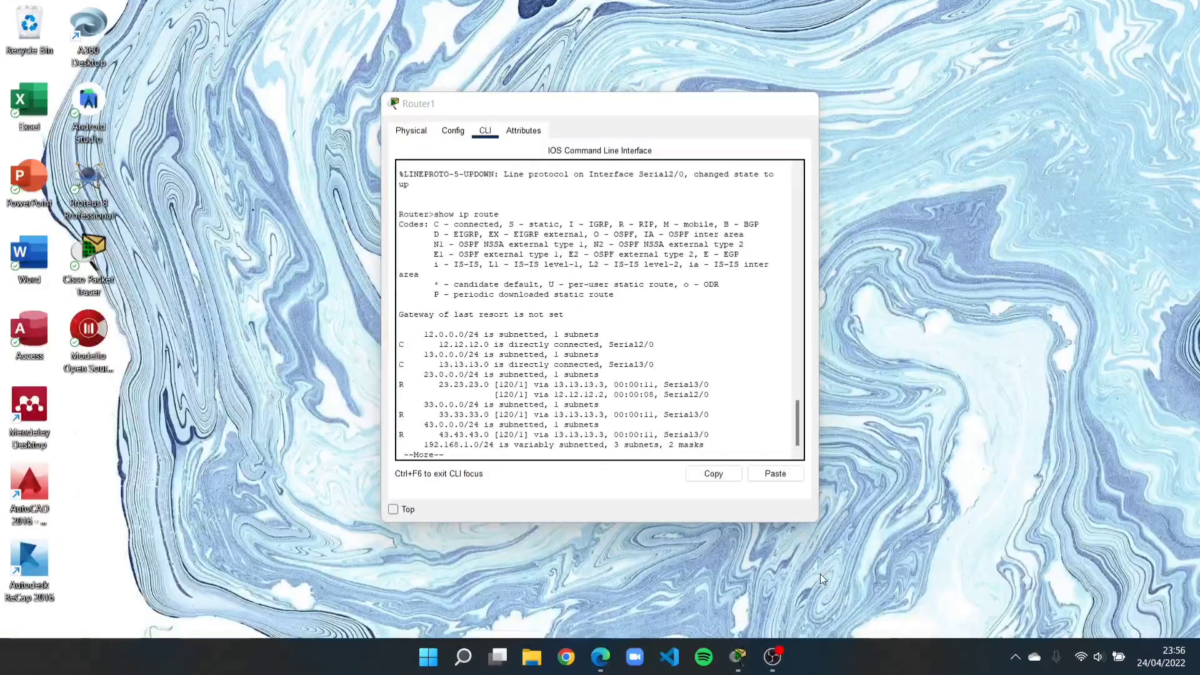
pyautogui.click(820, 574)
pyautogui.click(738, 656)
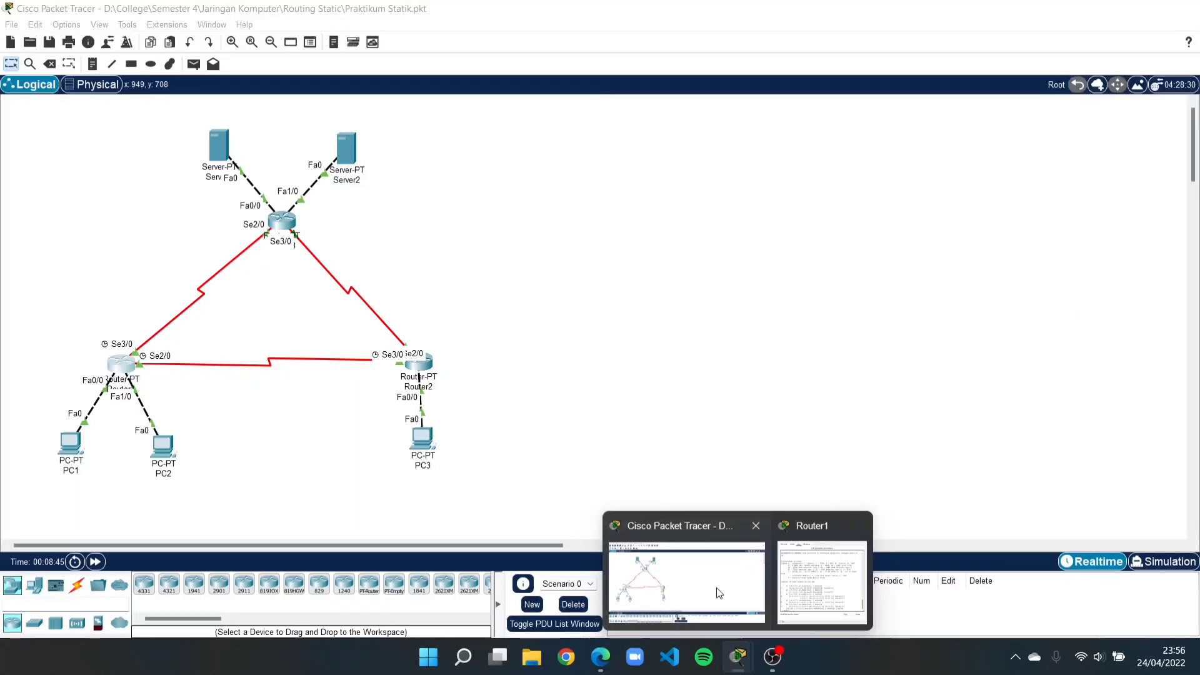
pyautogui.click(719, 594)
pyautogui.click(738, 656)
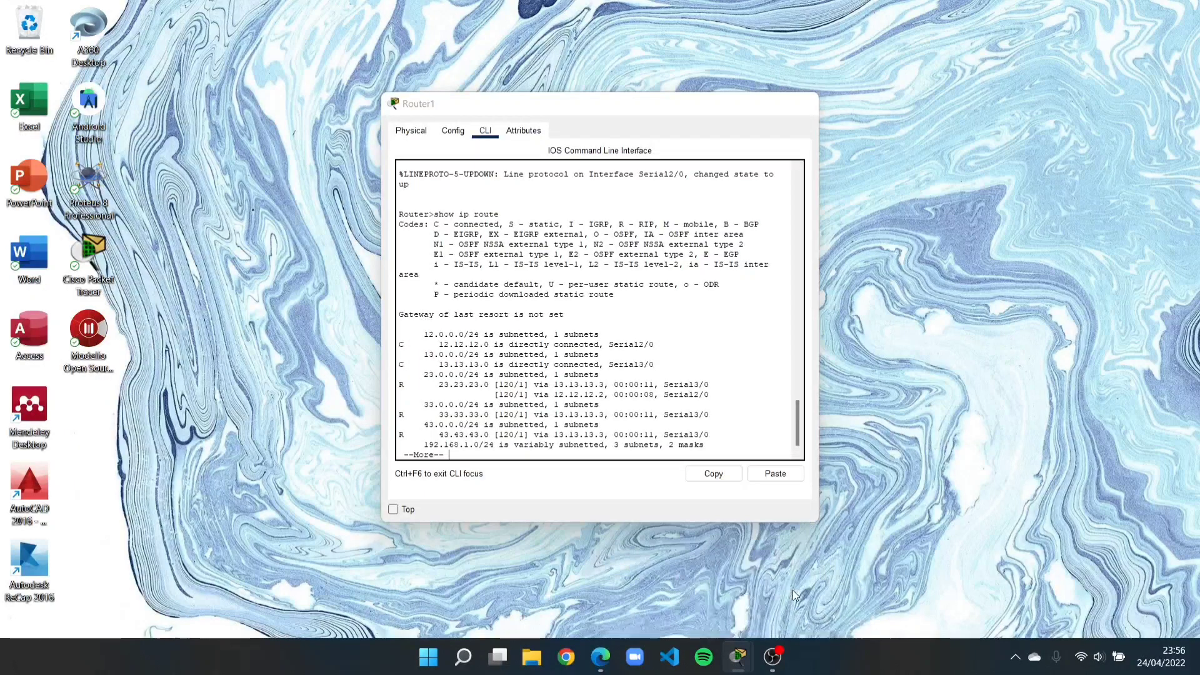
pyautogui.click(793, 590)
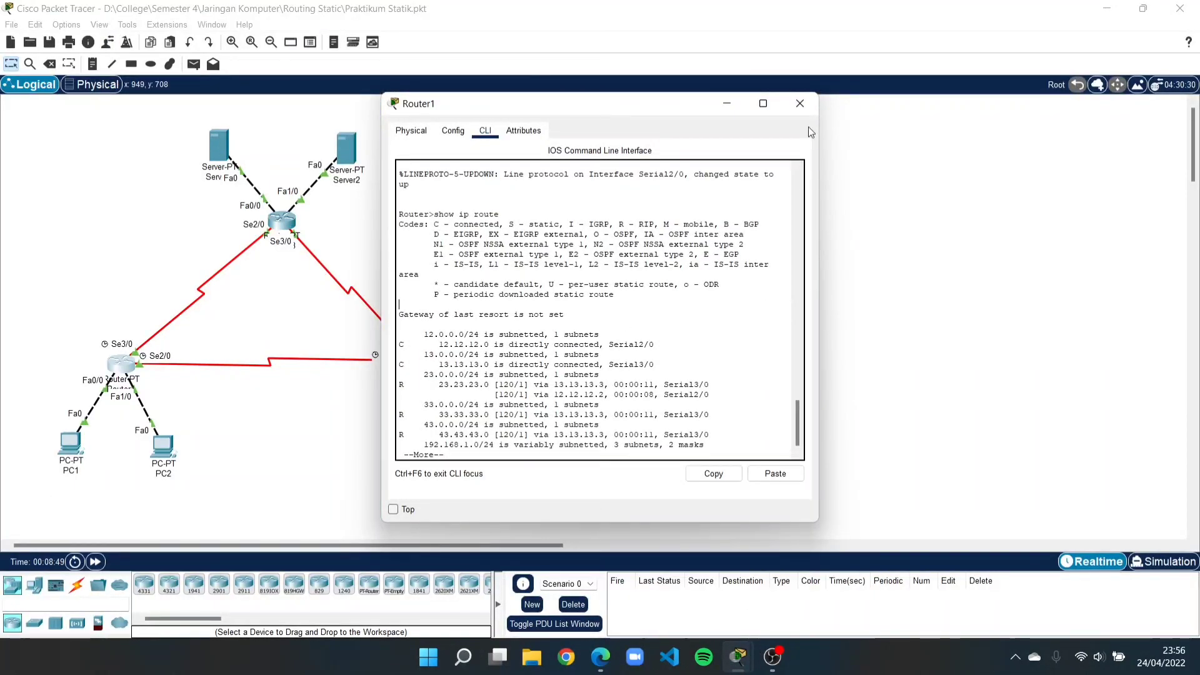
pyautogui.click(814, 109)
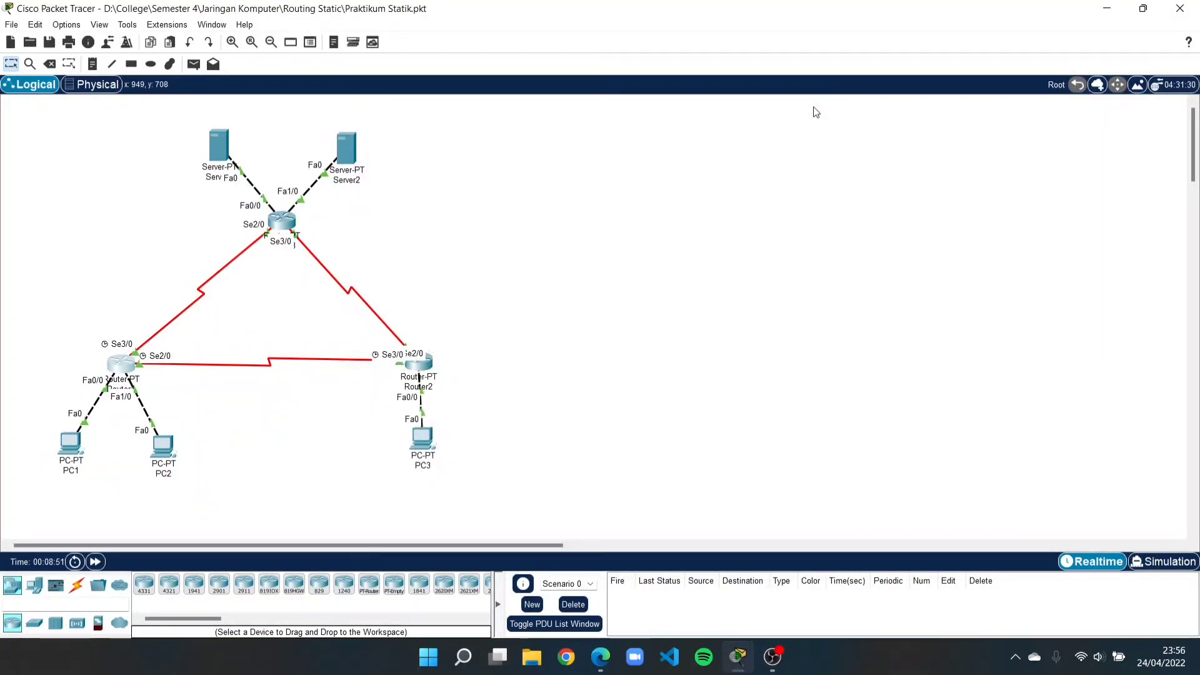
# Display Router2's routing table with show ip route in its CLI and close its window.
pyautogui.click(416, 365)
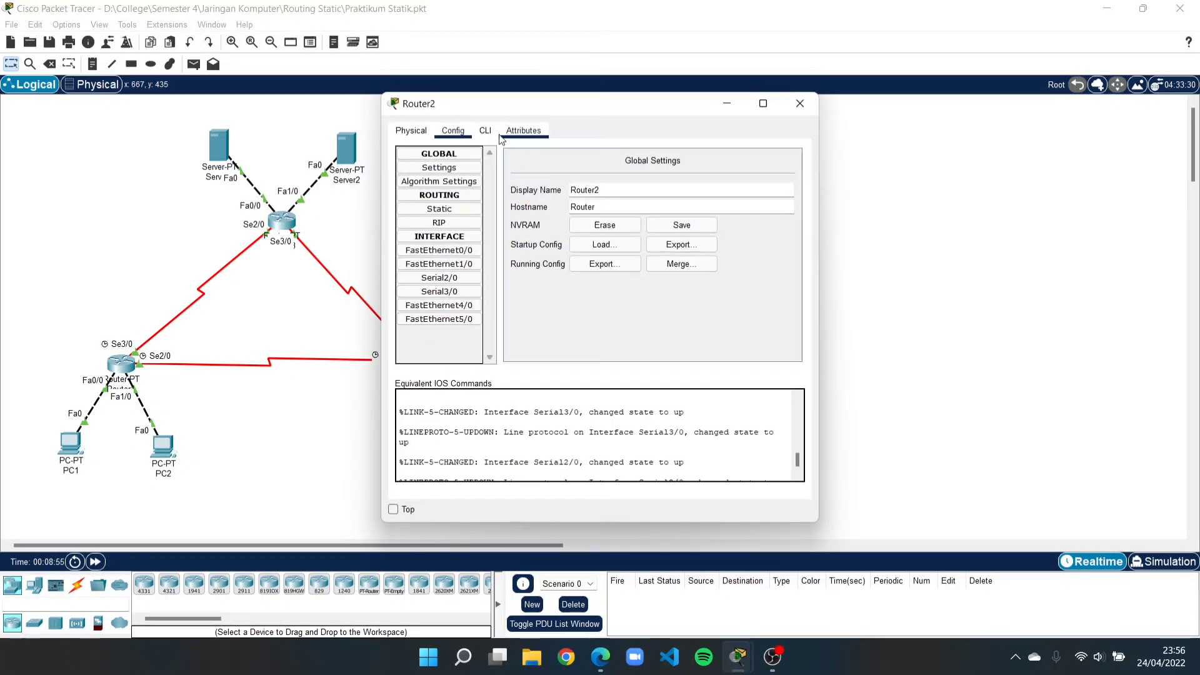
pyautogui.click(486, 131)
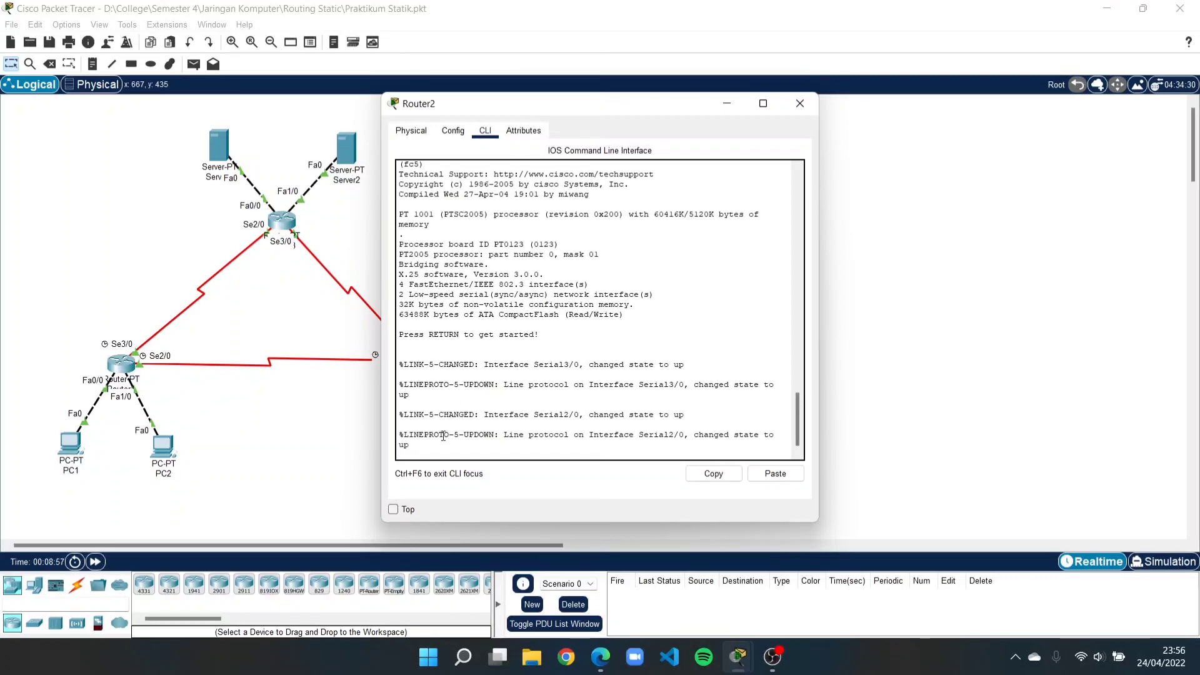
pyautogui.press('Return')
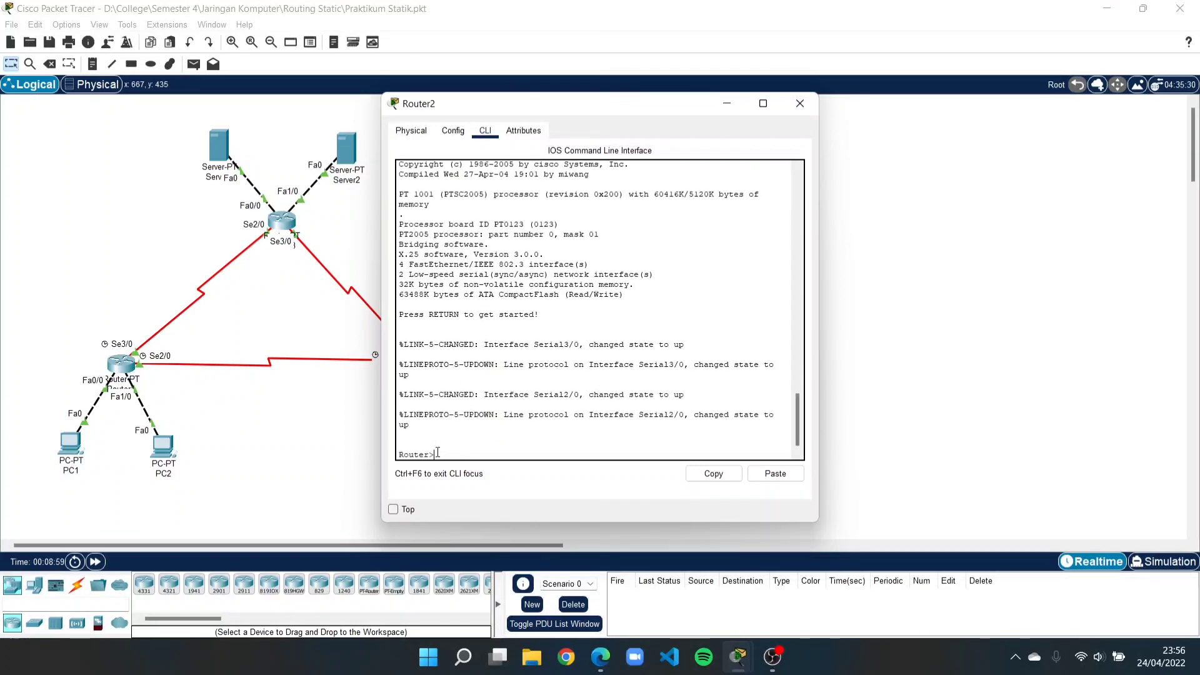
pyautogui.write('show ip')
pyautogui.write(' r')
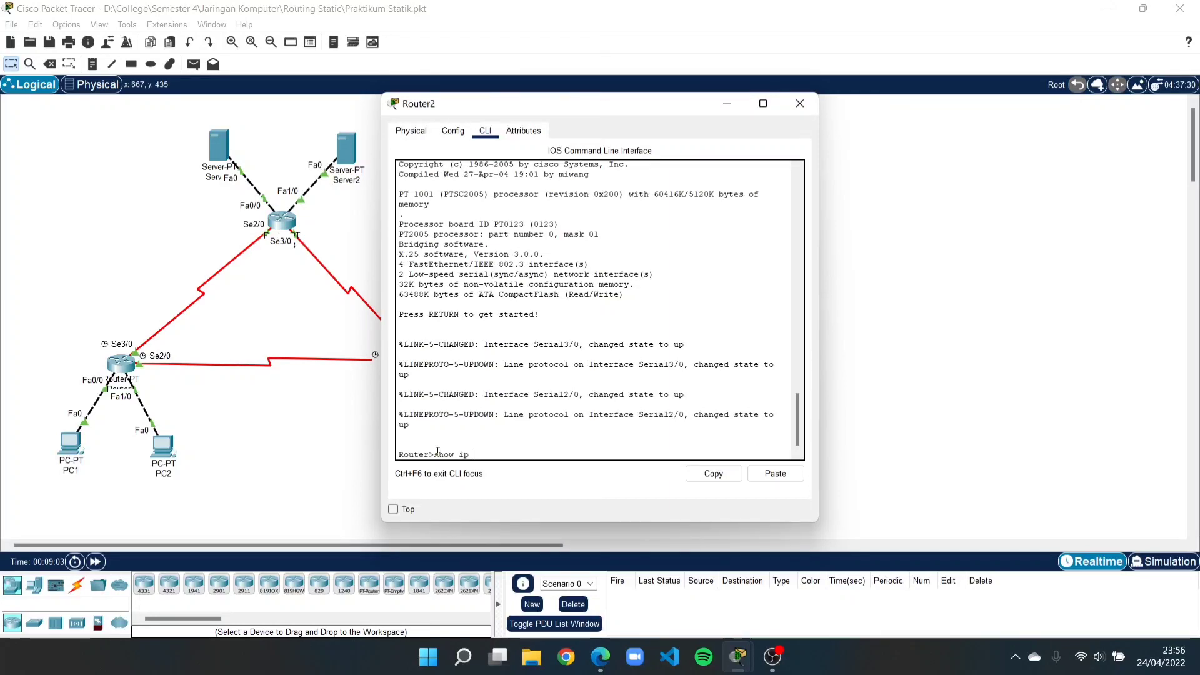
pyautogui.write('oute')
pyautogui.press('Return')
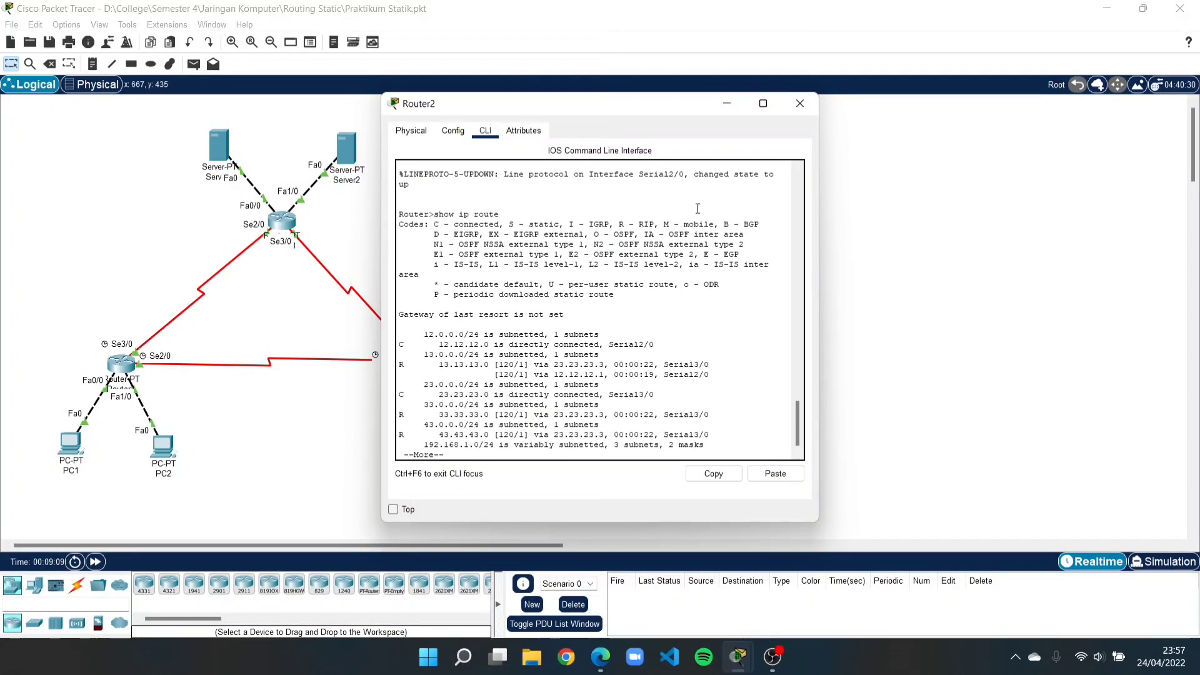
pyautogui.click(797, 103)
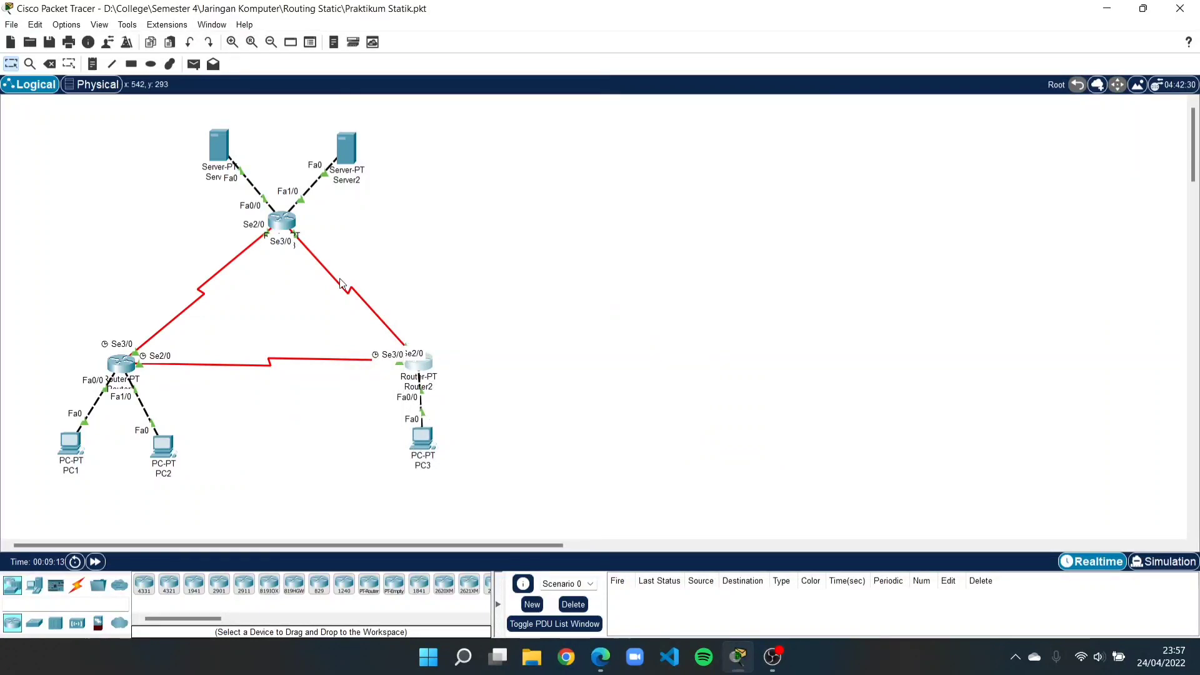
# Display Router3's routing table with show ip route in its CLI and close its window.
pyautogui.click(280, 220)
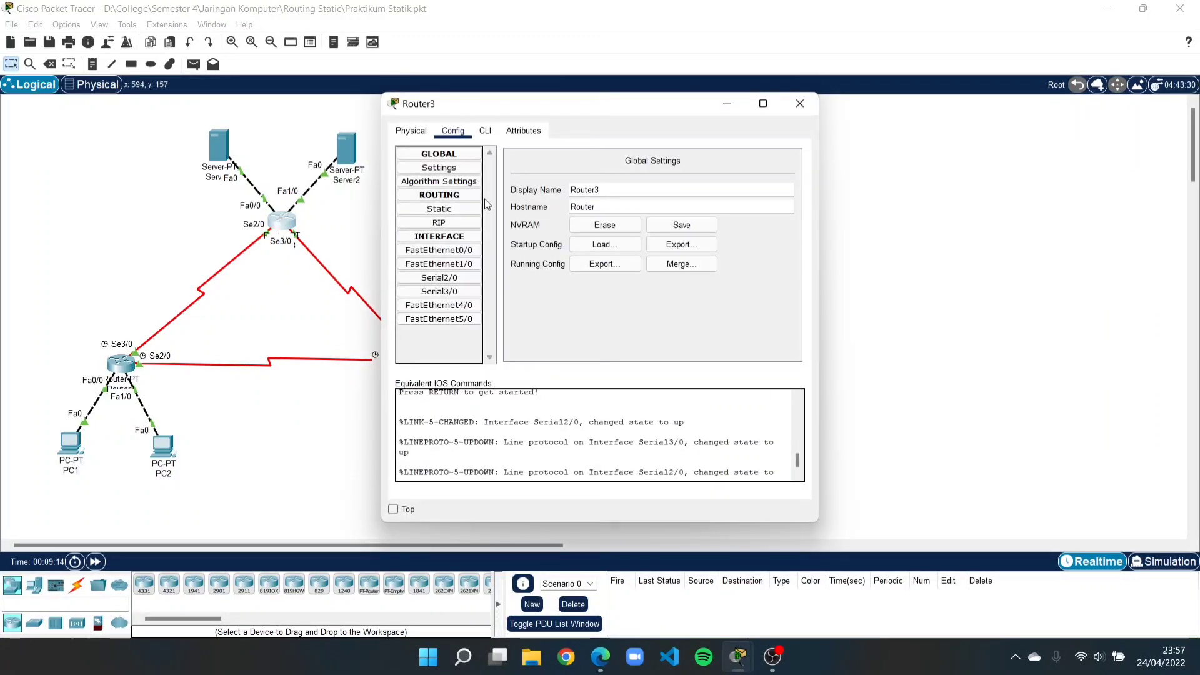
pyautogui.click(491, 140)
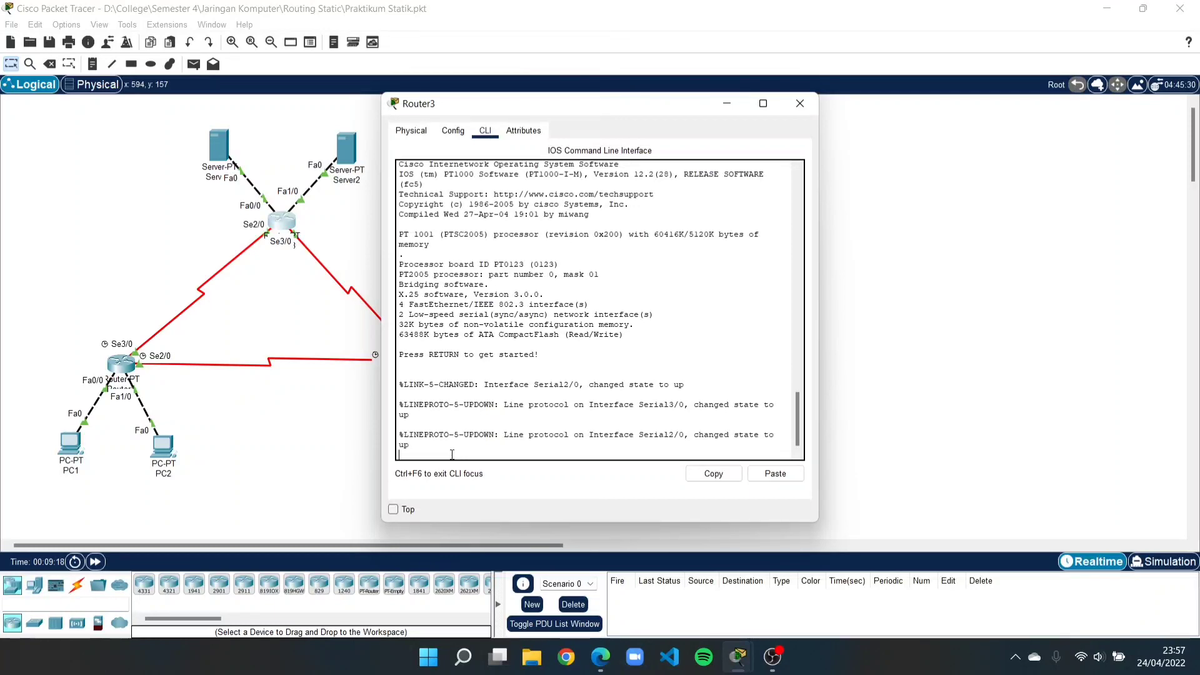
pyautogui.press('Return')
pyautogui.write('show')
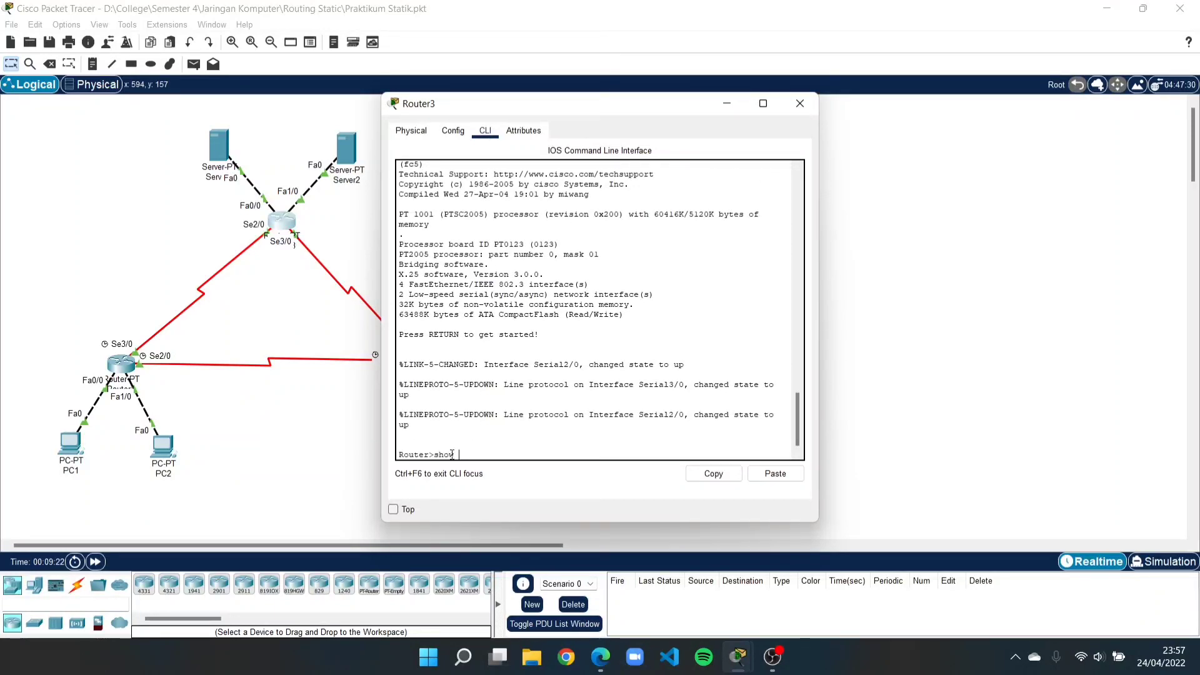
pyautogui.write(' ip ro')
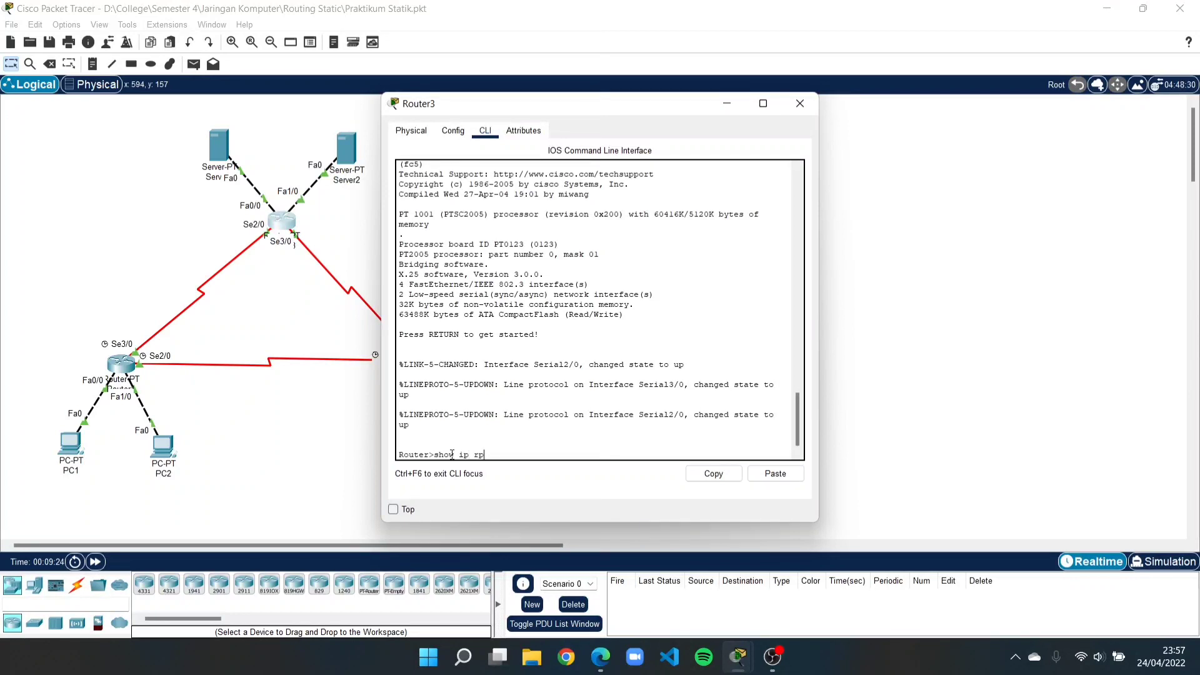
pyautogui.write('u')
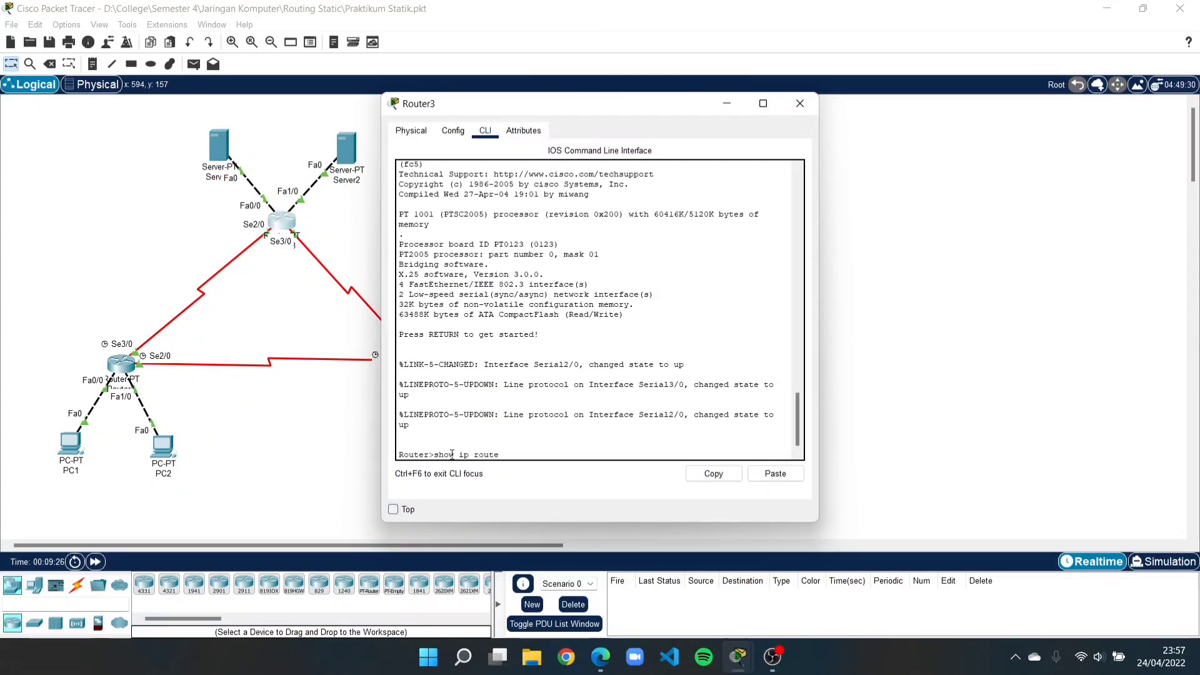
pyautogui.write('te')
pyautogui.press('Return')
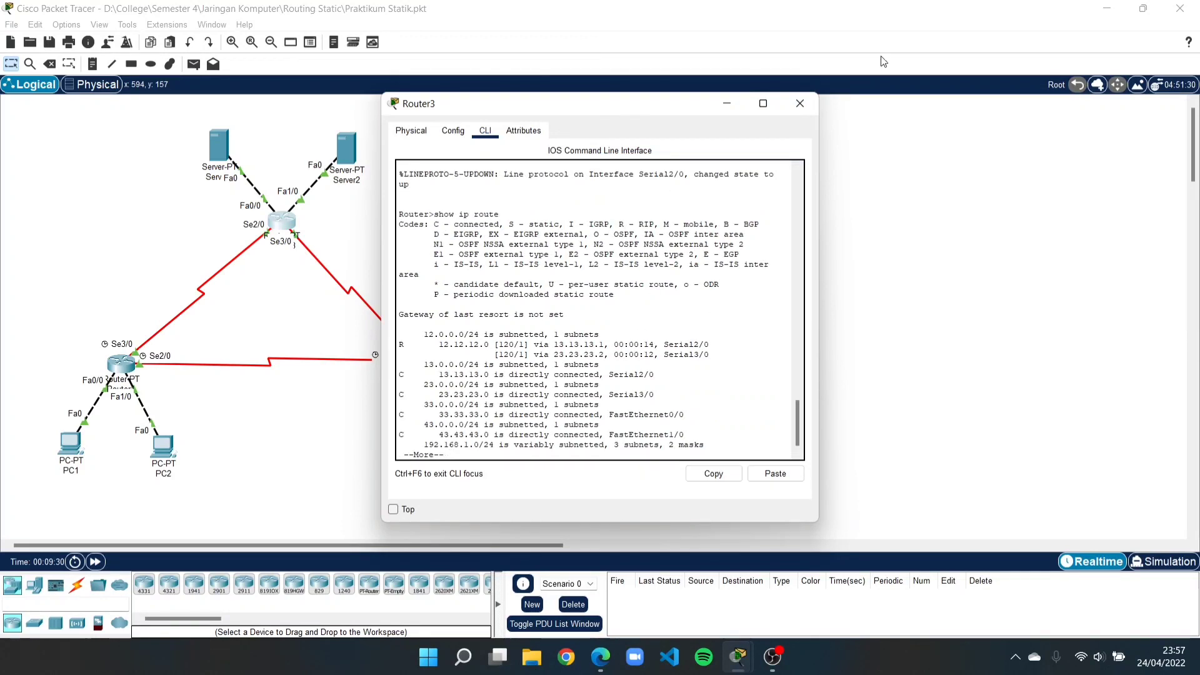
pyautogui.click(803, 100)
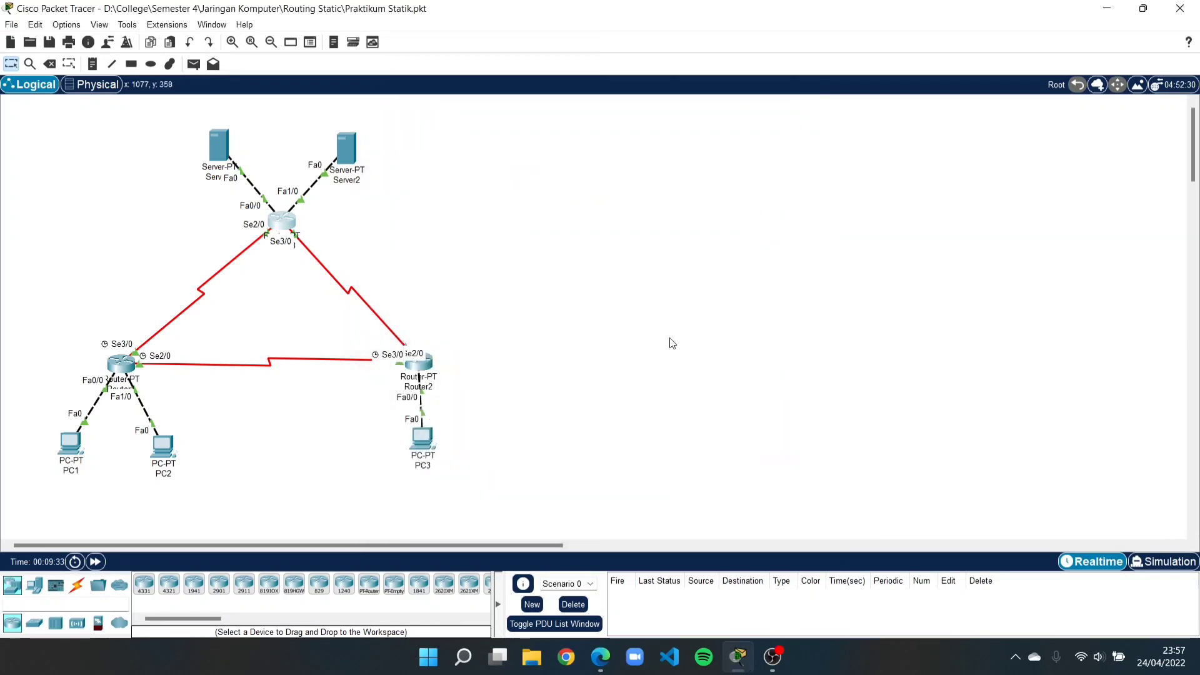
# Switch to the Edge tutorial and read step 7 on the simulation mode, the ICMP event filter and the simple PDU scenarios.
pyautogui.click(597, 653)
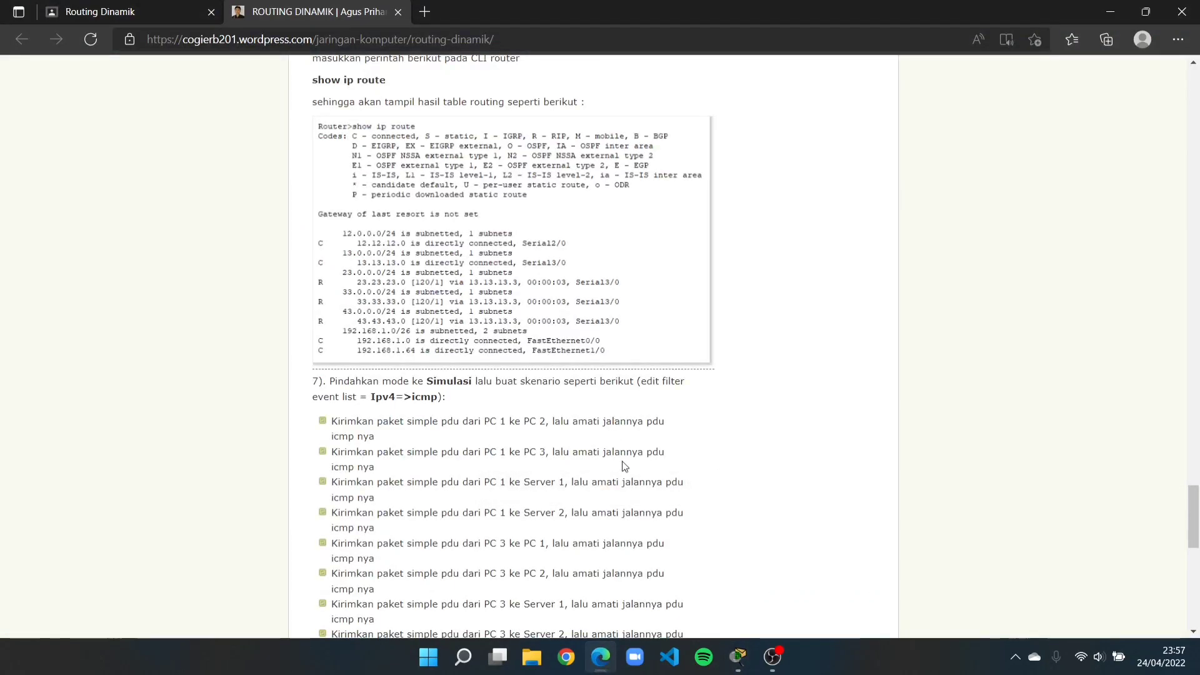
pyautogui.scroll(-5, 621, 463)
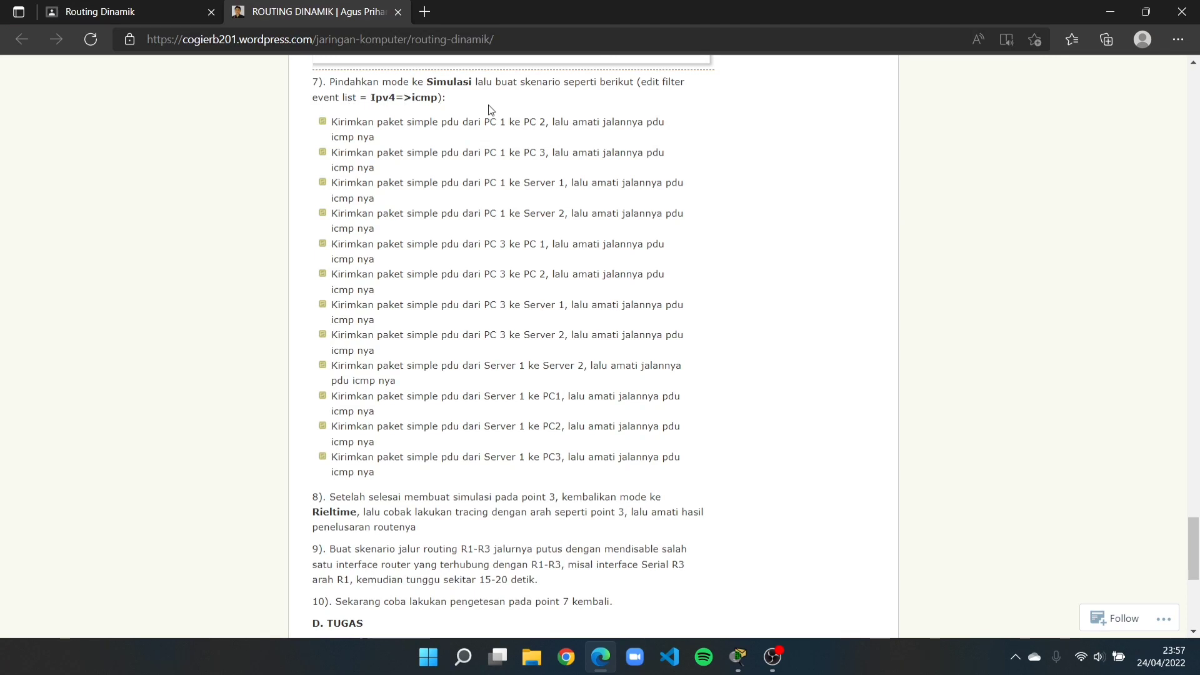
pyautogui.scroll(1, 556, 307)
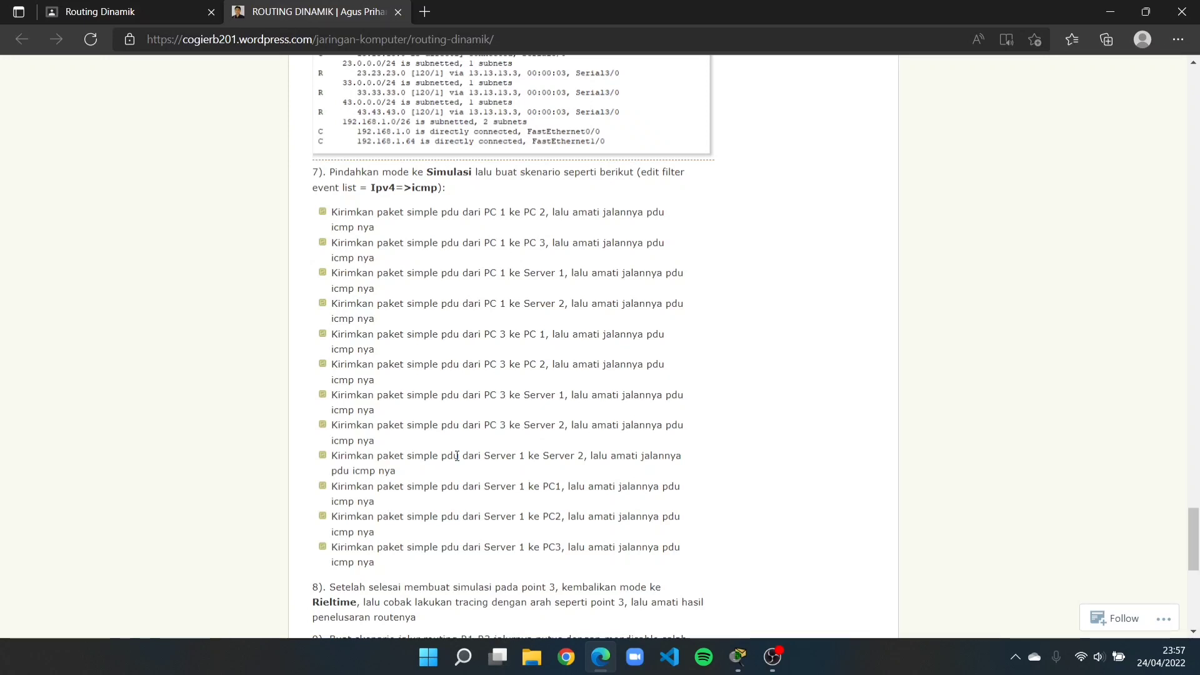
# Switch back to Cisco Packet Tracer and change from Realtime to Simulation mode.
pyautogui.click(740, 658)
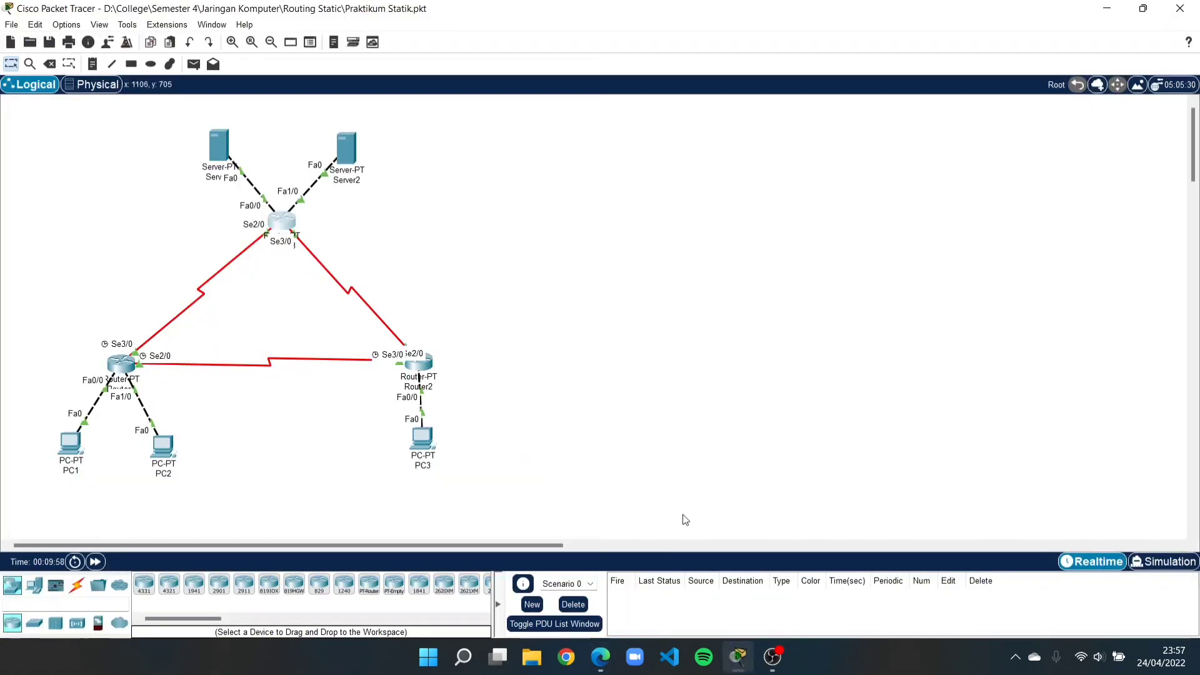
pyautogui.click(1162, 561)
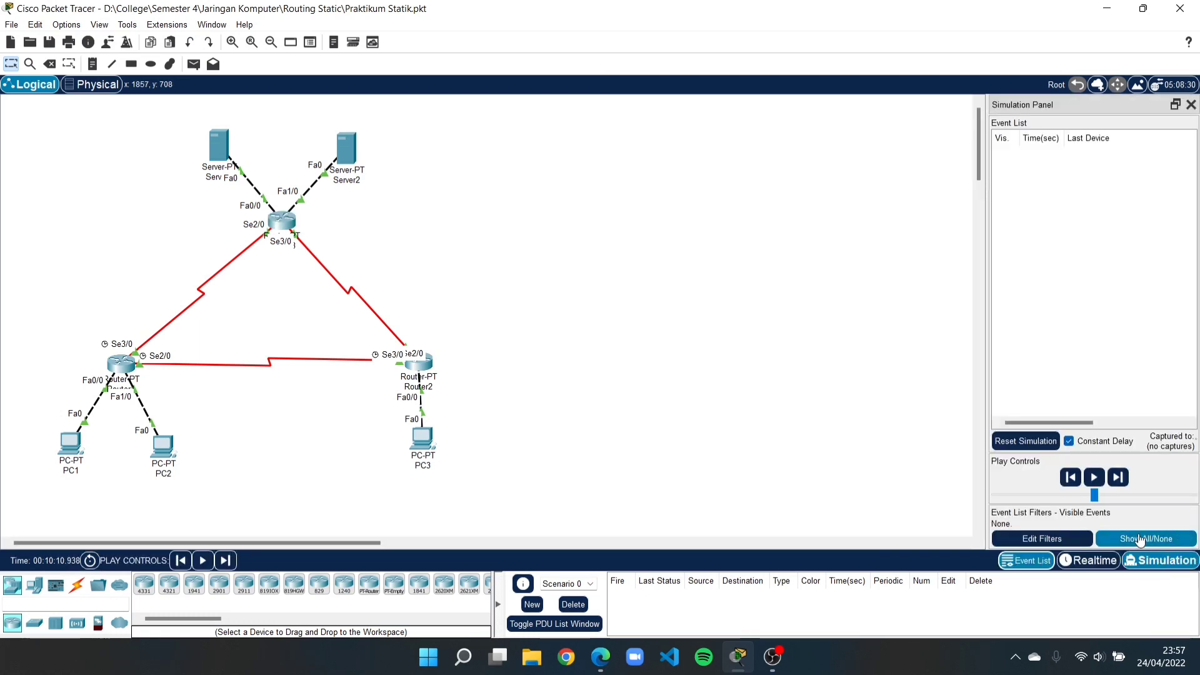
pyautogui.click(1042, 539)
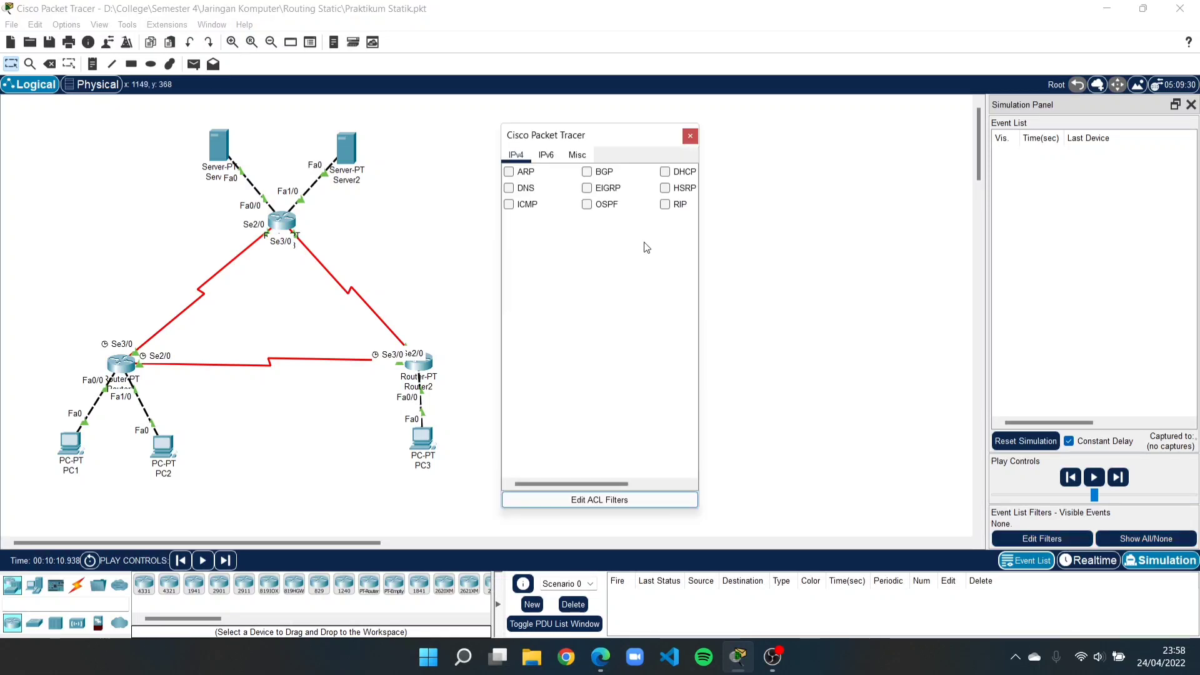
pyautogui.click(509, 204)
pyautogui.hscroll(2, 630, 205)
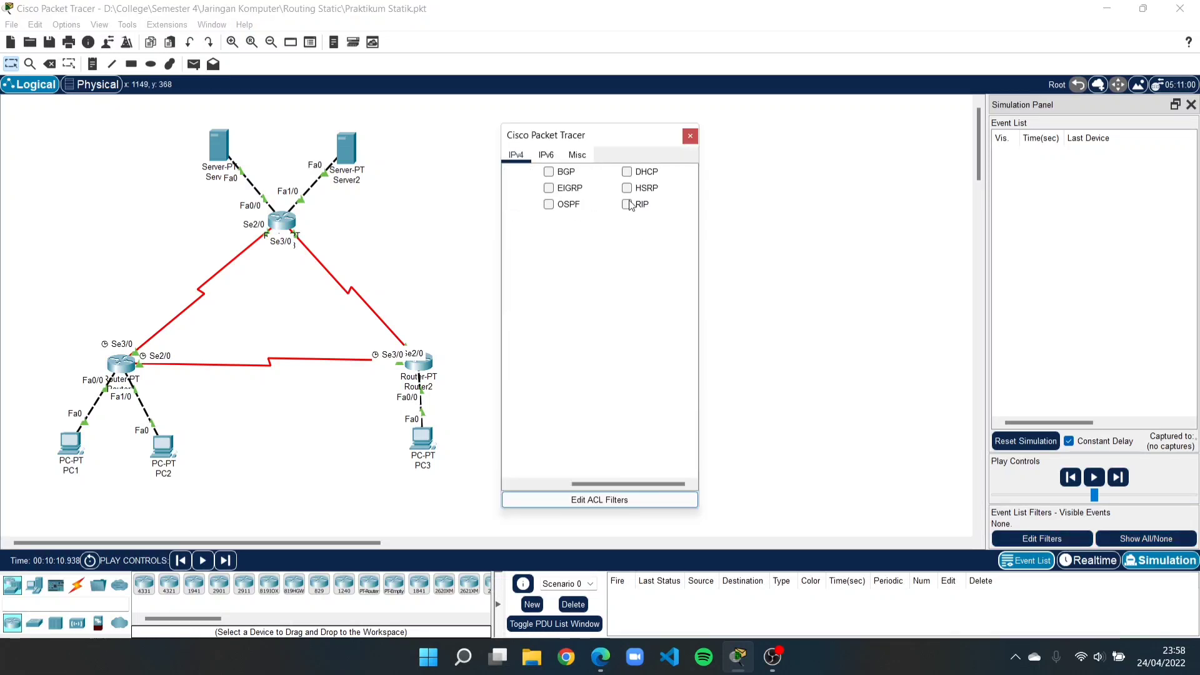
pyautogui.click(690, 135)
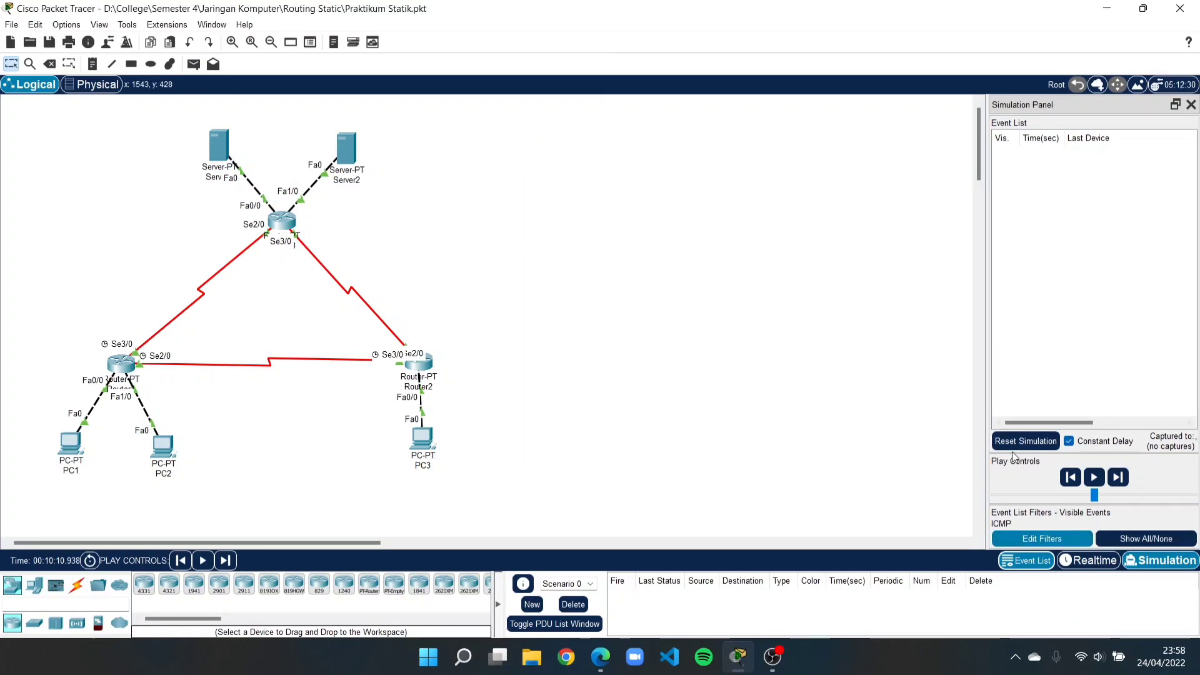
pyautogui.click(1115, 540)
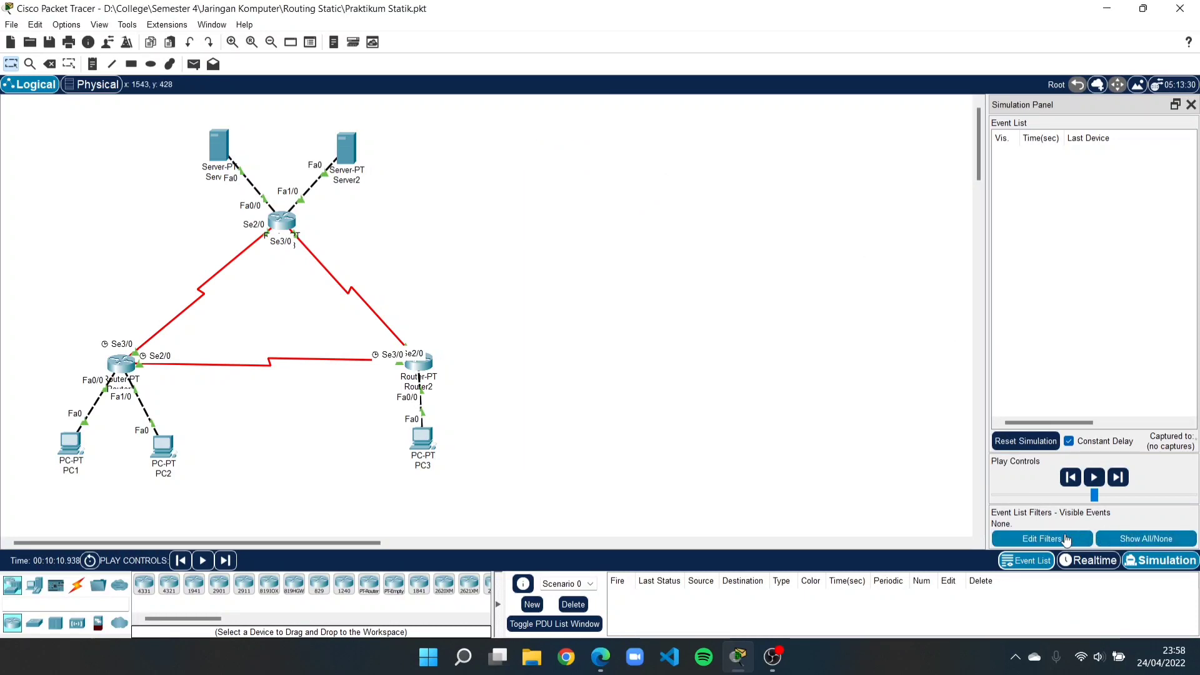
# Enable only ICMP among the IPv4 event list filters and close the filter window.
pyautogui.click(1084, 542)
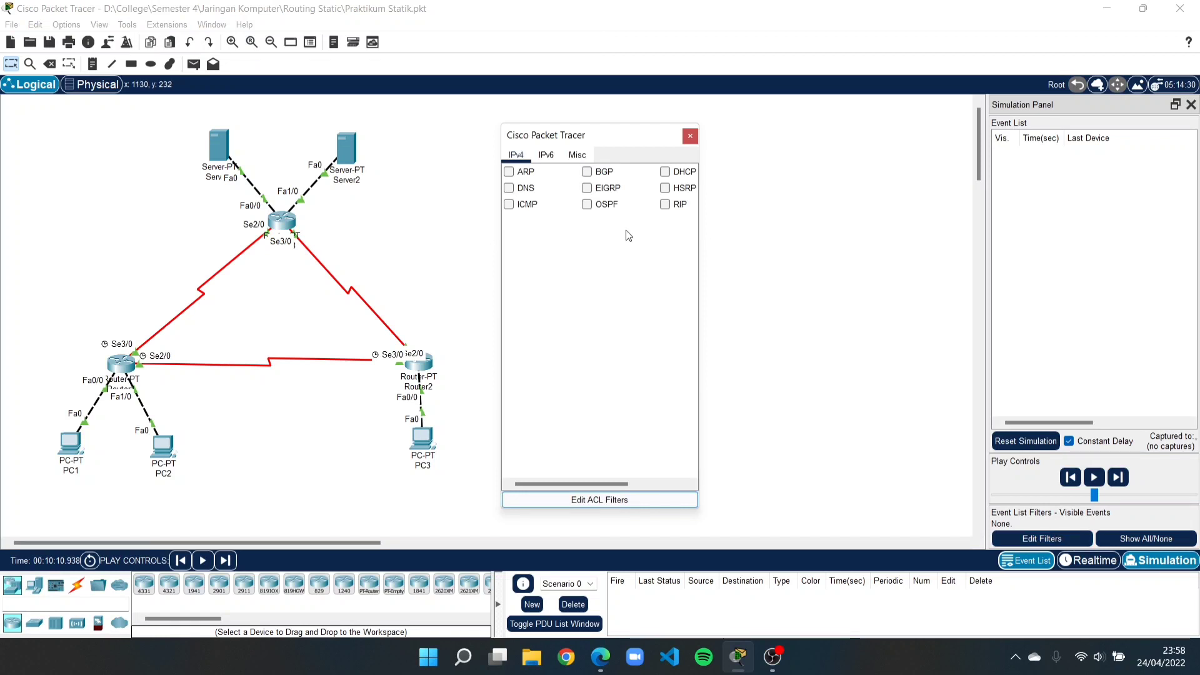
pyautogui.click(526, 206)
pyautogui.click(690, 137)
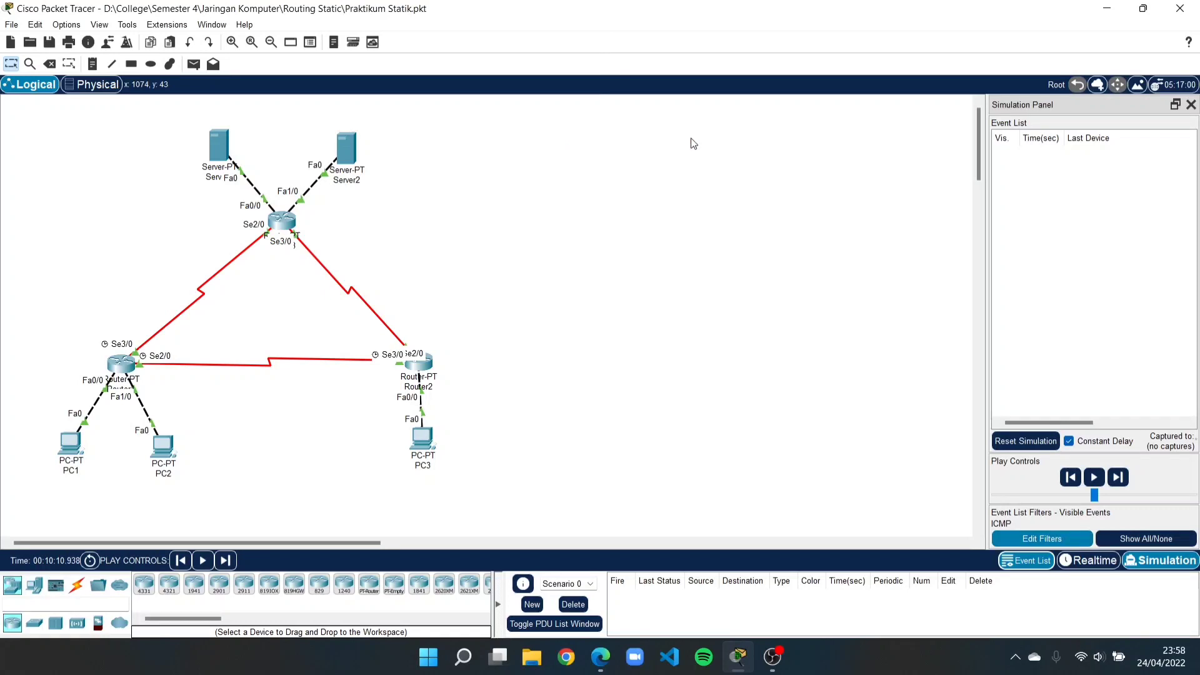
# Check the IPv4 event list filters and close the filter window.
pyautogui.click(1025, 538)
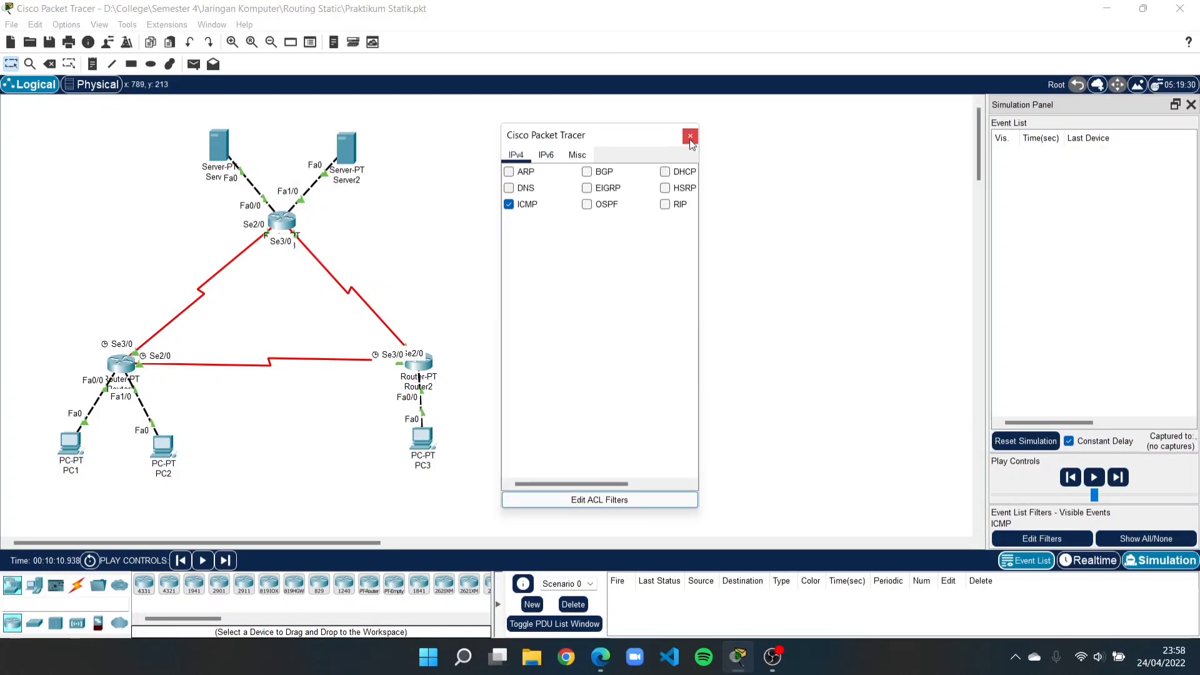
pyautogui.click(690, 138)
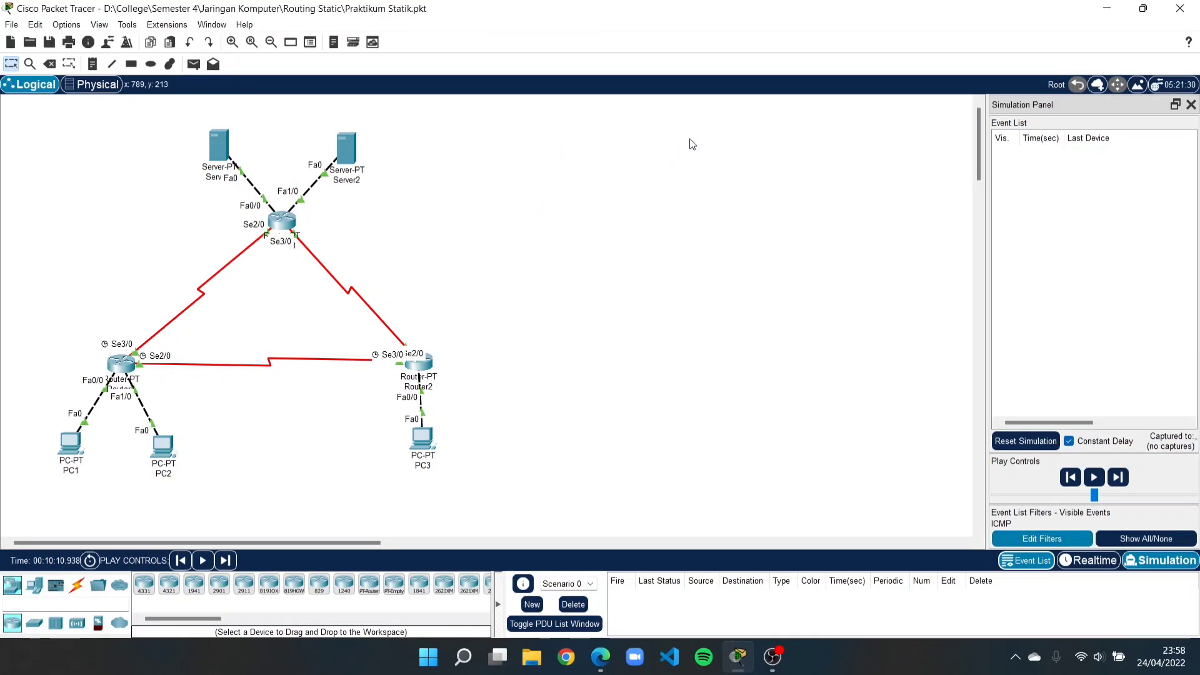
# Try to trace a simple PDU from PC1 to PC2 event by event, reset the simulation and delete the scenario.
pyautogui.click(200, 70)
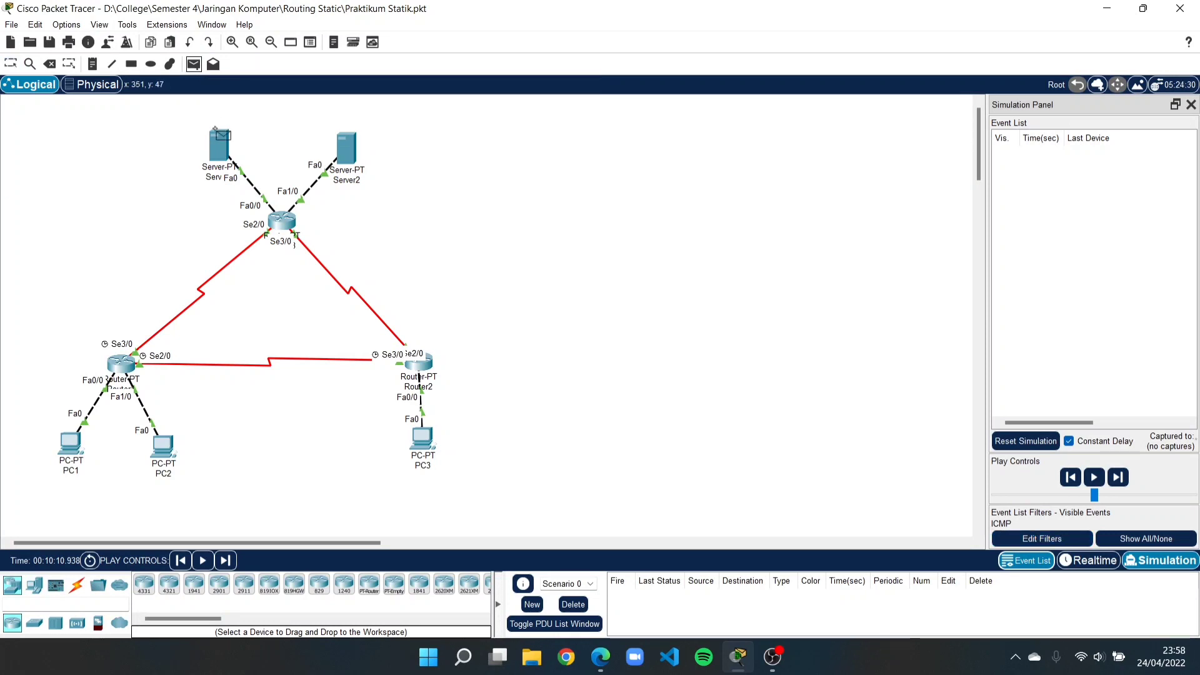
pyautogui.click(71, 444)
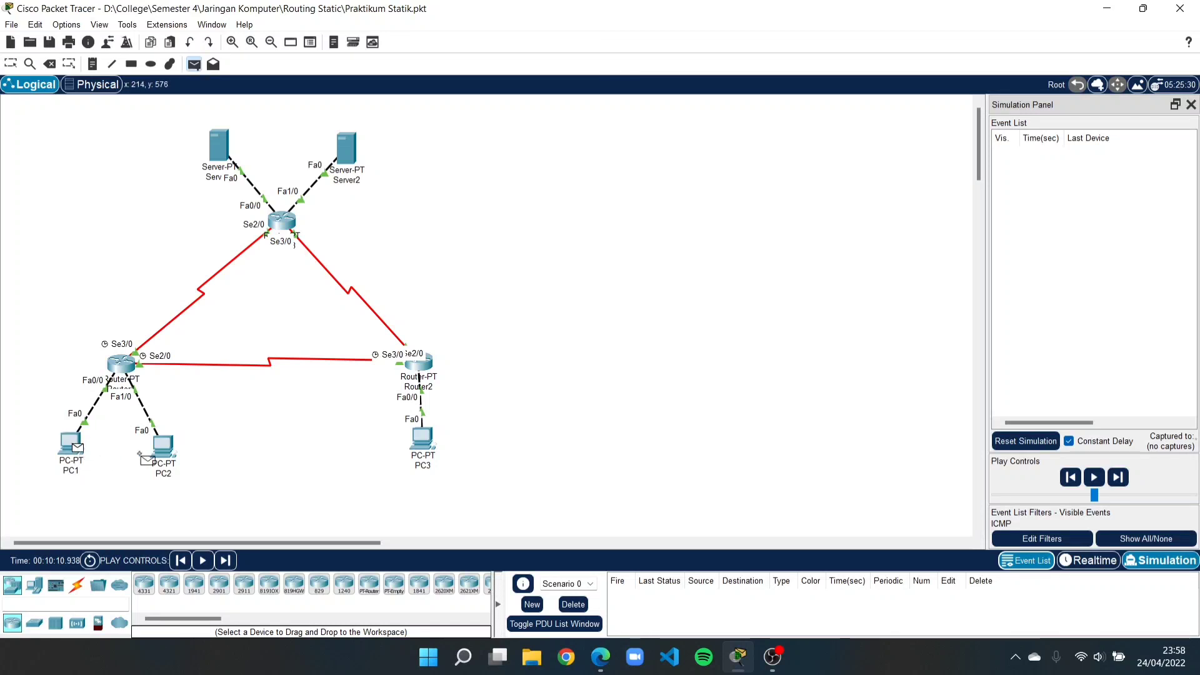
pyautogui.click(165, 450)
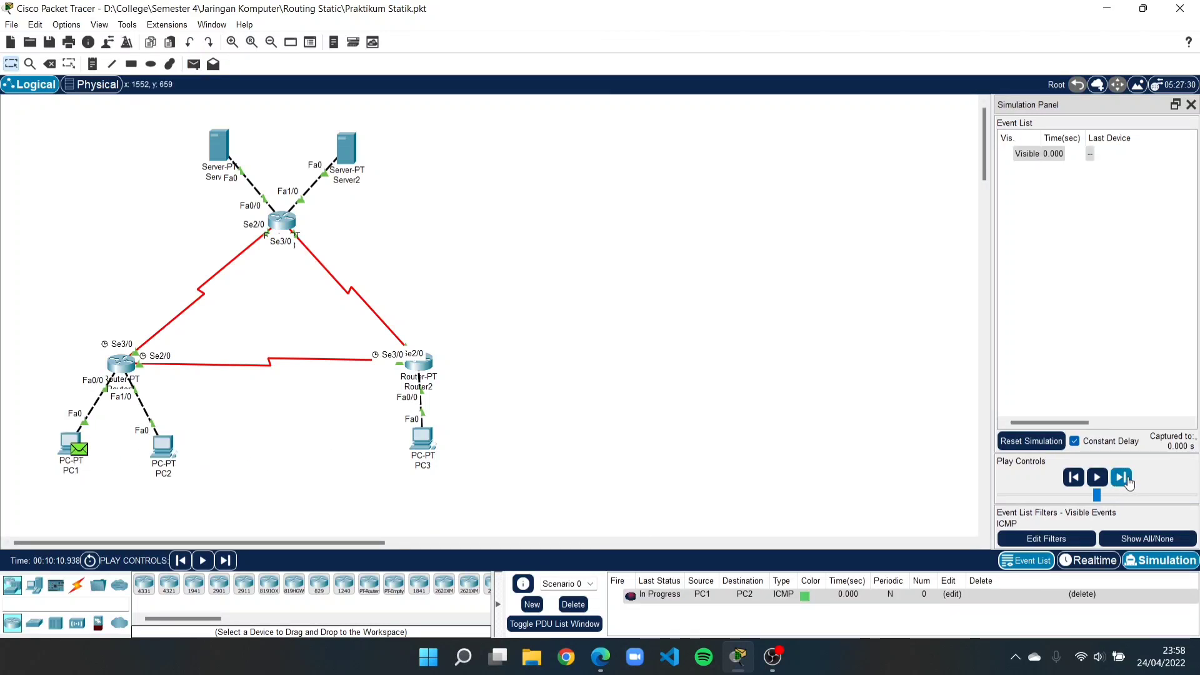
pyautogui.click(1121, 478)
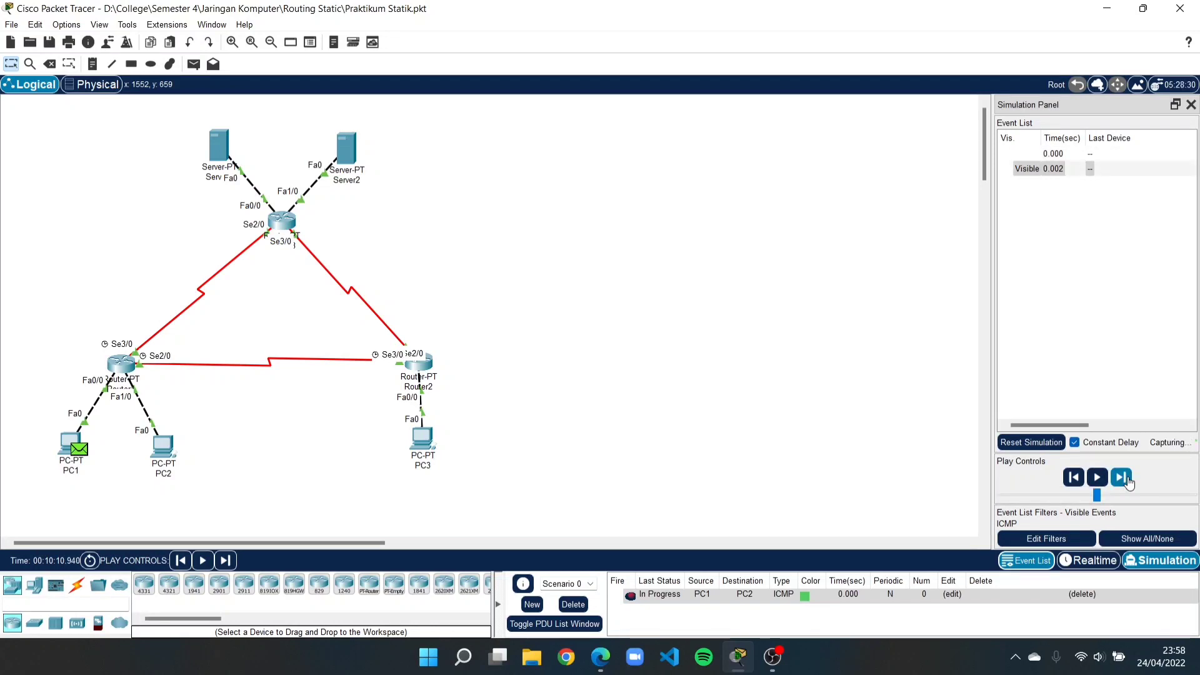
pyautogui.click(1126, 479)
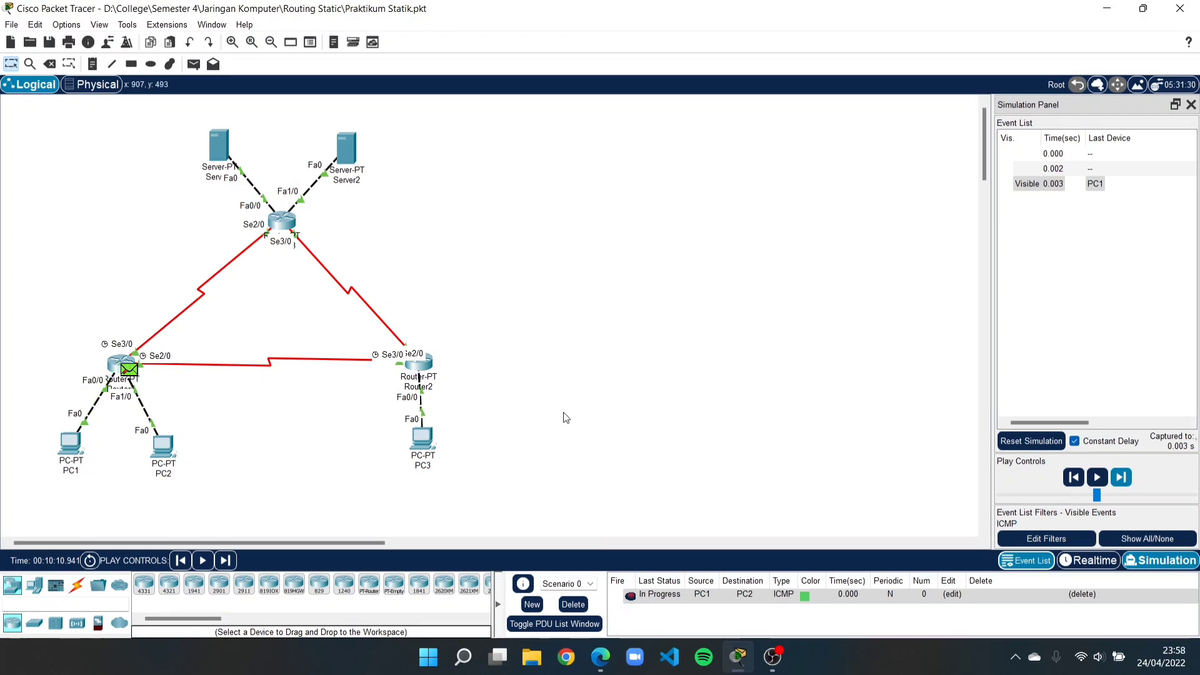
pyautogui.click(1040, 443)
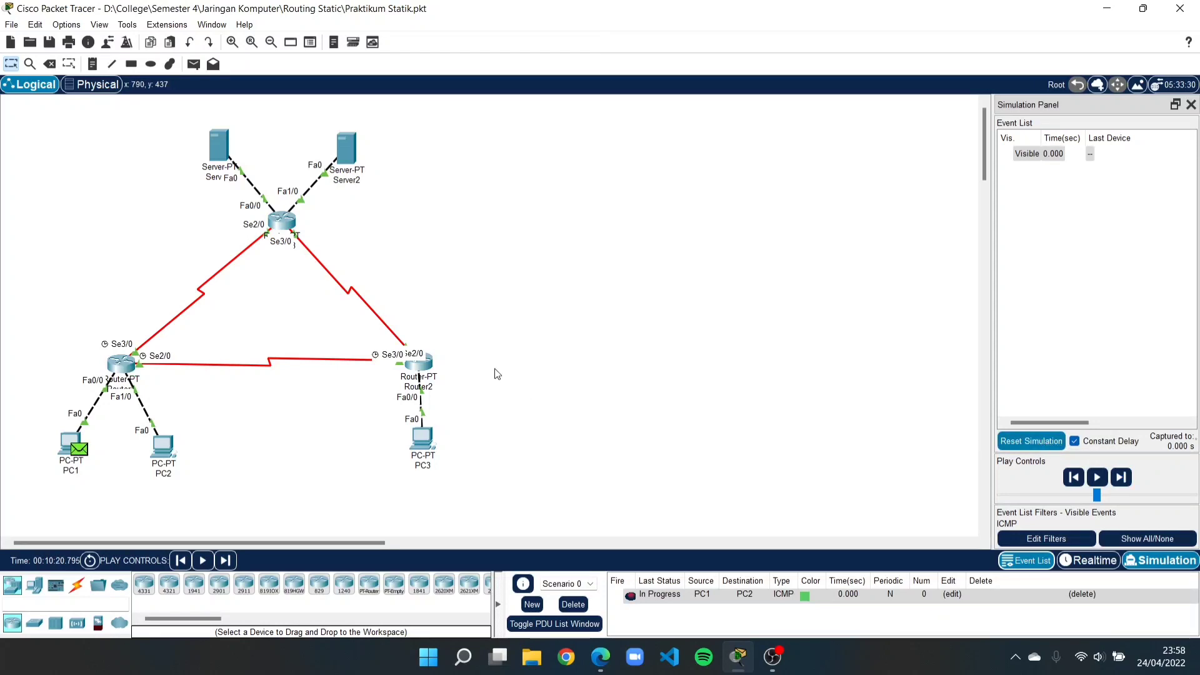
pyautogui.click(572, 604)
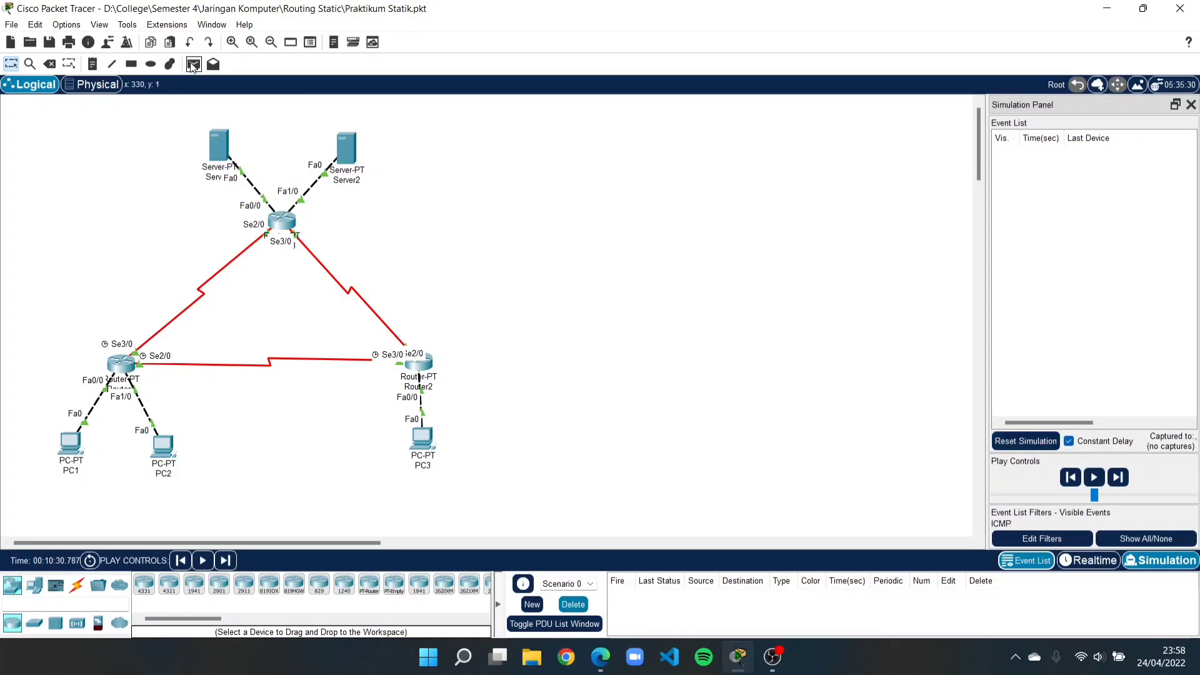
# Send a new simple PDU from PC1 to PC2, capture its full round trip event by event, and delete the scenario.
pyautogui.click(193, 64)
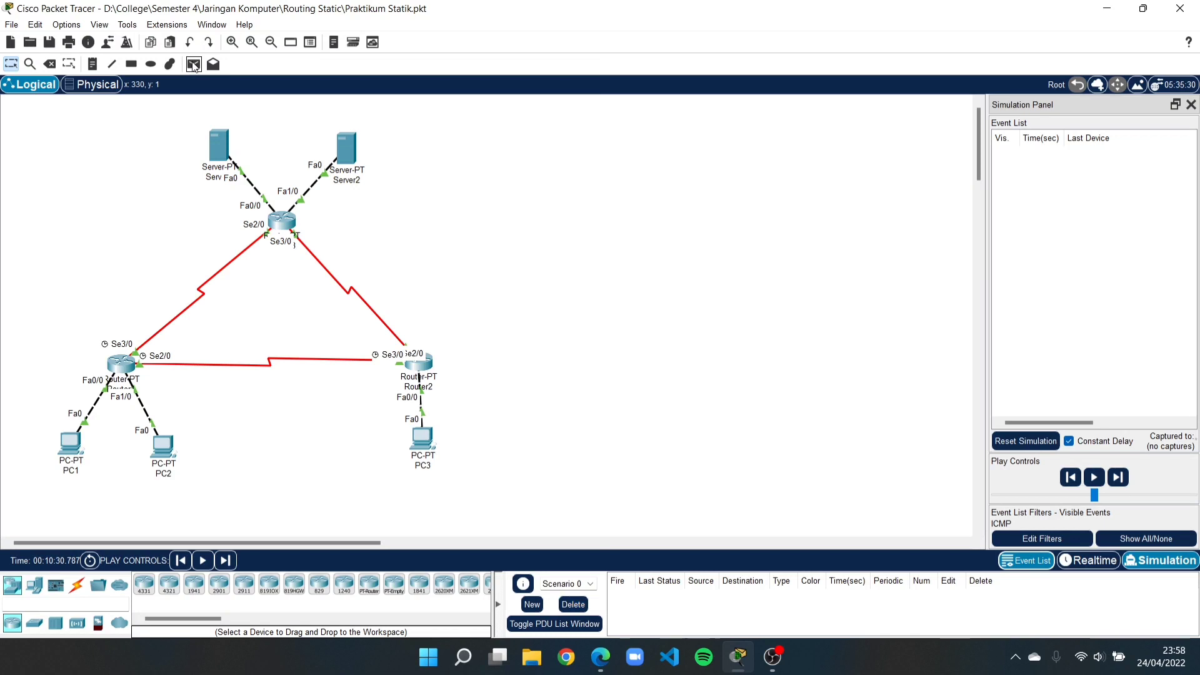
pyautogui.click(75, 441)
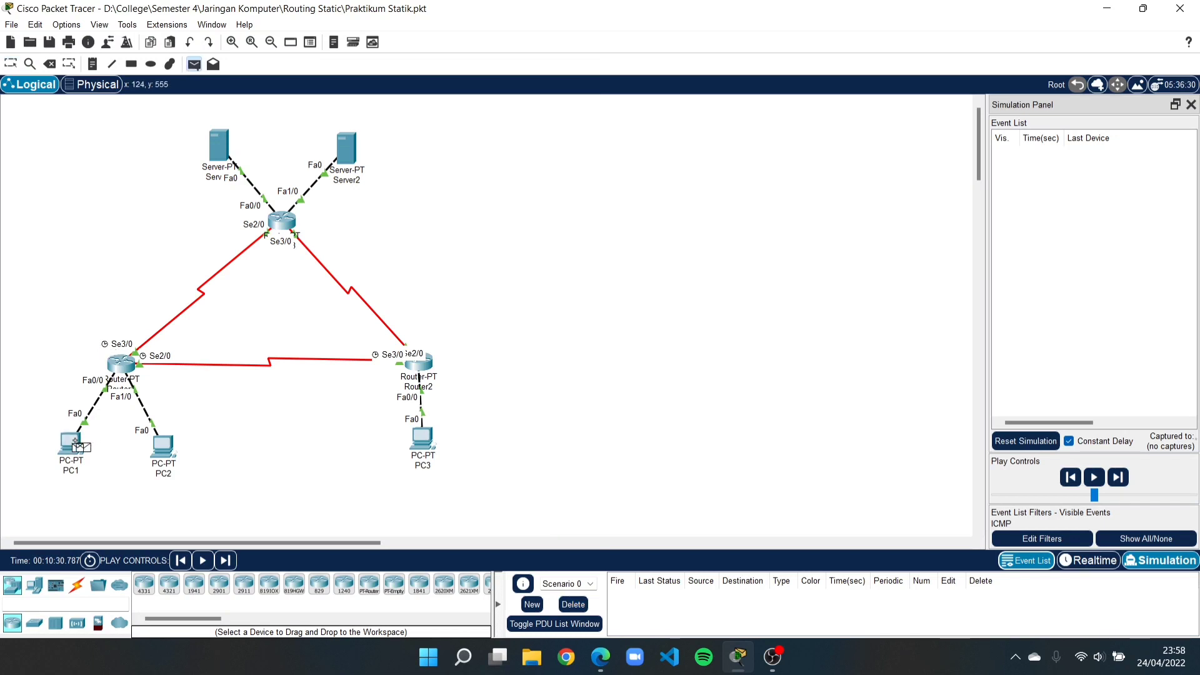
pyautogui.click(164, 446)
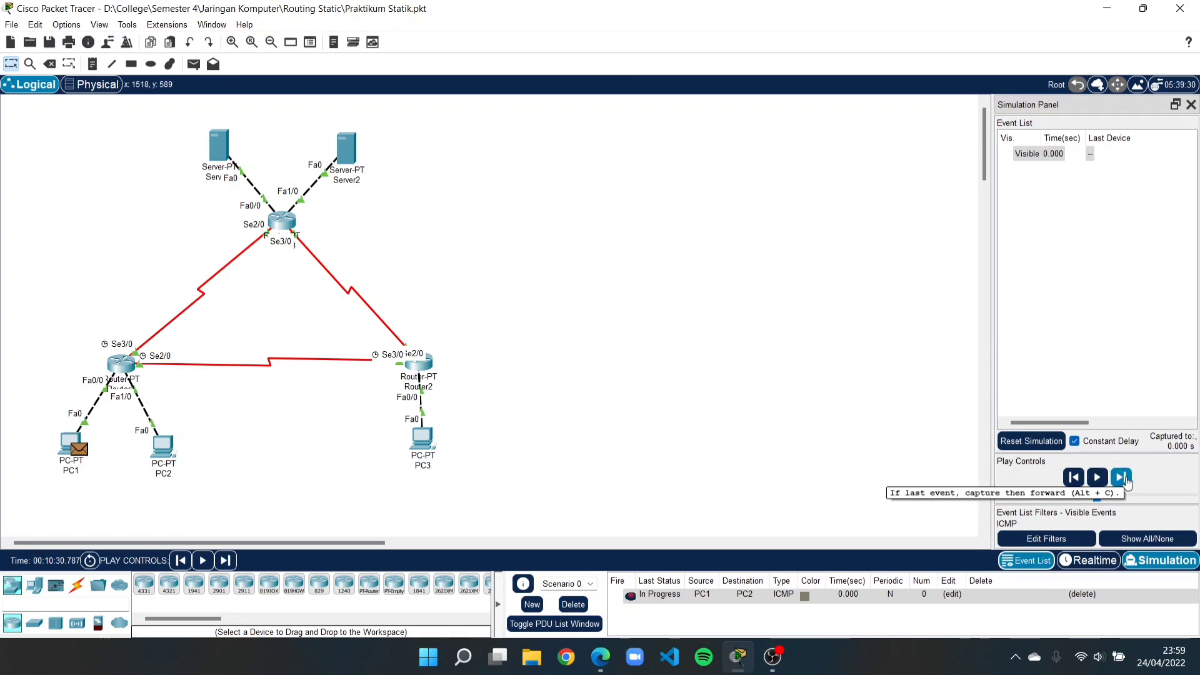
pyautogui.click(1122, 478)
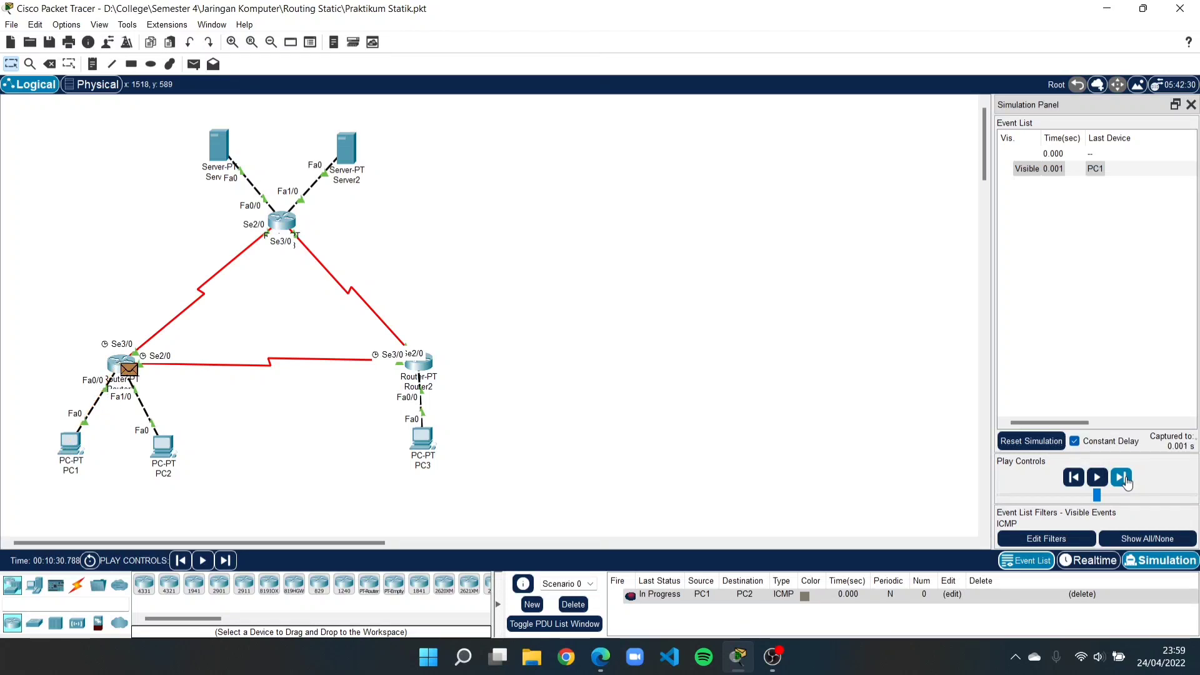
pyautogui.click(1122, 479)
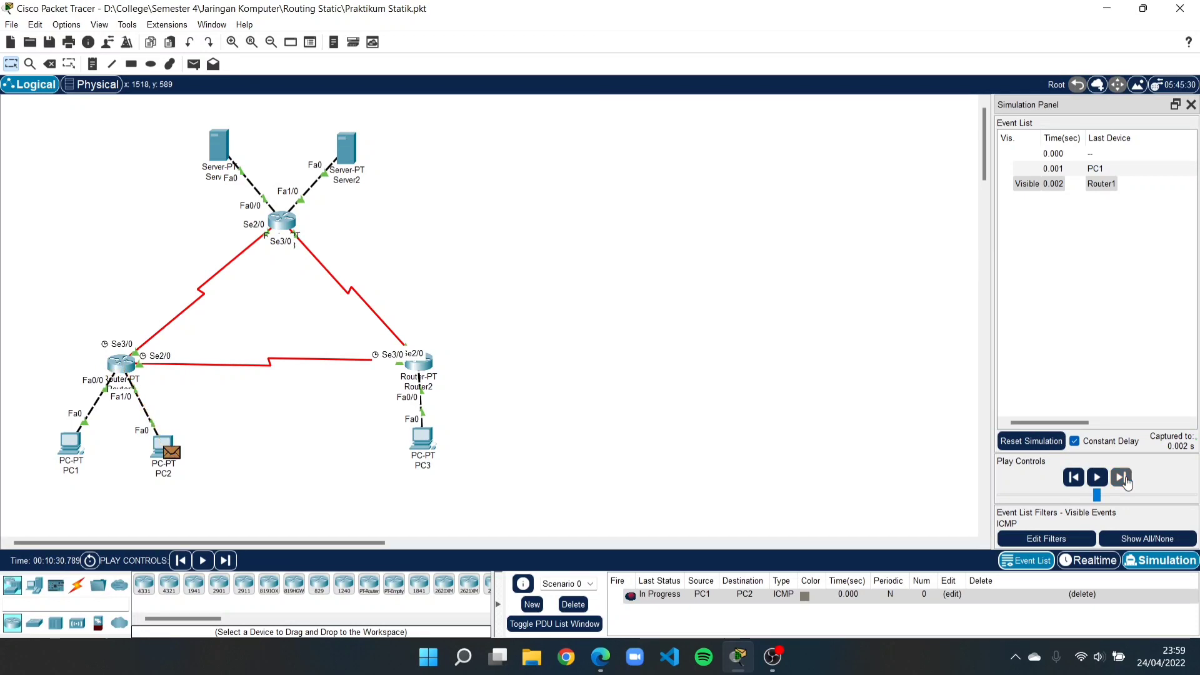
pyautogui.click(1123, 479)
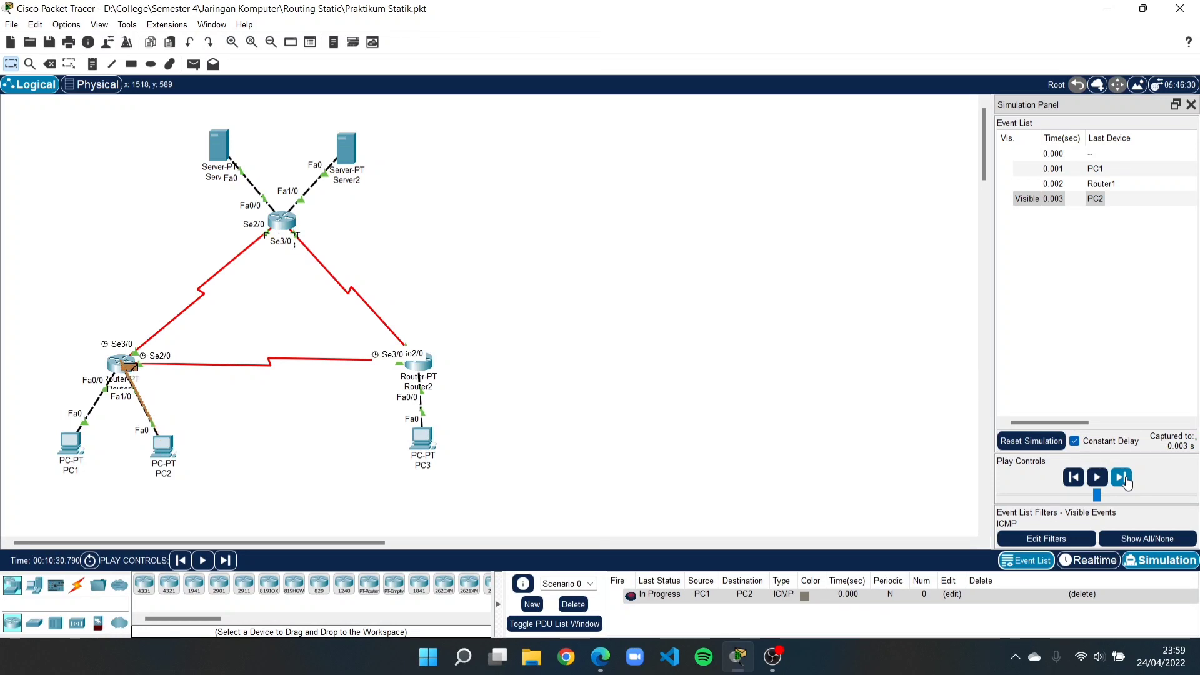
pyautogui.click(1123, 479)
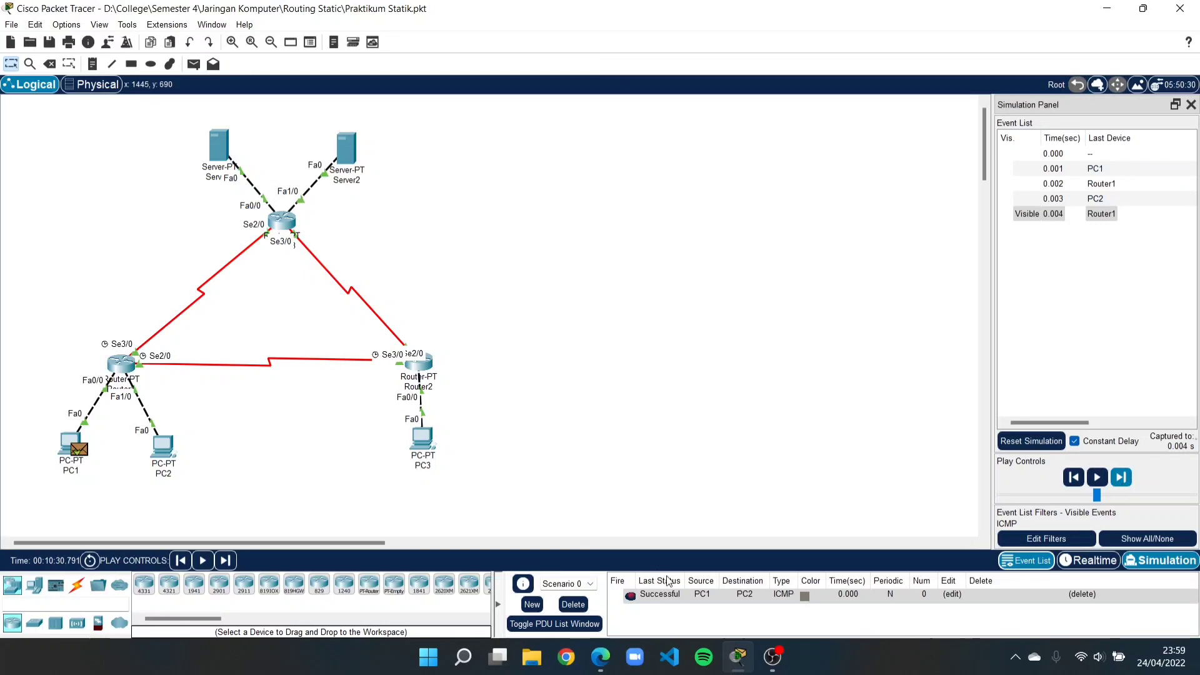
pyautogui.click(564, 604)
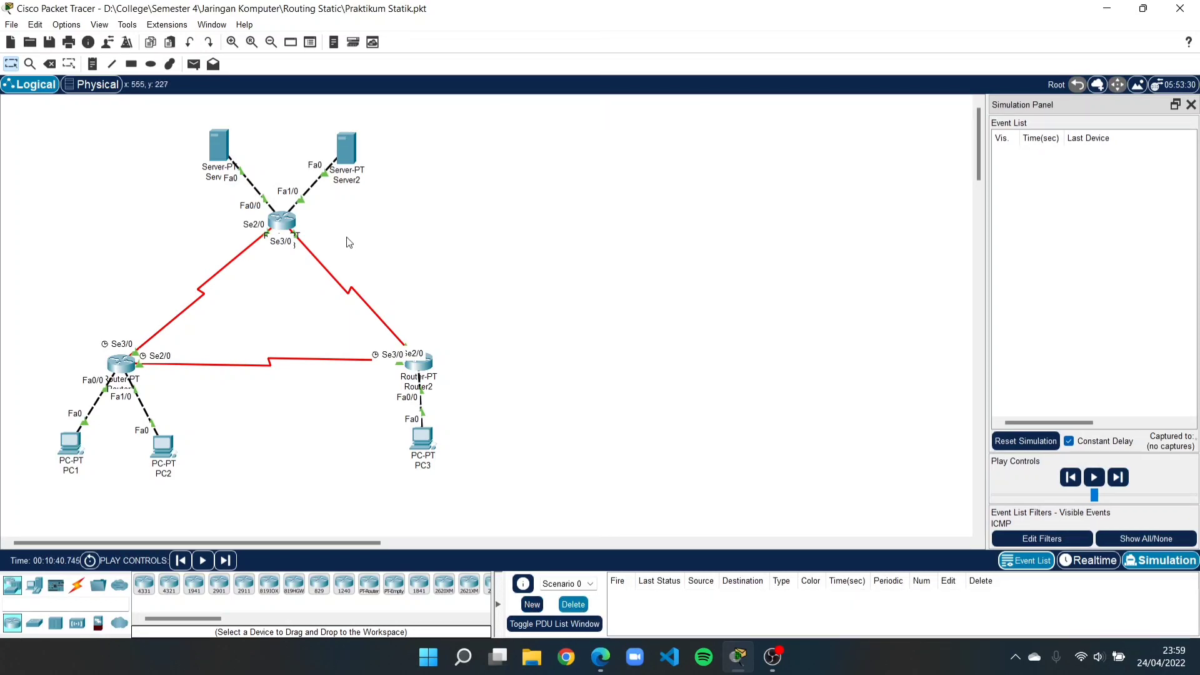
# Try to trace a simple PDU from PC1 to PC3 event by event, reset the simulation and delete the scenario.
pyautogui.click(195, 65)
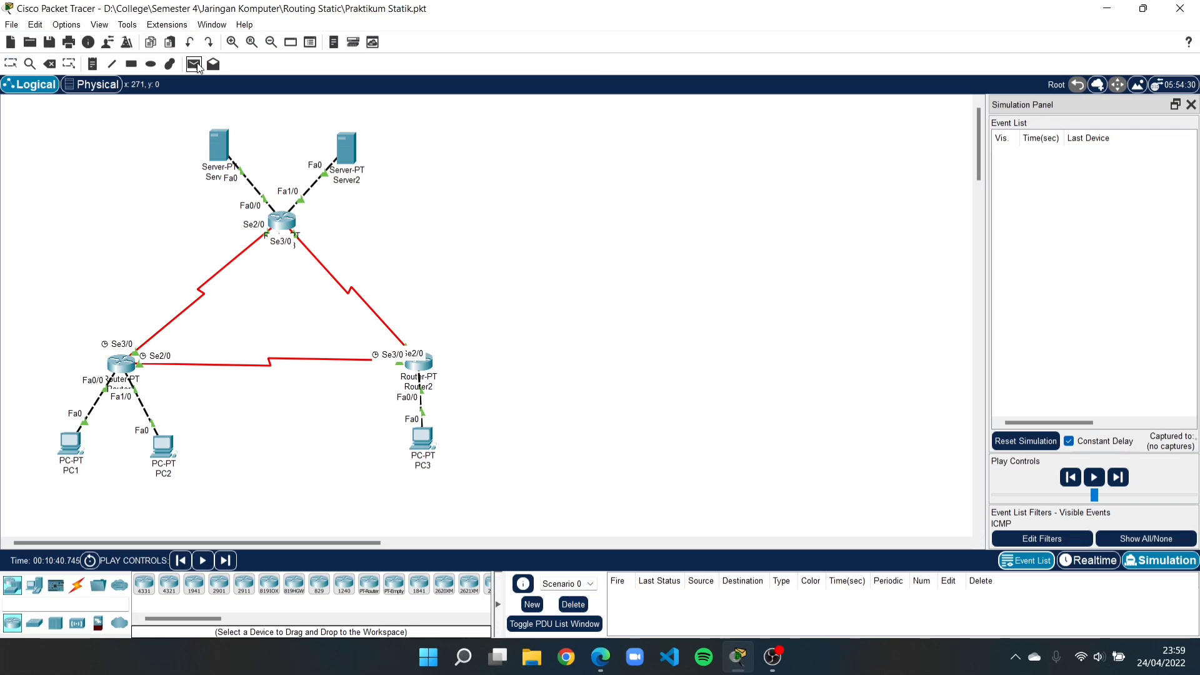
pyautogui.click(72, 443)
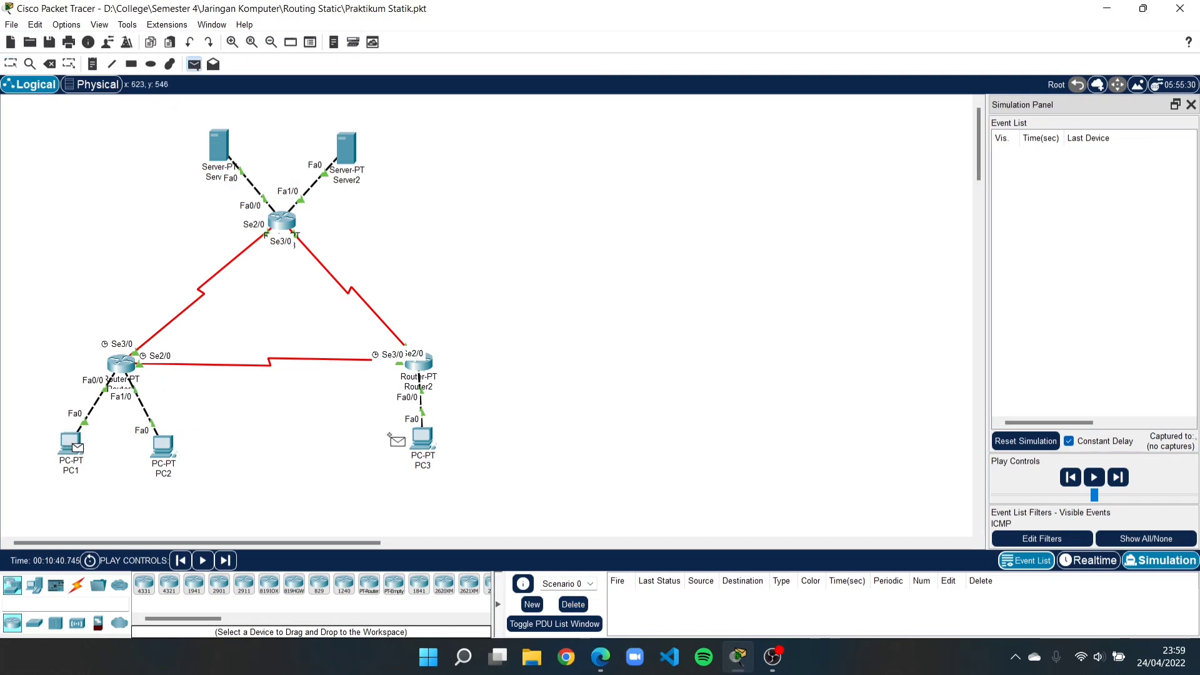
pyautogui.click(423, 439)
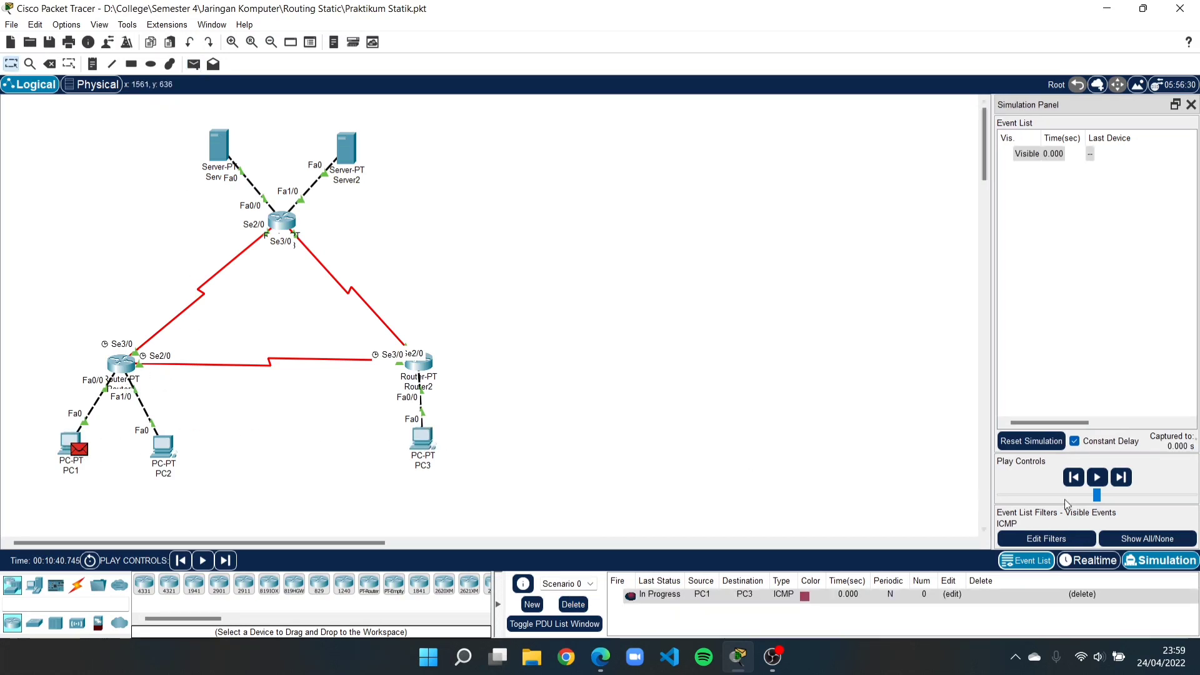
pyautogui.click(1125, 481)
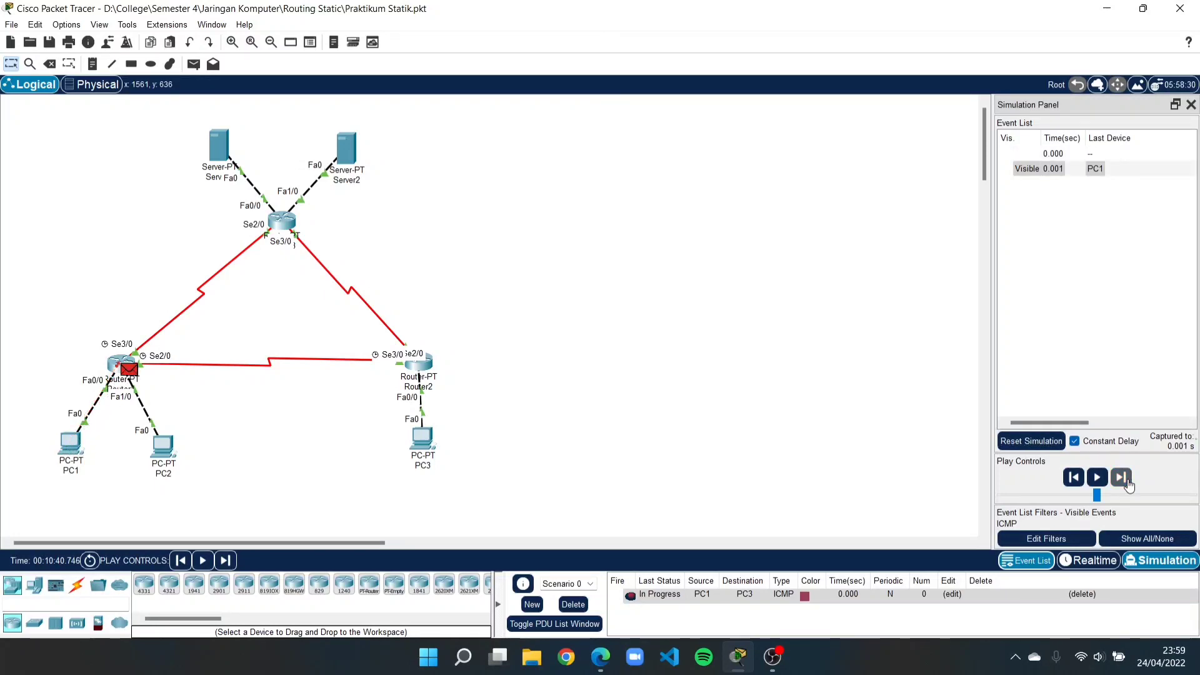
pyautogui.click(1128, 485)
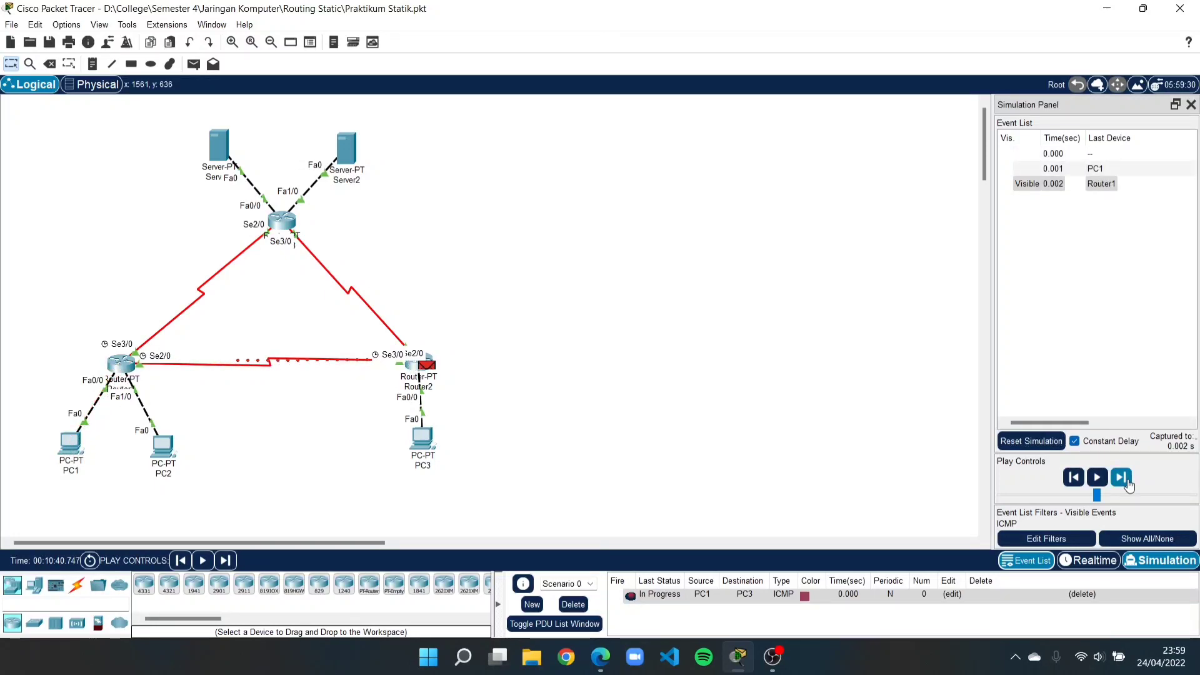
pyautogui.click(1122, 479)
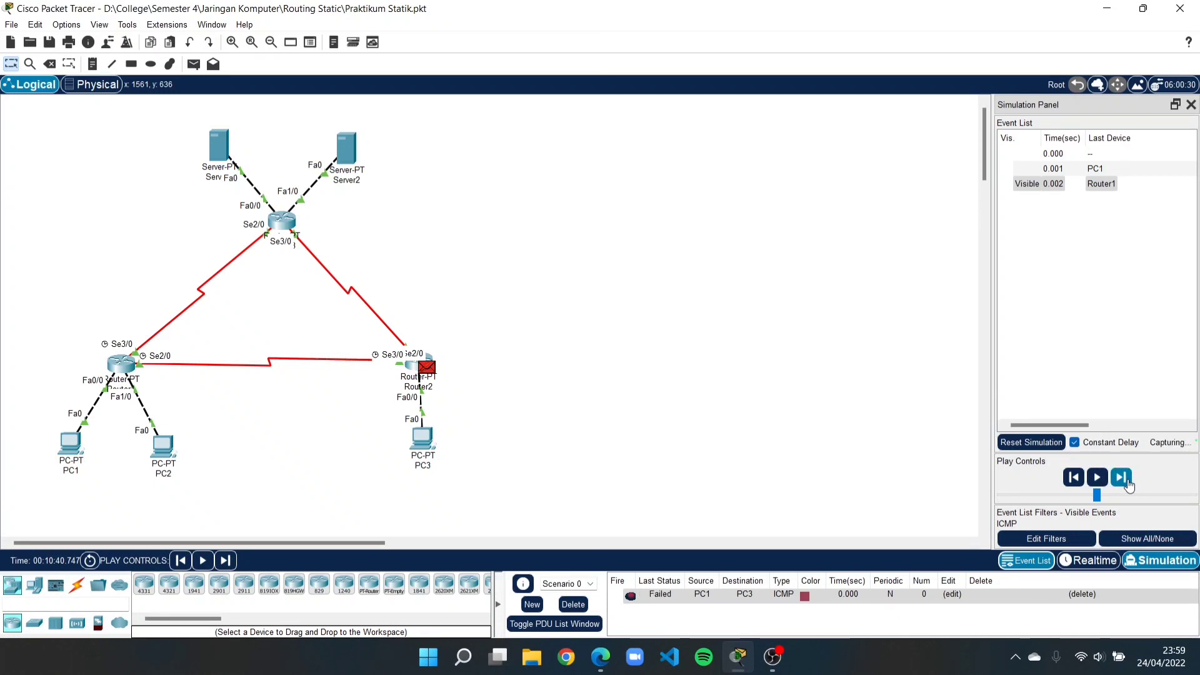
pyautogui.click(1034, 441)
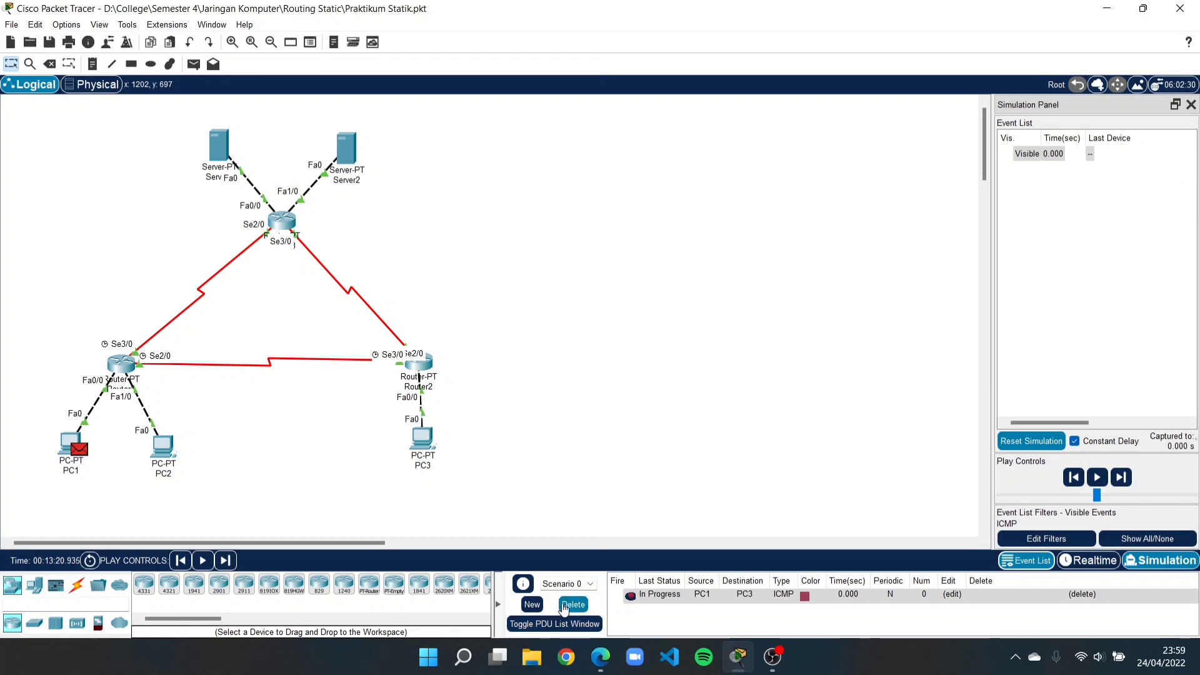
pyautogui.click(573, 604)
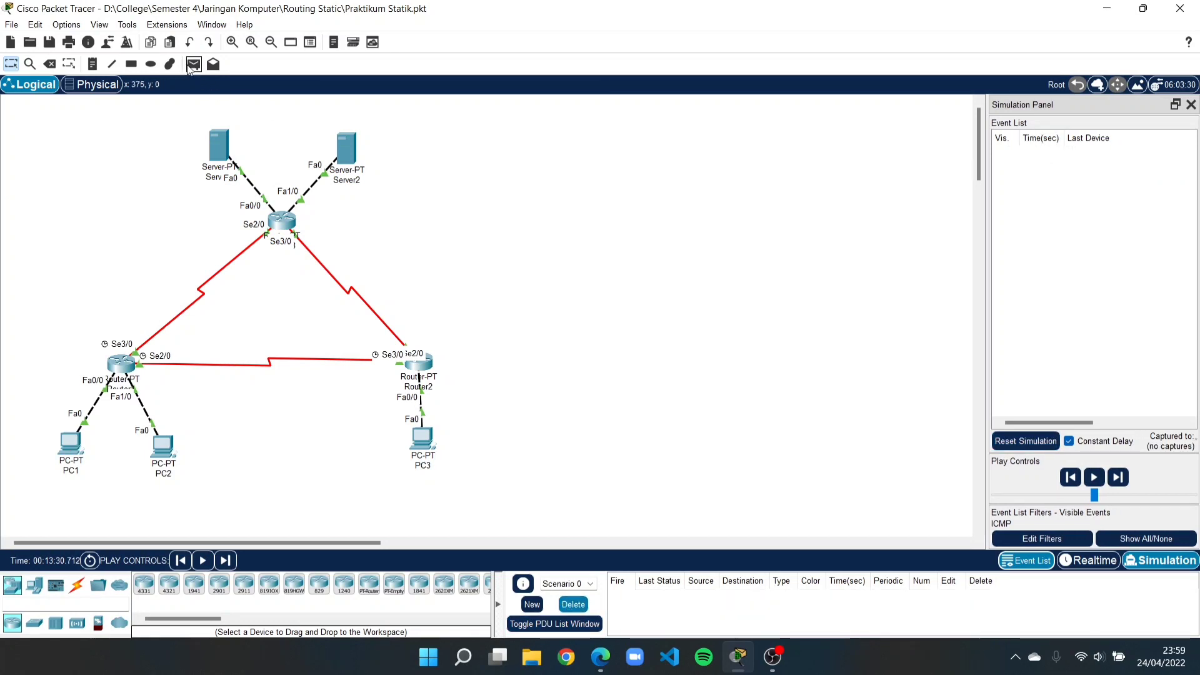
# Send a new simple PDU from PC1 to PC3, capture its full round trip event by event, and delete the scenario.
pyautogui.click(191, 65)
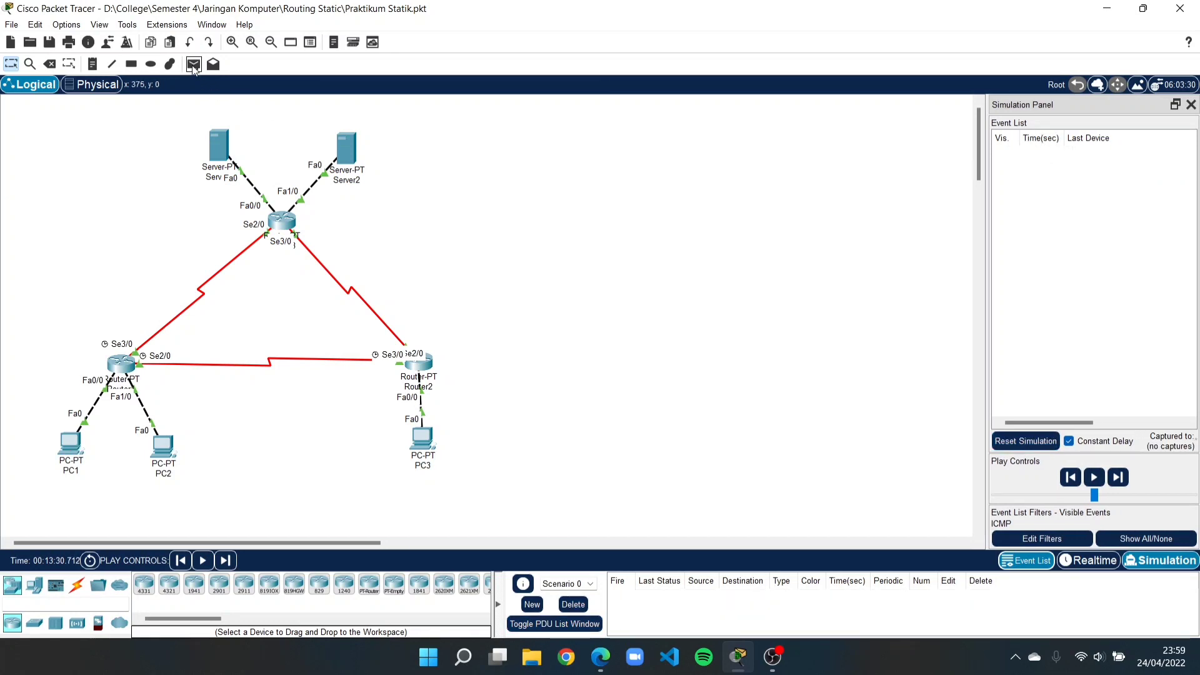
pyautogui.click(65, 443)
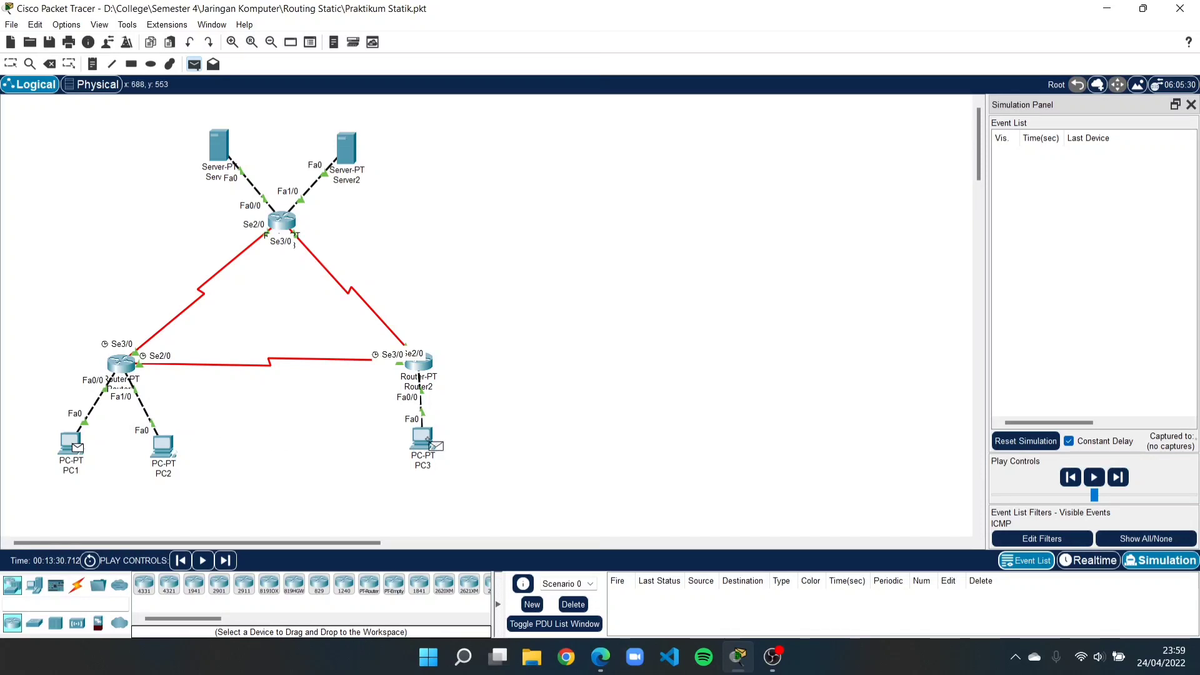
pyautogui.click(430, 442)
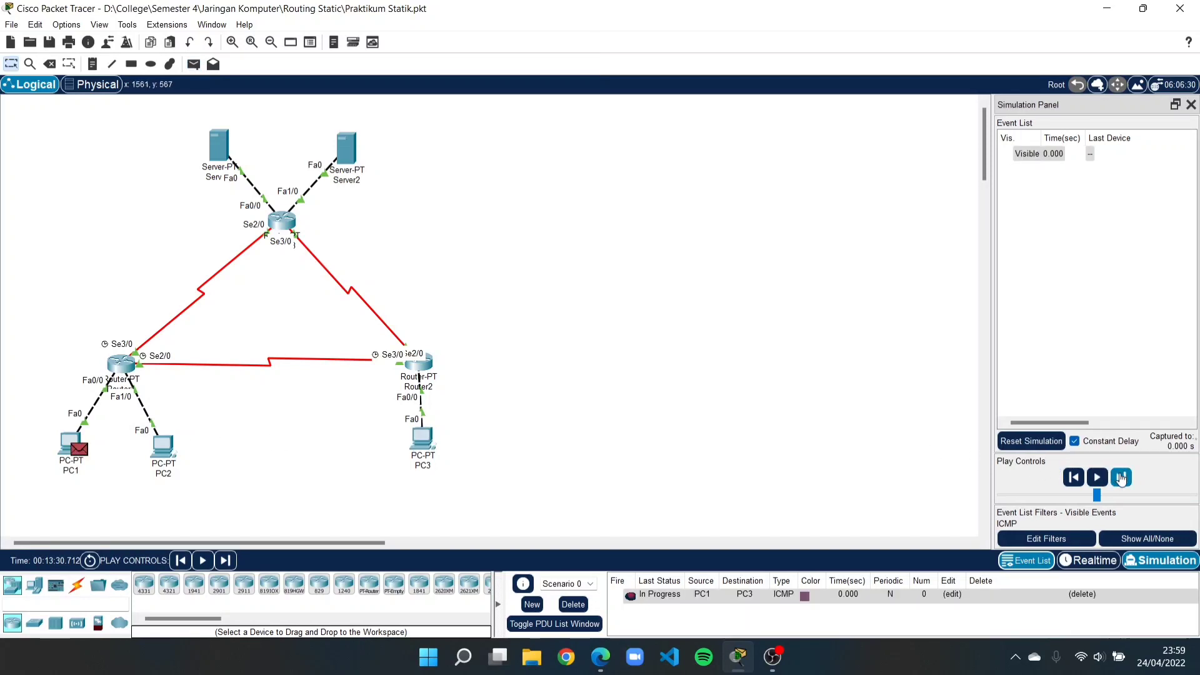
pyautogui.click(1121, 478)
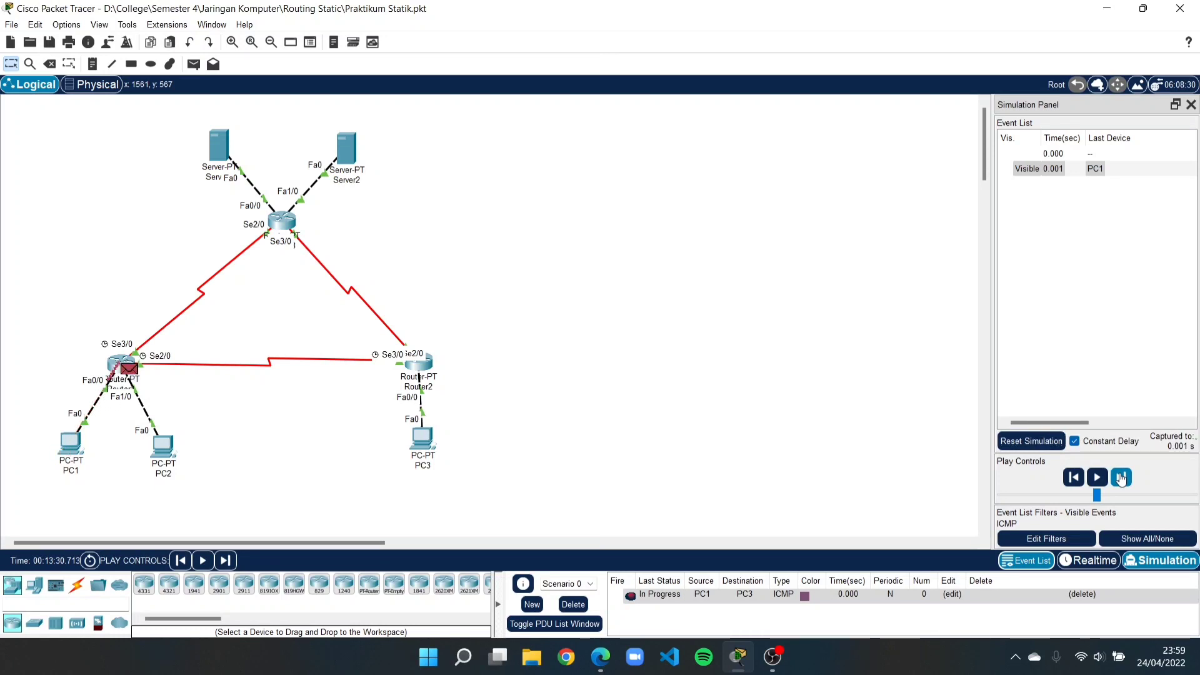
pyautogui.click(1120, 478)
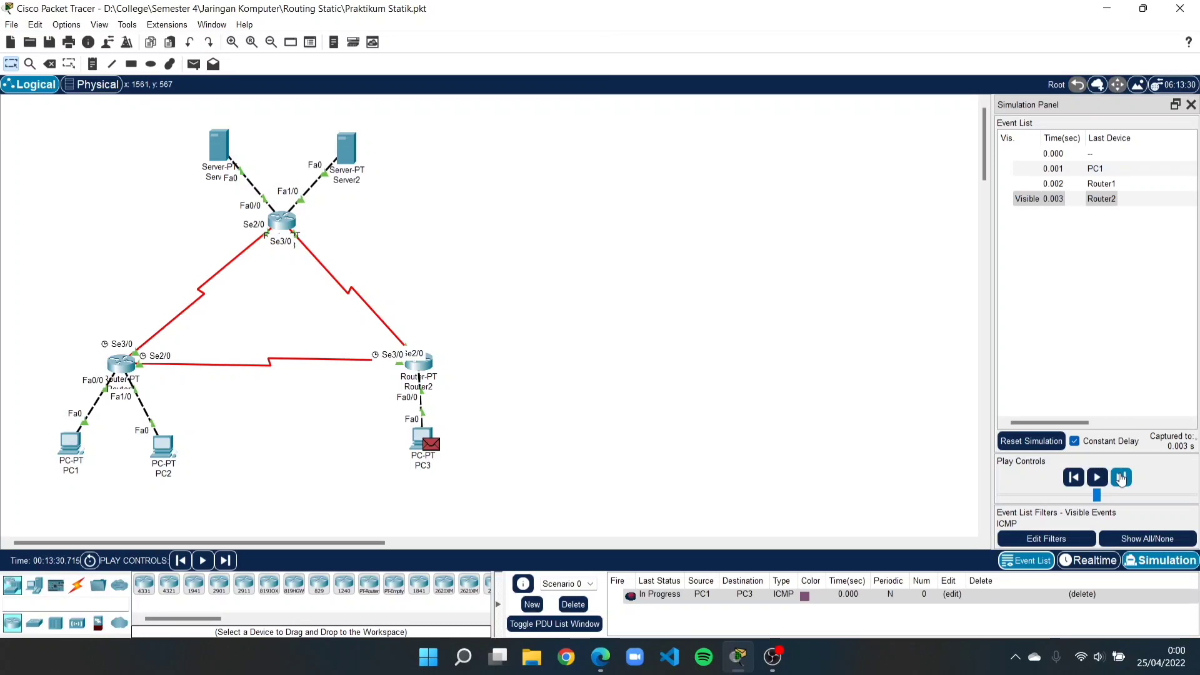
pyautogui.click(1121, 478)
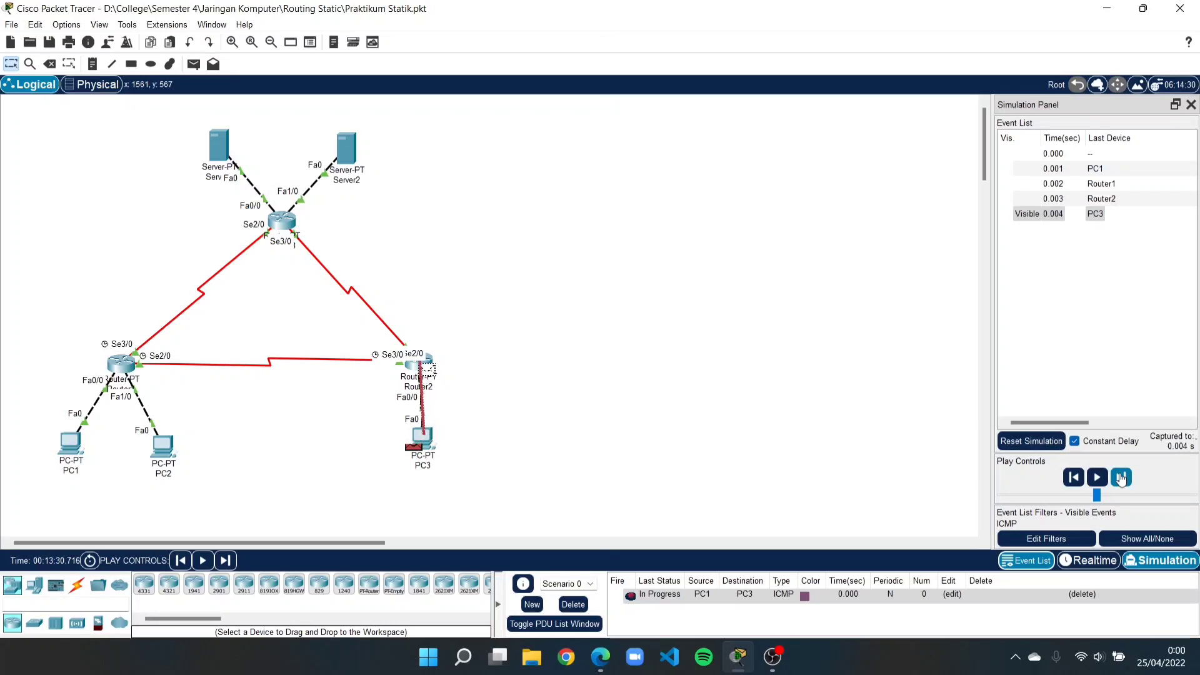
pyautogui.click(1120, 478)
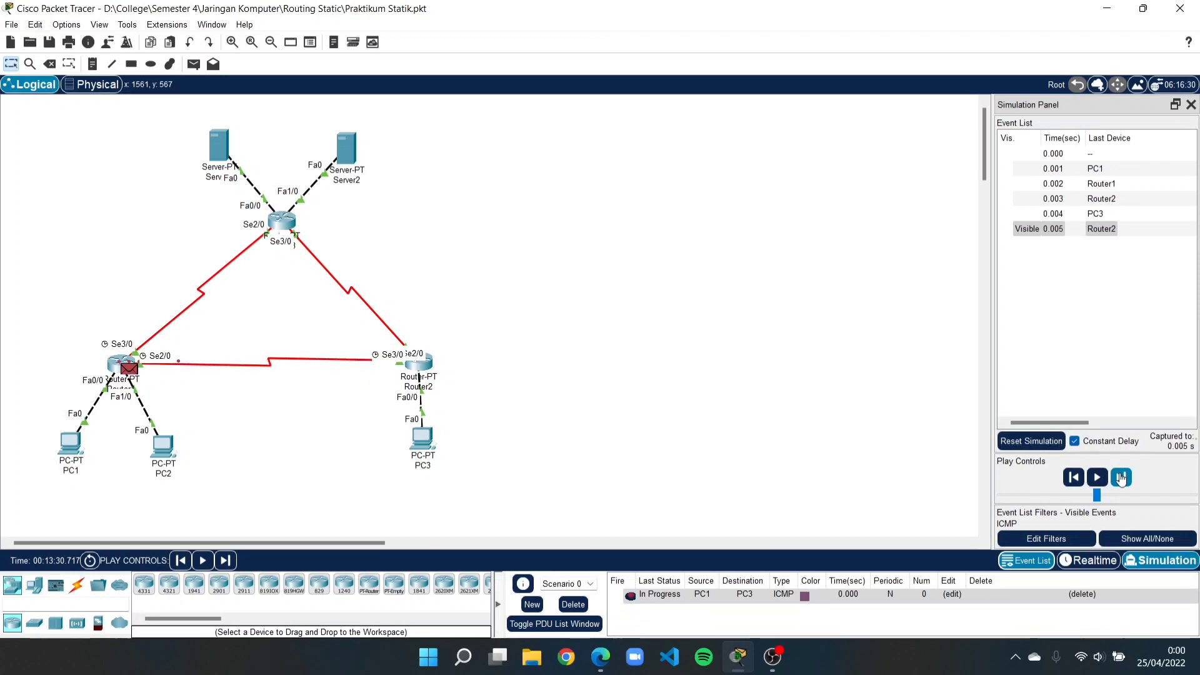
pyautogui.click(1120, 478)
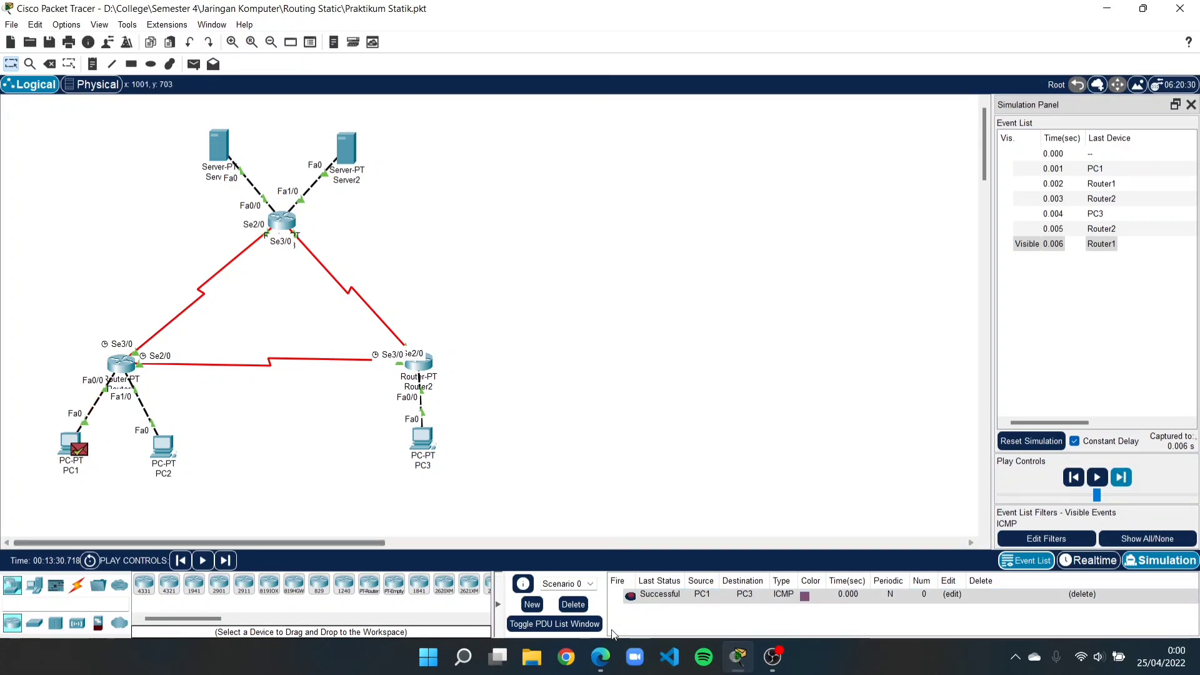
pyautogui.click(577, 605)
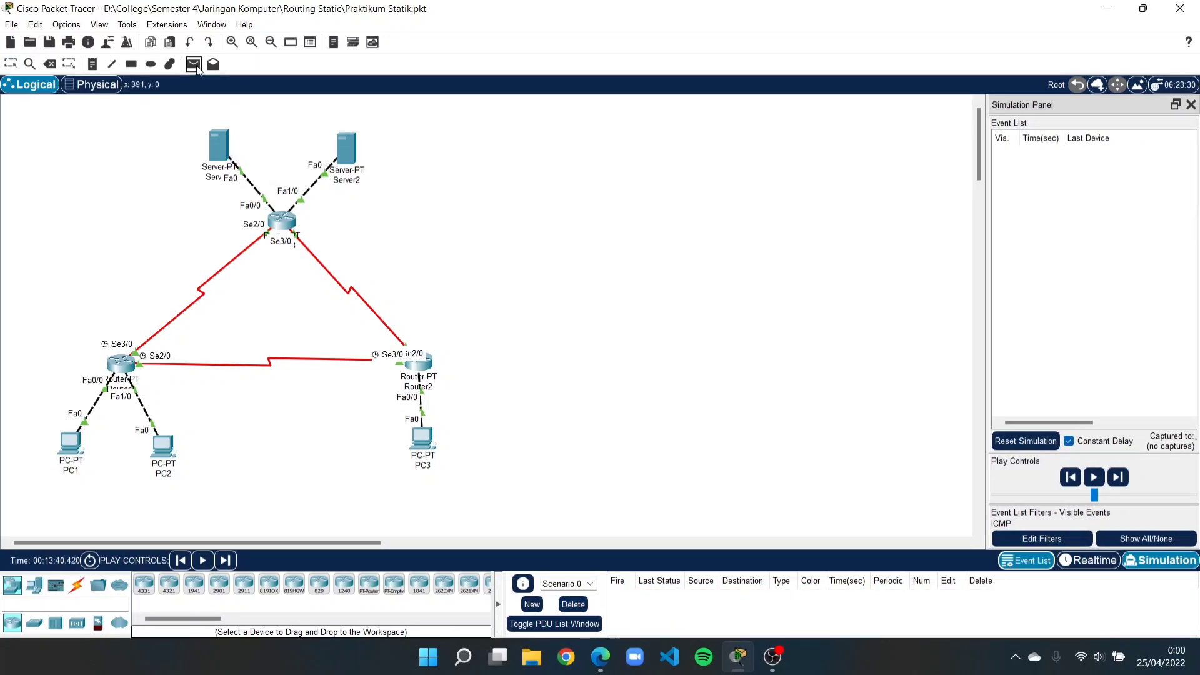
# Try to trace a simple PDU from PC1 to Server1 event by event and delete the scenario.
pyautogui.click(73, 437)
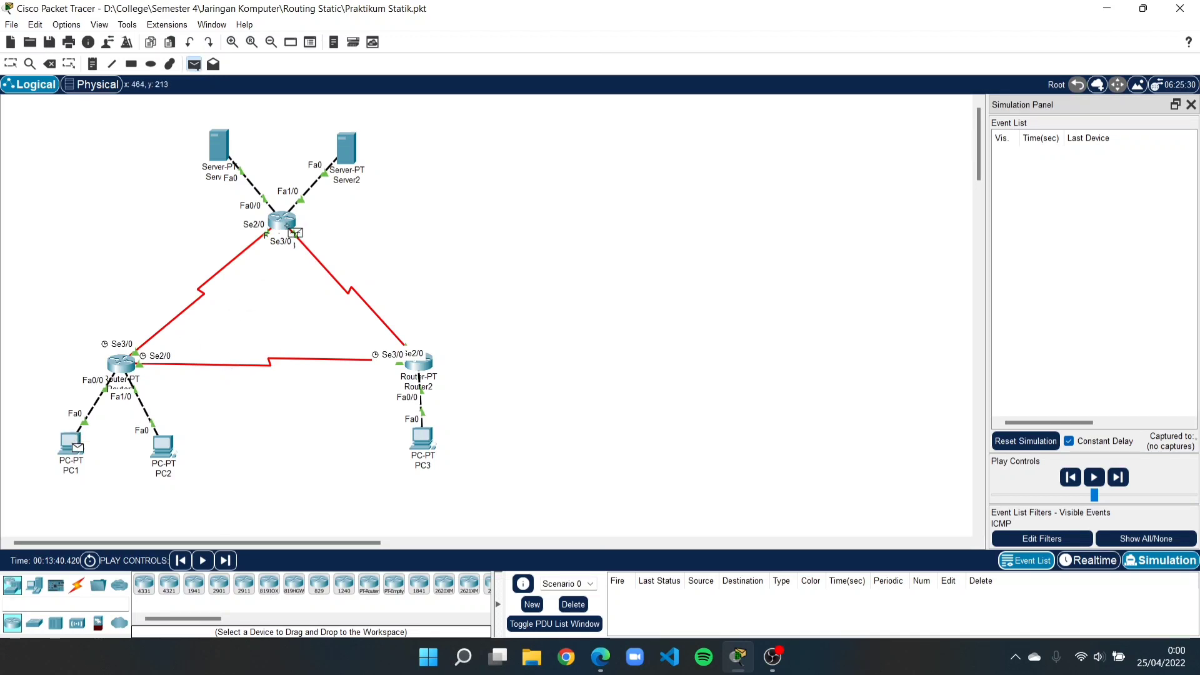
pyautogui.click(223, 148)
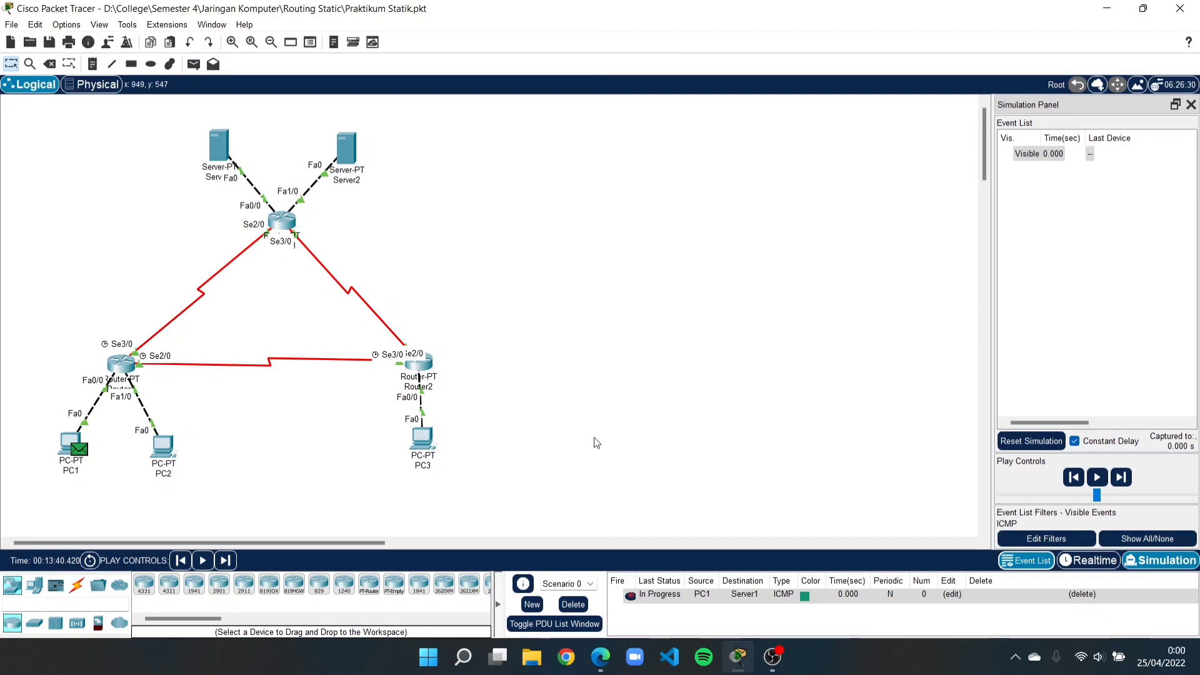
pyautogui.click(1122, 478)
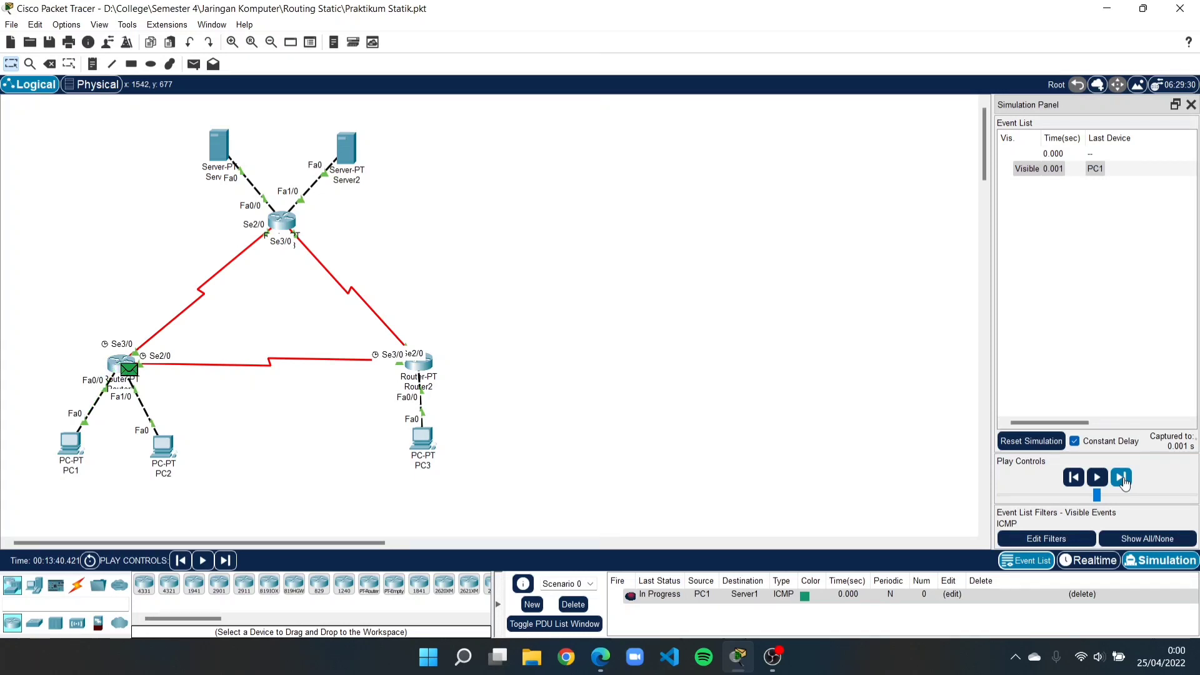
pyautogui.click(1122, 478)
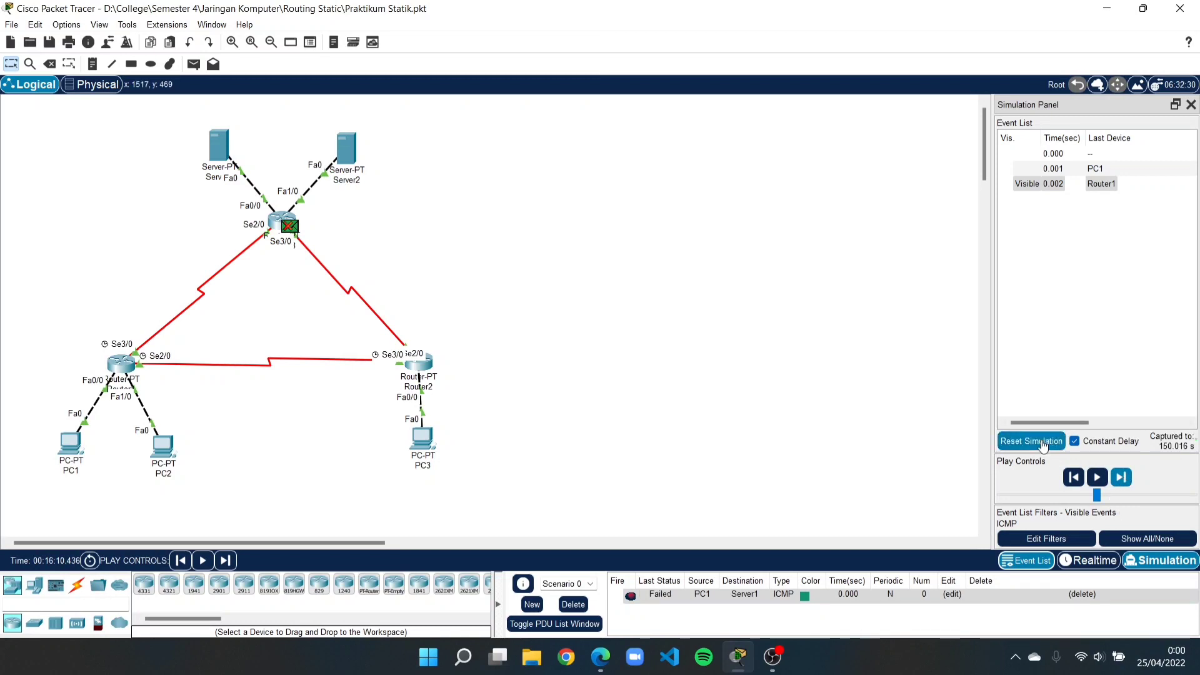
pyautogui.click(573, 604)
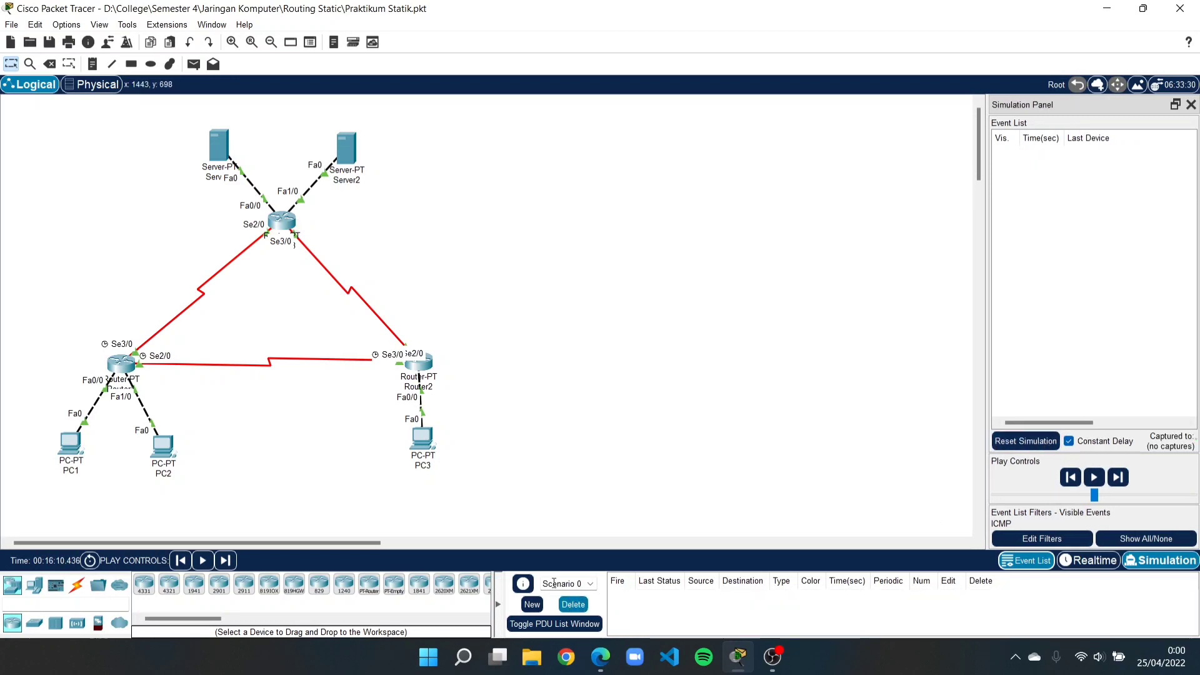
# Send a new simple PDU from PC1 to Server1, capture its full round trip event by event, and delete the scenario.
pyautogui.click(193, 64)
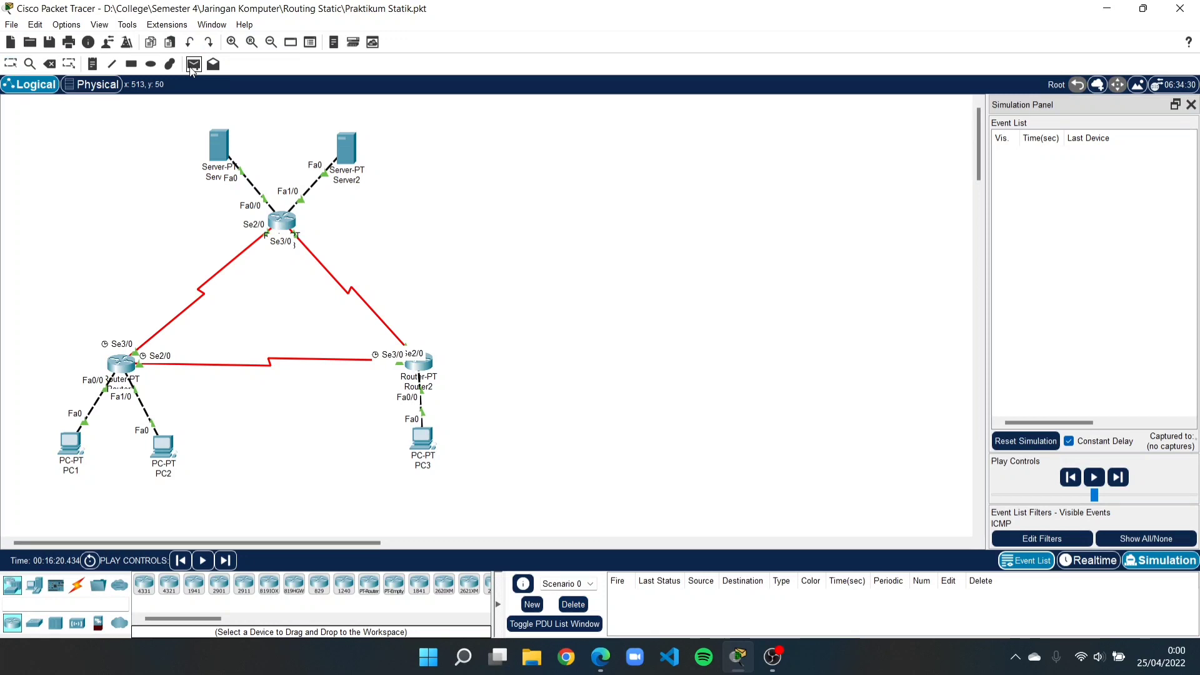
pyautogui.click(71, 443)
pyautogui.click(225, 156)
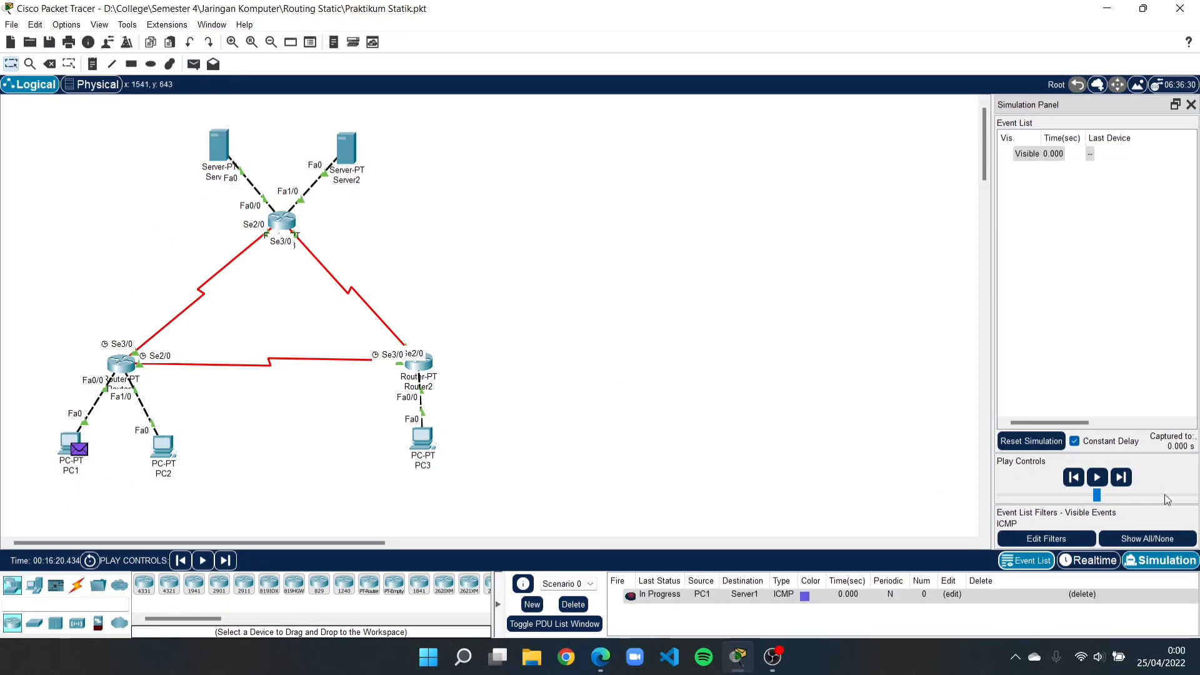
pyautogui.click(1125, 482)
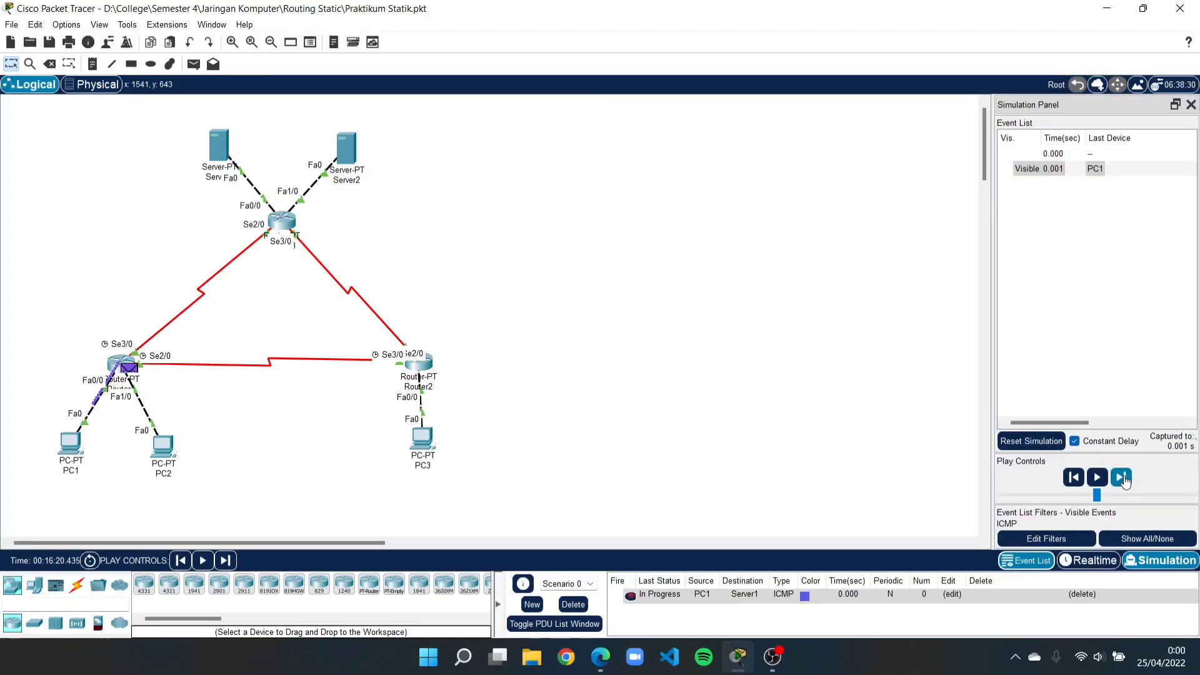
pyautogui.click(1122, 479)
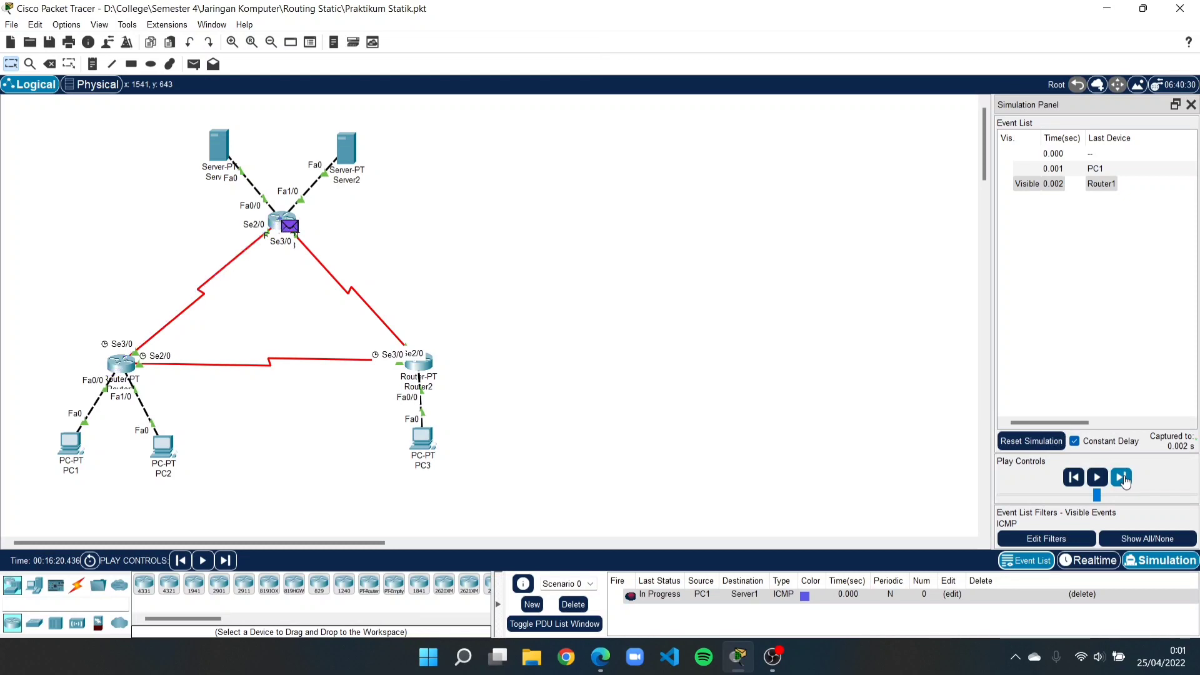
pyautogui.click(1123, 479)
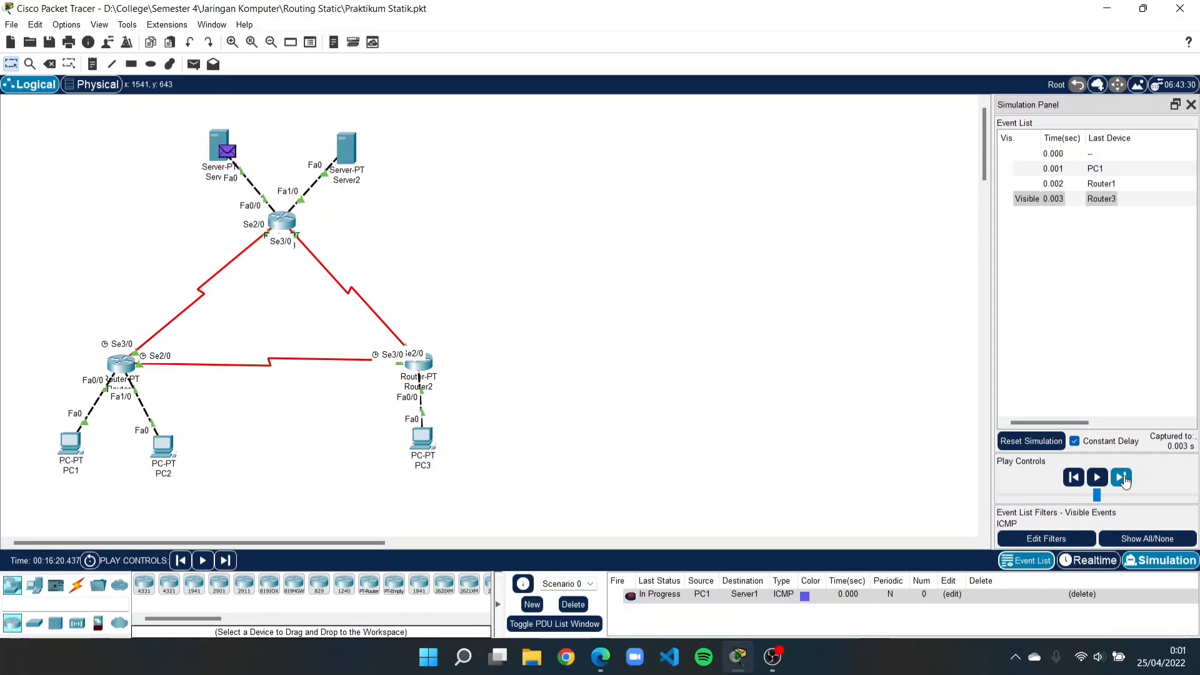
pyautogui.click(1122, 478)
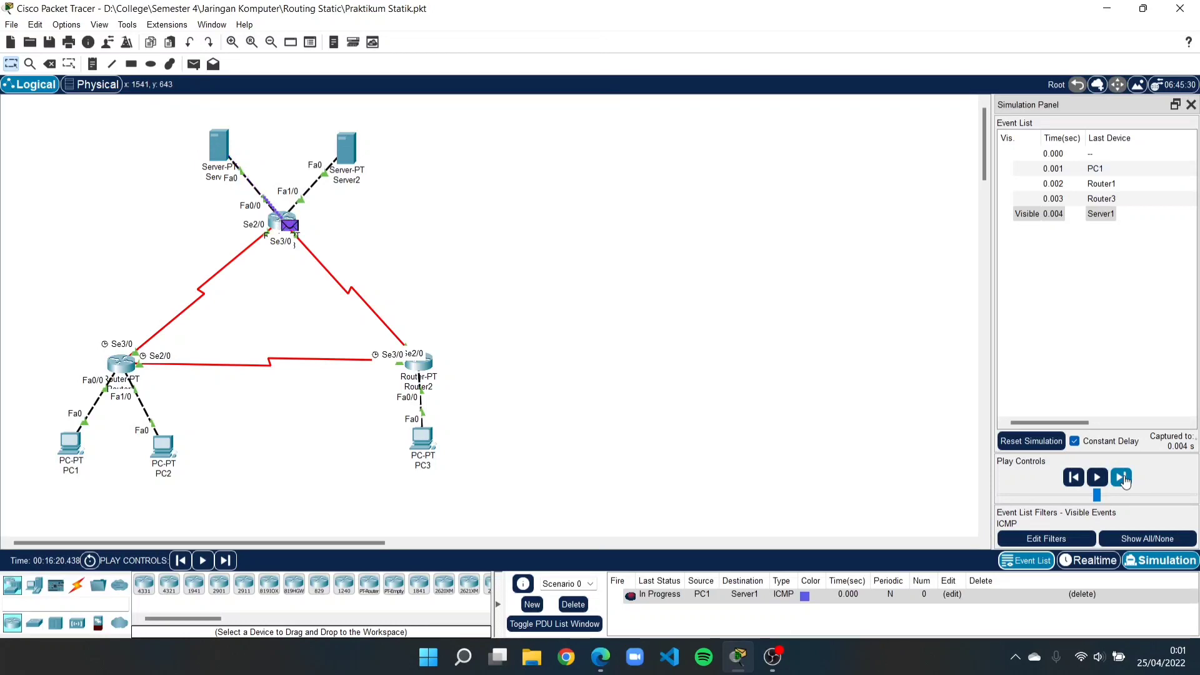
pyautogui.click(1123, 478)
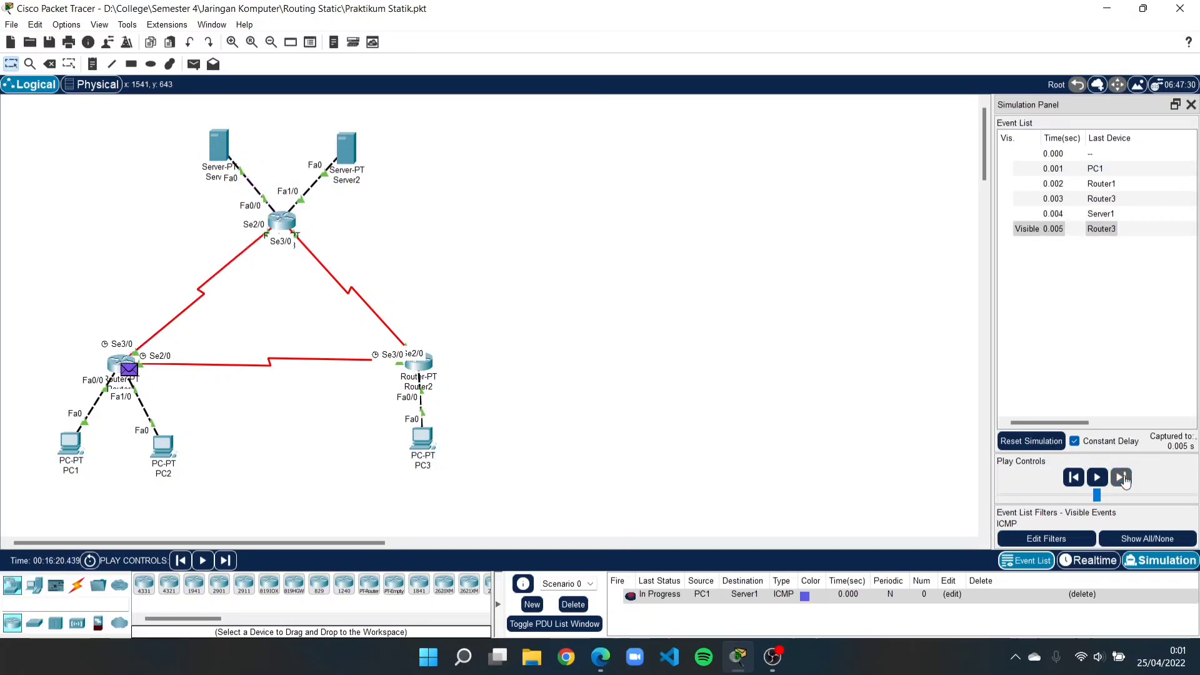
pyautogui.click(1122, 478)
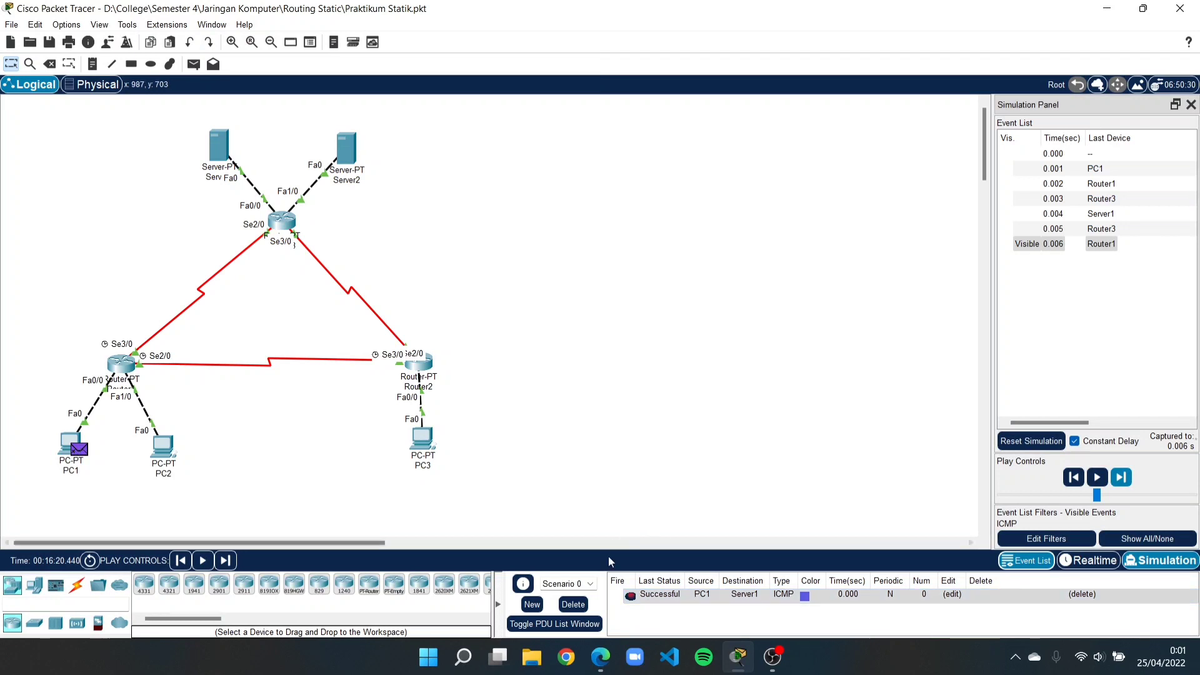
pyautogui.click(573, 604)
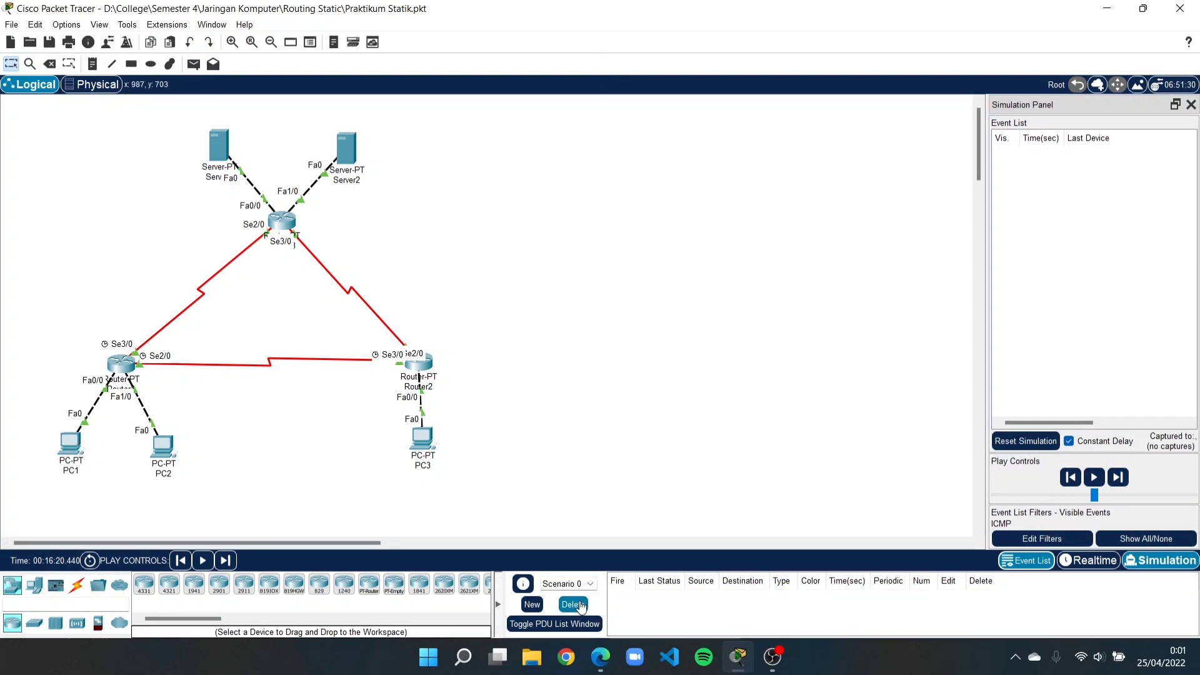
# Try to trace a simple PDU from PC1 to Server2 event by event and delete the scenario.
pyautogui.click(194, 65)
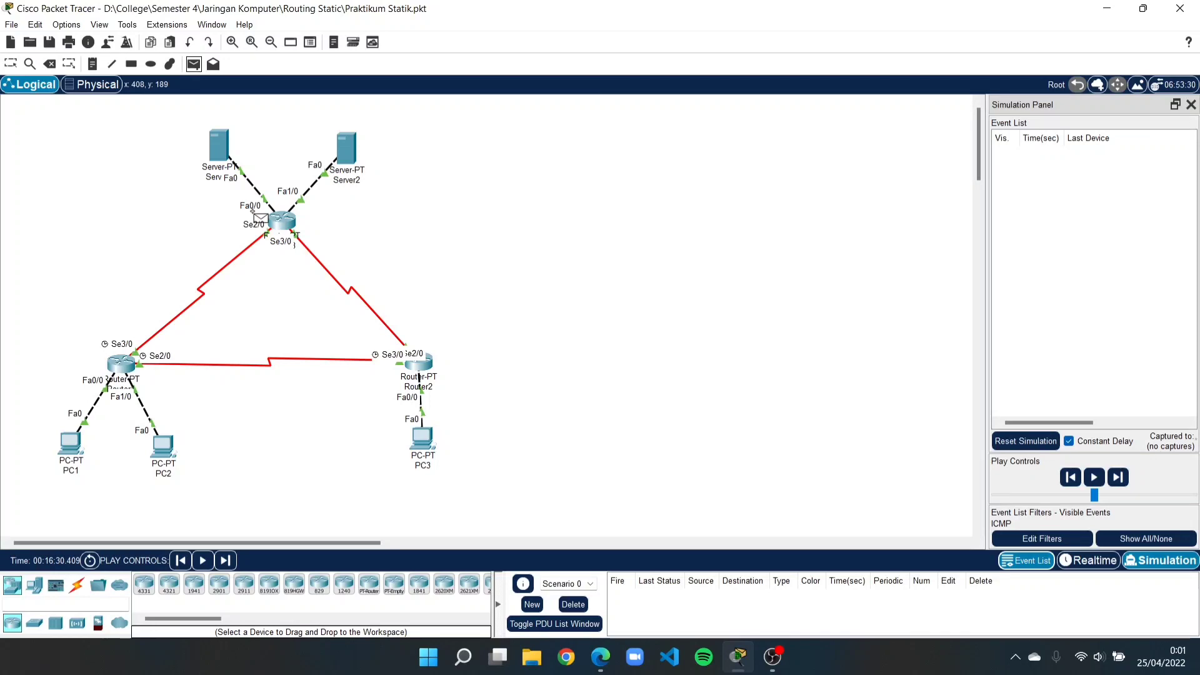
pyautogui.click(78, 448)
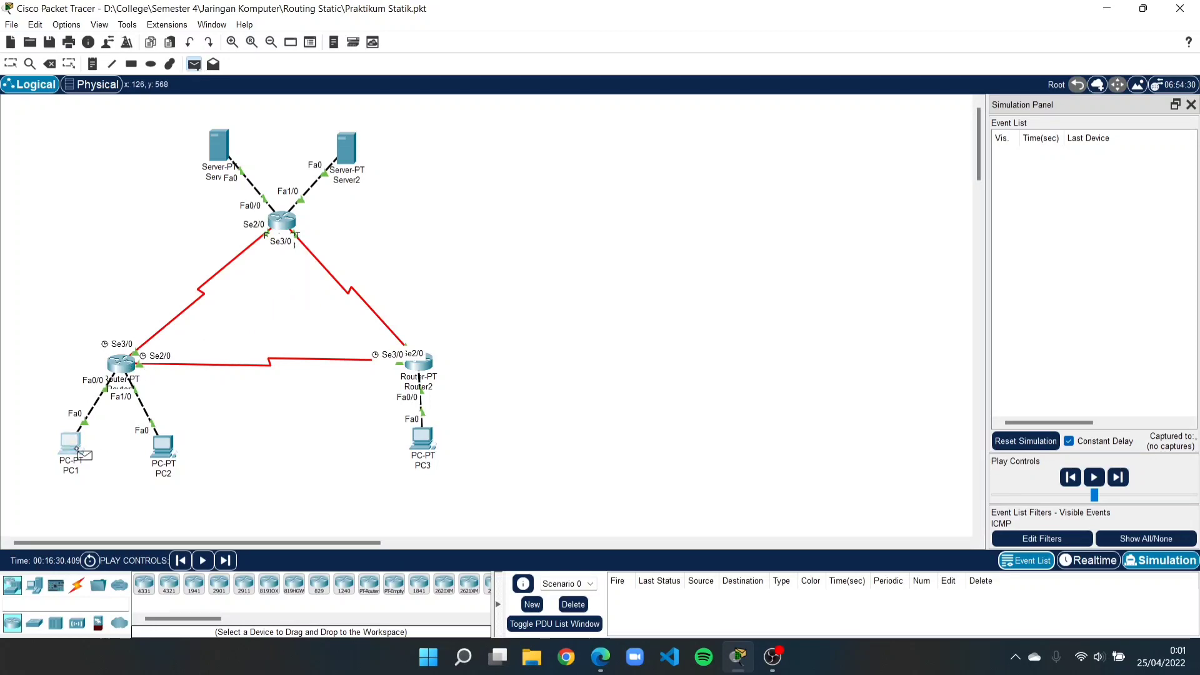
pyautogui.click(352, 155)
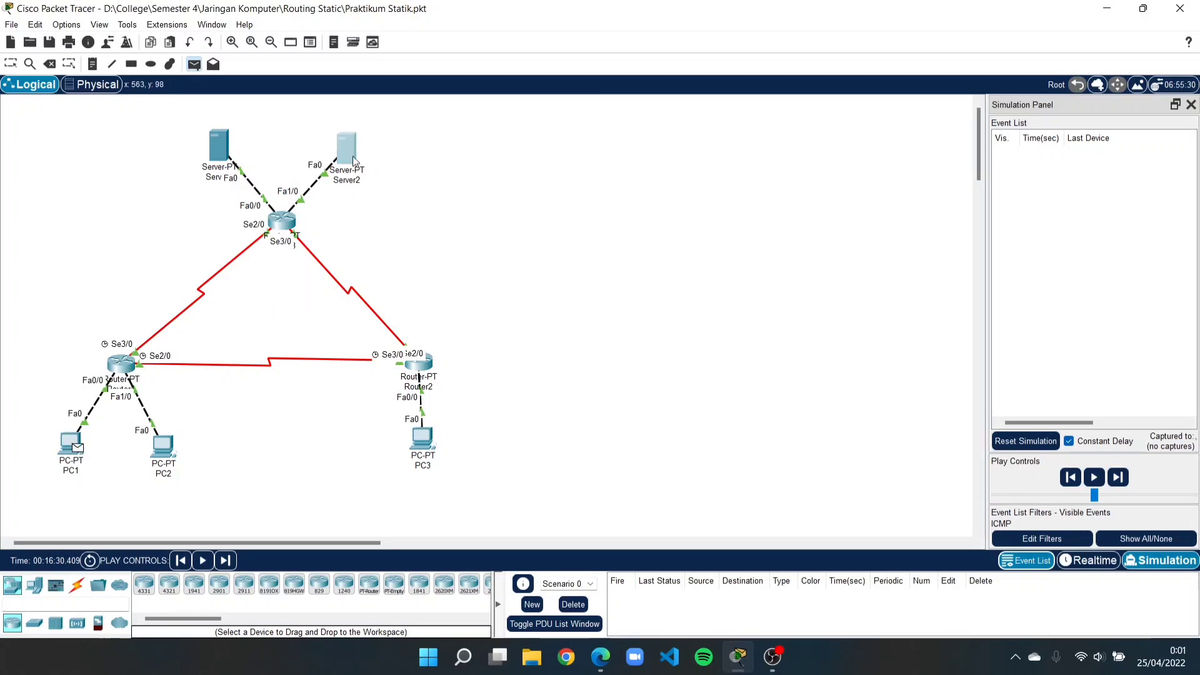
pyautogui.click(1122, 476)
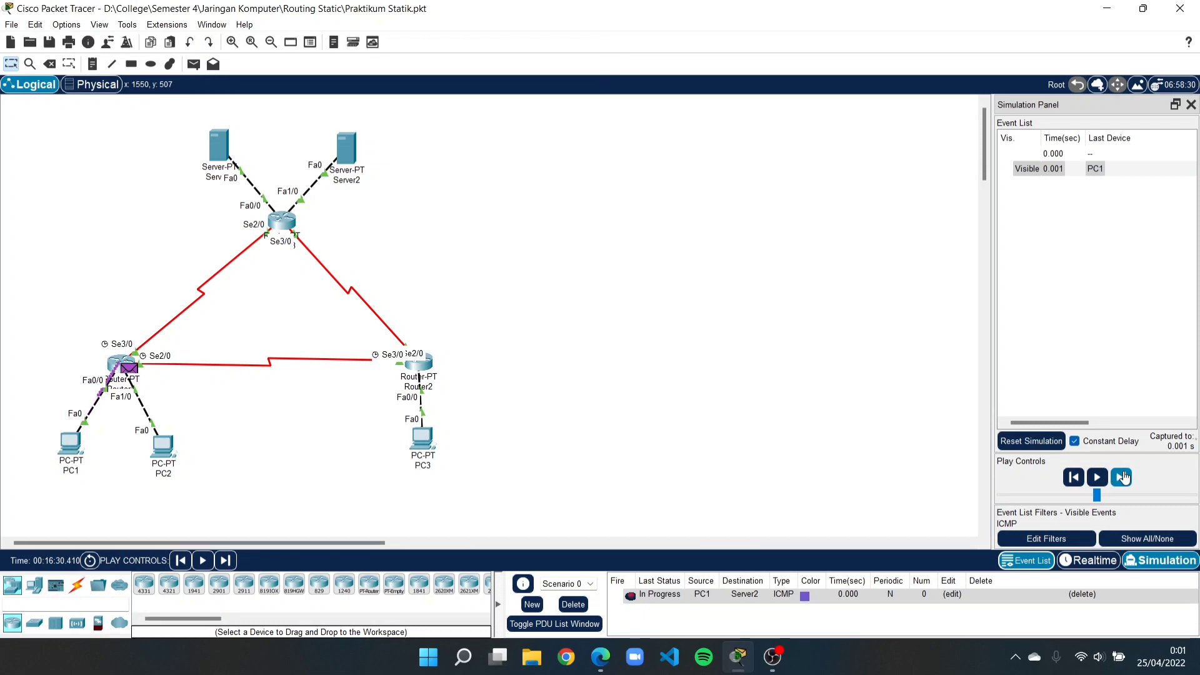
pyautogui.click(1122, 477)
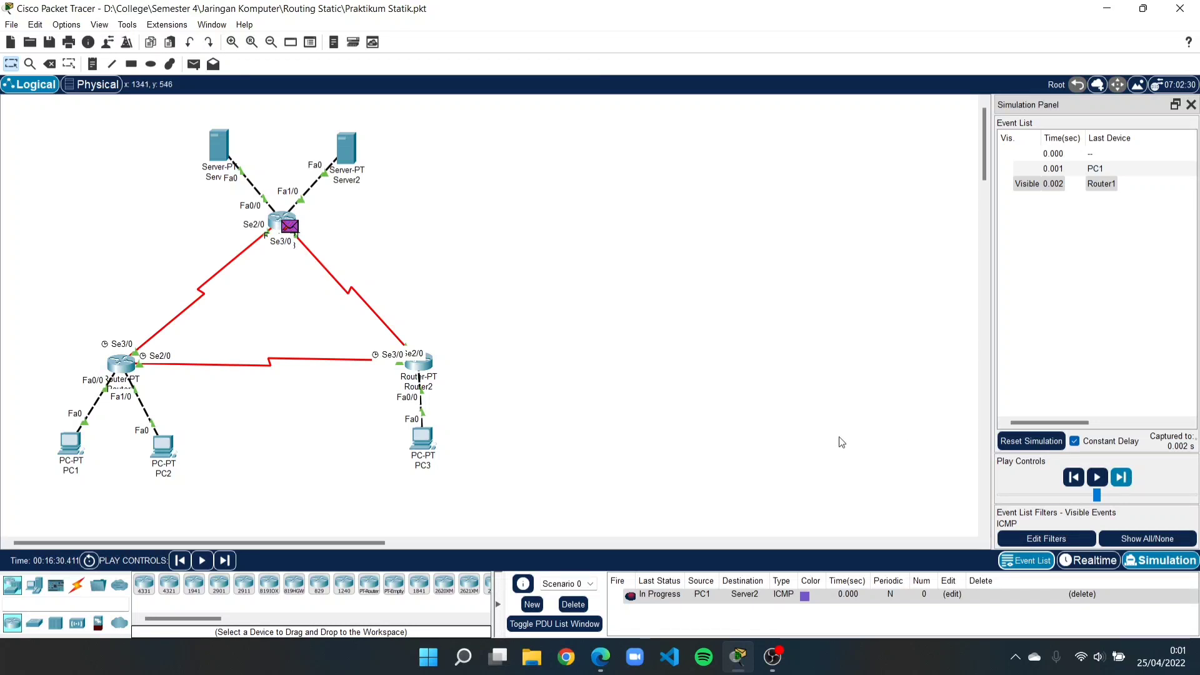
pyautogui.click(567, 604)
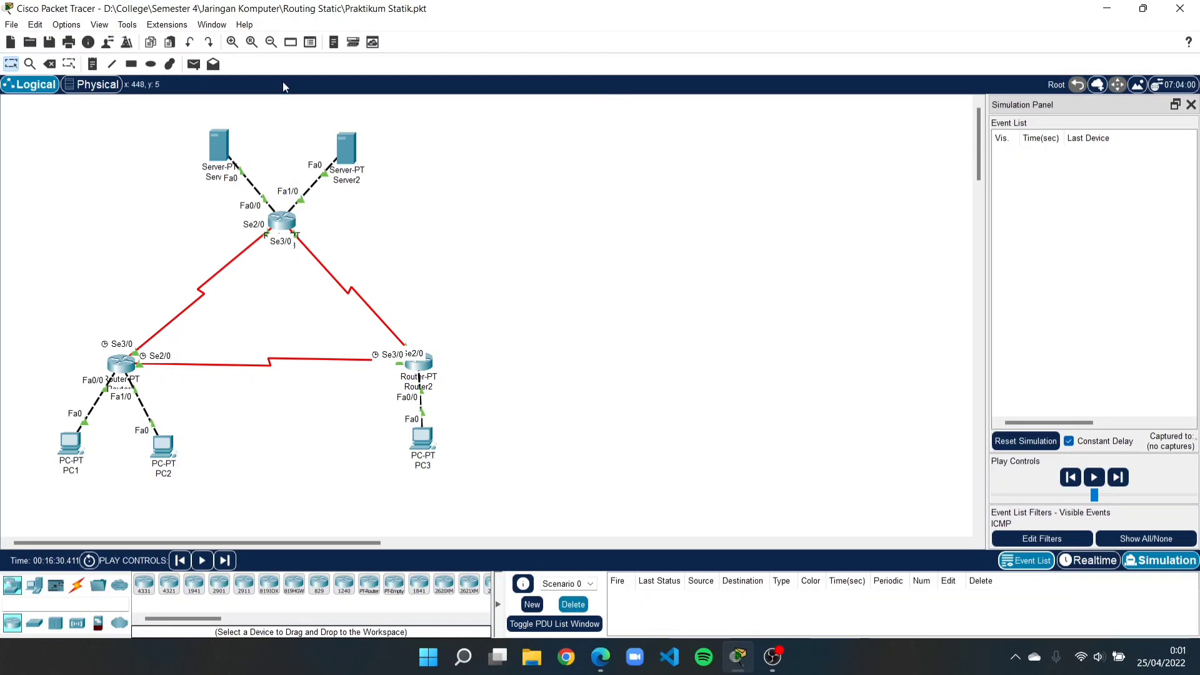
# Send a new simple PDU from PC1 to Server2, capture its full round trip event by event, and delete the scenario.
pyautogui.click(194, 64)
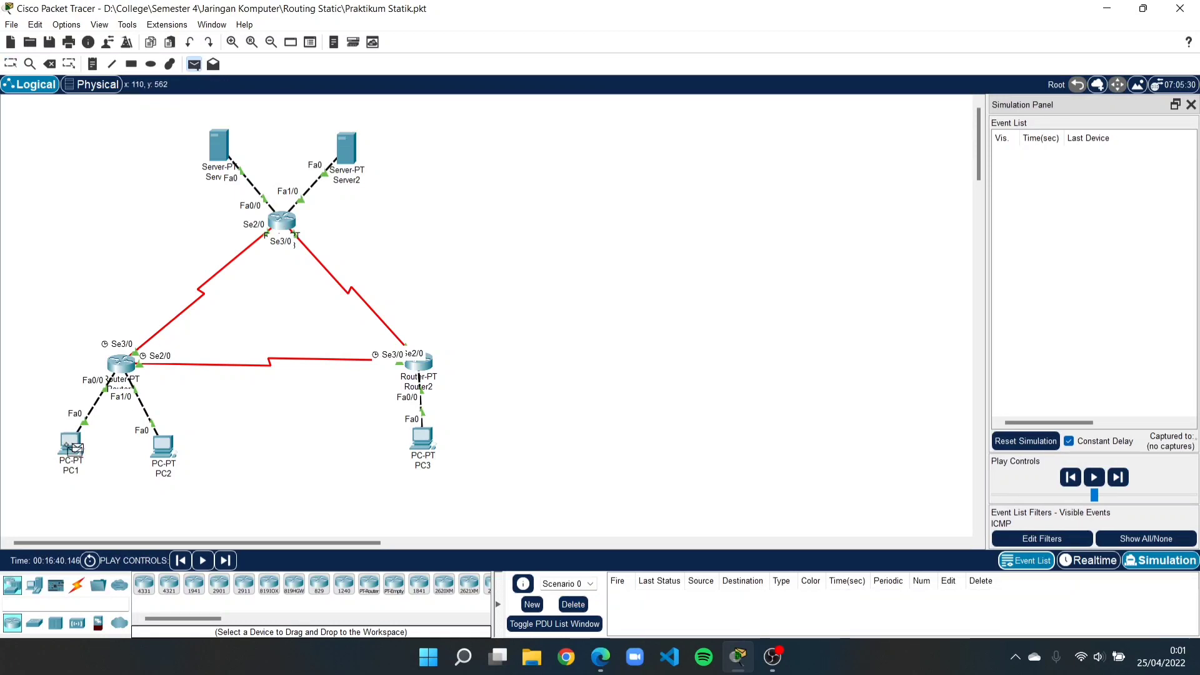
pyautogui.click(66, 443)
pyautogui.click(348, 154)
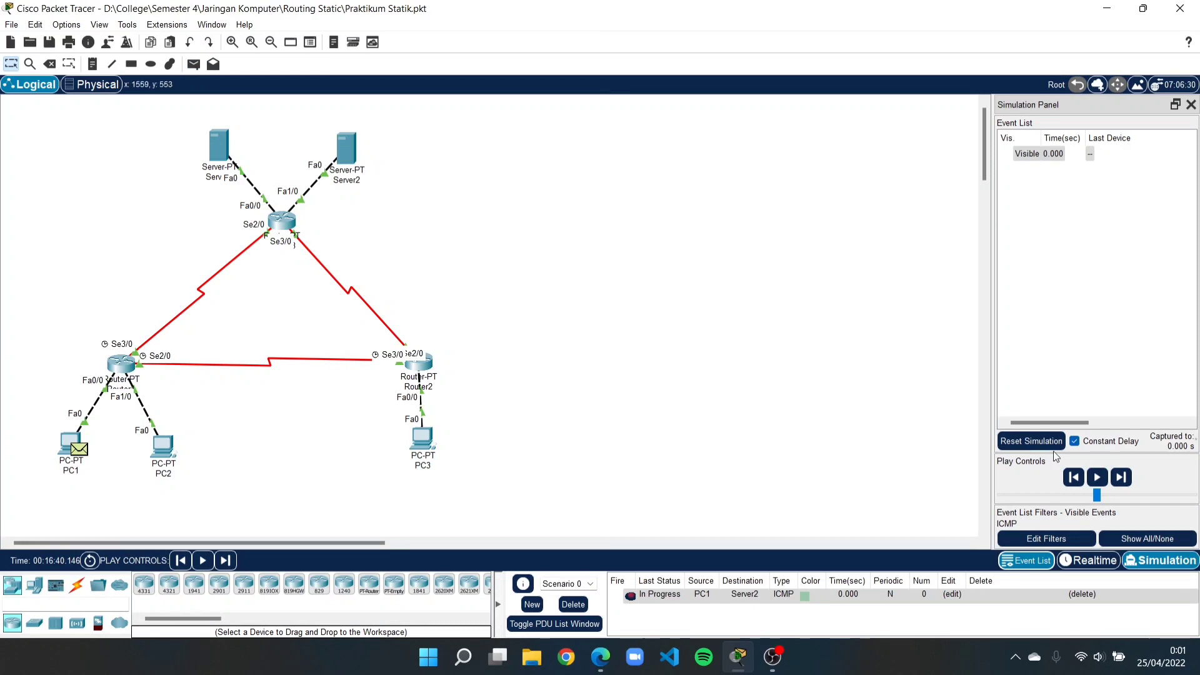
pyautogui.click(1121, 478)
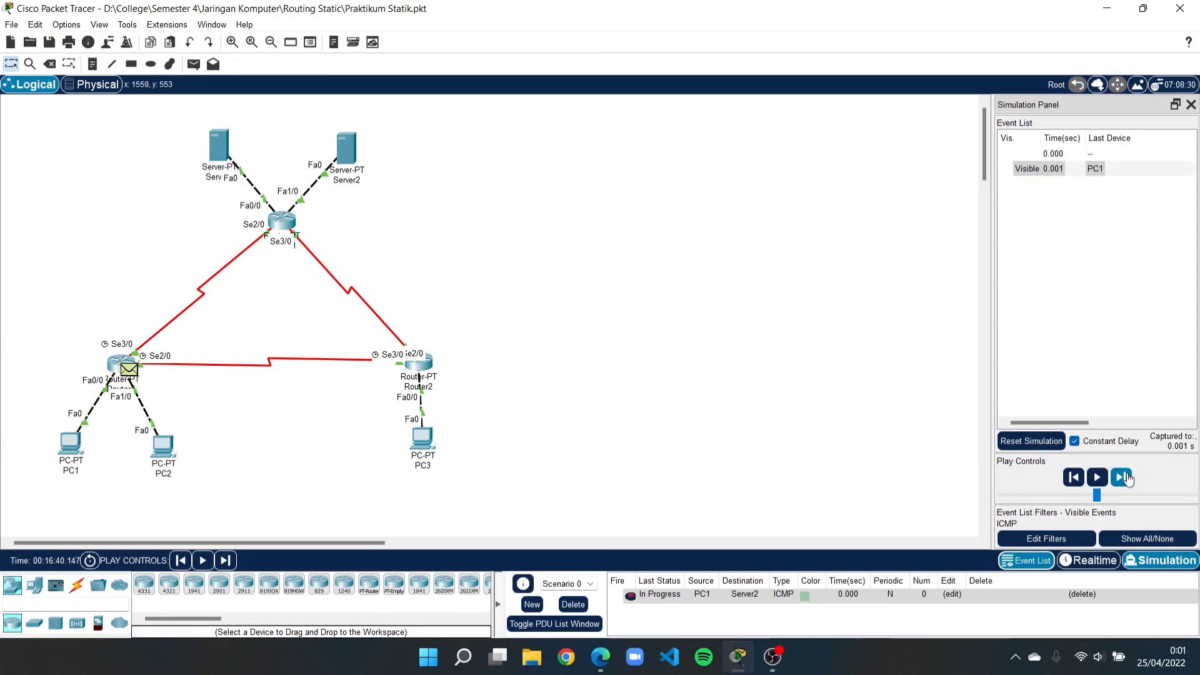
pyautogui.click(1122, 478)
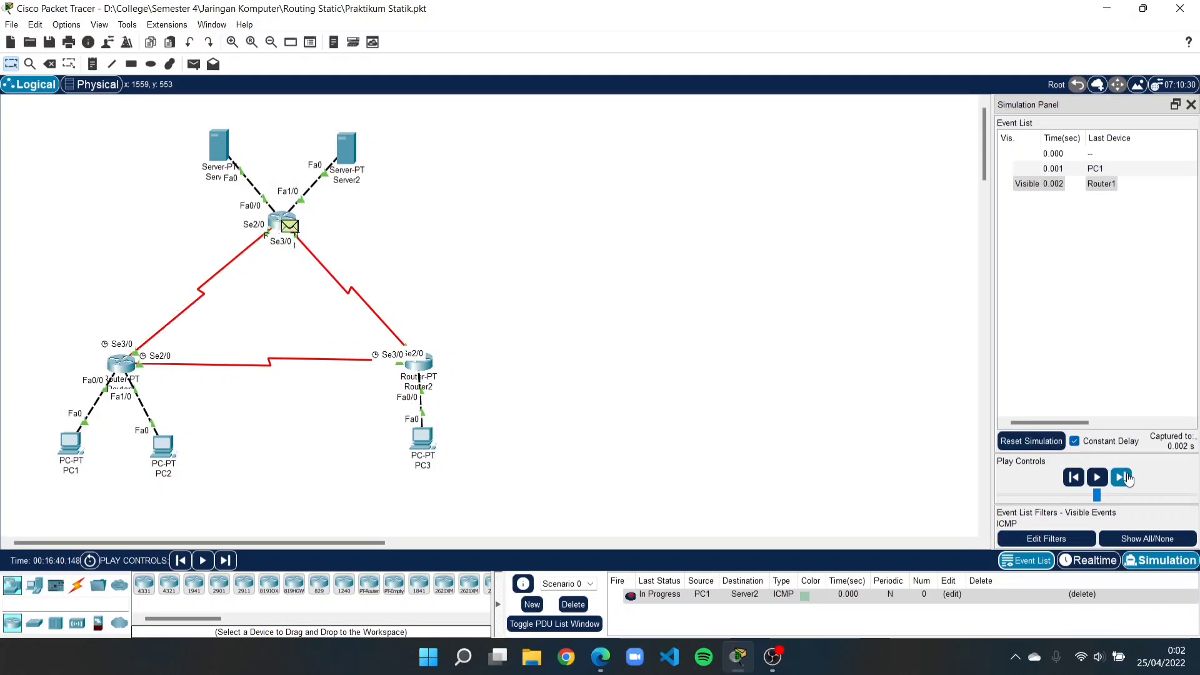
pyautogui.click(1123, 478)
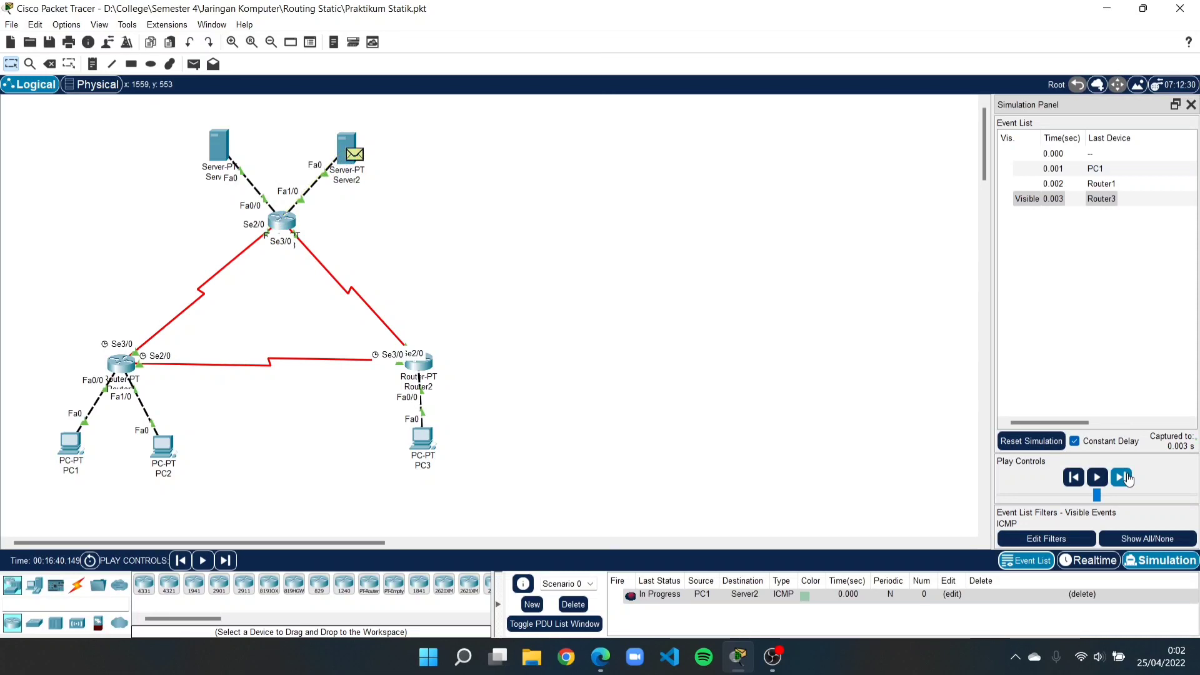
pyautogui.click(1123, 477)
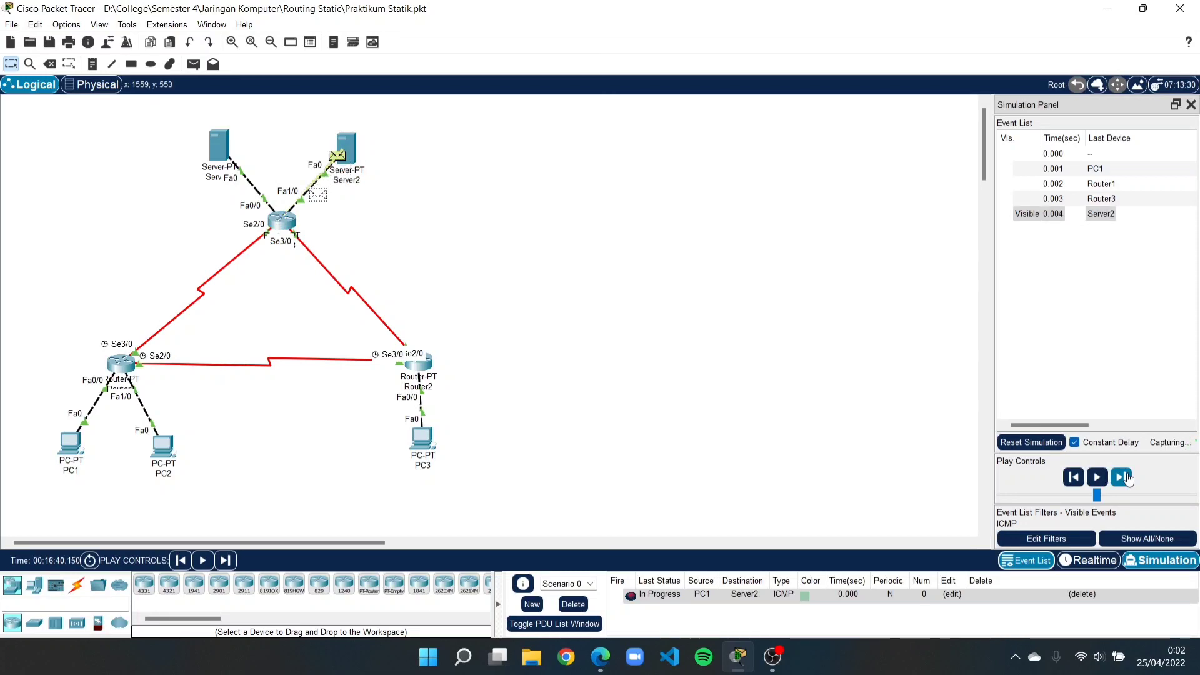
pyautogui.click(1123, 477)
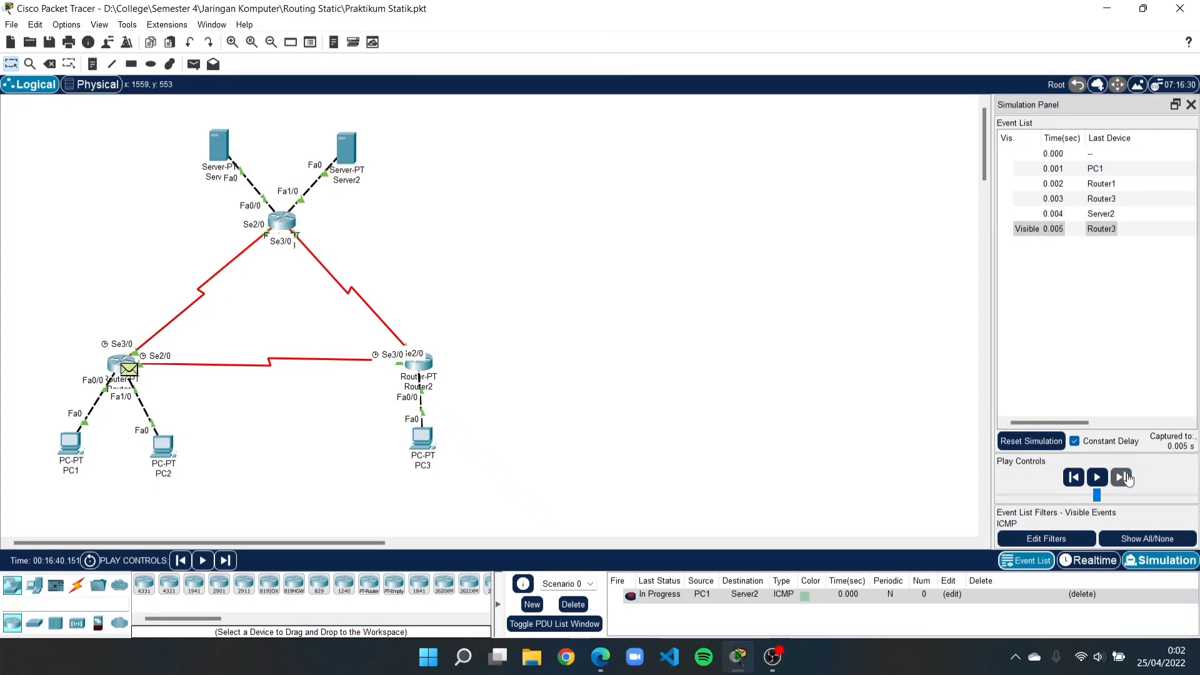
pyautogui.click(1127, 479)
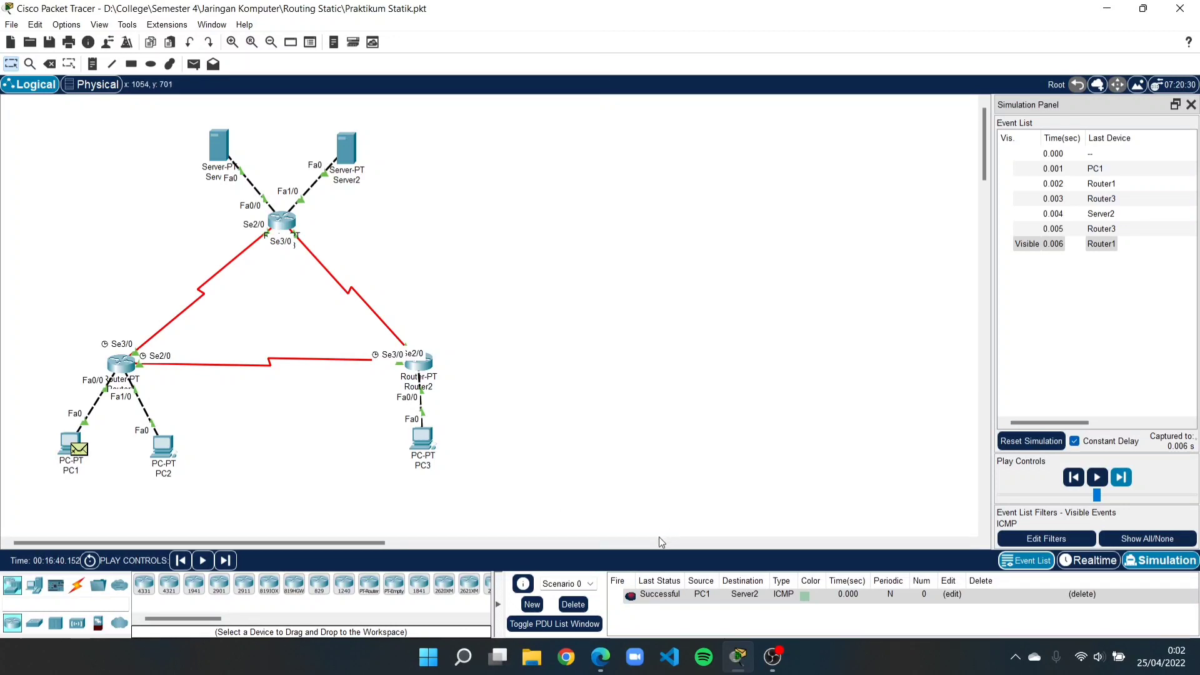
pyautogui.click(573, 605)
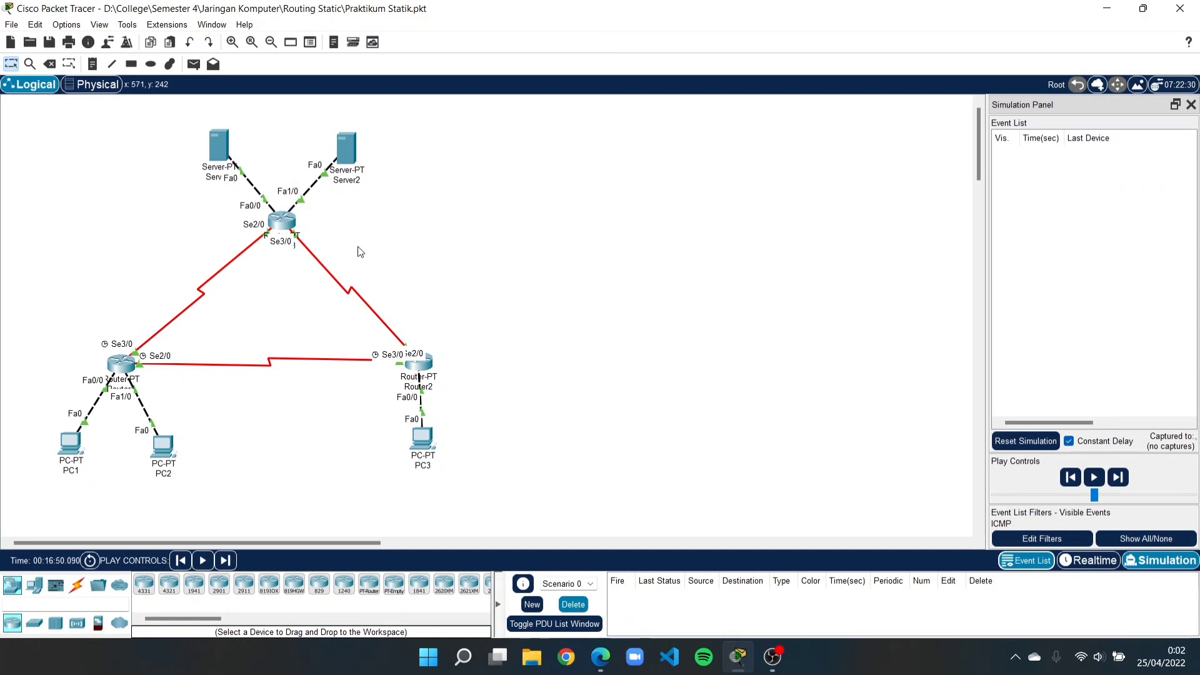
# Send a simple PDU from PC3 to PC1, capture its full round trip event by event, and delete the scenario.
pyautogui.click(194, 65)
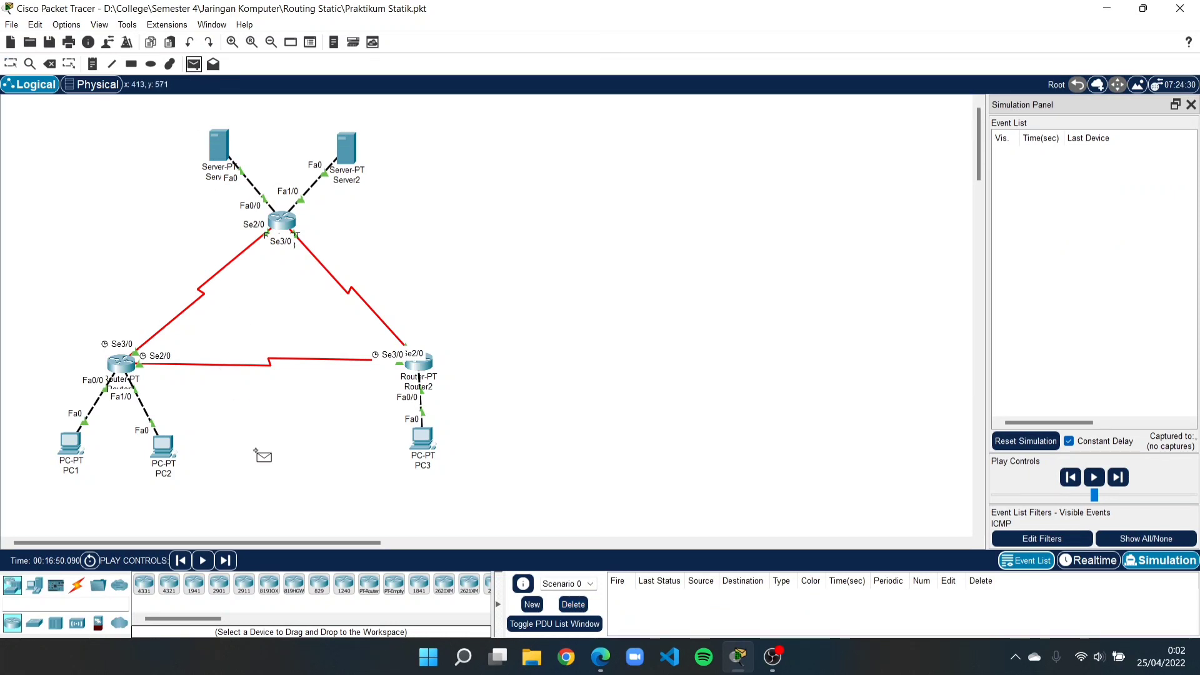
pyautogui.click(427, 443)
pyautogui.click(72, 458)
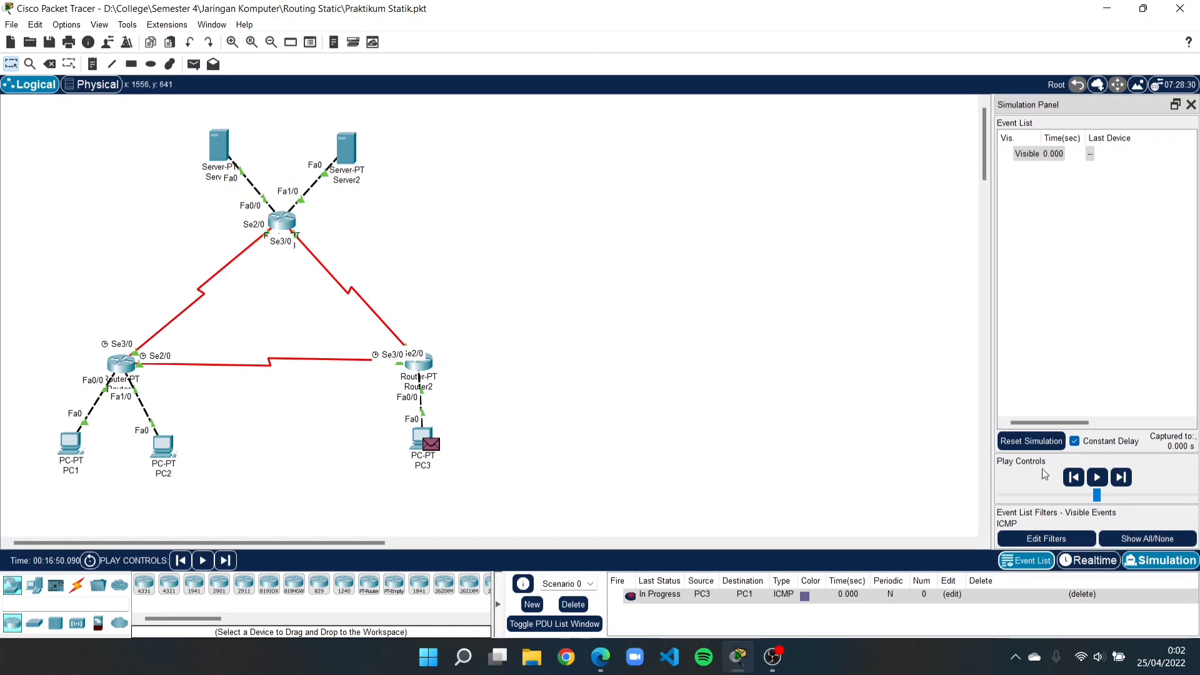
pyautogui.click(1122, 478)
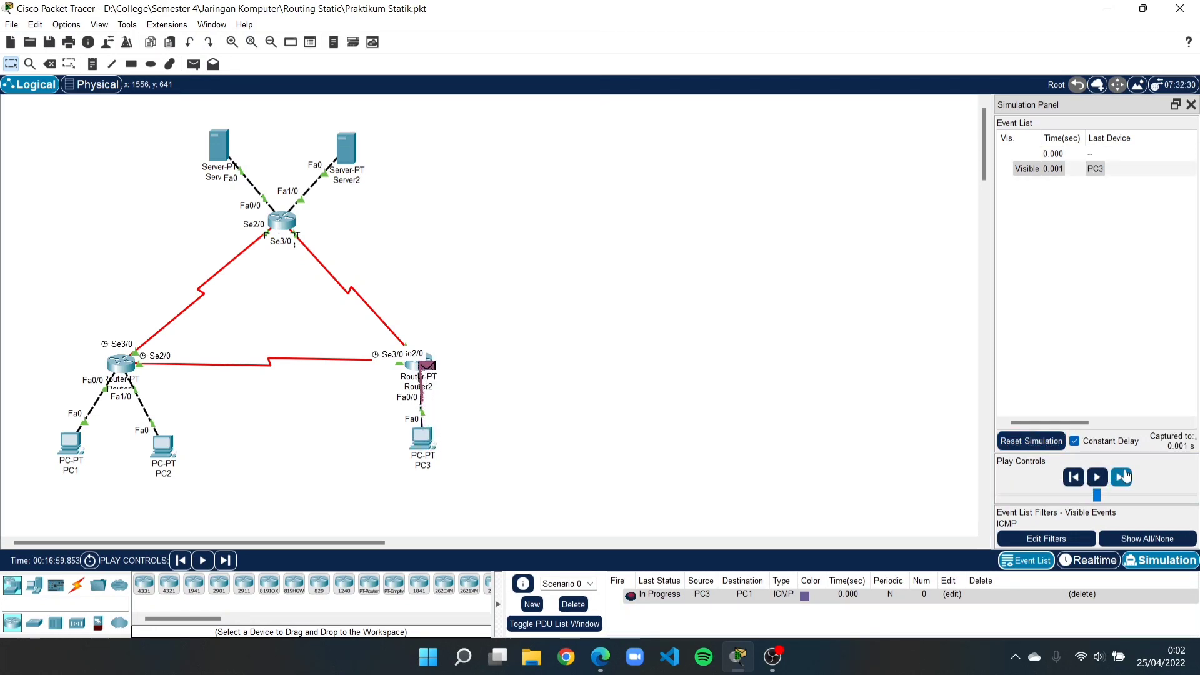
pyautogui.click(1122, 478)
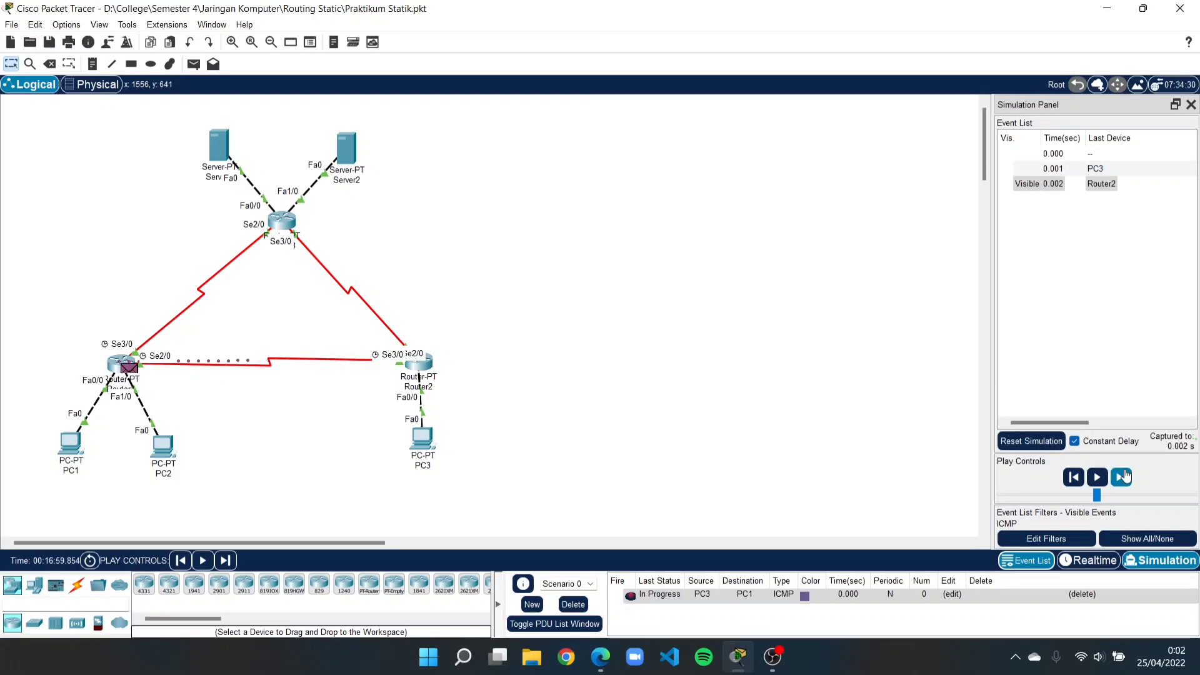
pyautogui.click(1122, 477)
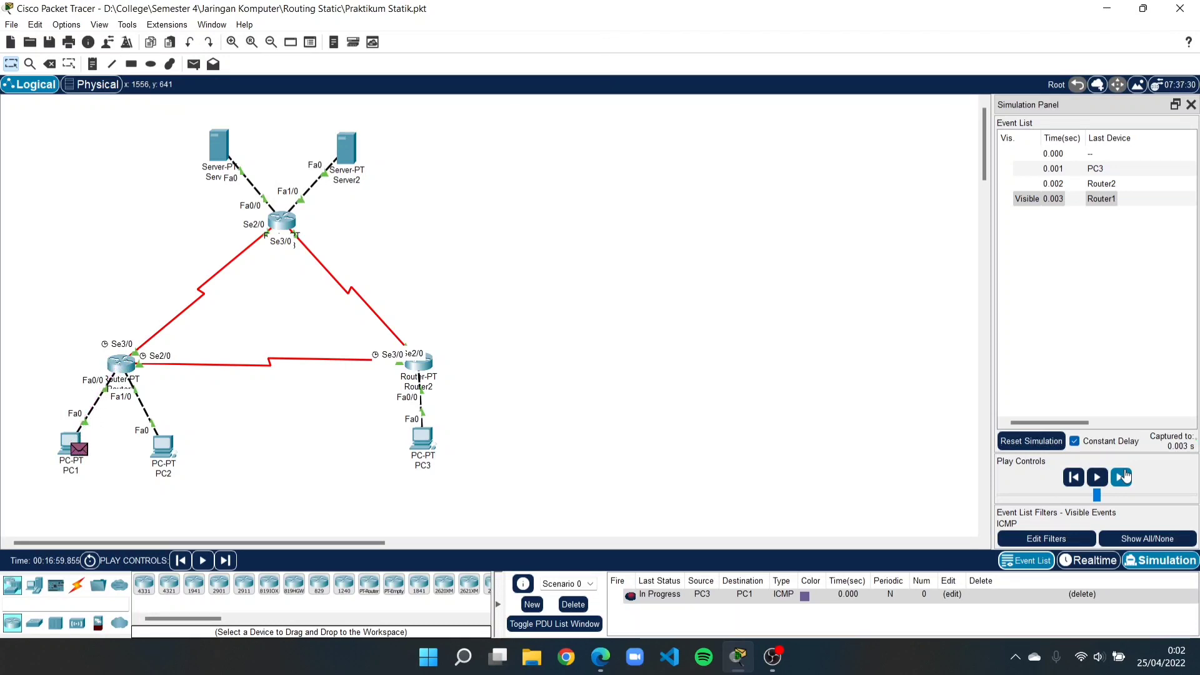
pyautogui.click(1122, 478)
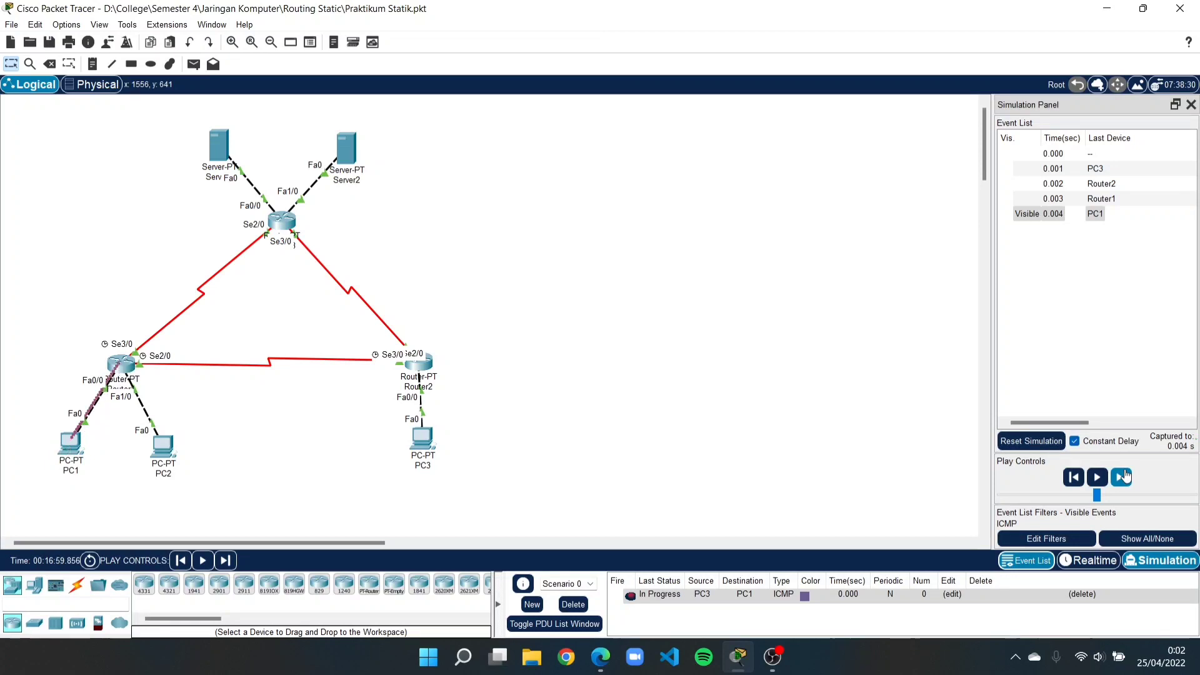
pyautogui.click(1122, 477)
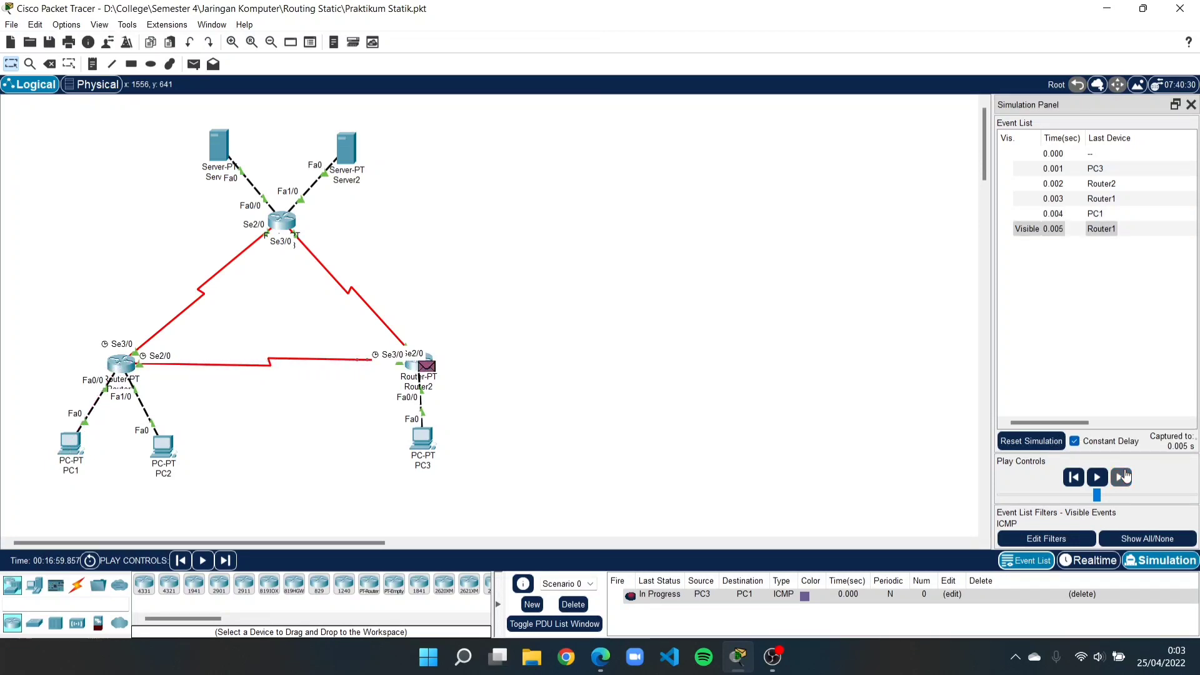
pyautogui.click(1122, 478)
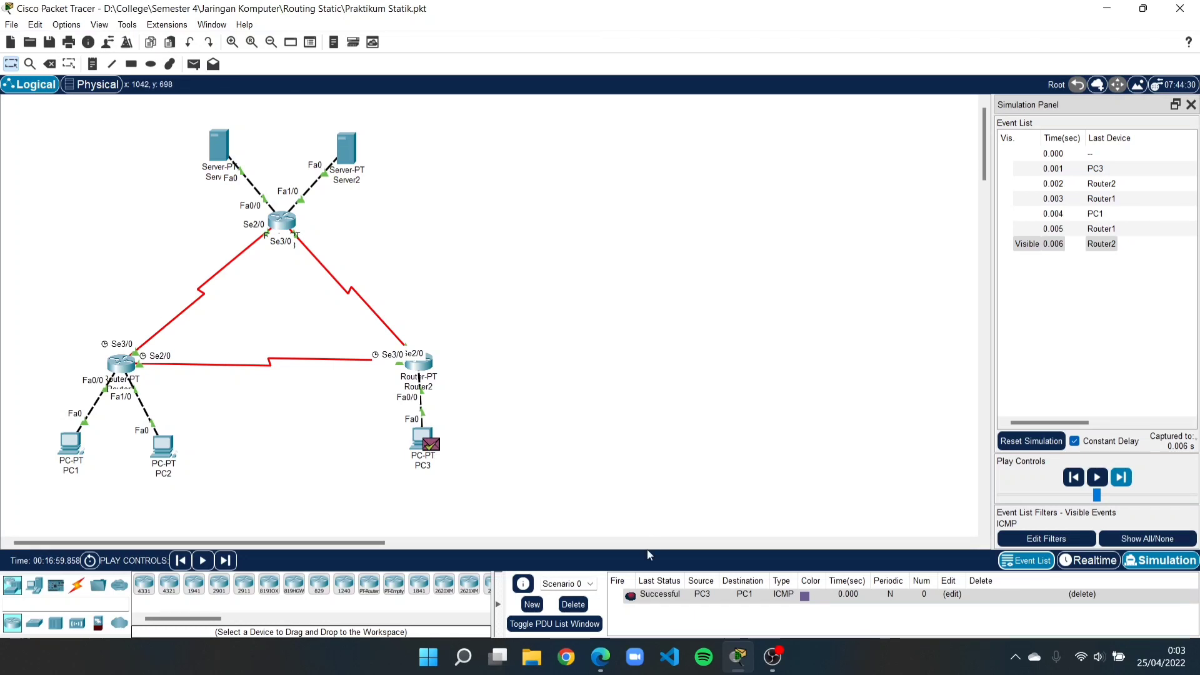
pyautogui.click(572, 605)
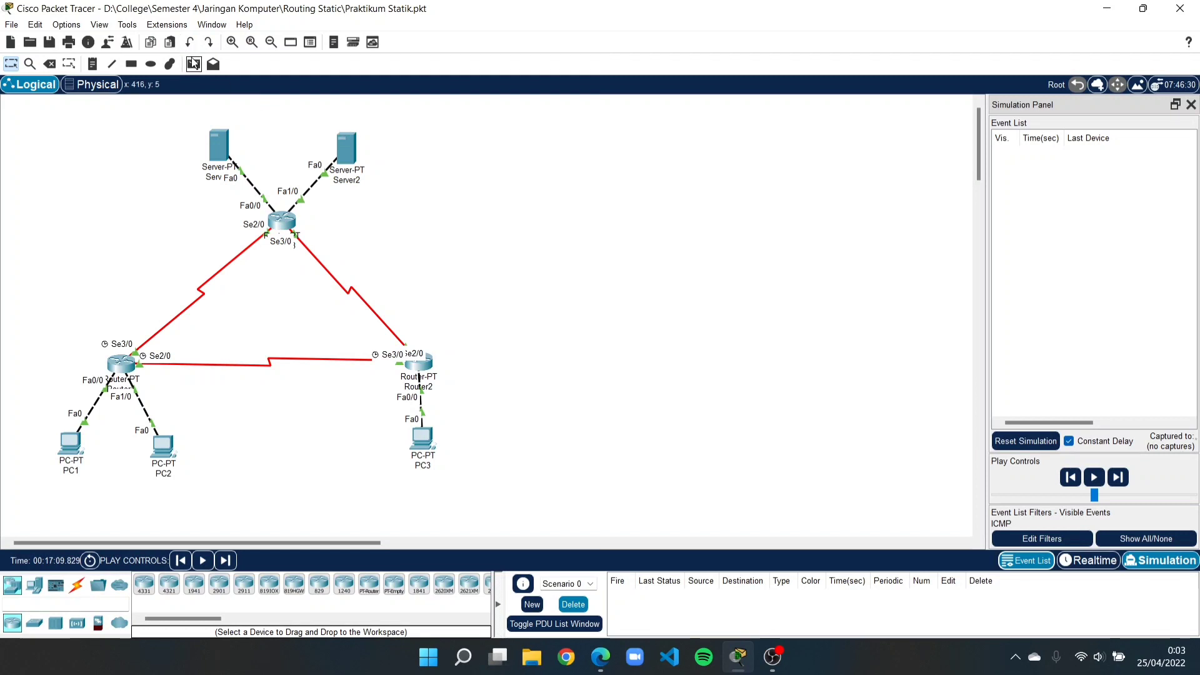
# Send a simple PDU from PC3 to PC2, capture its full round trip event by event, and delete the scenario.
pyautogui.click(194, 65)
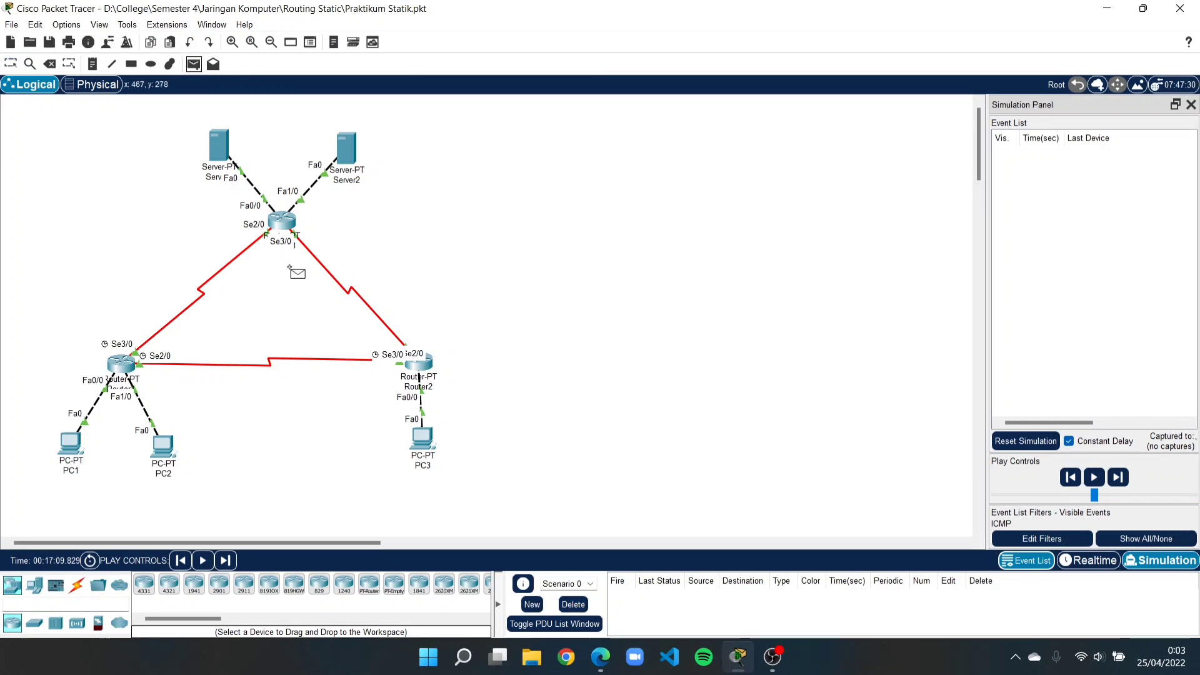
pyautogui.click(423, 442)
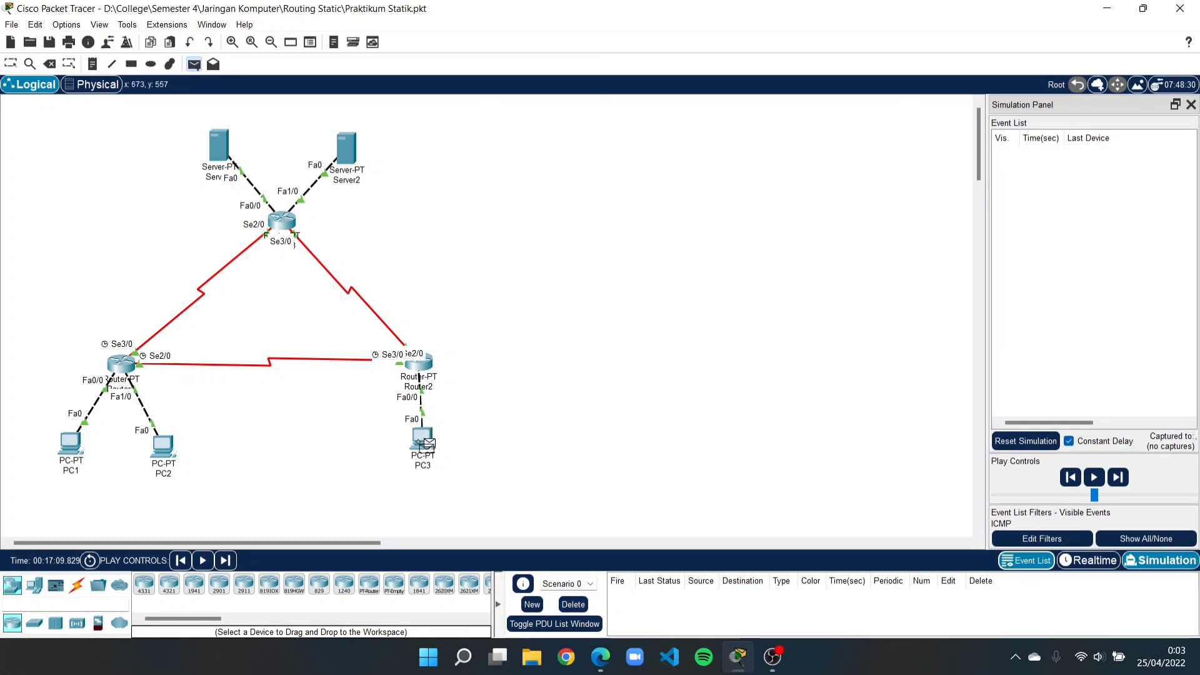
pyautogui.click(165, 447)
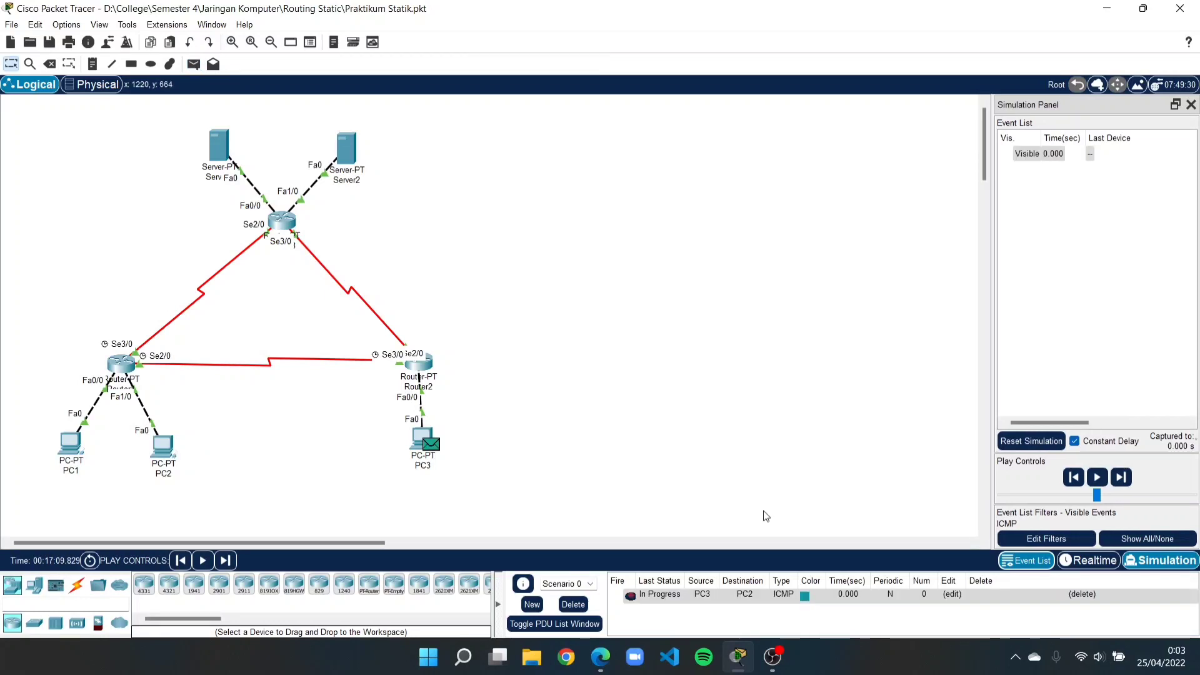
pyautogui.click(1128, 477)
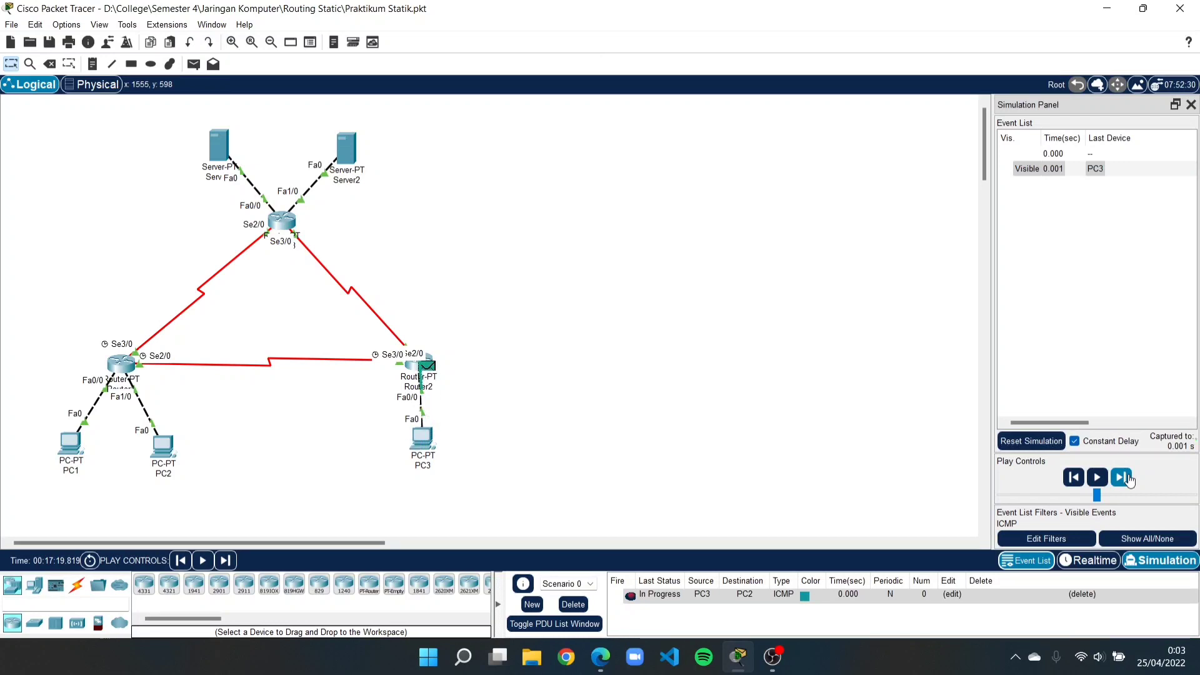
pyautogui.click(1128, 477)
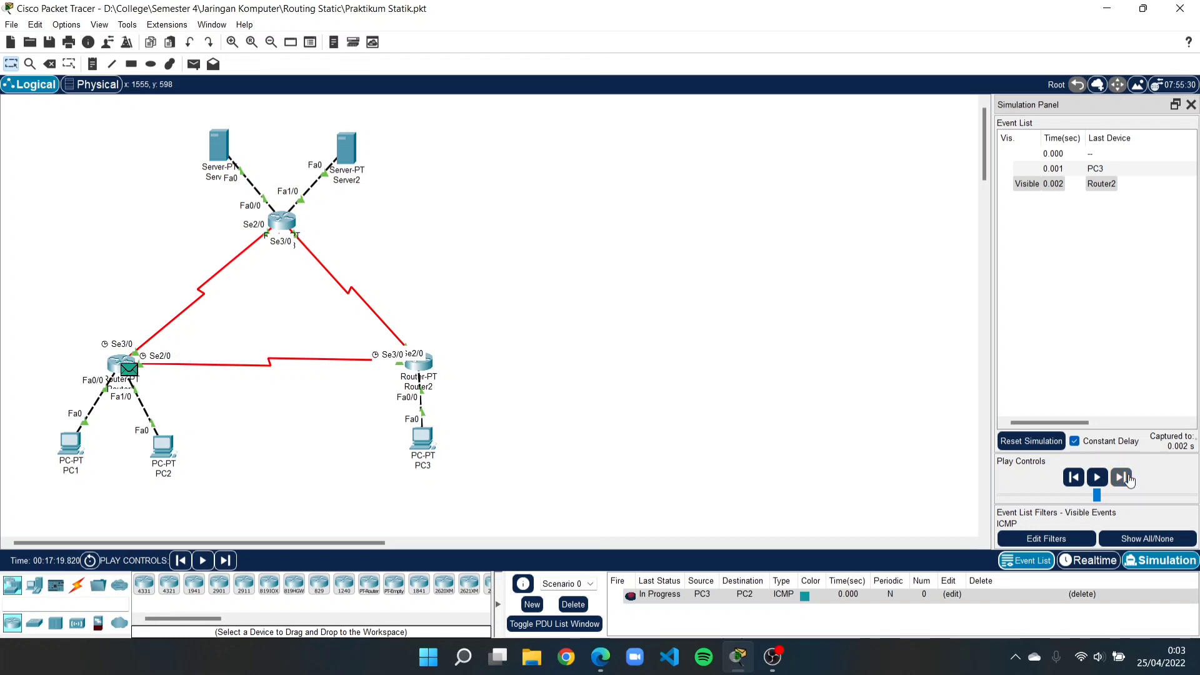
pyautogui.click(1128, 477)
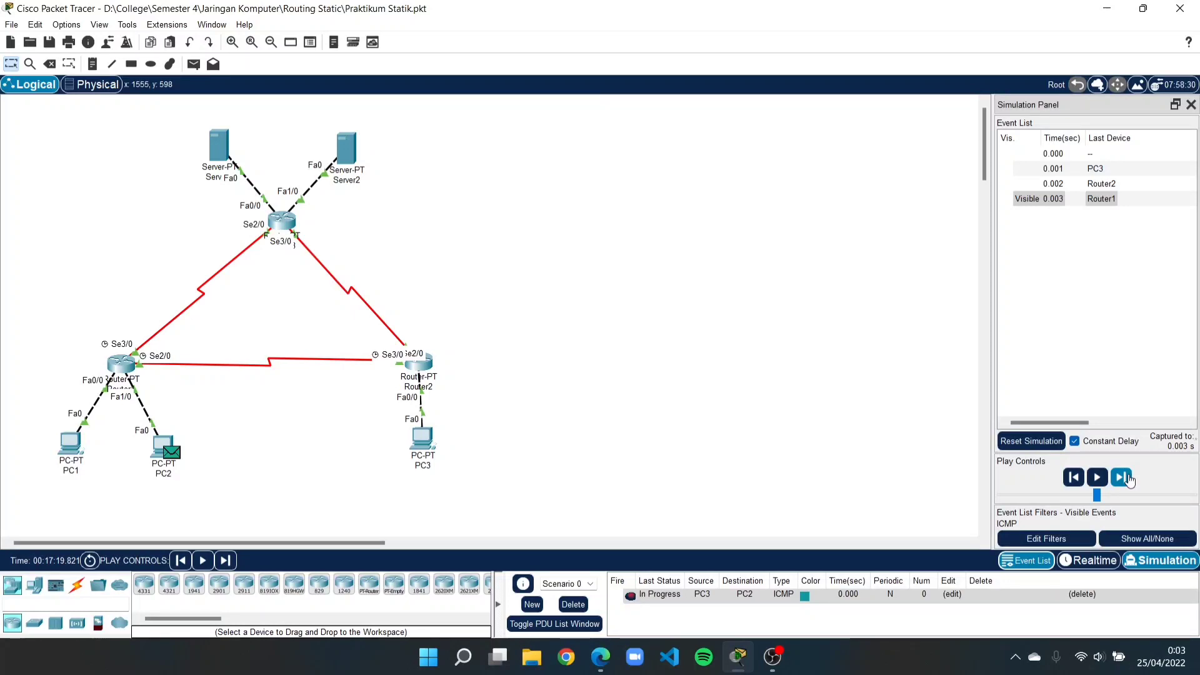
pyautogui.click(1122, 477)
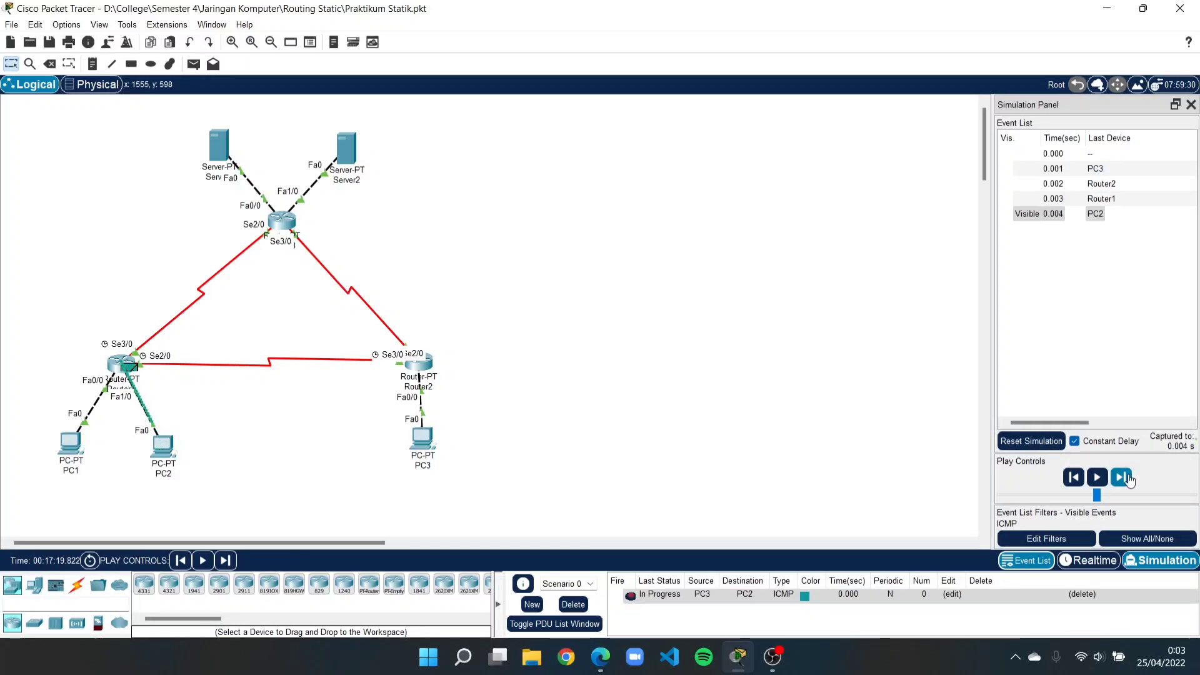
pyautogui.click(1122, 477)
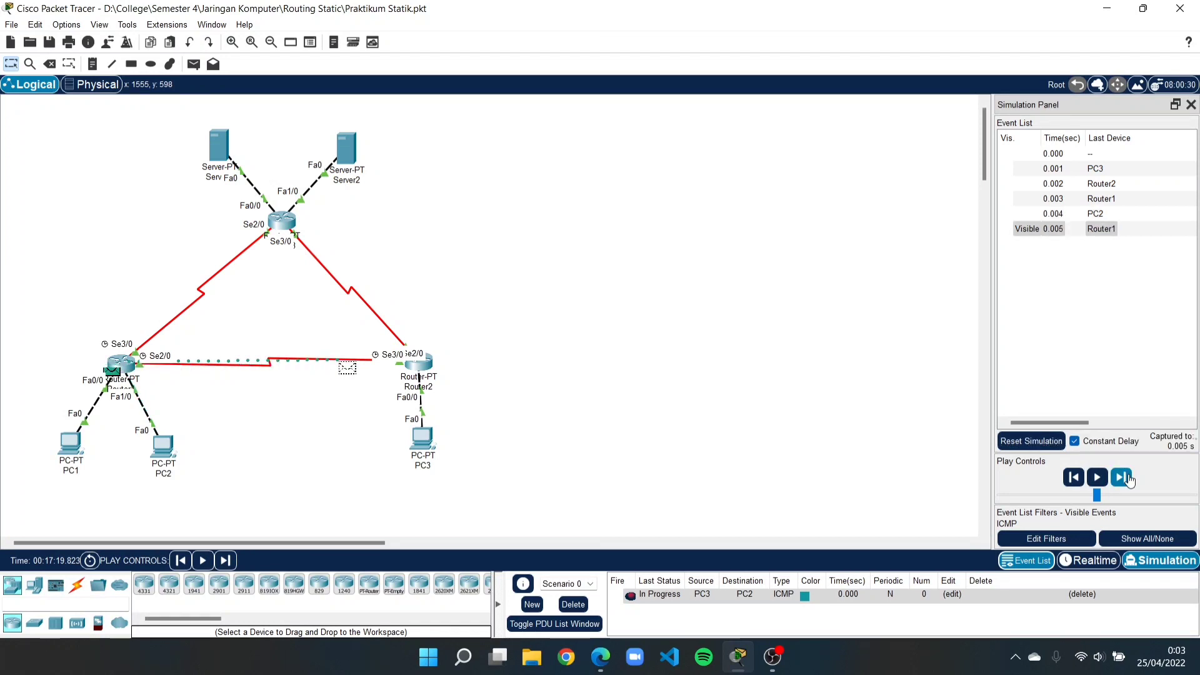
pyautogui.click(1127, 478)
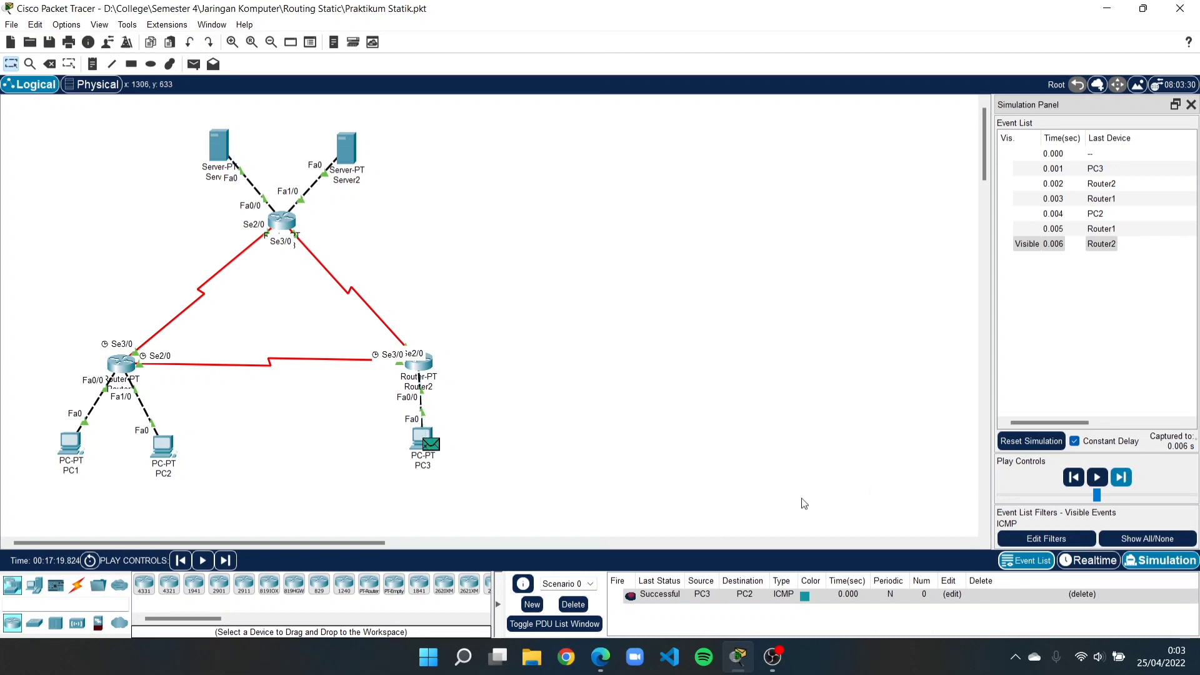
pyautogui.click(572, 604)
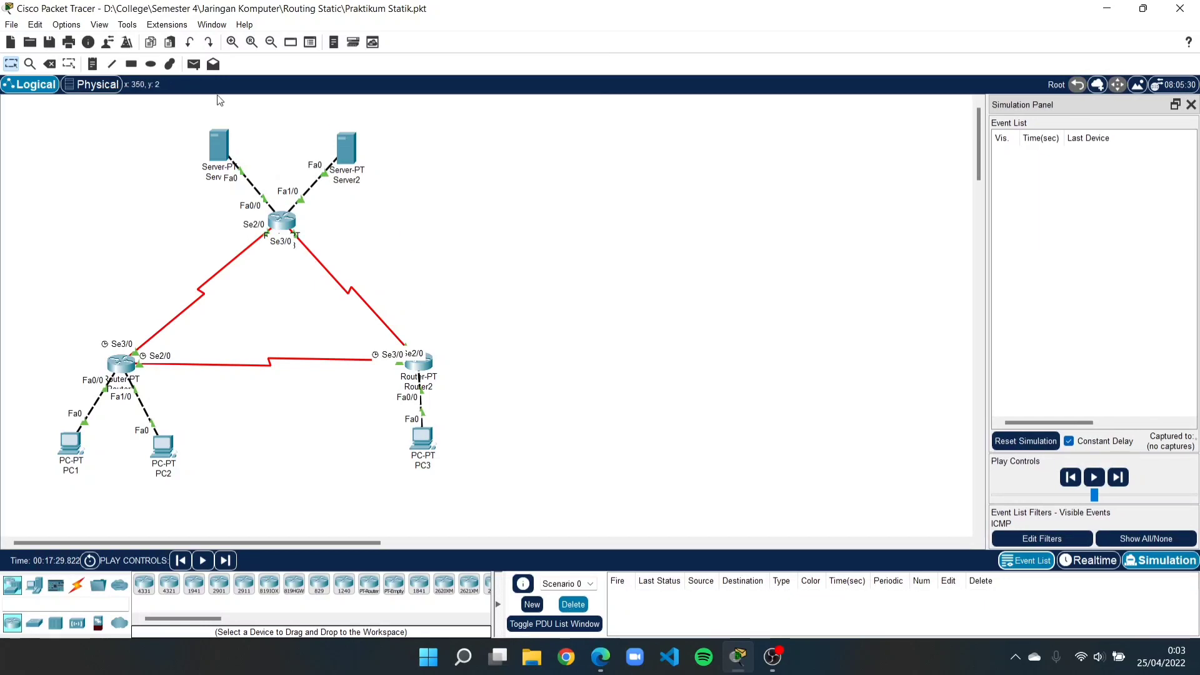
# Send a simple PDU from PC3 to Server1, capture its full round trip event by event, and delete the scenario.
pyautogui.click(195, 65)
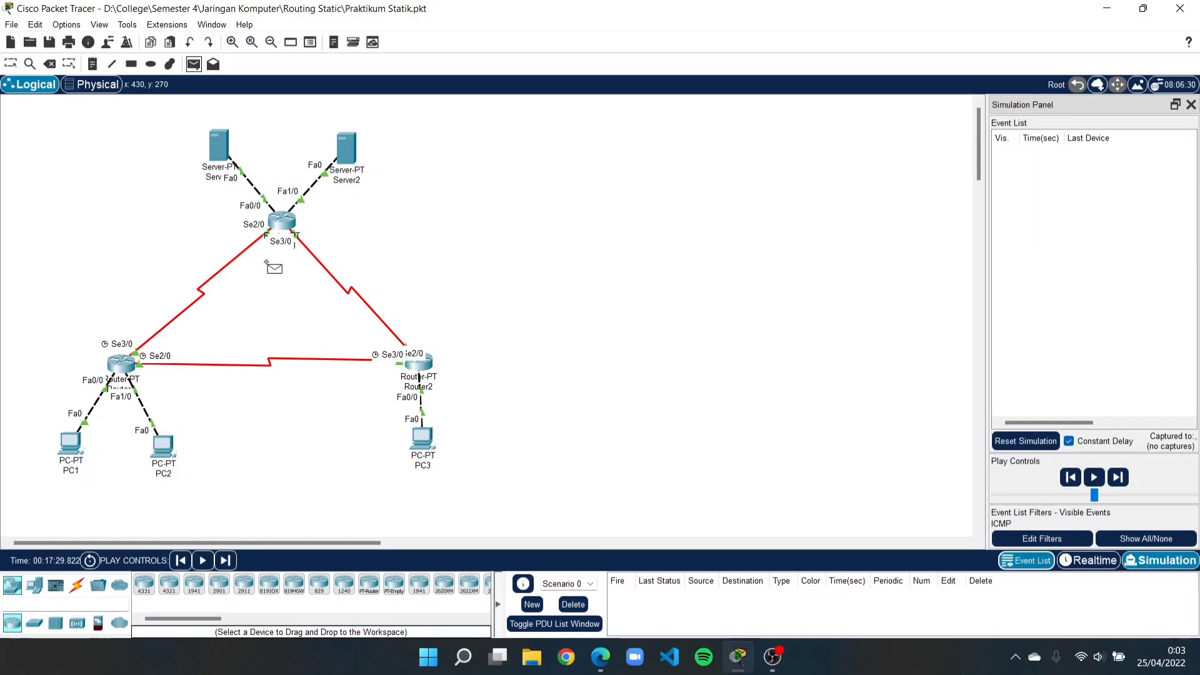
pyautogui.click(410, 433)
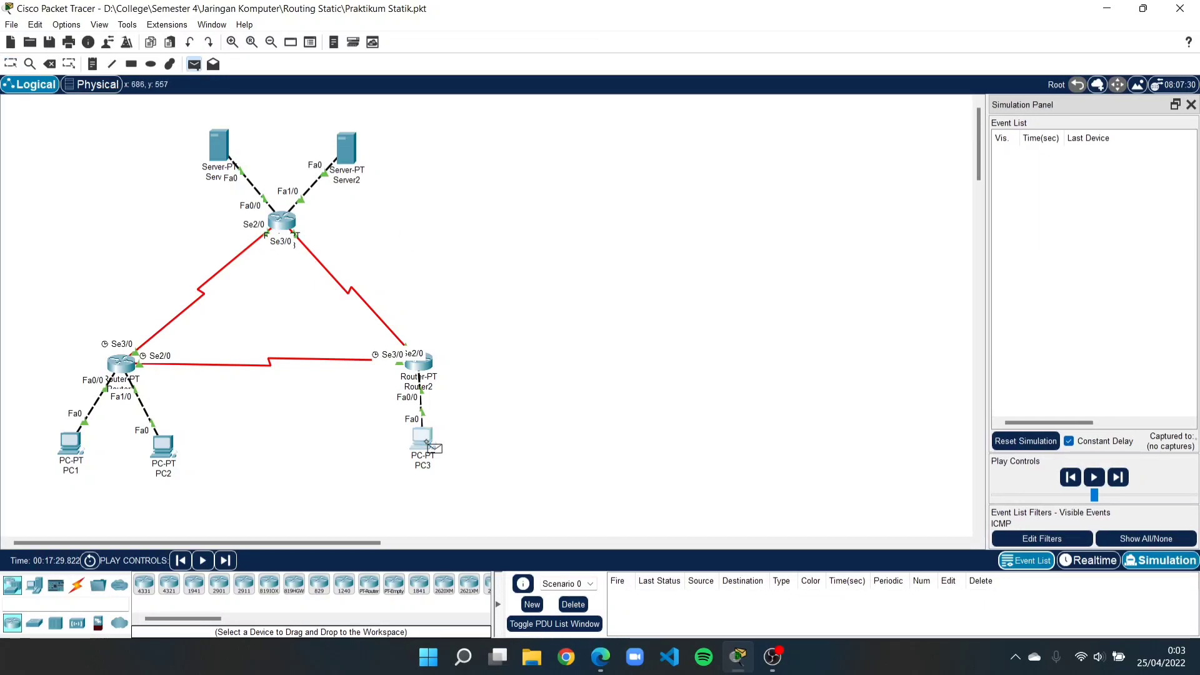
pyautogui.click(223, 148)
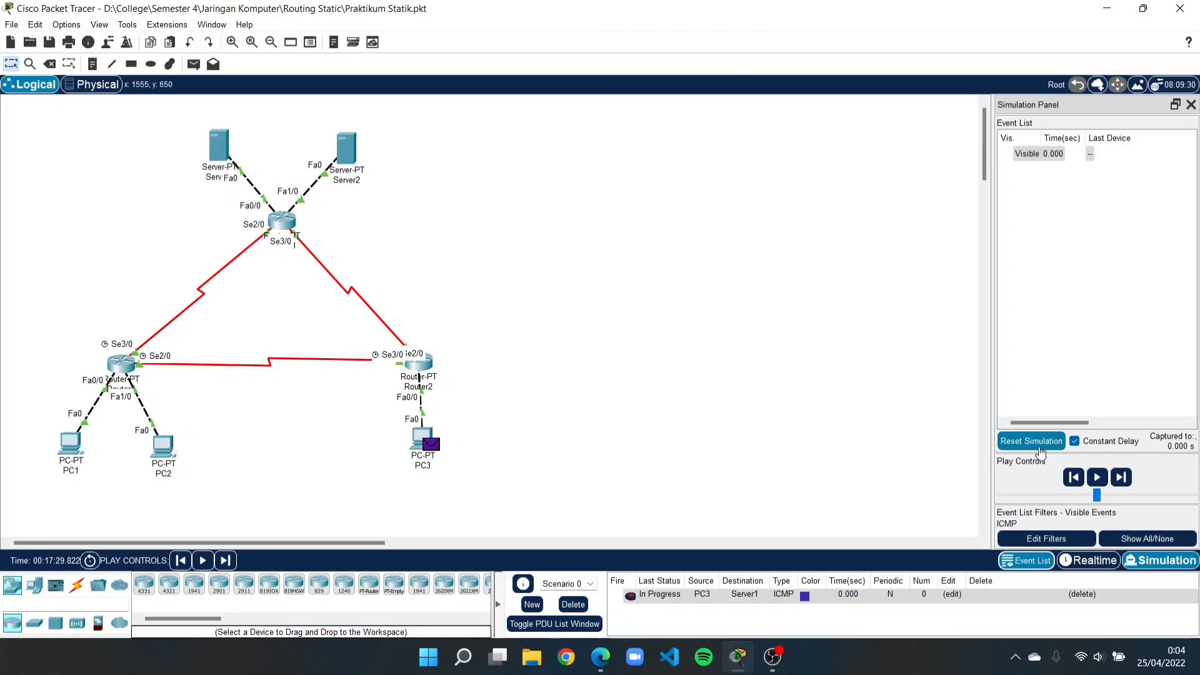
pyautogui.click(1122, 479)
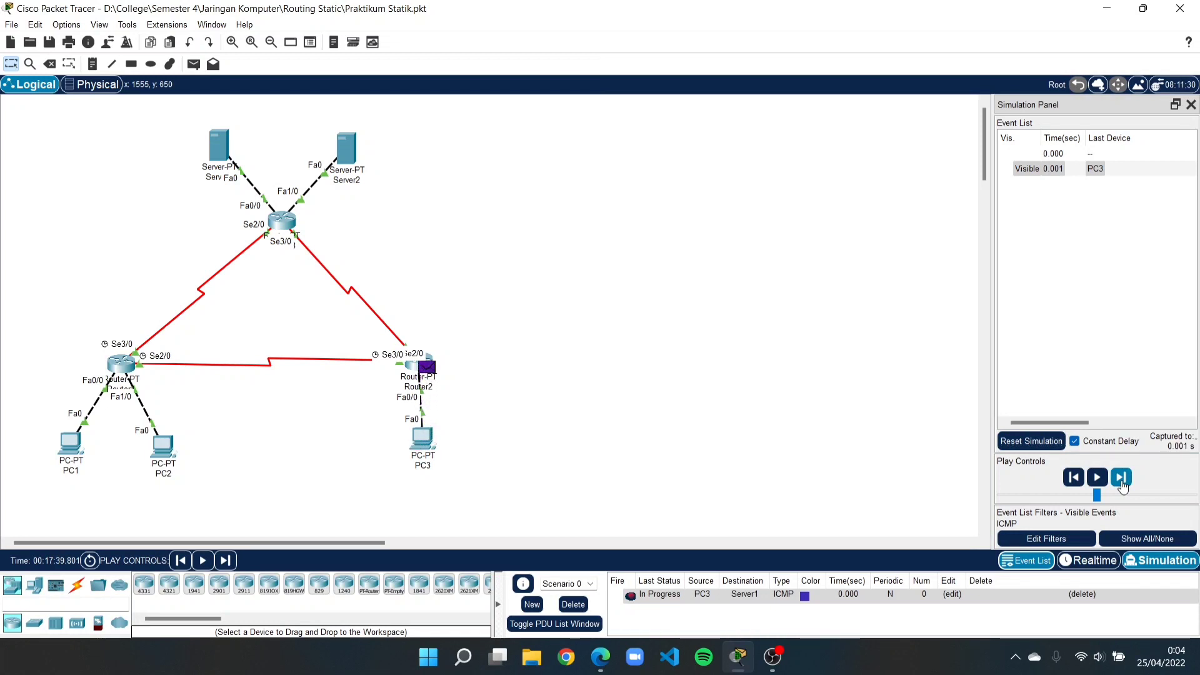
pyautogui.click(1122, 480)
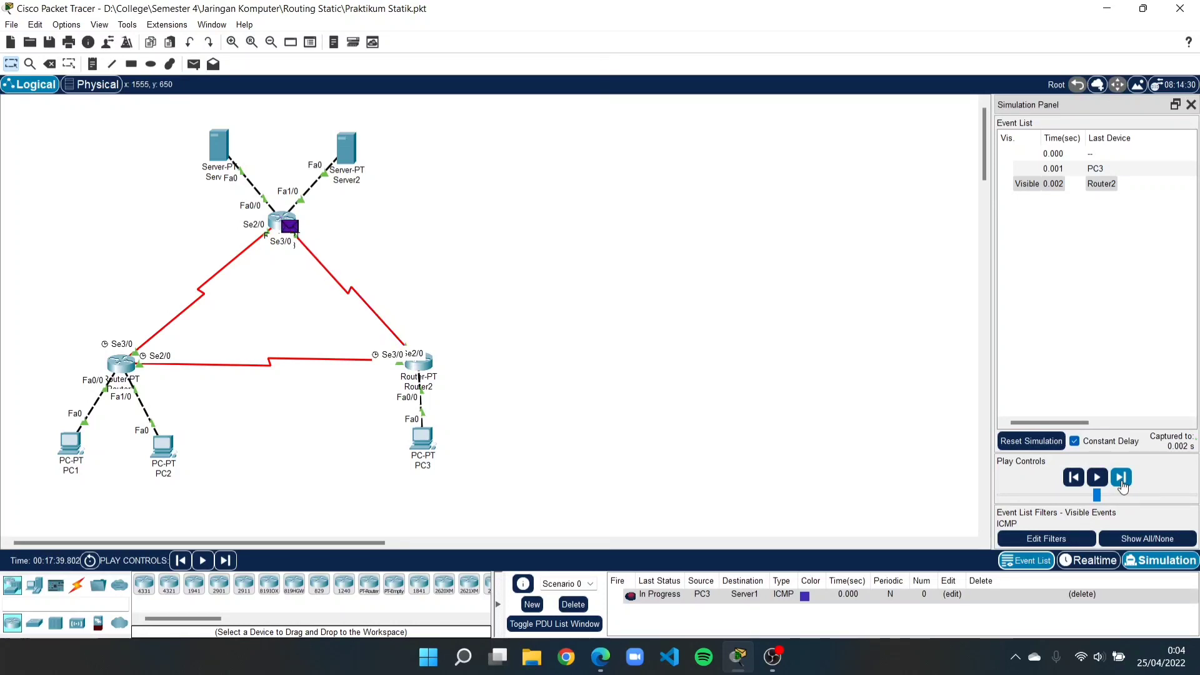
pyautogui.click(1122, 483)
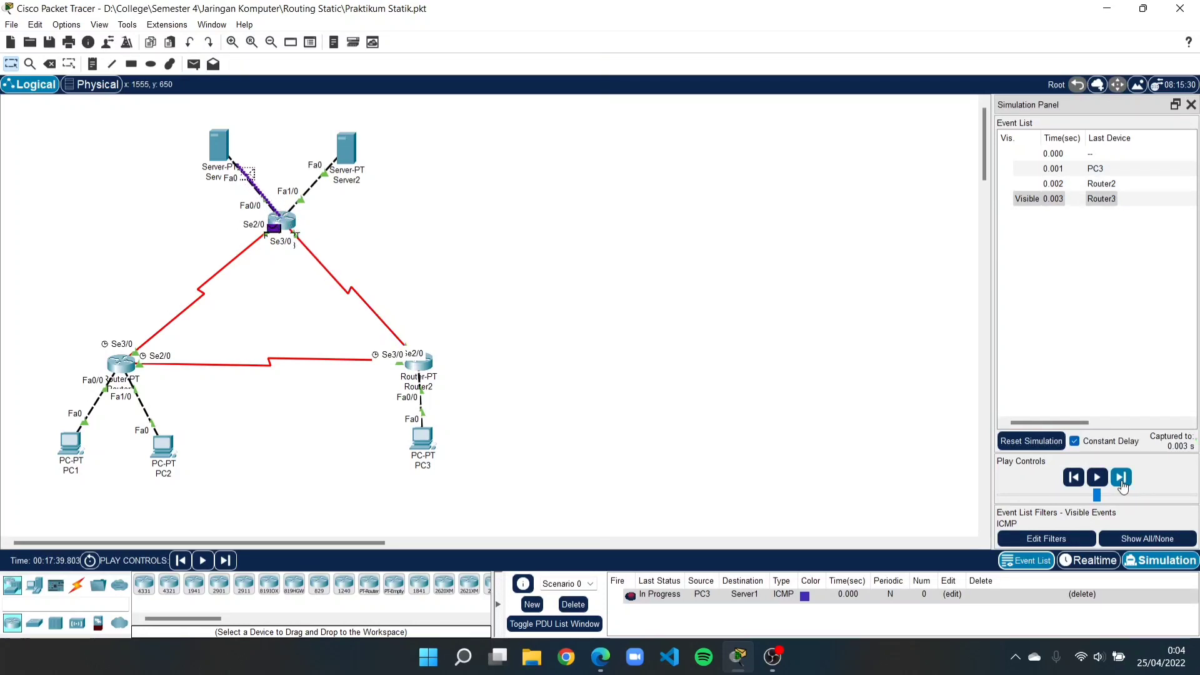
pyautogui.click(1123, 483)
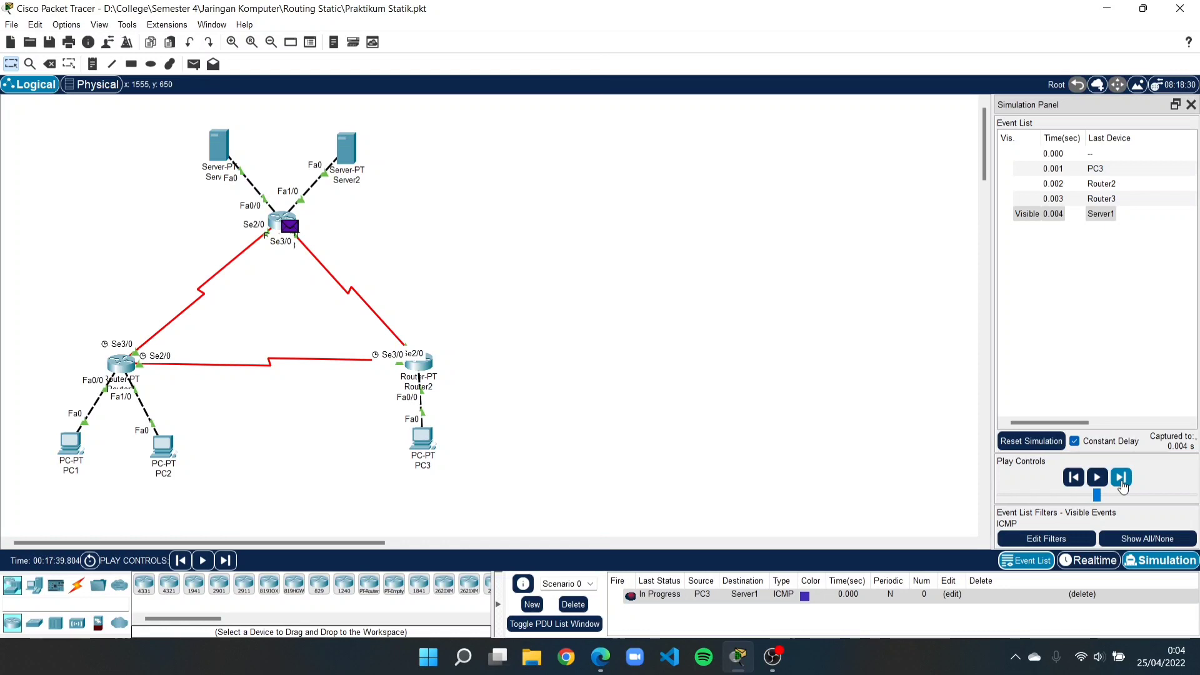
pyautogui.click(1121, 479)
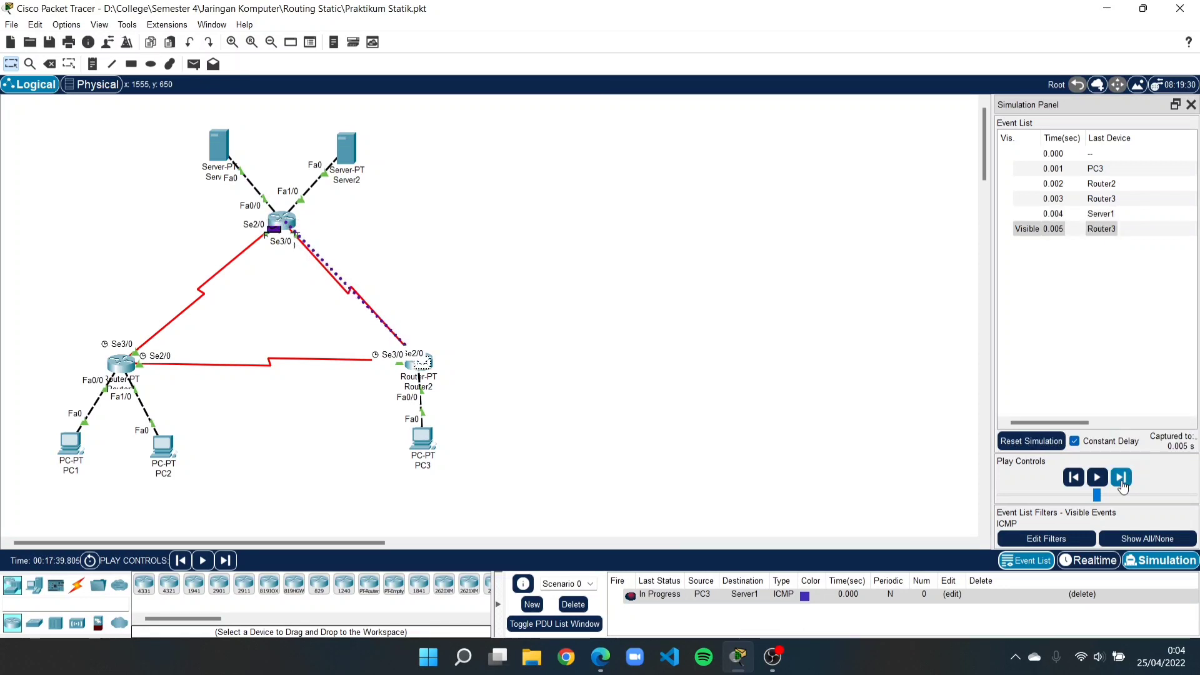
pyautogui.click(1122, 479)
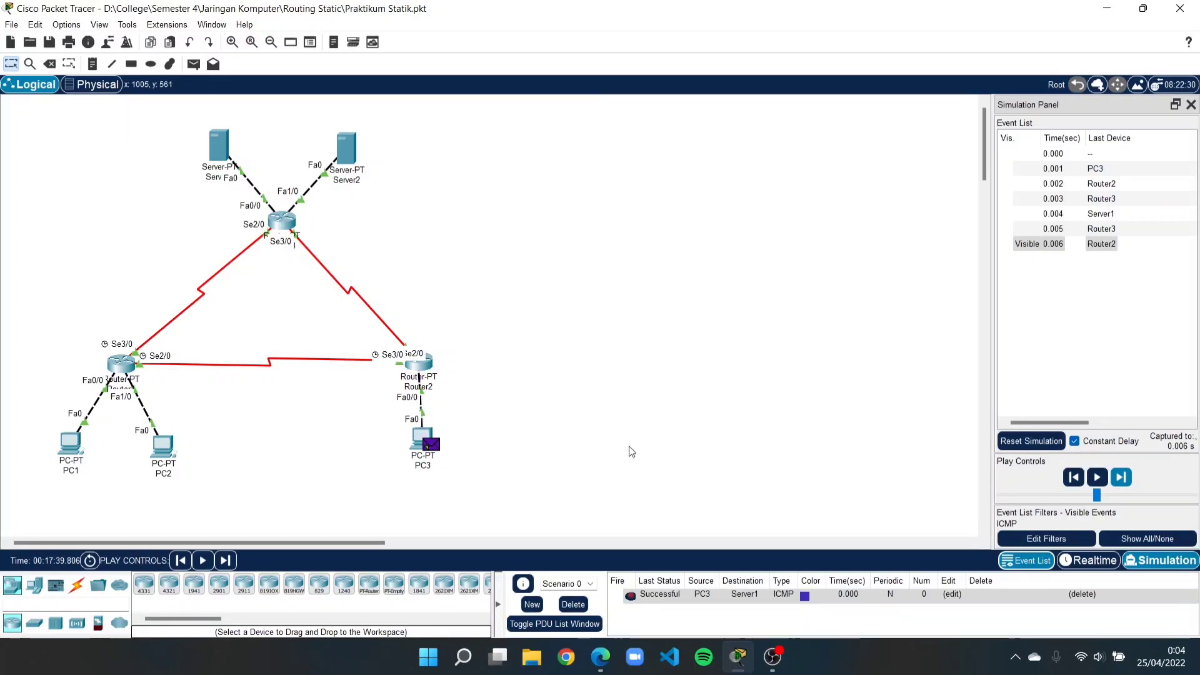
pyautogui.click(581, 605)
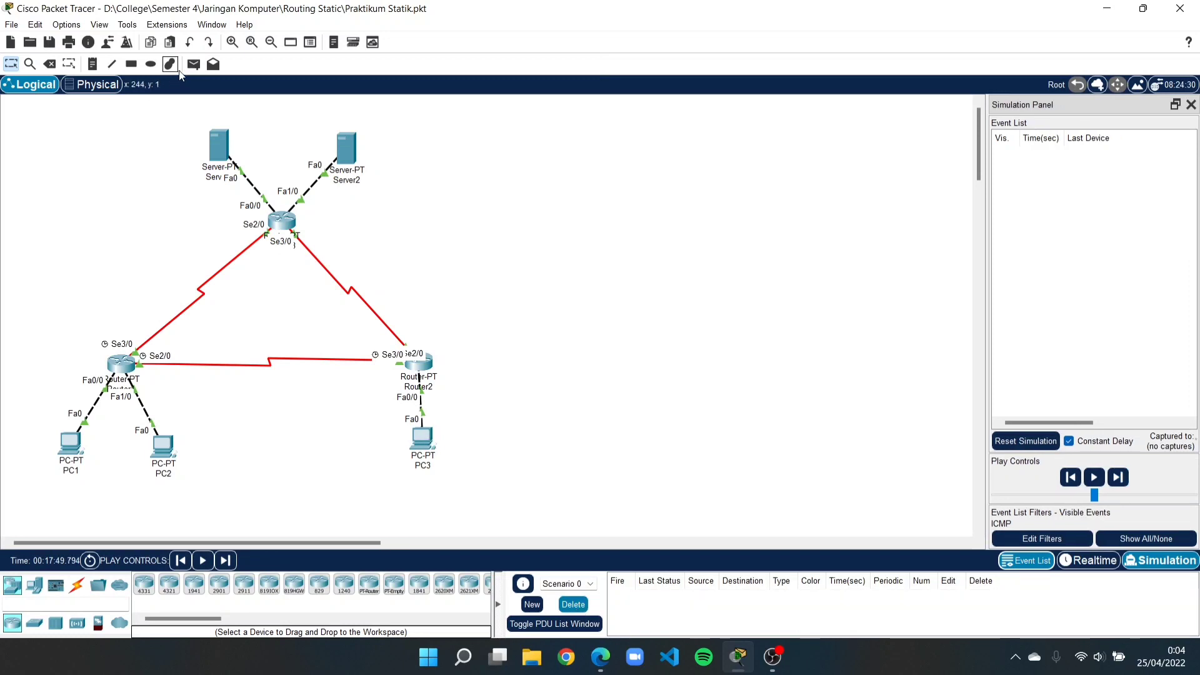
# Send a simple PDU from PC3 to Server2, capture its full round trip event by event, and delete the scenario.
pyautogui.click(195, 64)
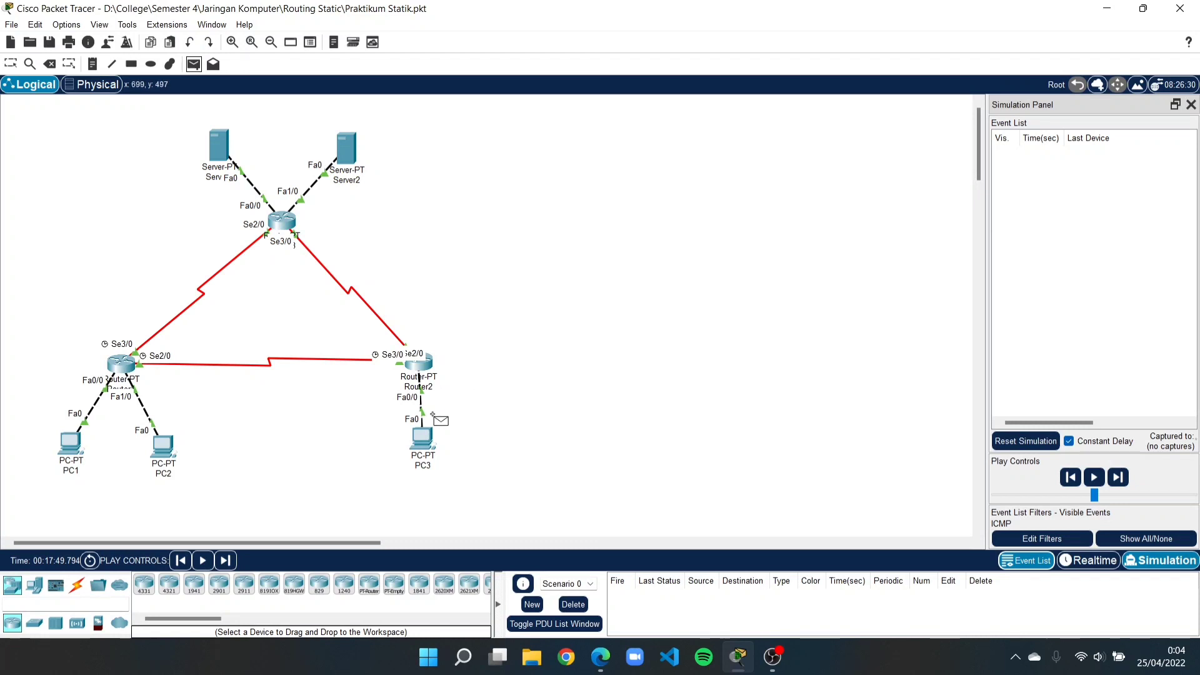
pyautogui.click(421, 437)
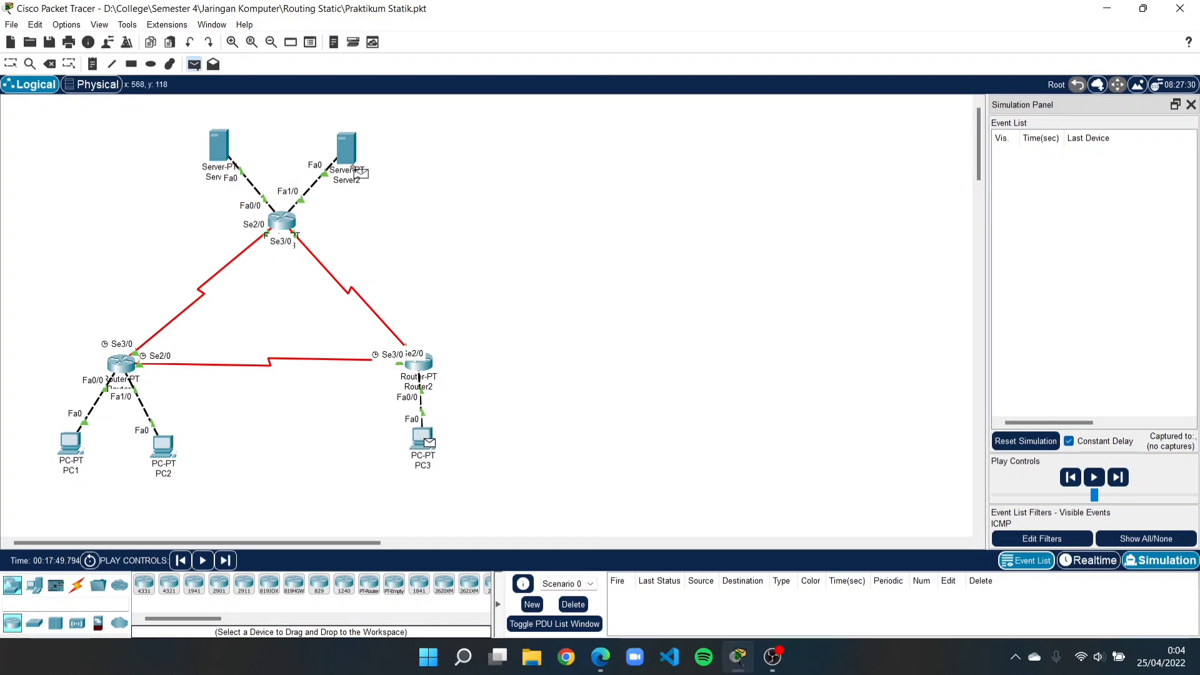
pyautogui.click(358, 175)
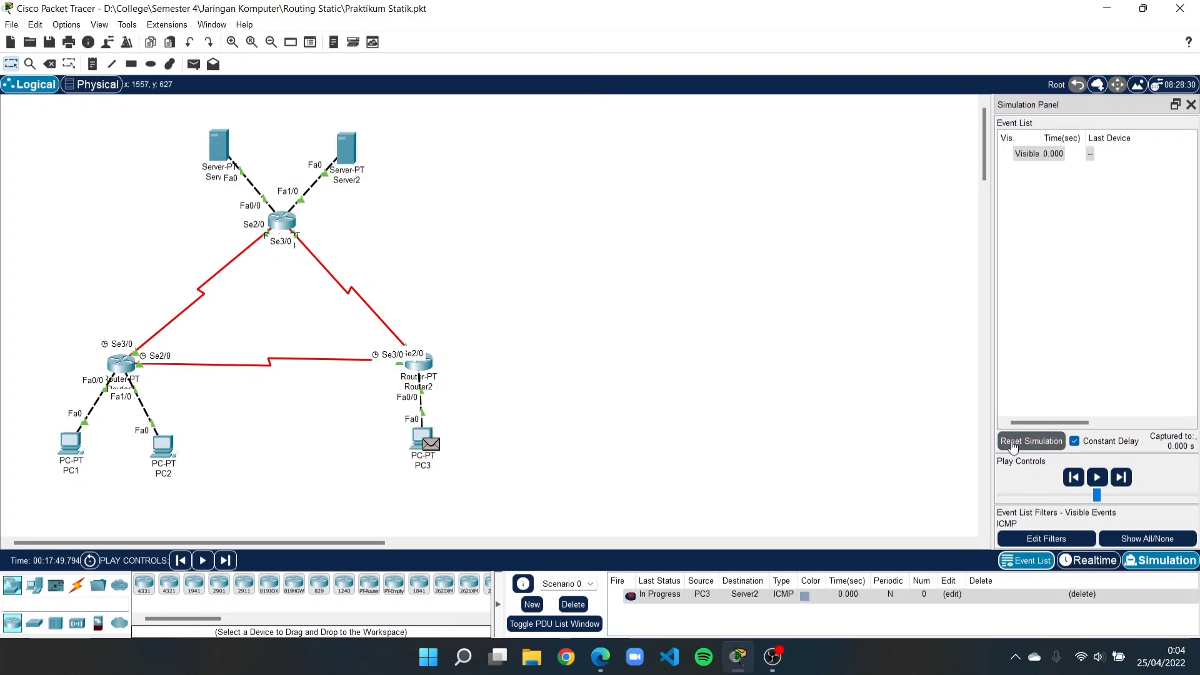
pyautogui.click(1123, 478)
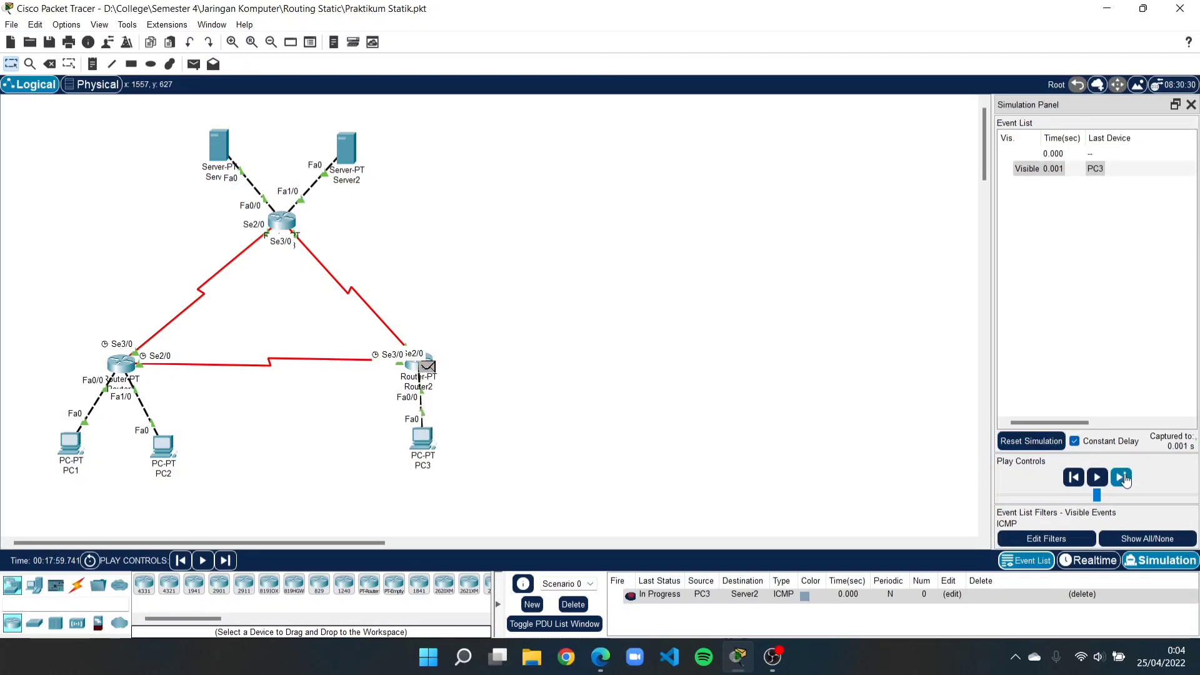
pyautogui.click(1123, 478)
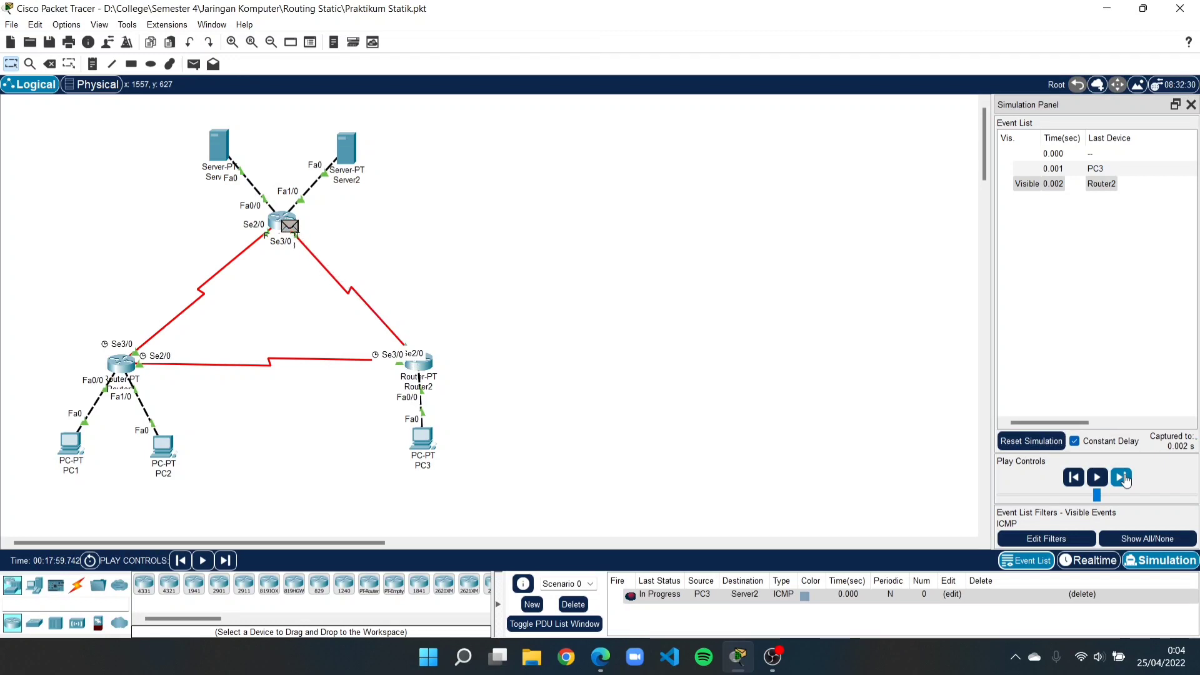
pyautogui.click(1122, 479)
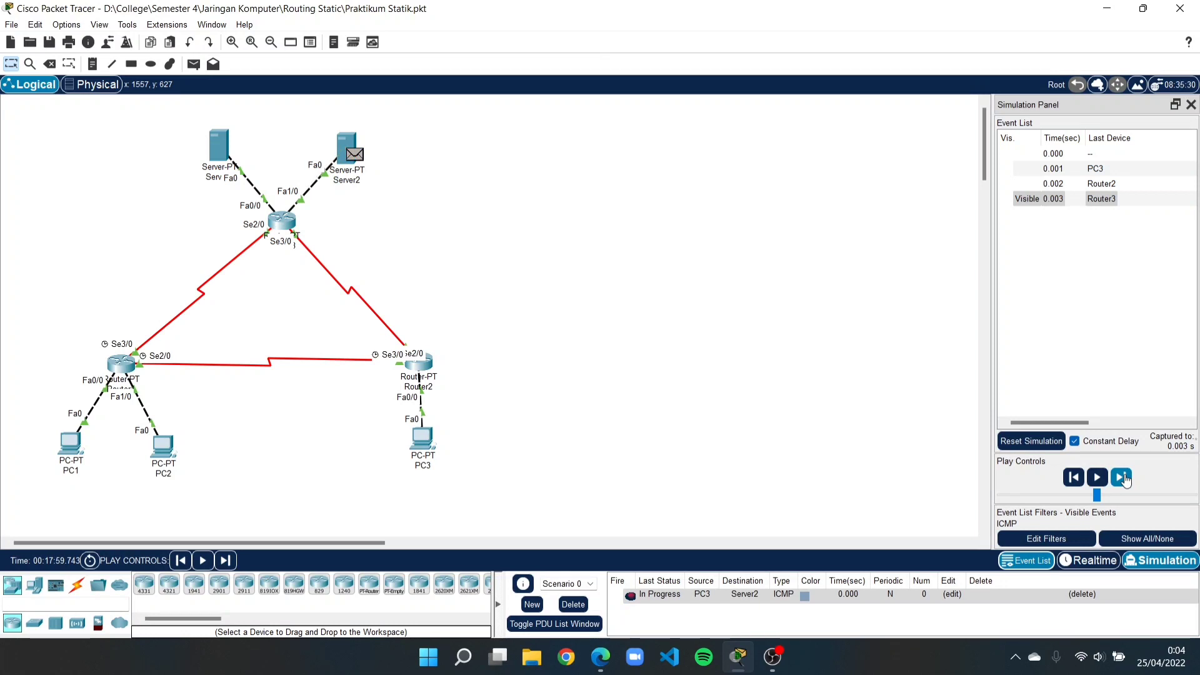
pyautogui.click(1123, 479)
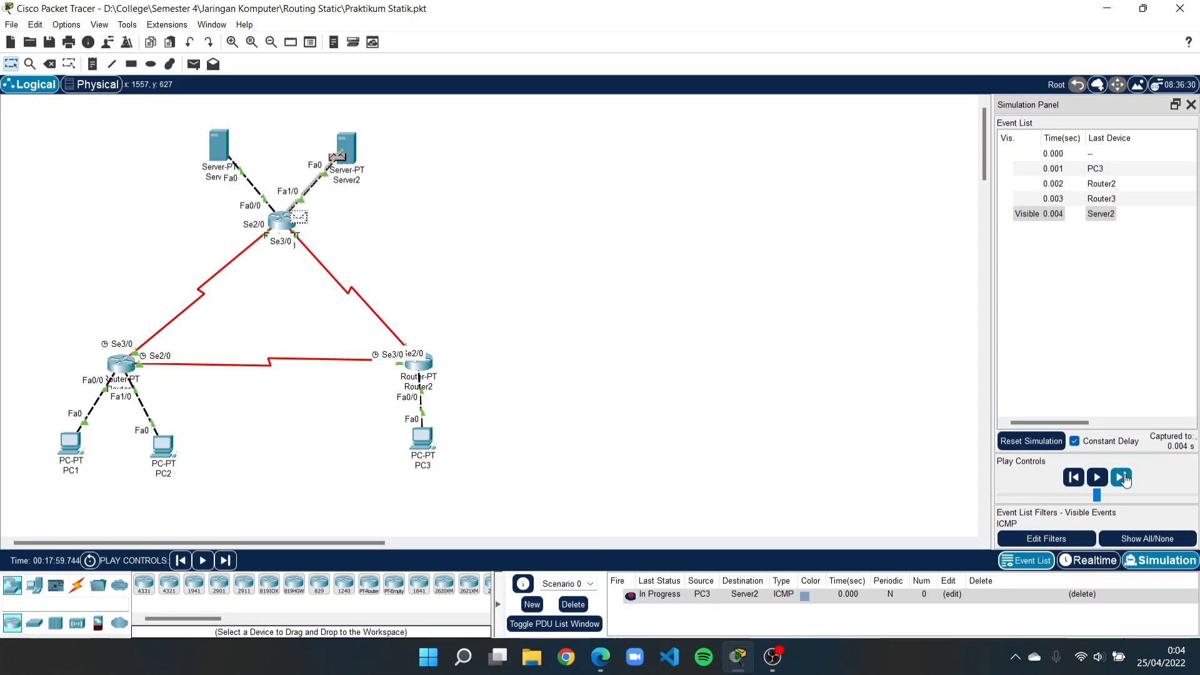
pyautogui.click(1123, 479)
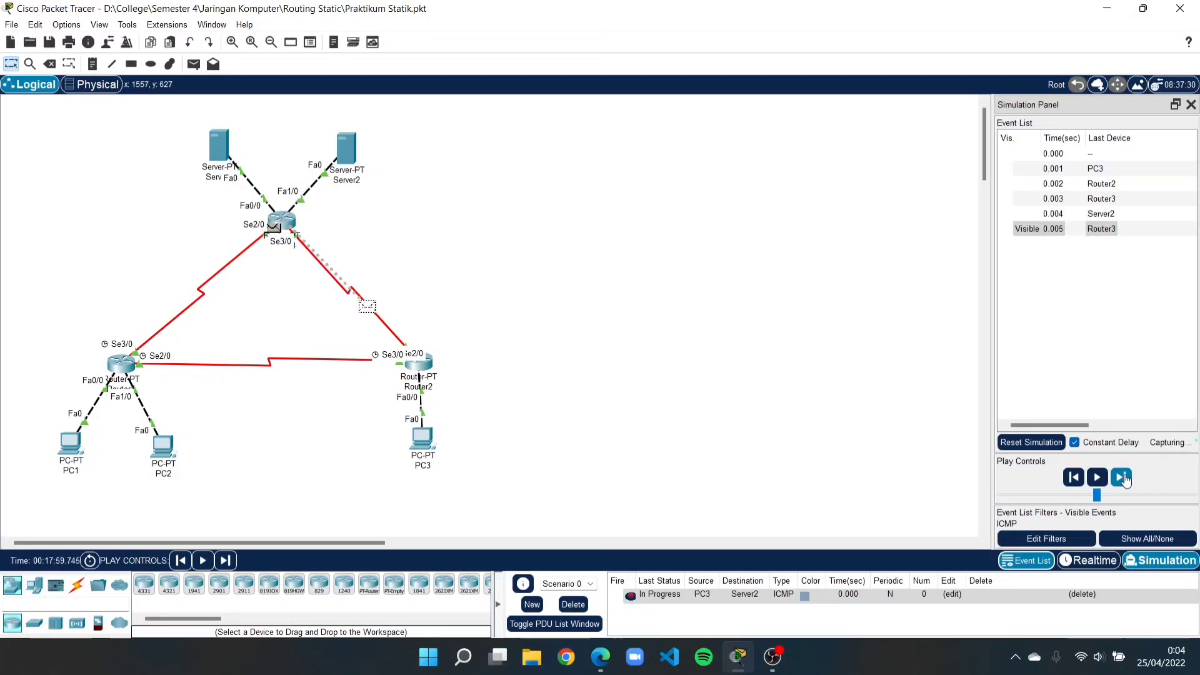
pyautogui.click(1123, 478)
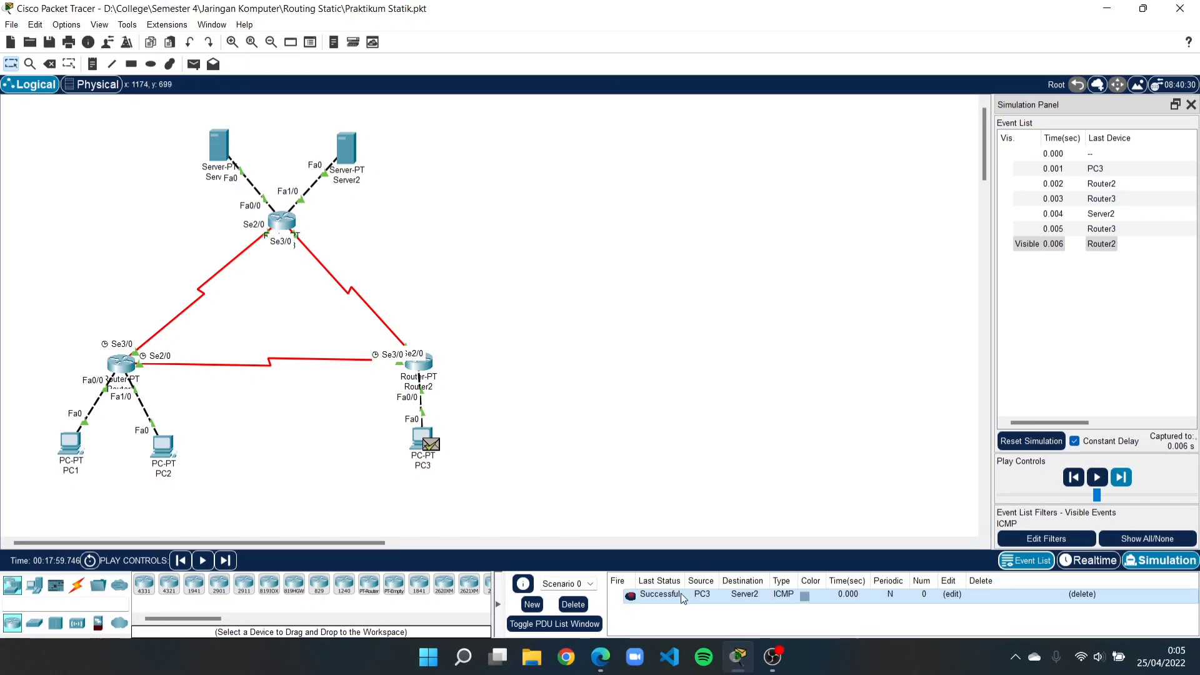
pyautogui.click(560, 605)
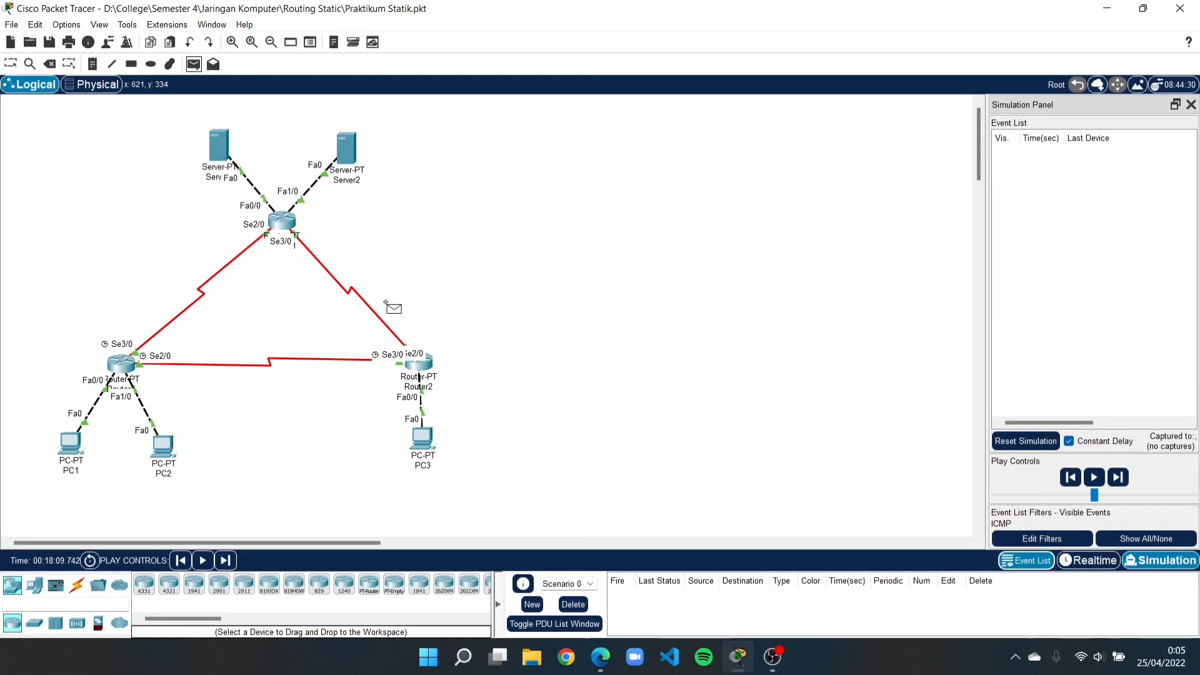
# Send a simple PDU from Server1 to Server2, capture its full round trip event by event, and delete the scenario.
pyautogui.click(217, 146)
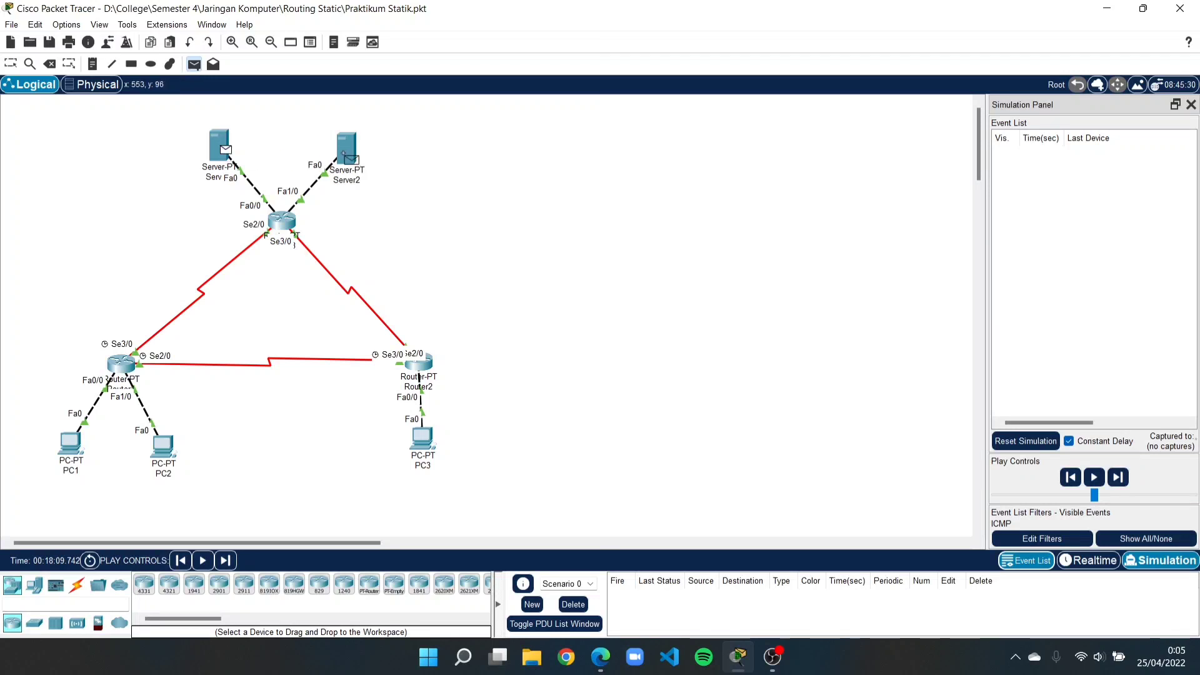
pyautogui.click(345, 153)
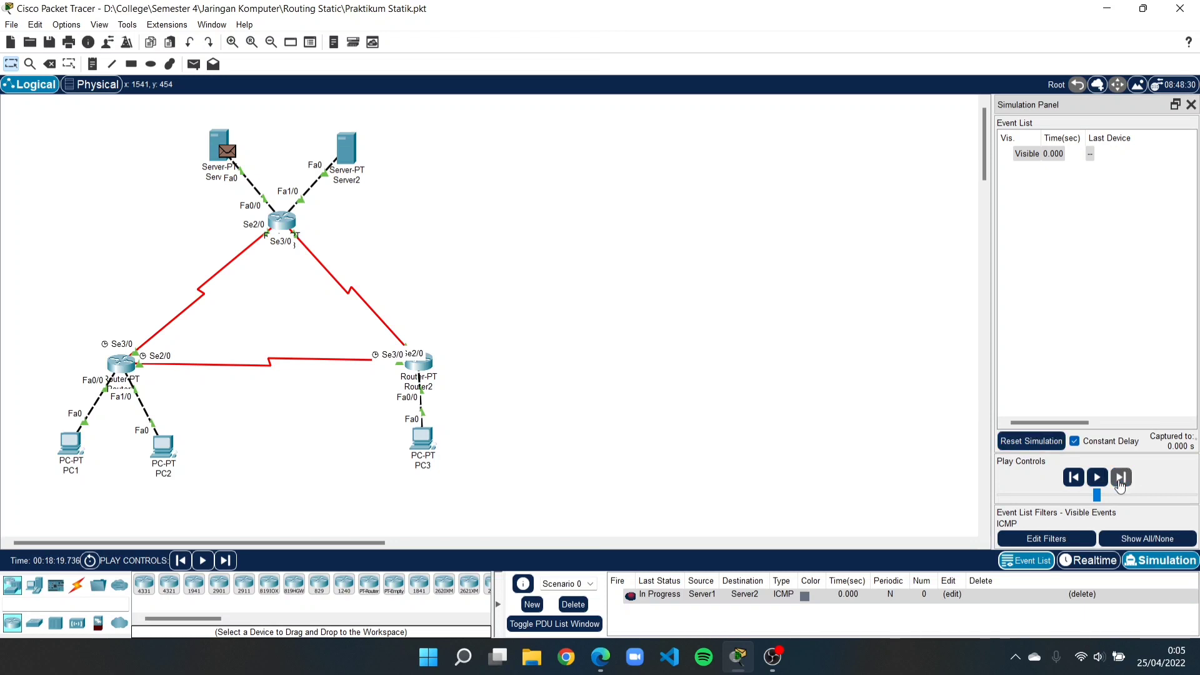
pyautogui.click(1119, 480)
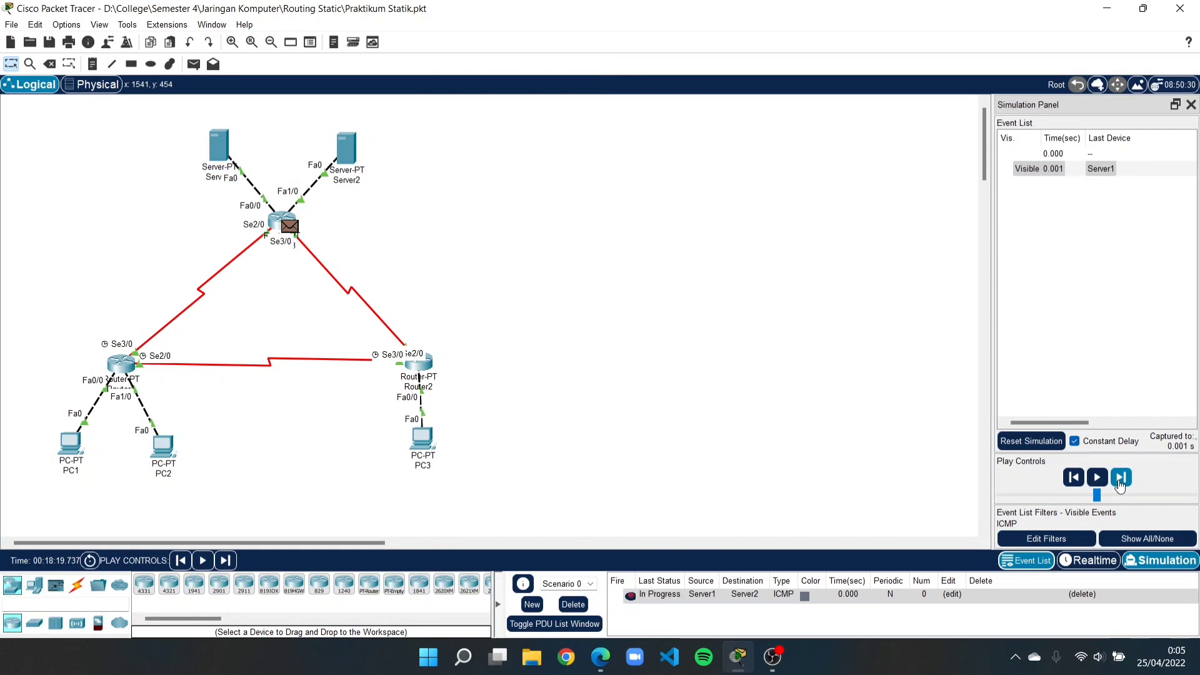
pyautogui.click(1120, 480)
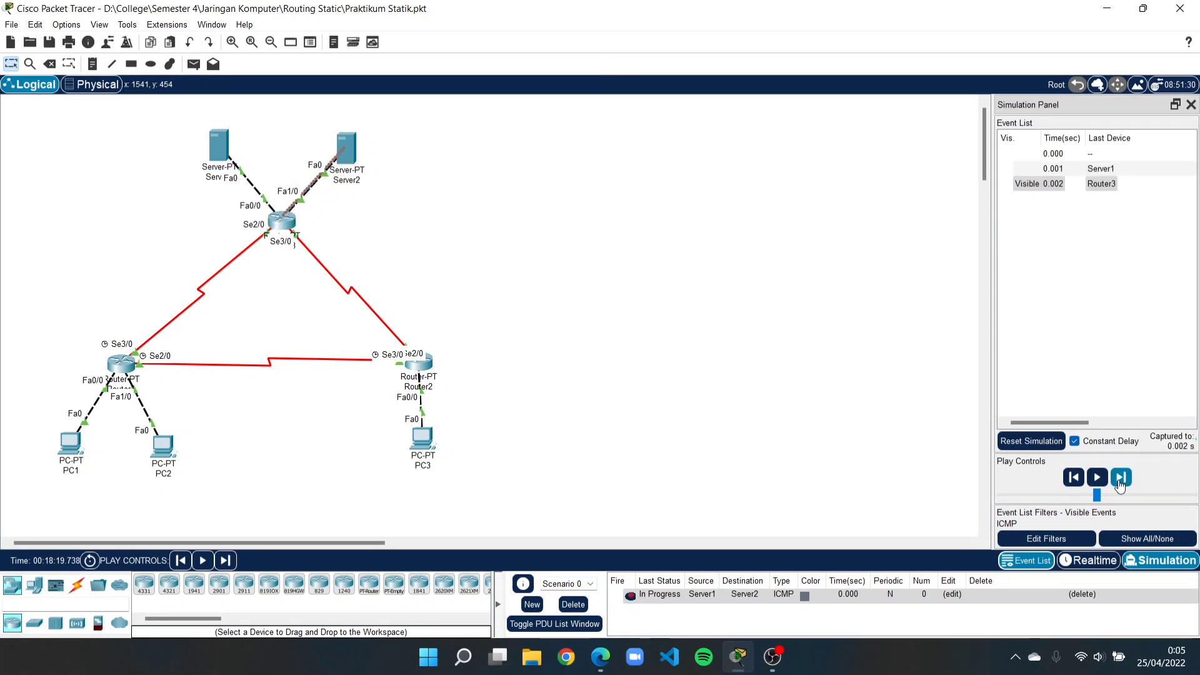
pyautogui.click(1119, 480)
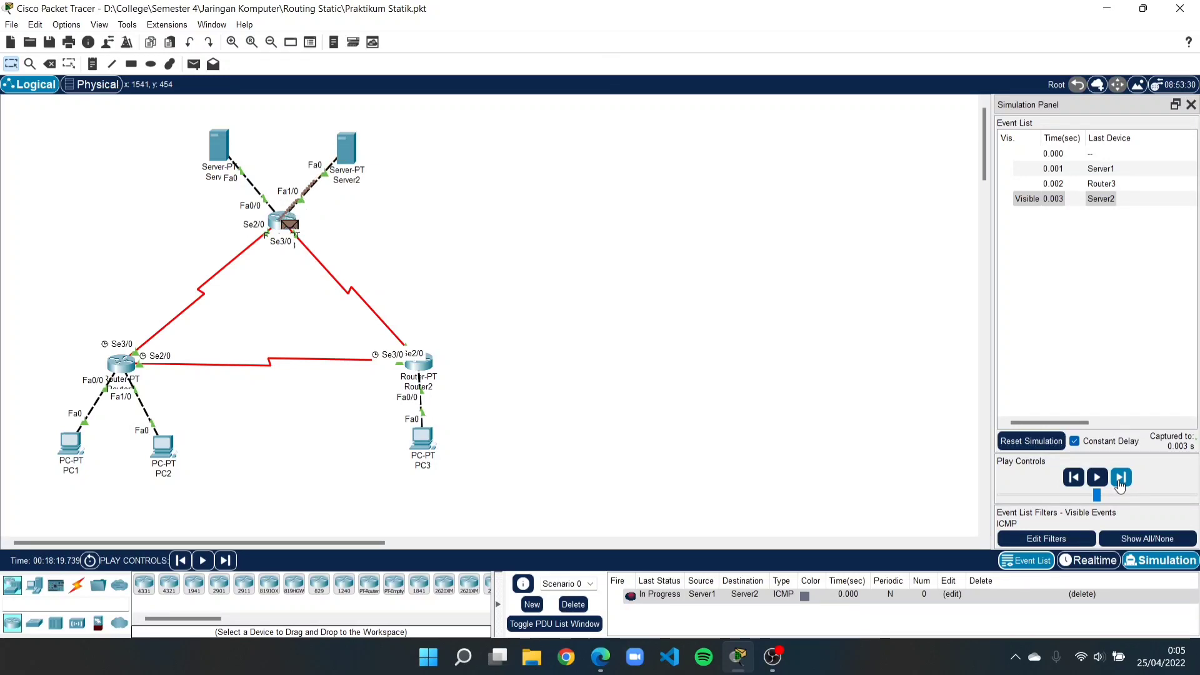
pyautogui.click(1119, 480)
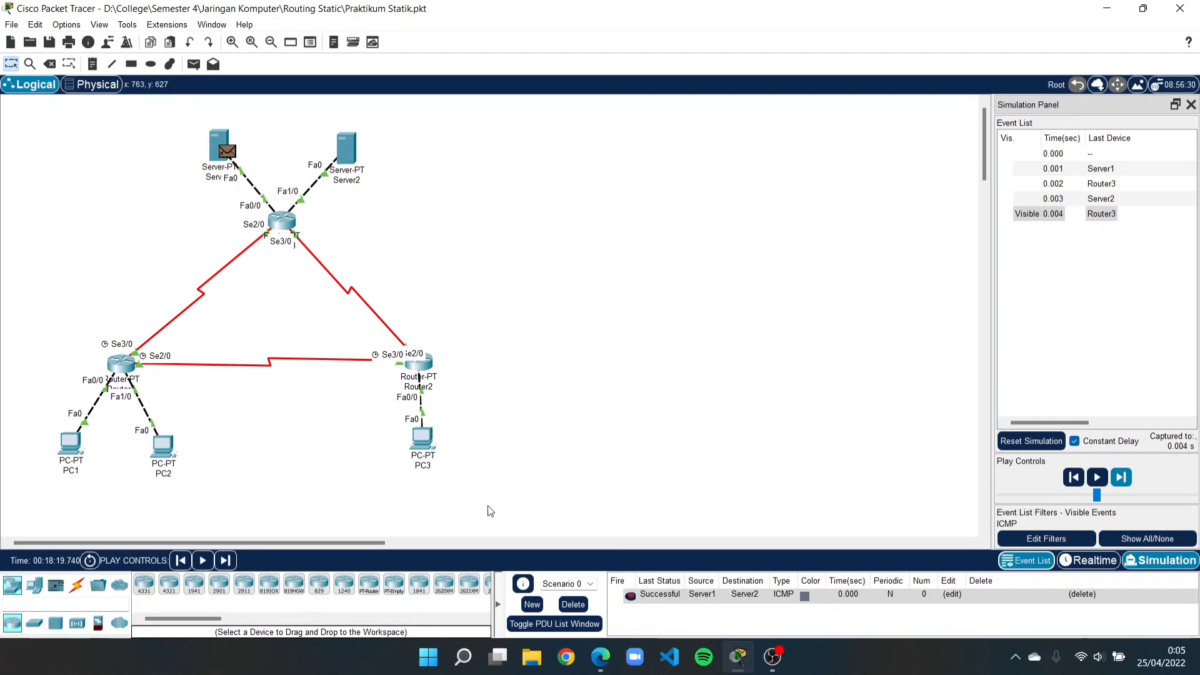
pyautogui.click(565, 603)
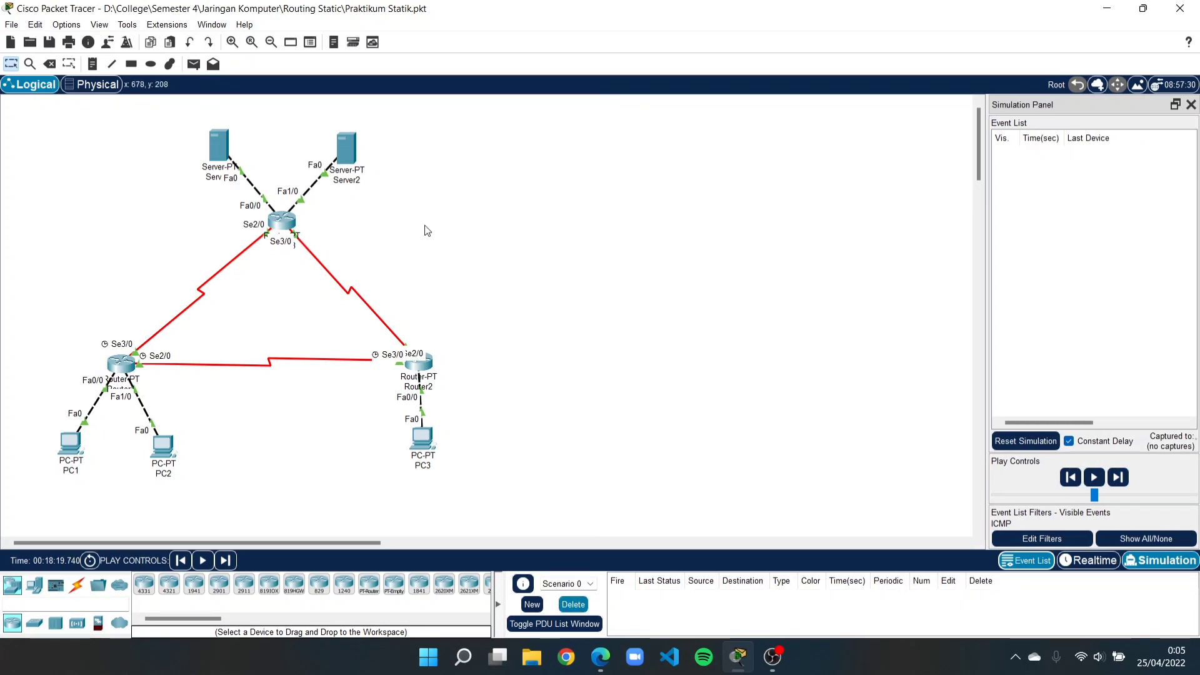
# Send a simple PDU from Server1 to PC1, capture its full round trip event by event, and delete the scenario.
pyautogui.click(193, 64)
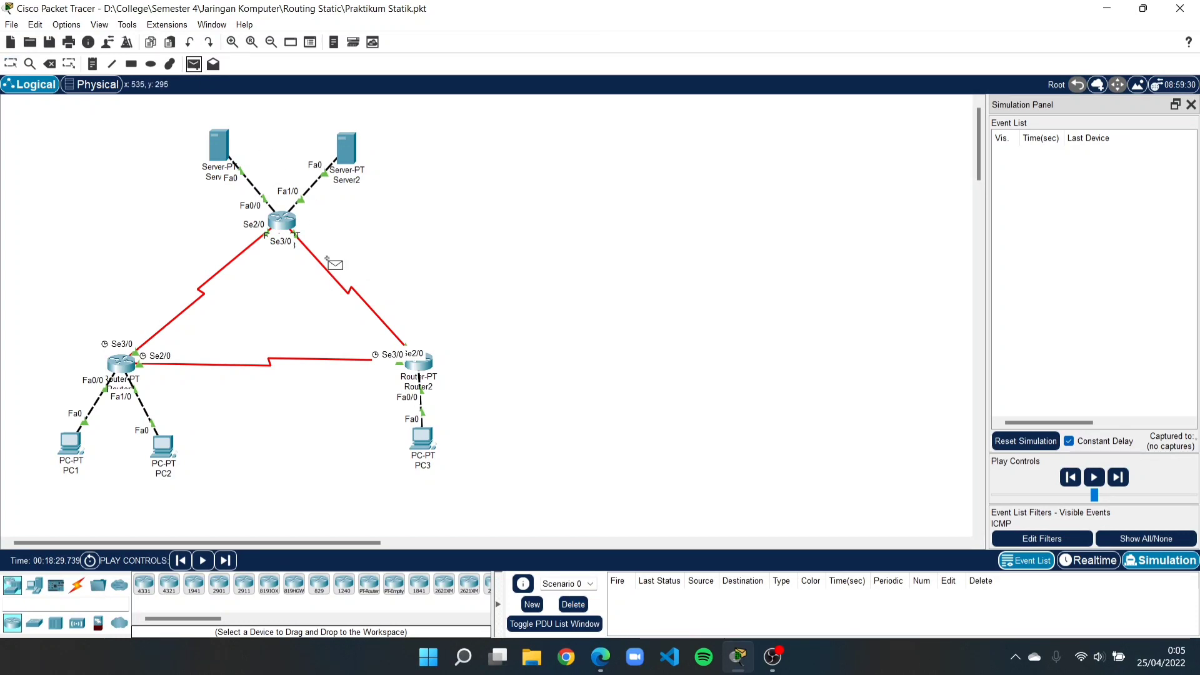
pyautogui.click(226, 153)
pyautogui.click(70, 442)
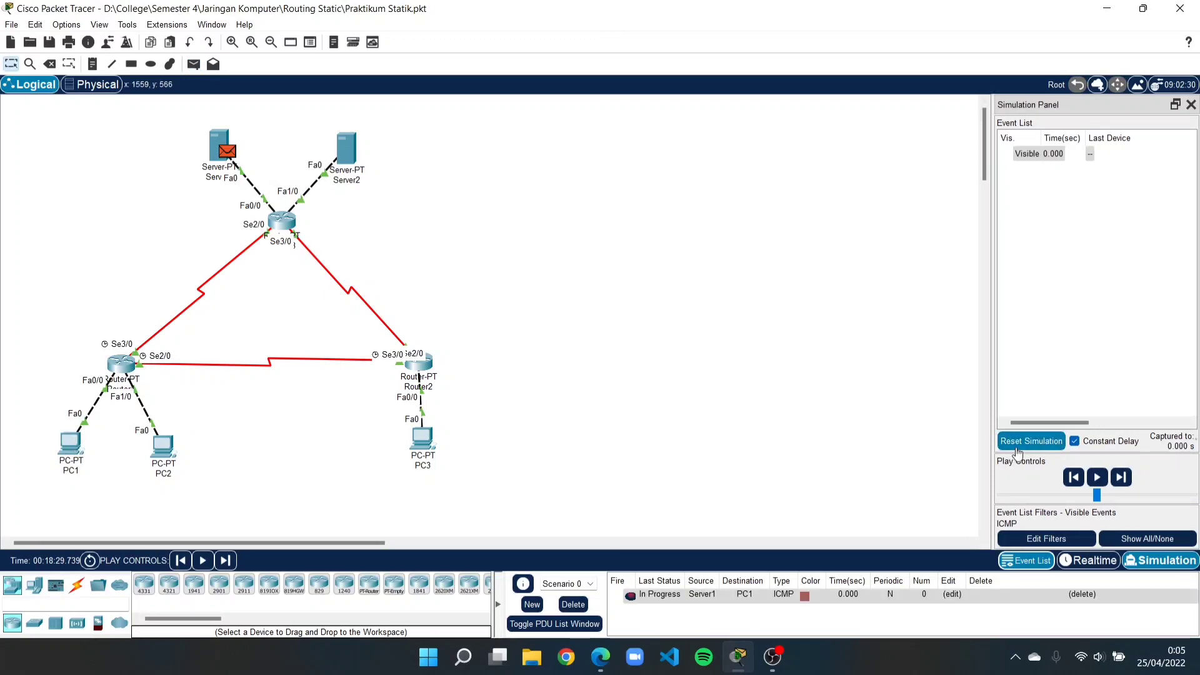
pyautogui.click(1121, 478)
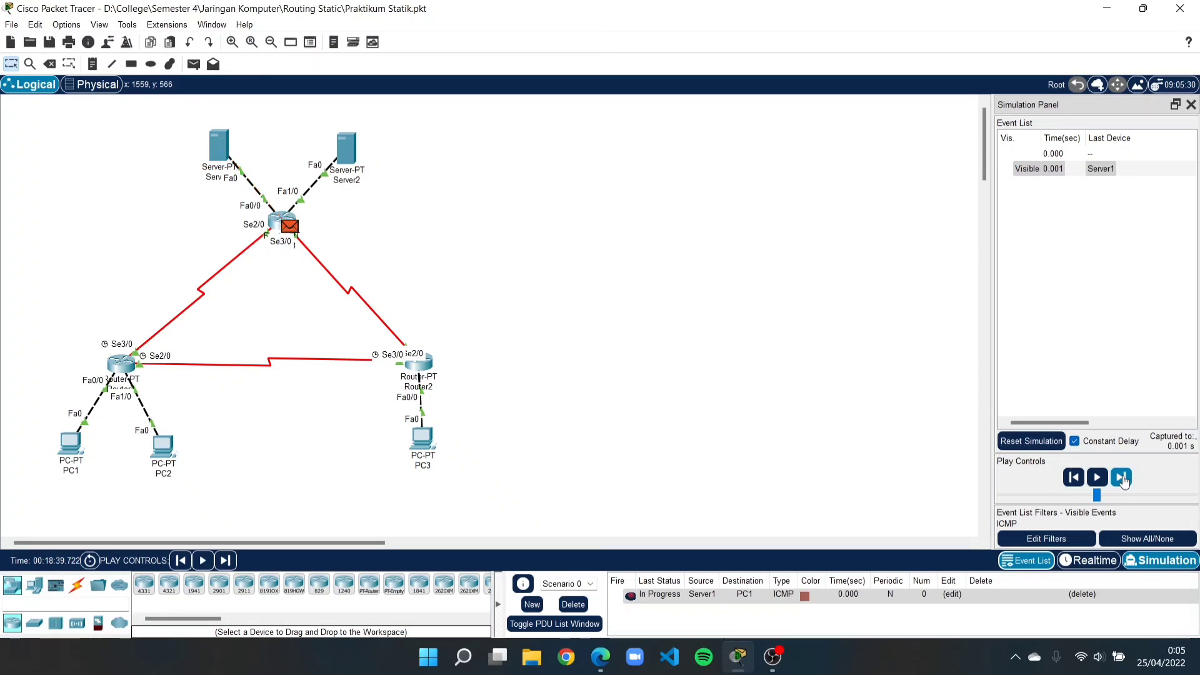
pyautogui.click(1122, 478)
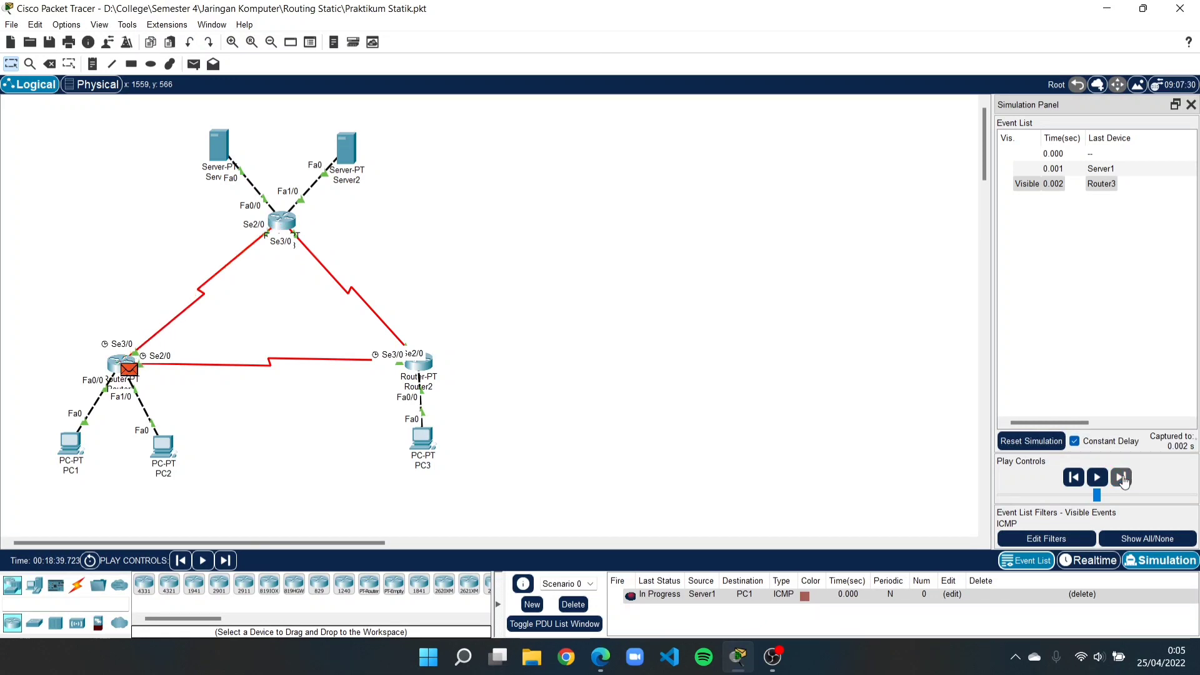
pyautogui.click(1122, 478)
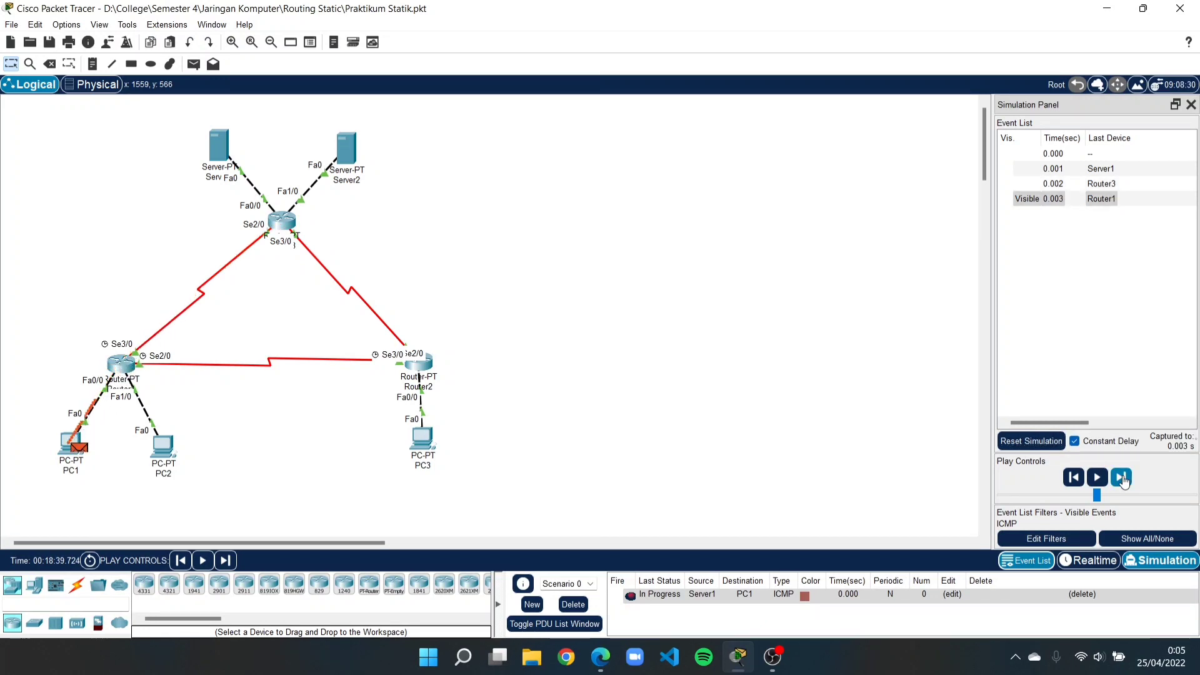
pyautogui.click(1122, 478)
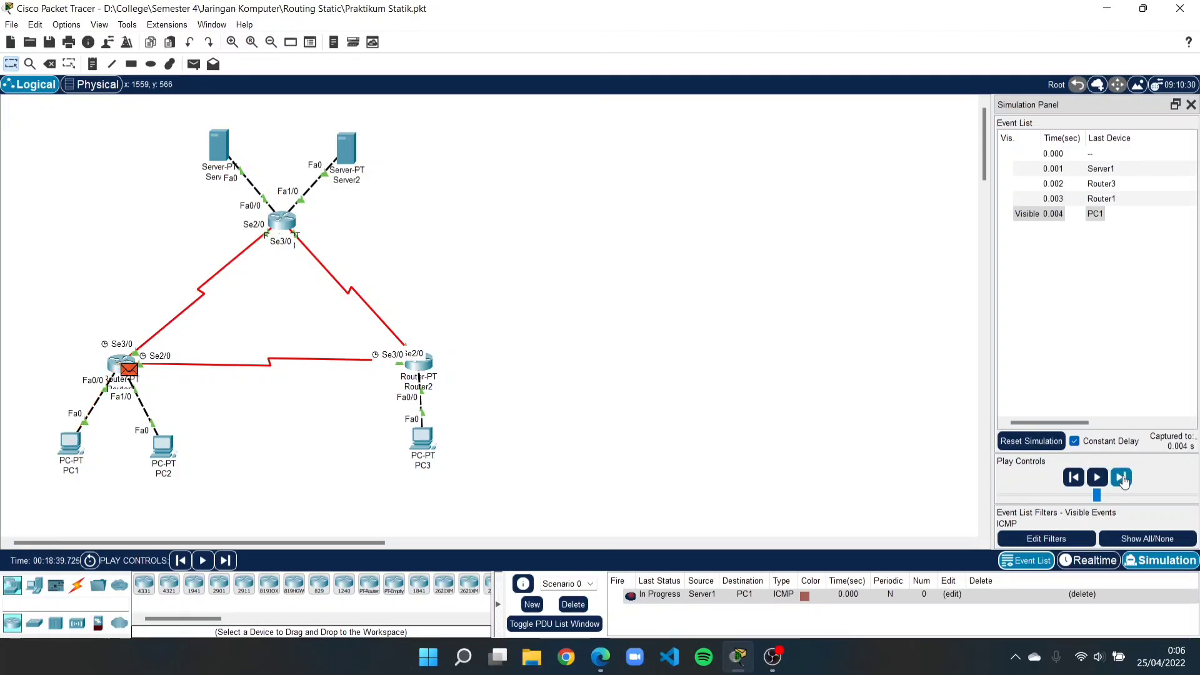
pyautogui.click(1122, 478)
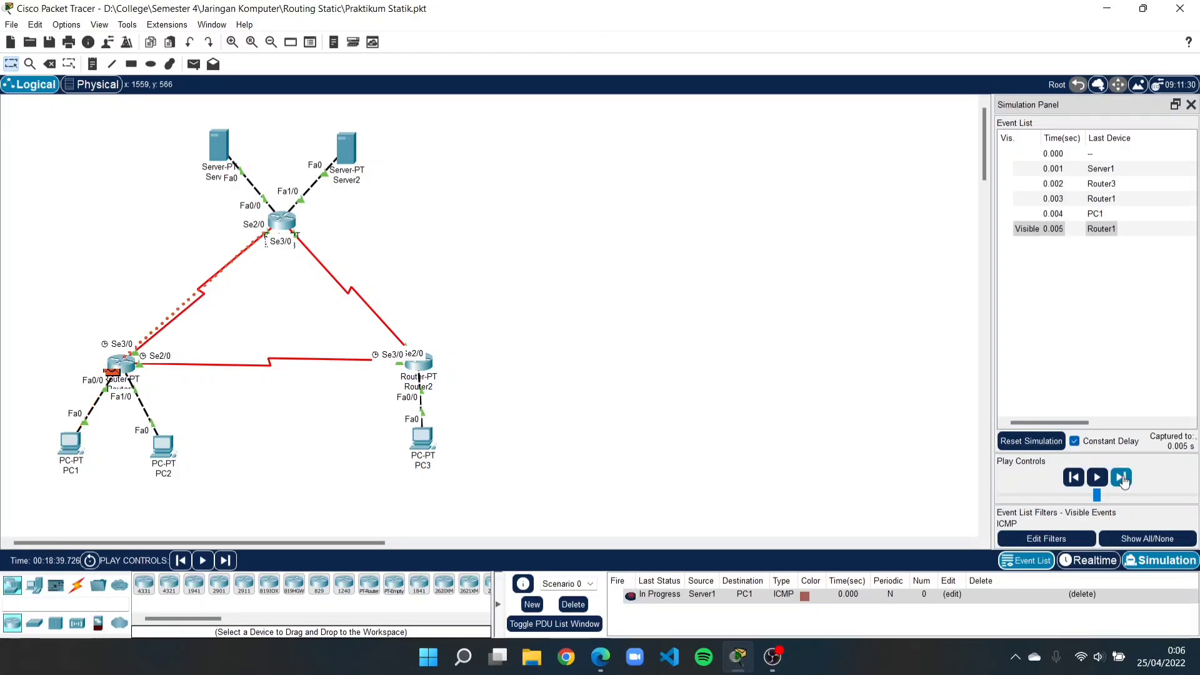
pyautogui.click(1122, 478)
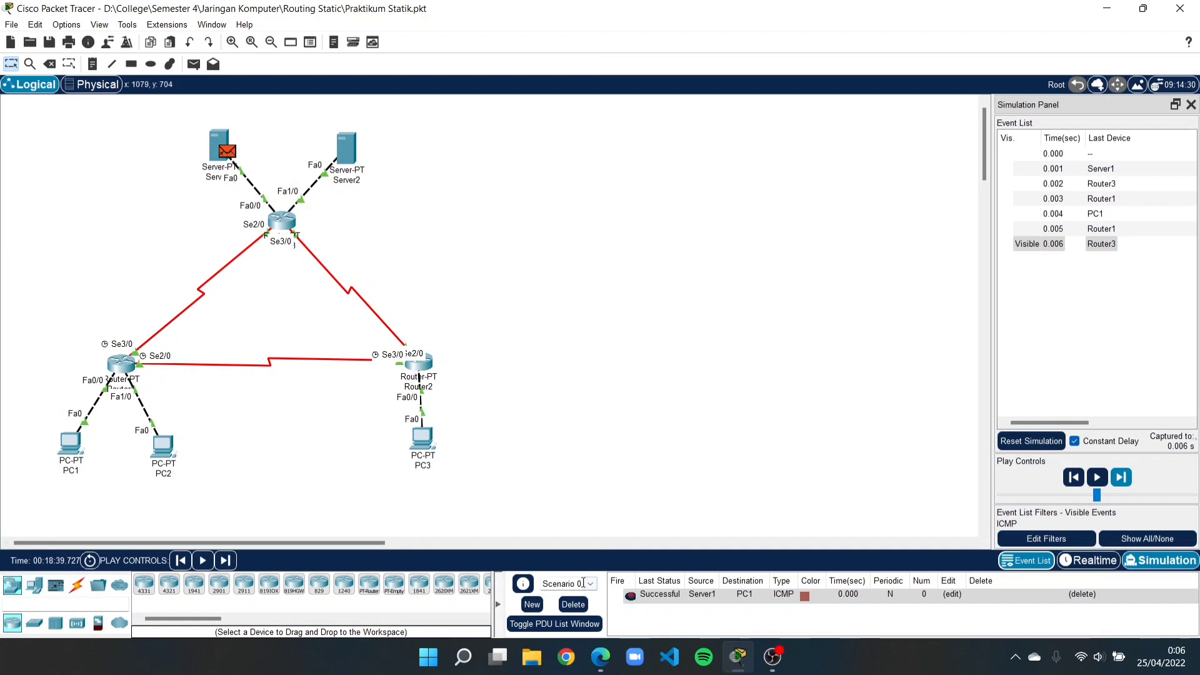
pyautogui.click(572, 605)
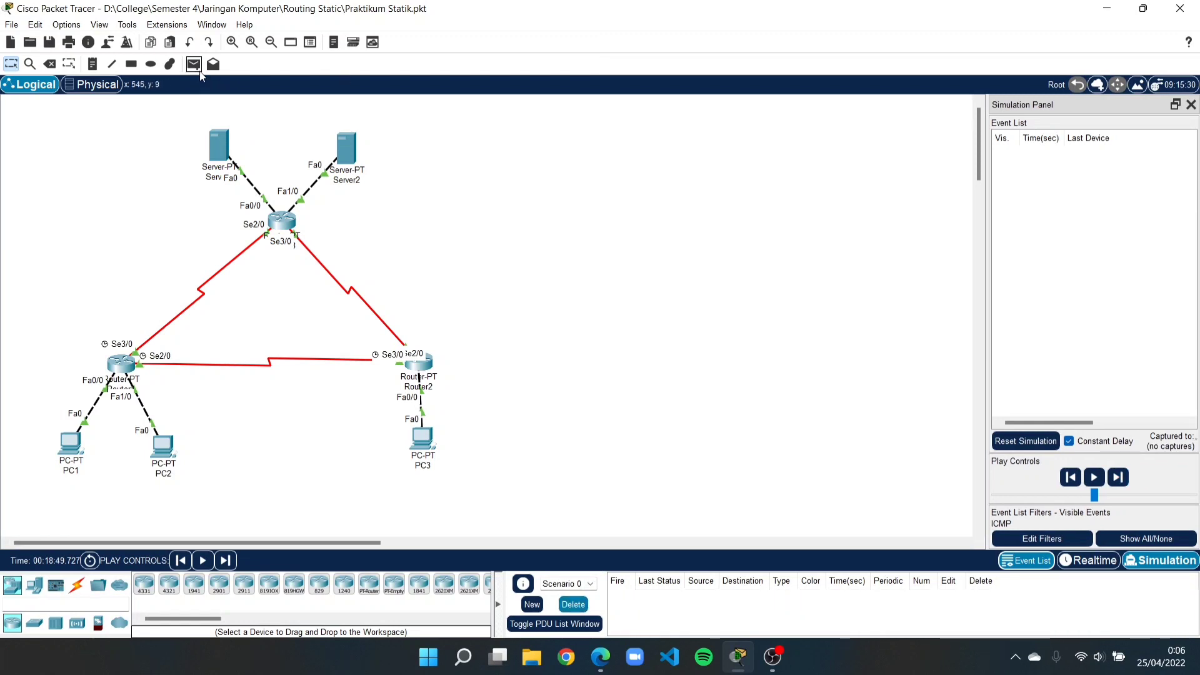
# Send a simple PDU from Server1 to PC2, capture its full round trip event by event, and delete the scenario.
pyautogui.click(193, 64)
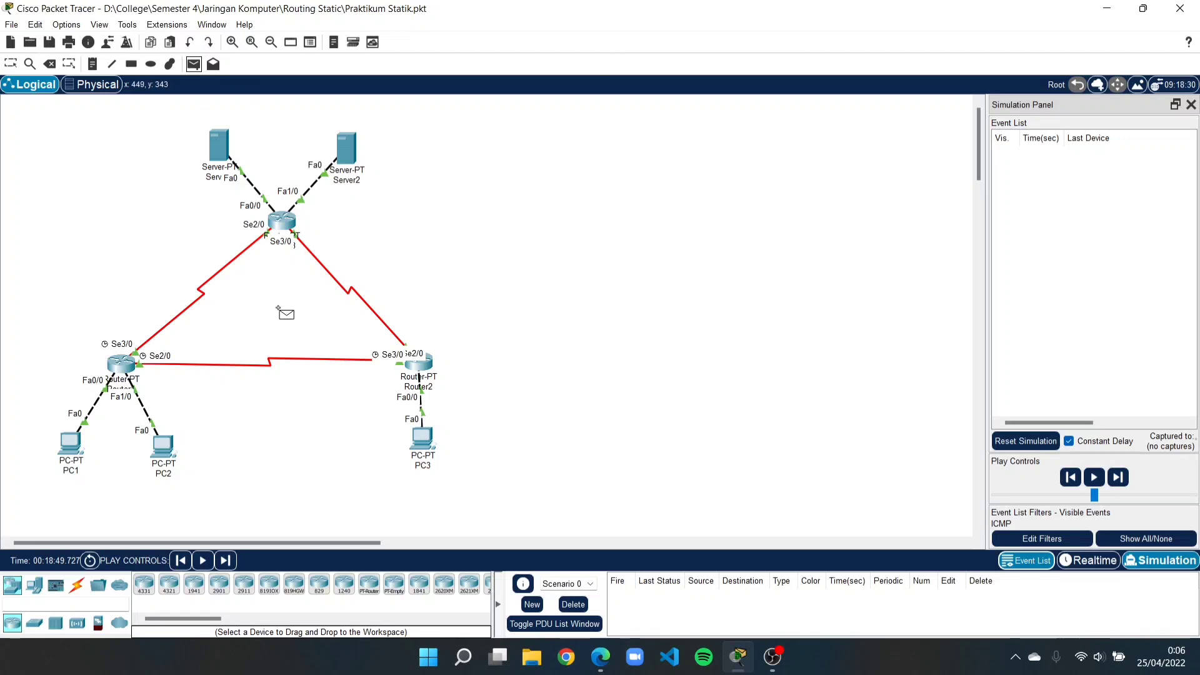
pyautogui.click(220, 154)
pyautogui.click(163, 444)
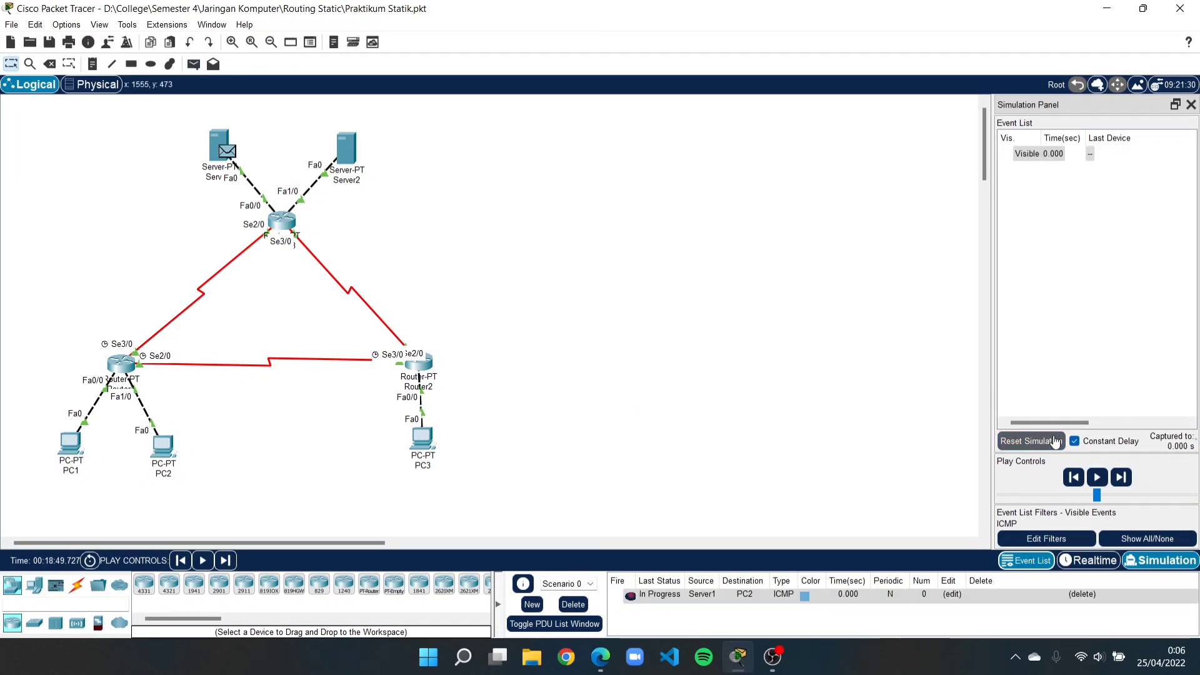
pyautogui.click(1120, 481)
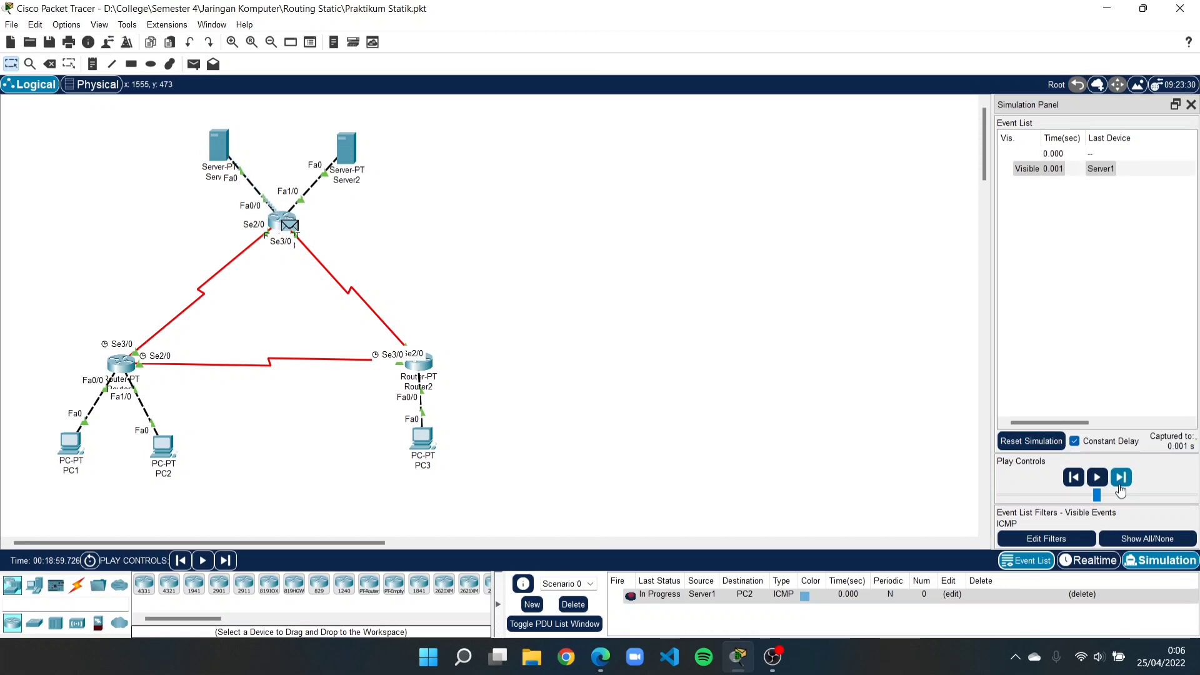
pyautogui.click(1119, 485)
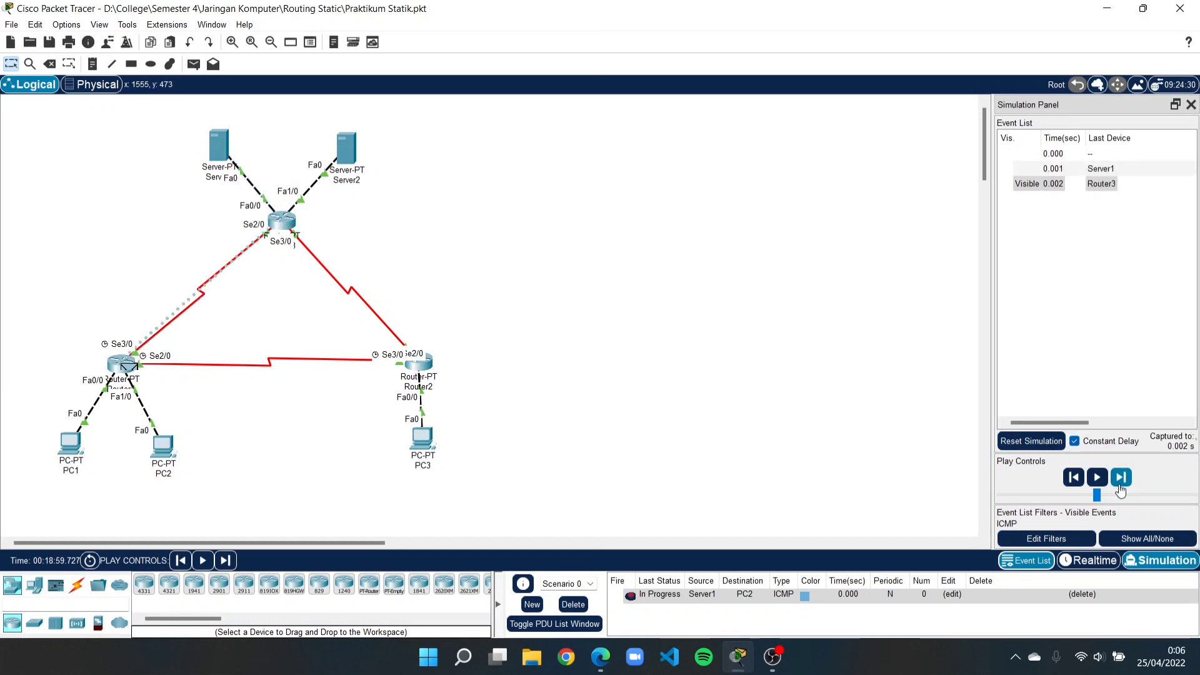
pyautogui.click(1120, 486)
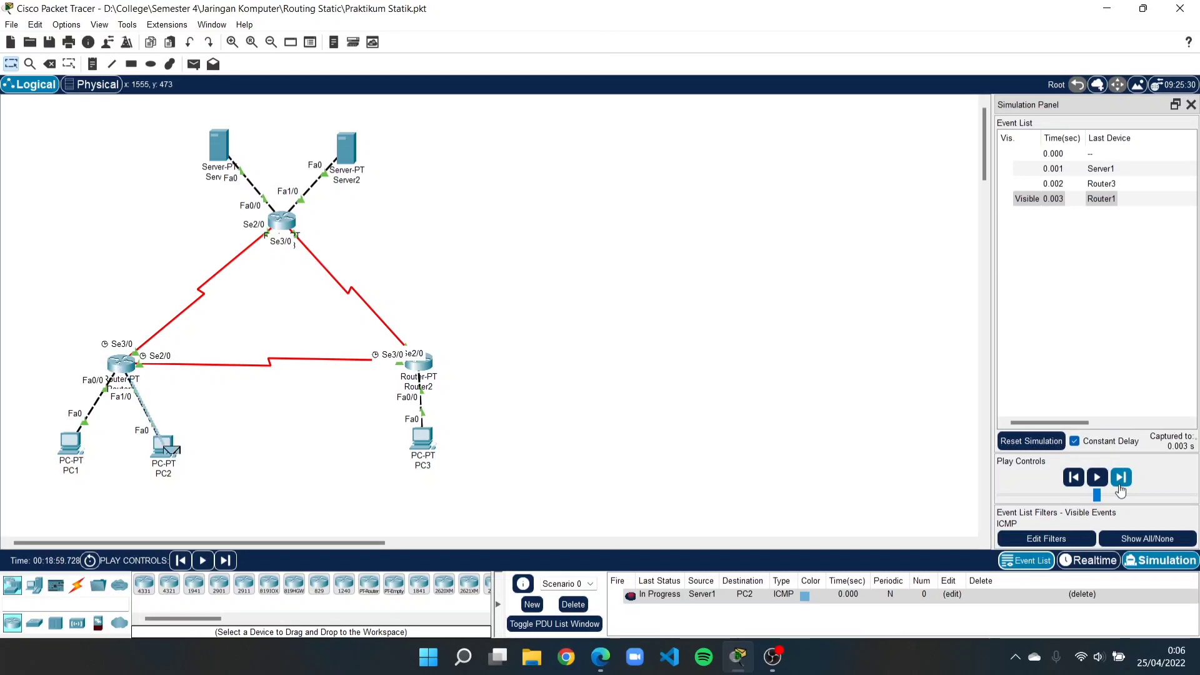
pyautogui.click(1120, 488)
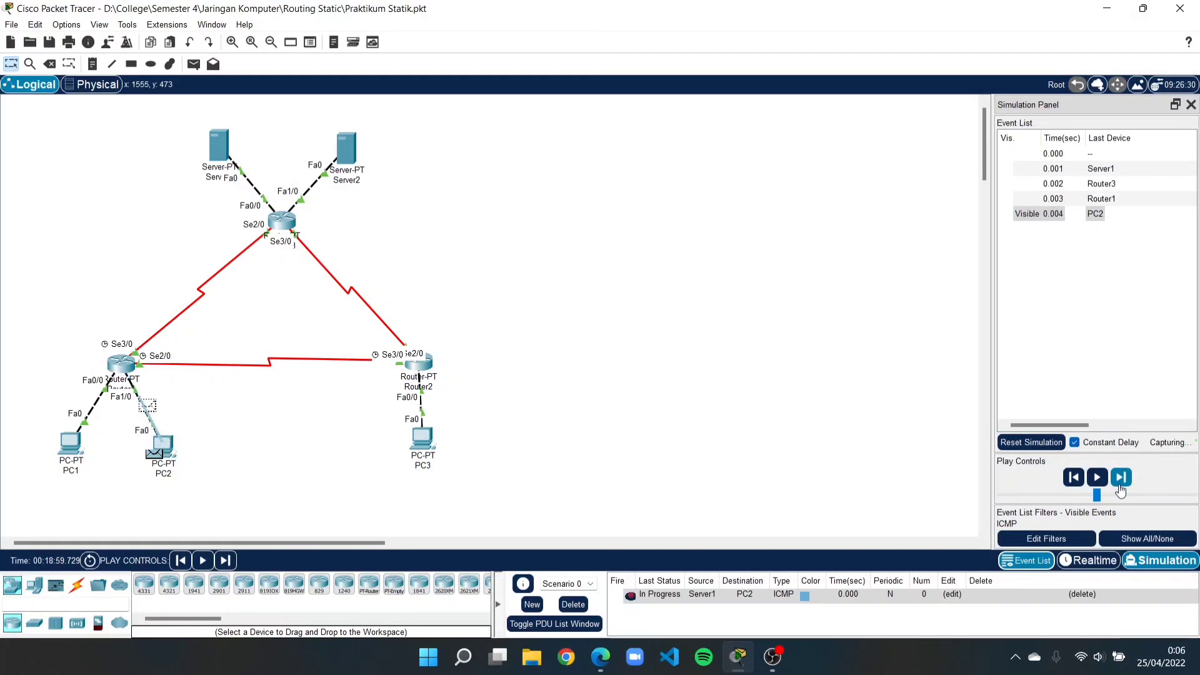
pyautogui.click(1120, 490)
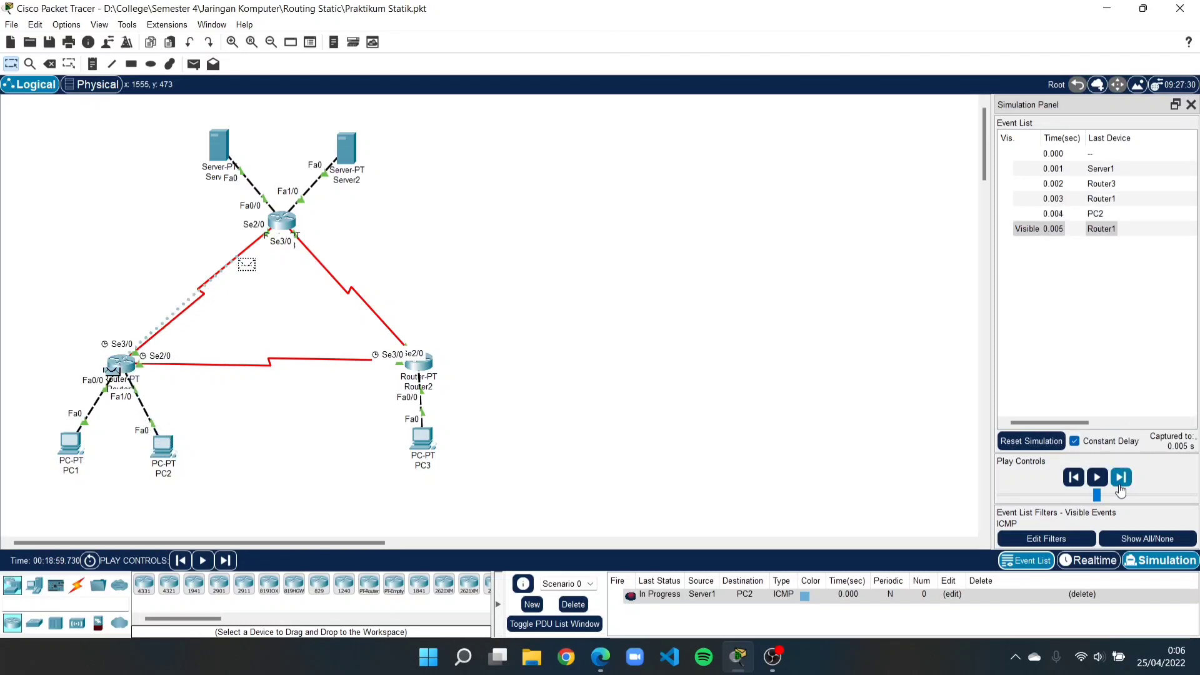
pyautogui.click(1120, 489)
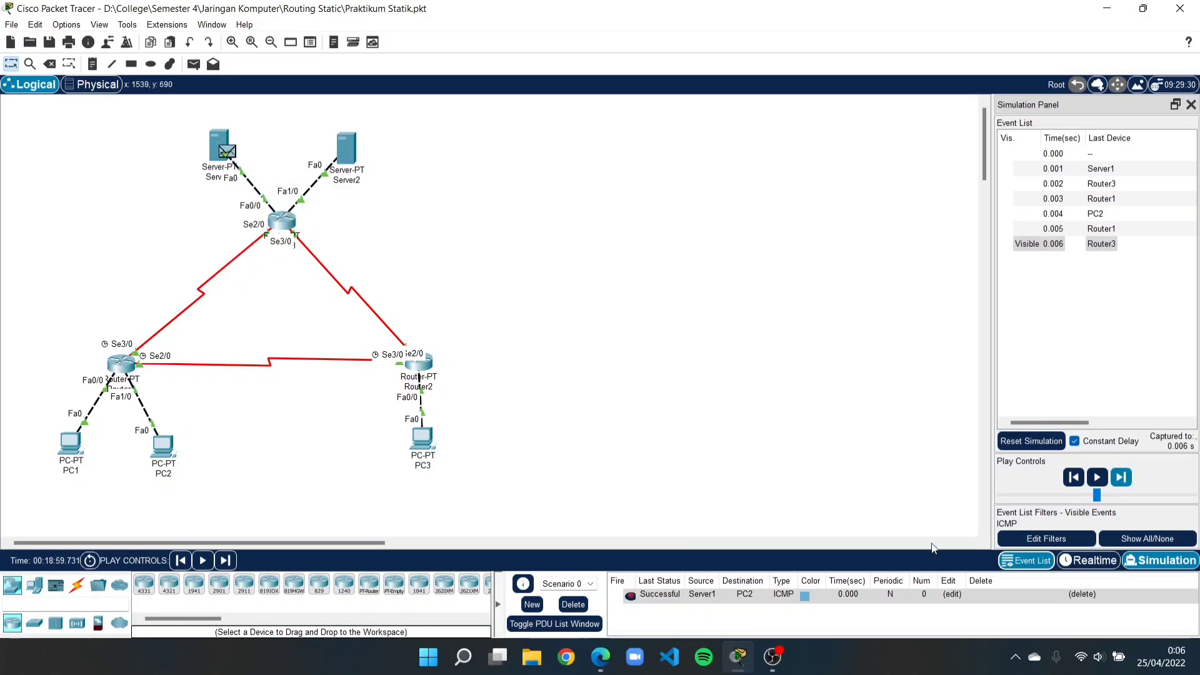
pyautogui.click(573, 604)
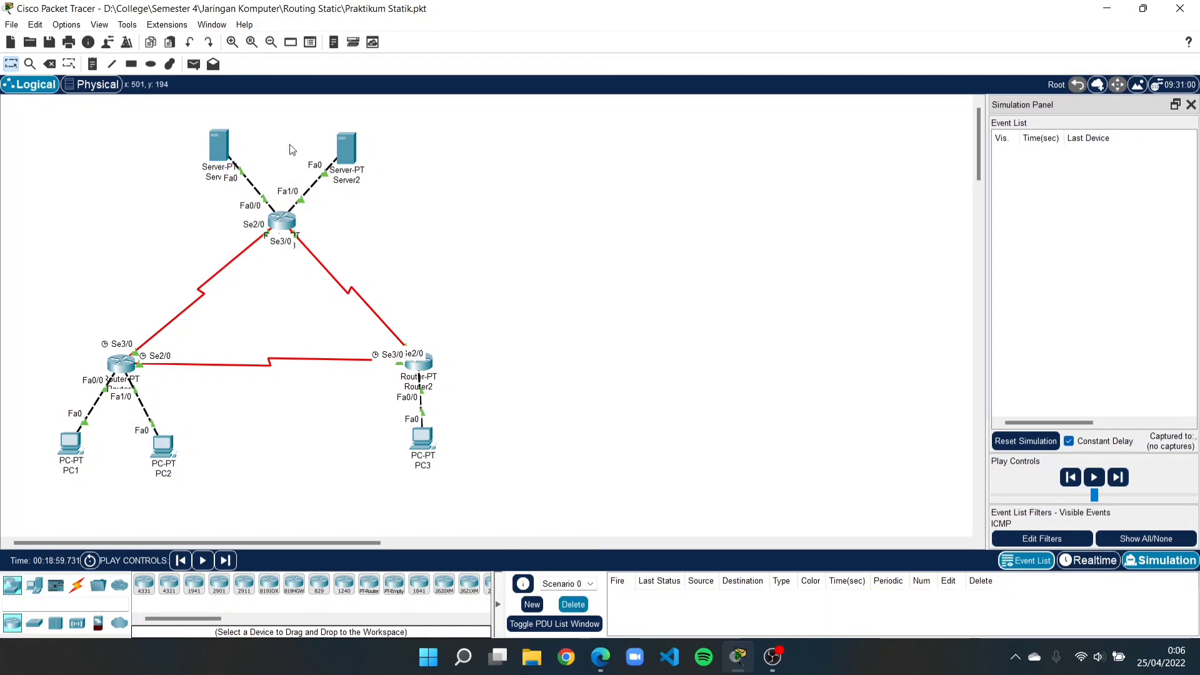
# Send a simple PDU from Server1 to PC3 and capture its full round trip event by event.
pyautogui.click(195, 64)
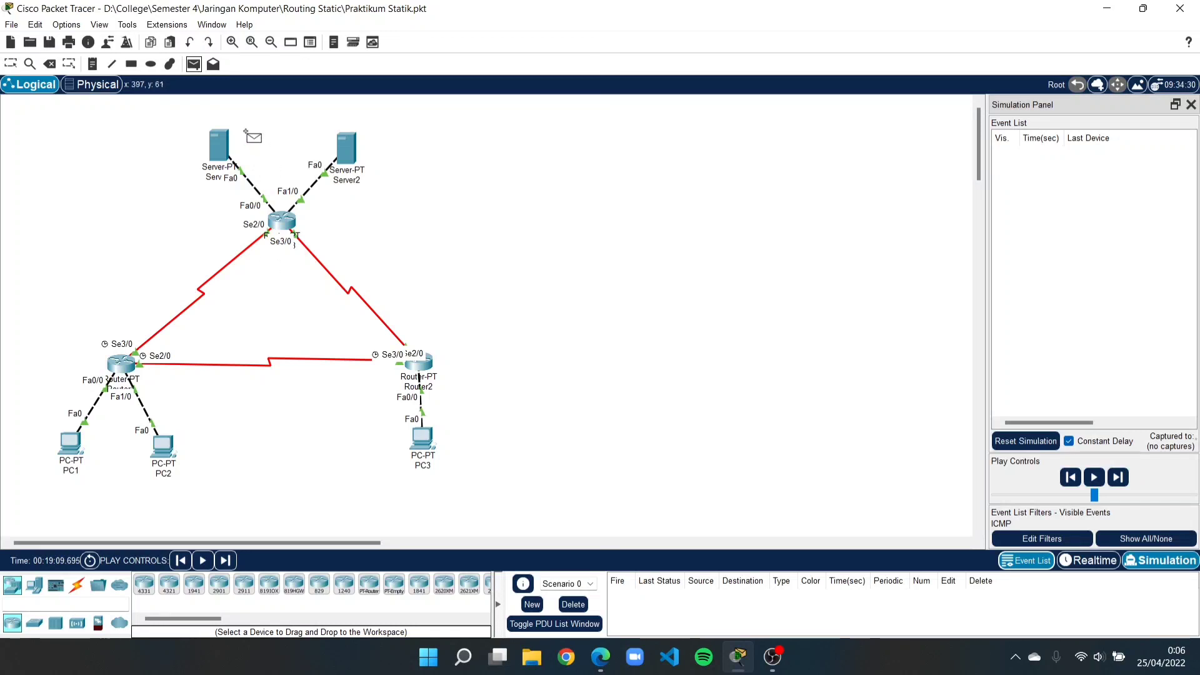
pyautogui.click(220, 146)
pyautogui.click(422, 440)
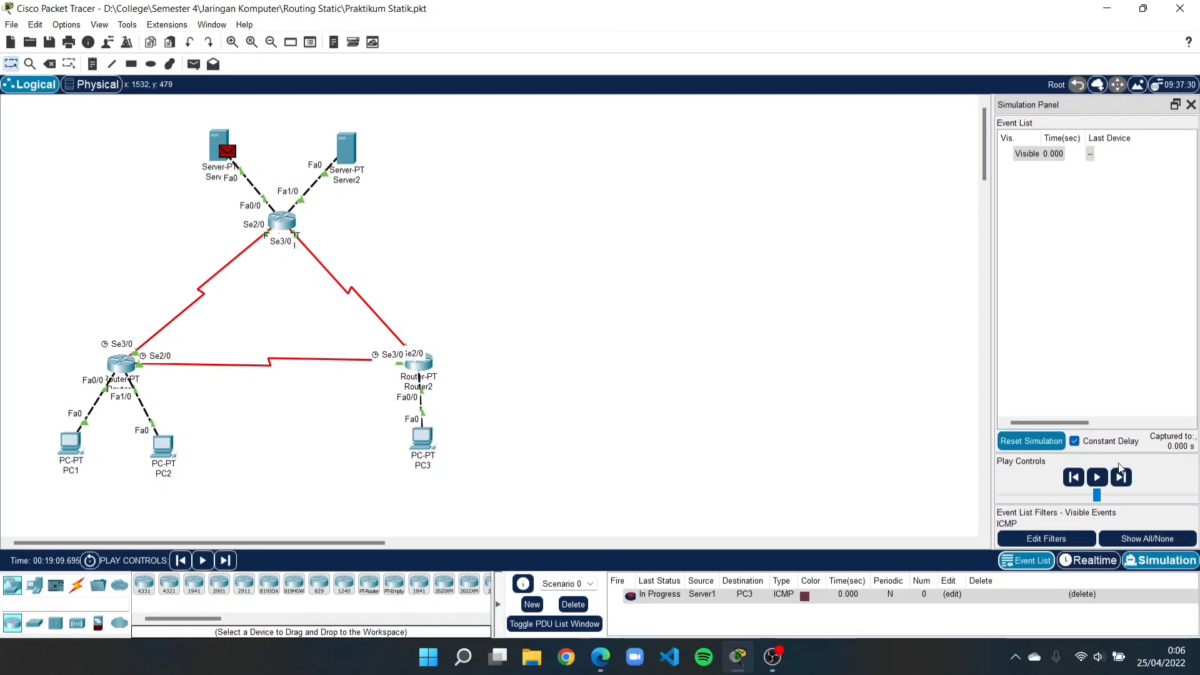
pyautogui.click(1129, 478)
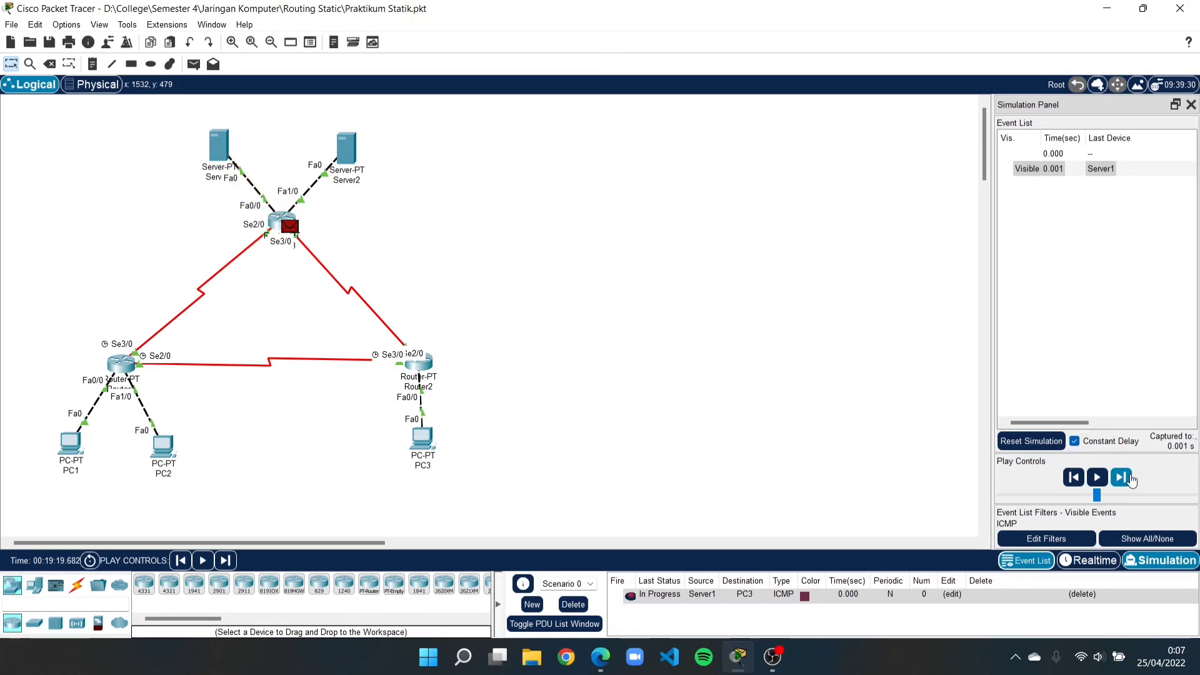
pyautogui.click(1129, 478)
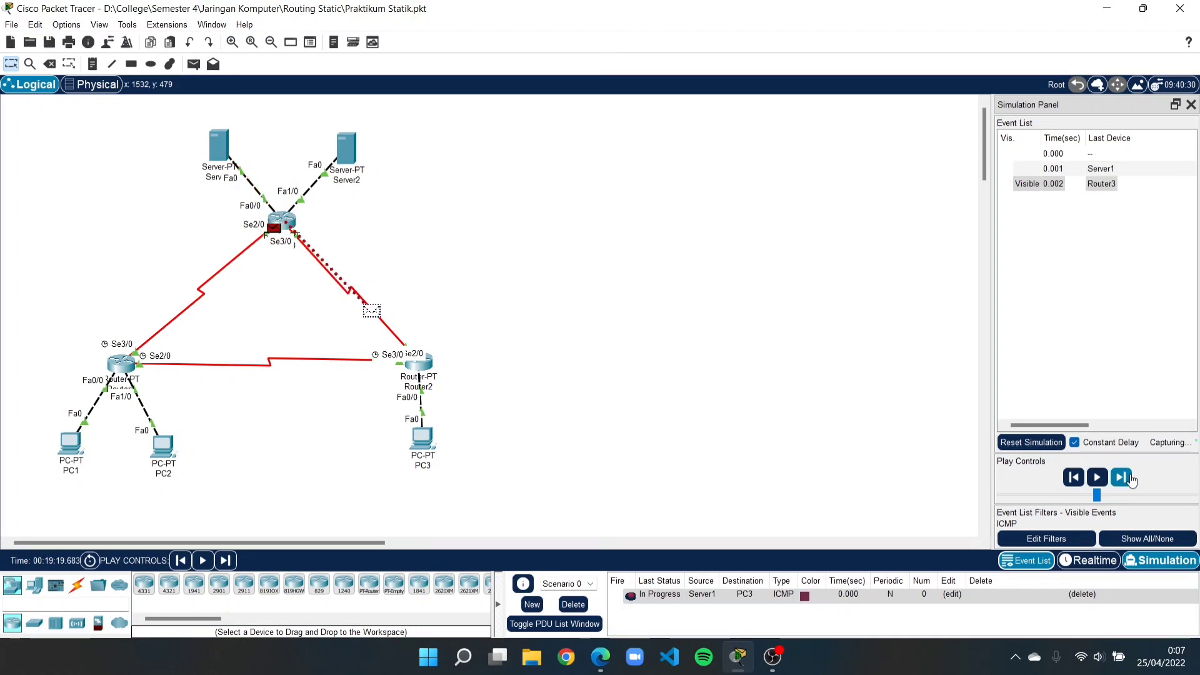
pyautogui.click(1129, 478)
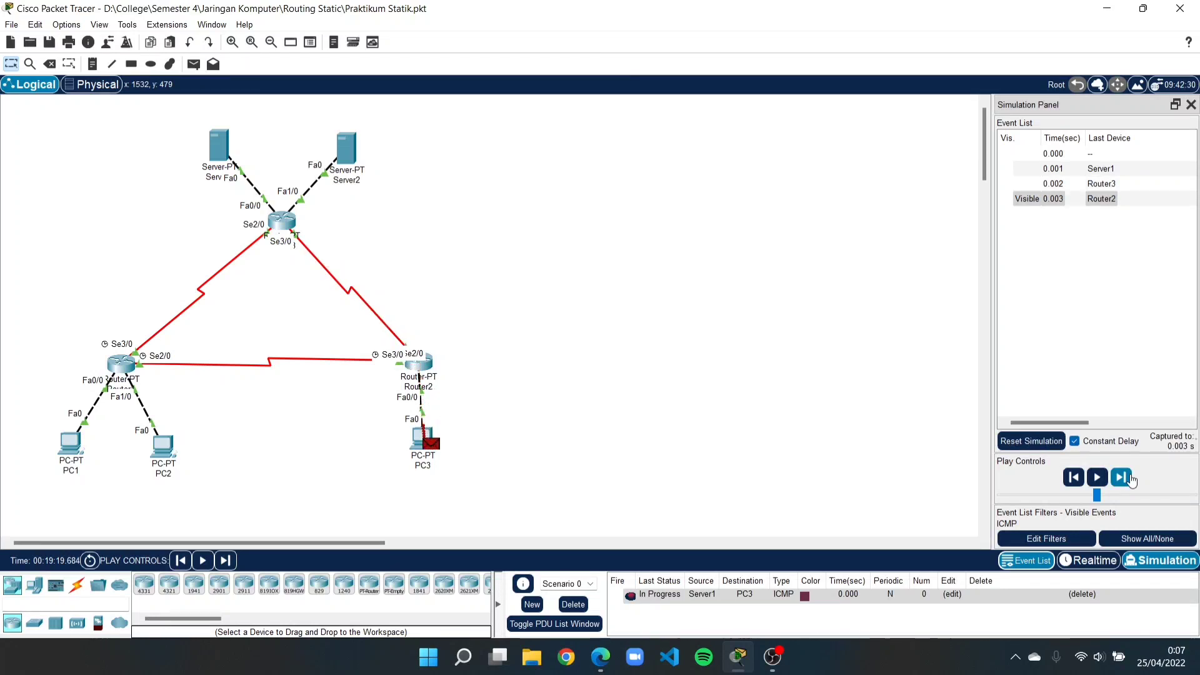
pyautogui.click(1129, 478)
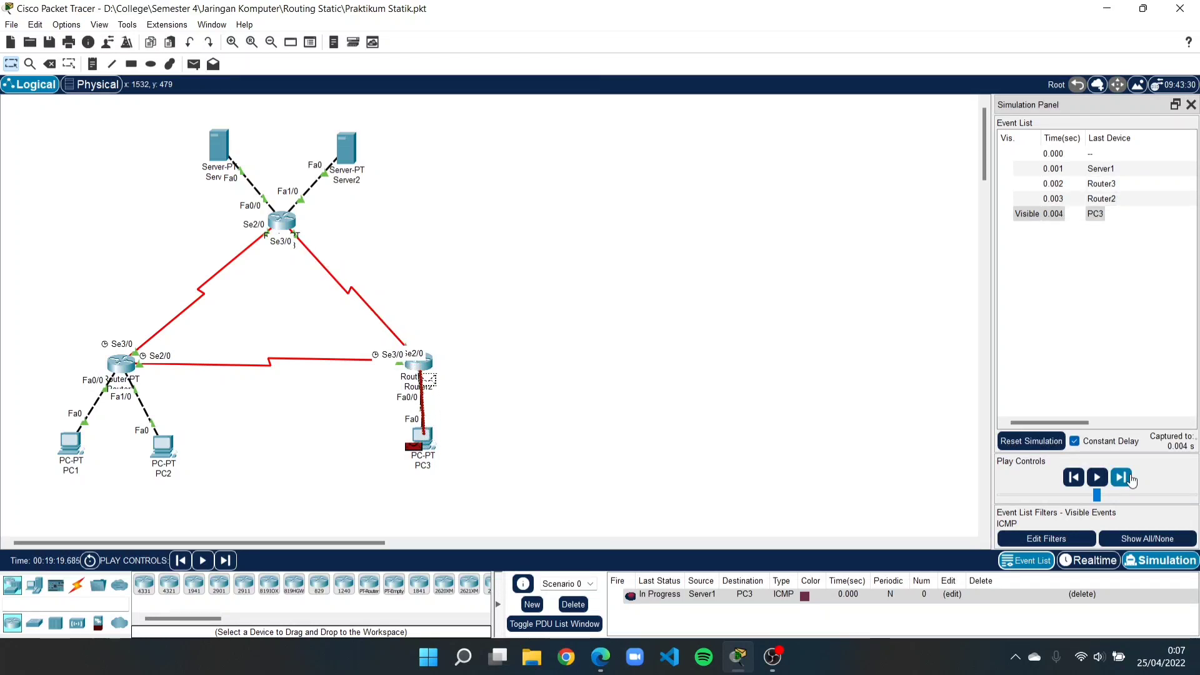
pyautogui.click(1129, 478)
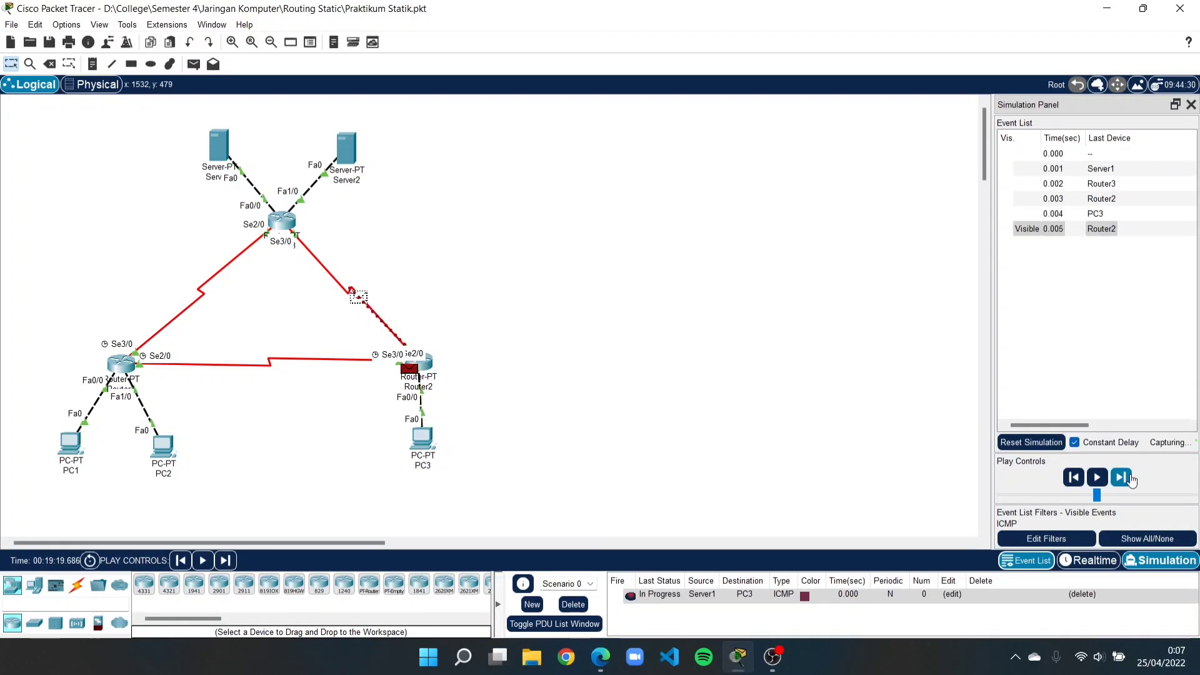
pyautogui.click(1130, 478)
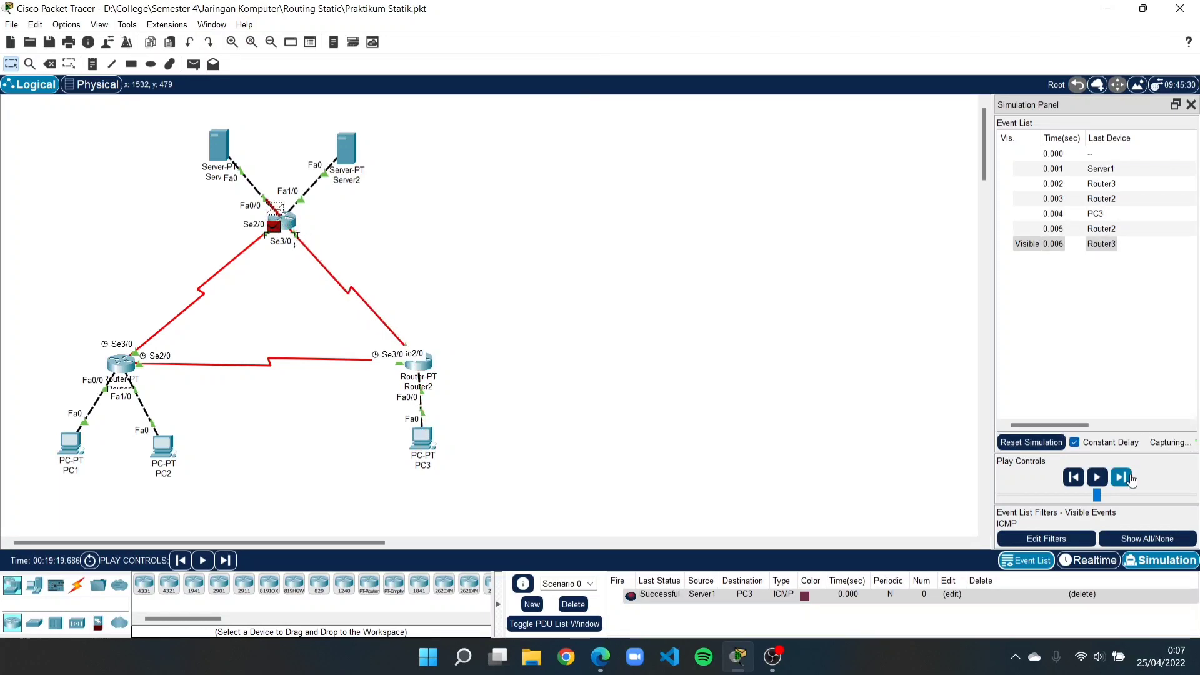
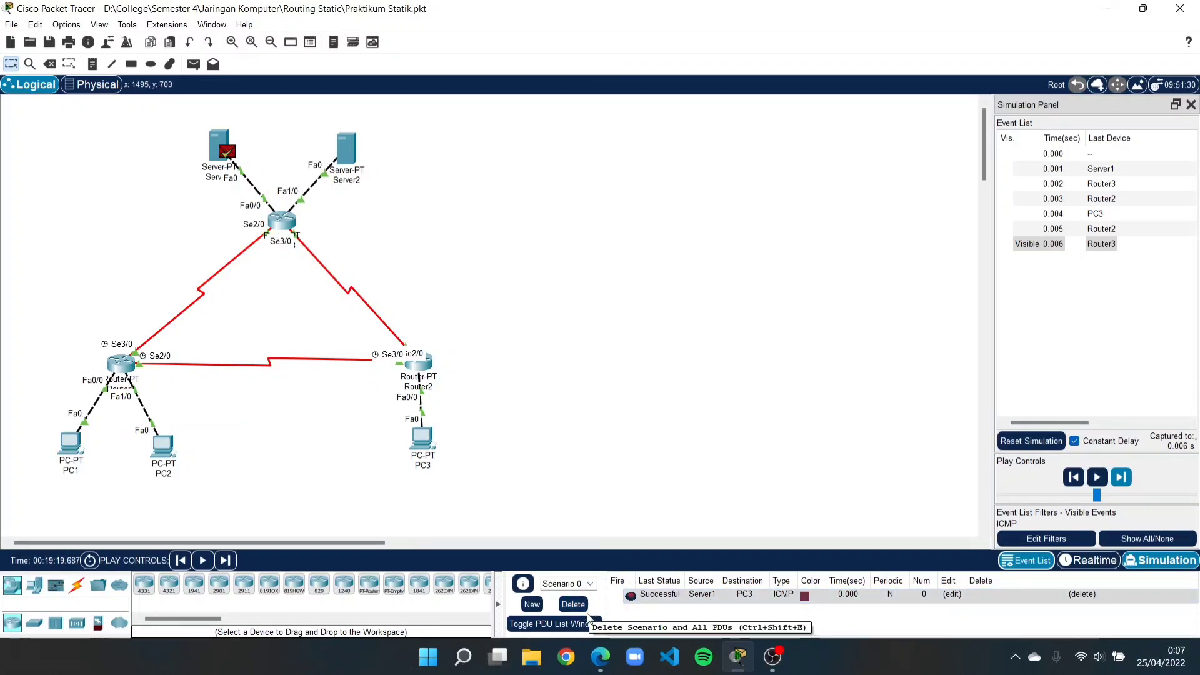
# Switch to the browser's lab guide, read the instructions after the PDU tests, and return to Packet Tracer.
pyautogui.click(600, 569)
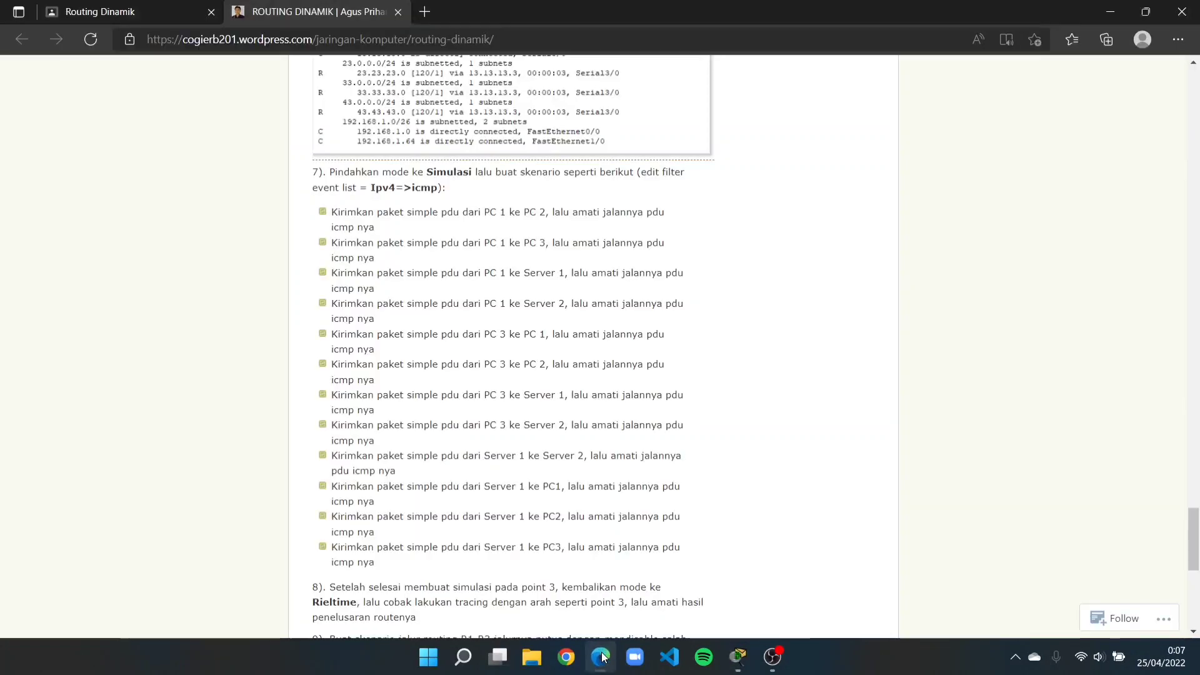
pyautogui.scroll(-5, 541, 223)
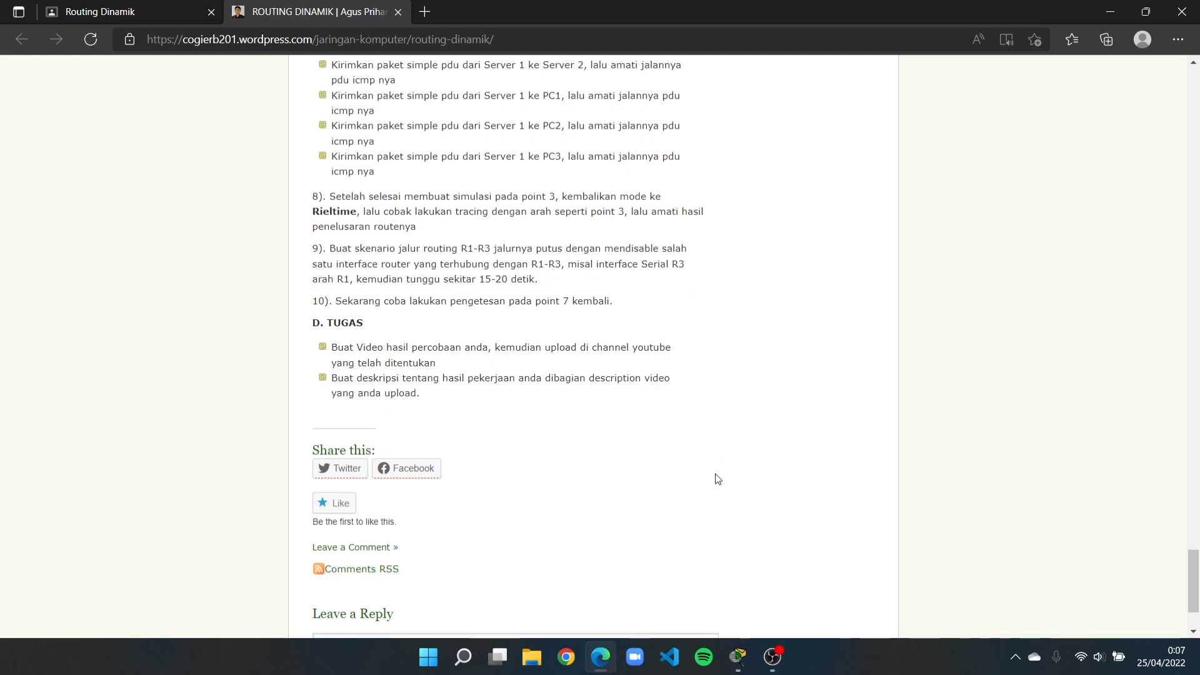
pyautogui.click(740, 657)
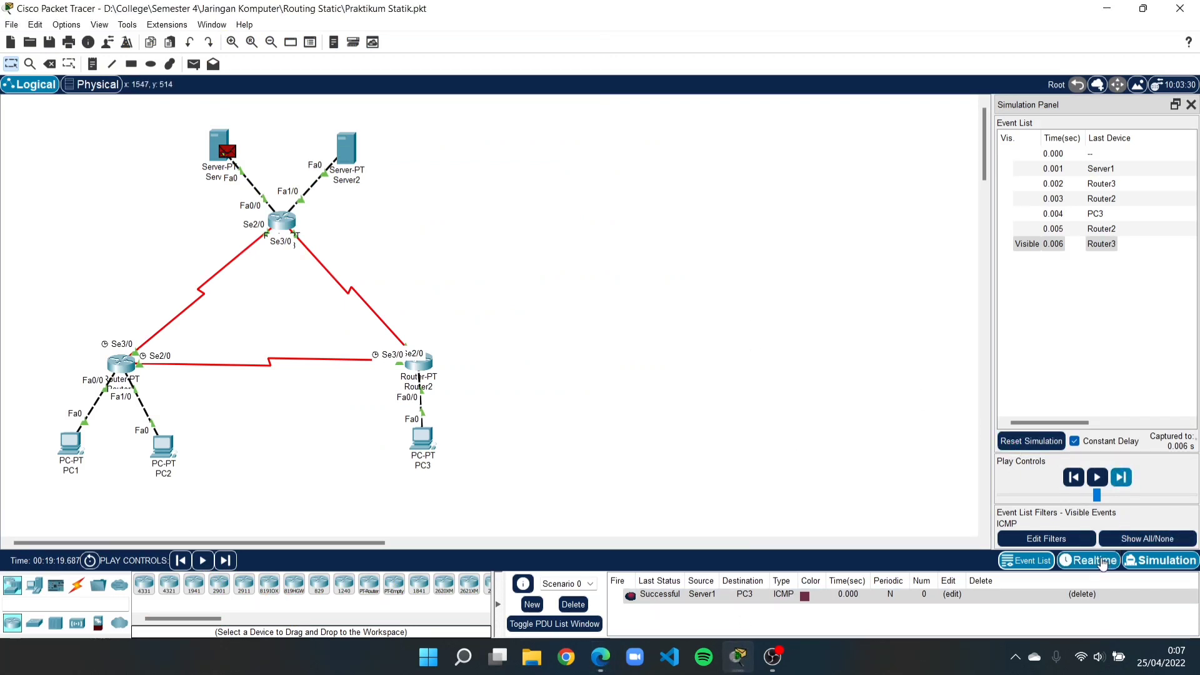
# Delete the current PDU scenario and return the network to Realtime mode.
pyautogui.click(573, 605)
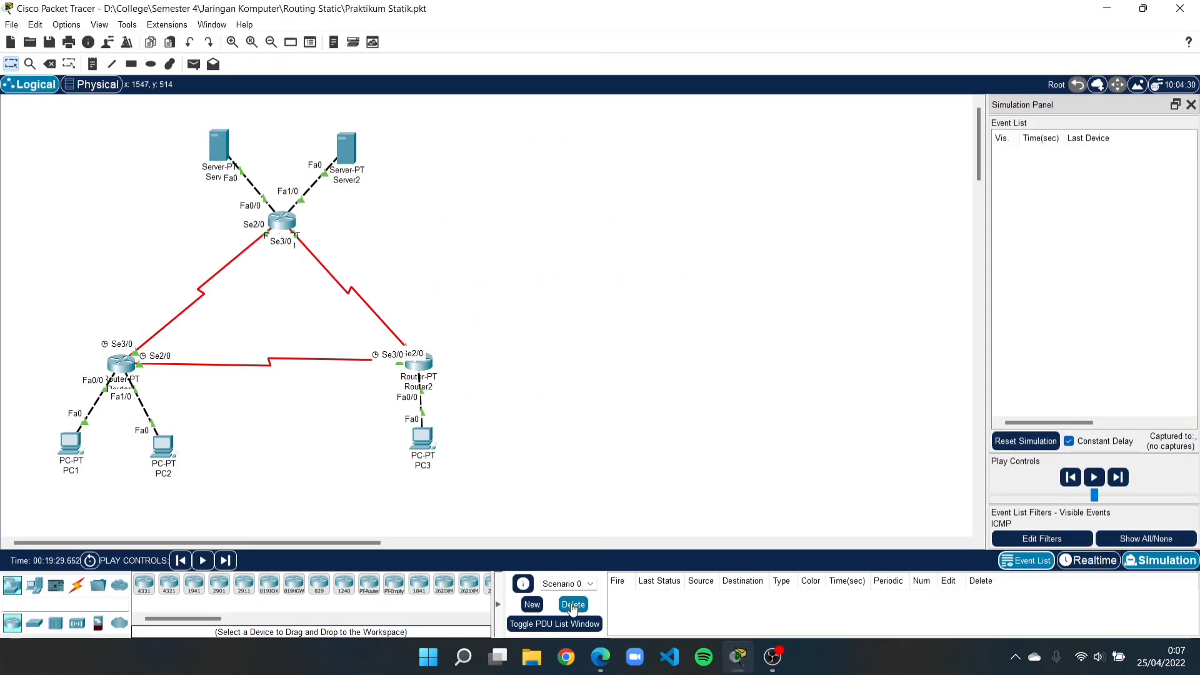
pyautogui.click(1085, 561)
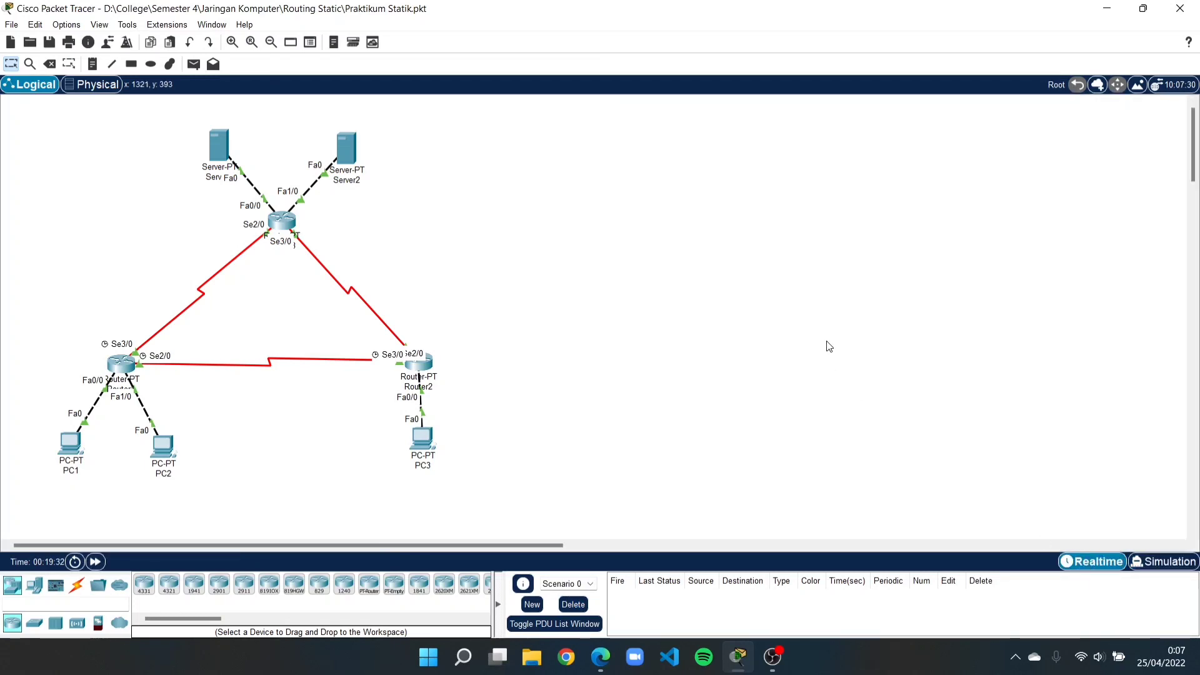
# Open the Command Prompt on PC1 and trace the route to 192.168.1.65.
pyautogui.click(74, 448)
pyautogui.click(493, 130)
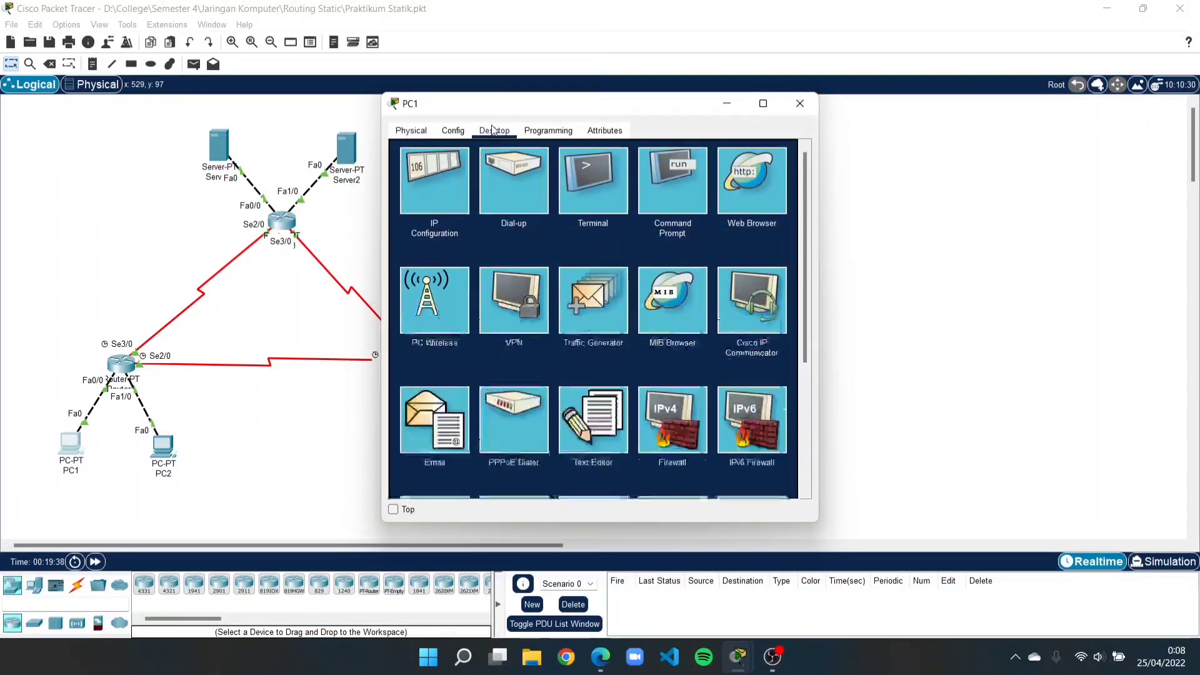
pyautogui.click(676, 196)
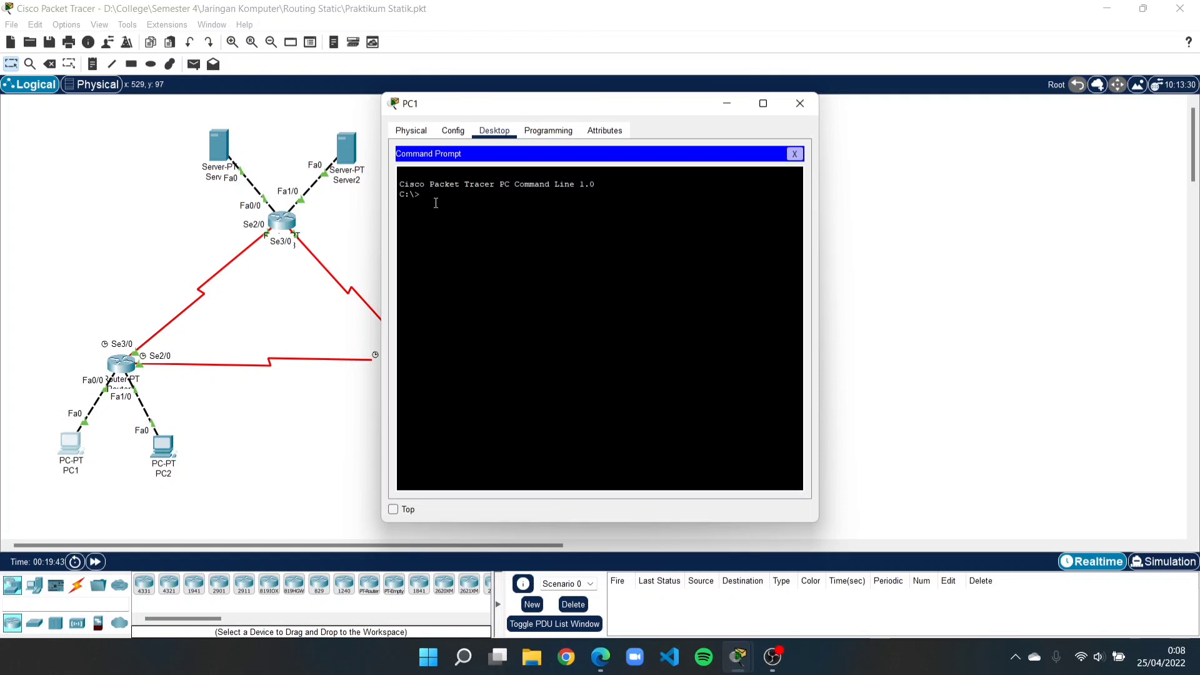
pyautogui.write('trace')
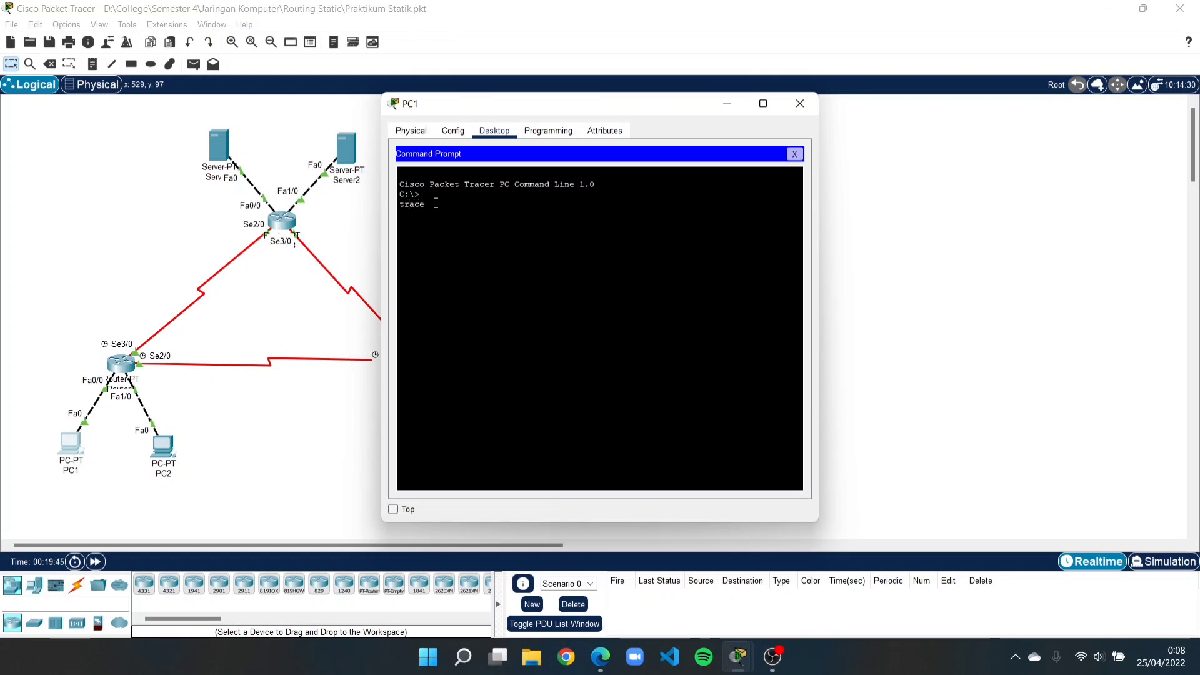
pyautogui.write('rt')
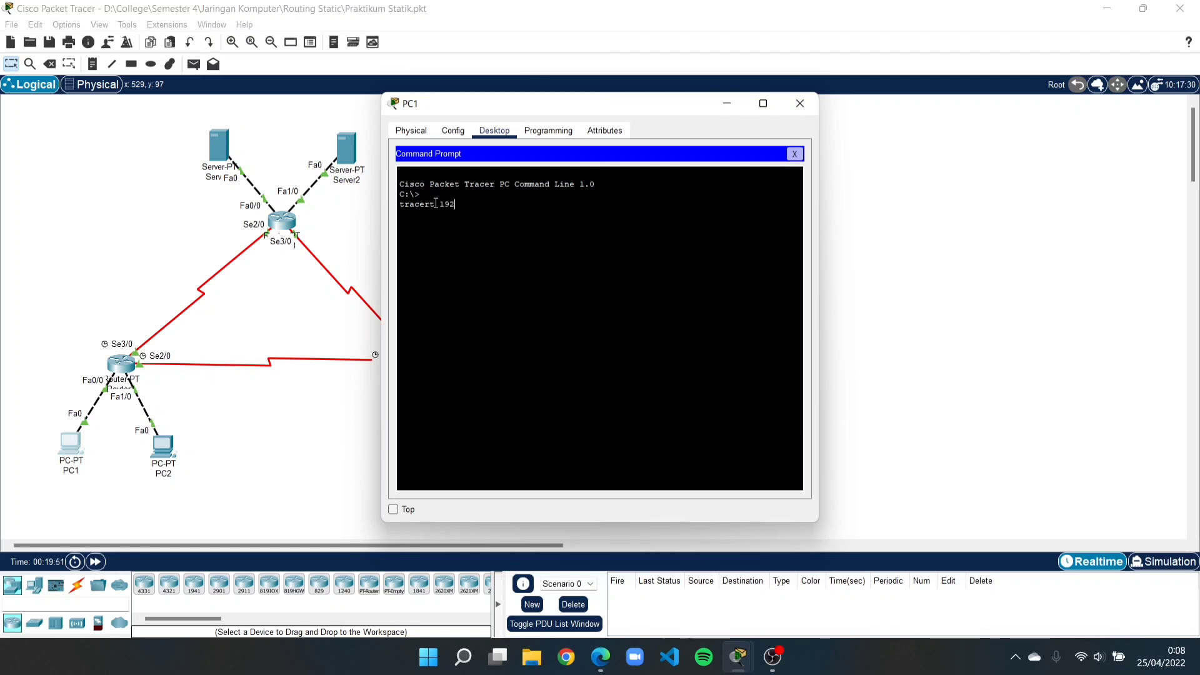
pyautogui.write('192.168.1.65')
pyautogui.press('Return')
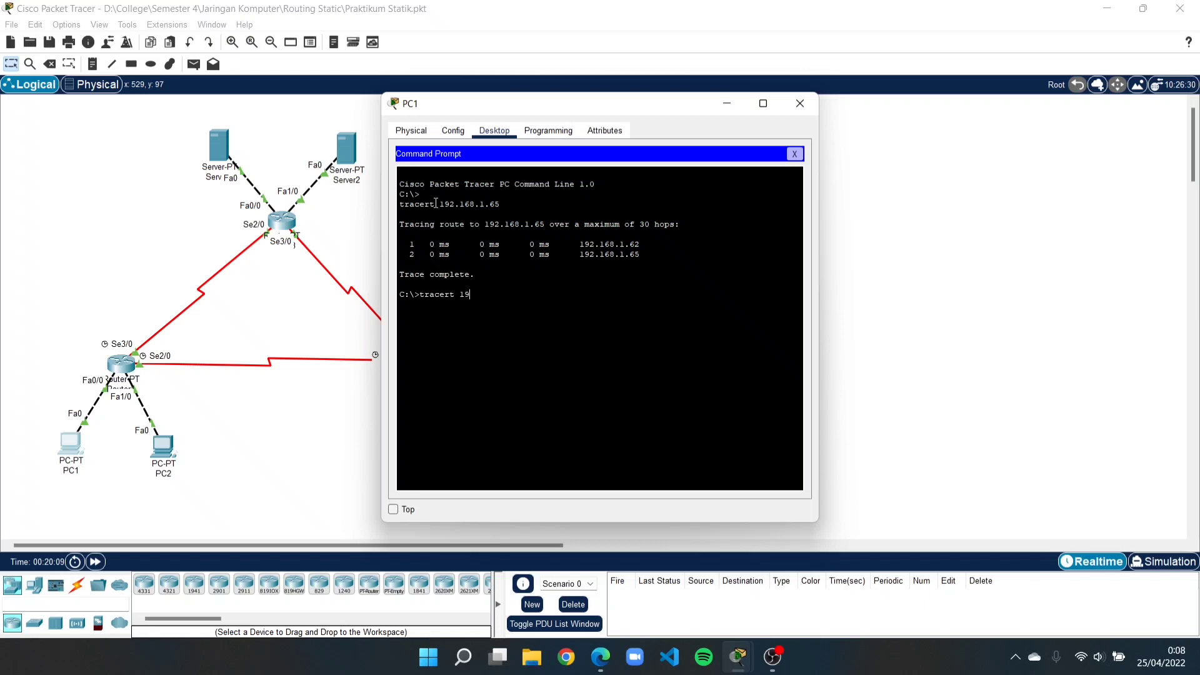
# Trace the route from PC1 to 192.168.1.253 with tracert.
pyautogui.write('192.1')
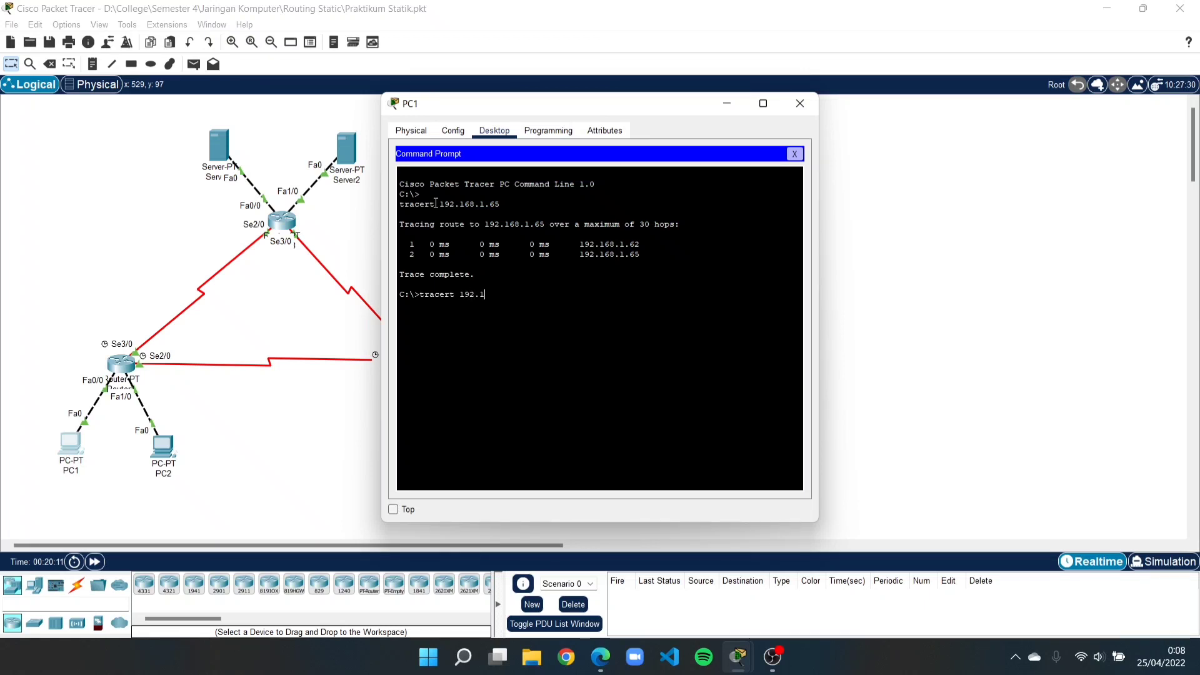
pyautogui.write('68.1.253')
pyautogui.press('Return')
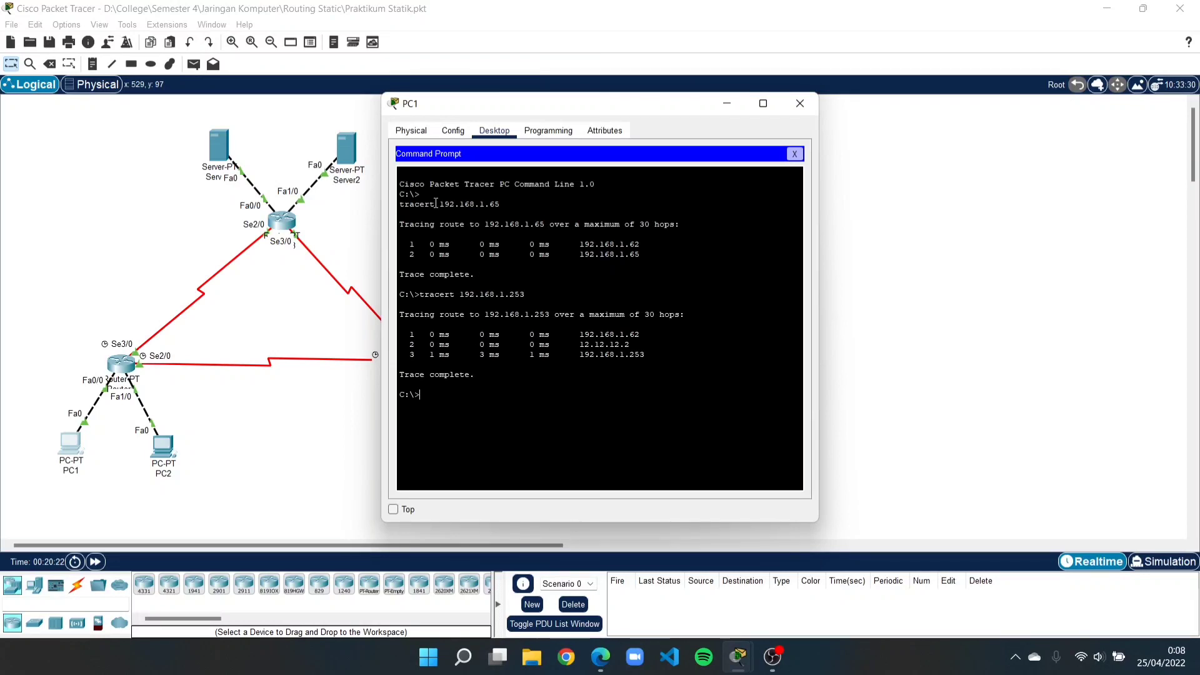
# Trace the route from PC1 to 33.33.33.1 with tracert.
pyautogui.write('tracert')
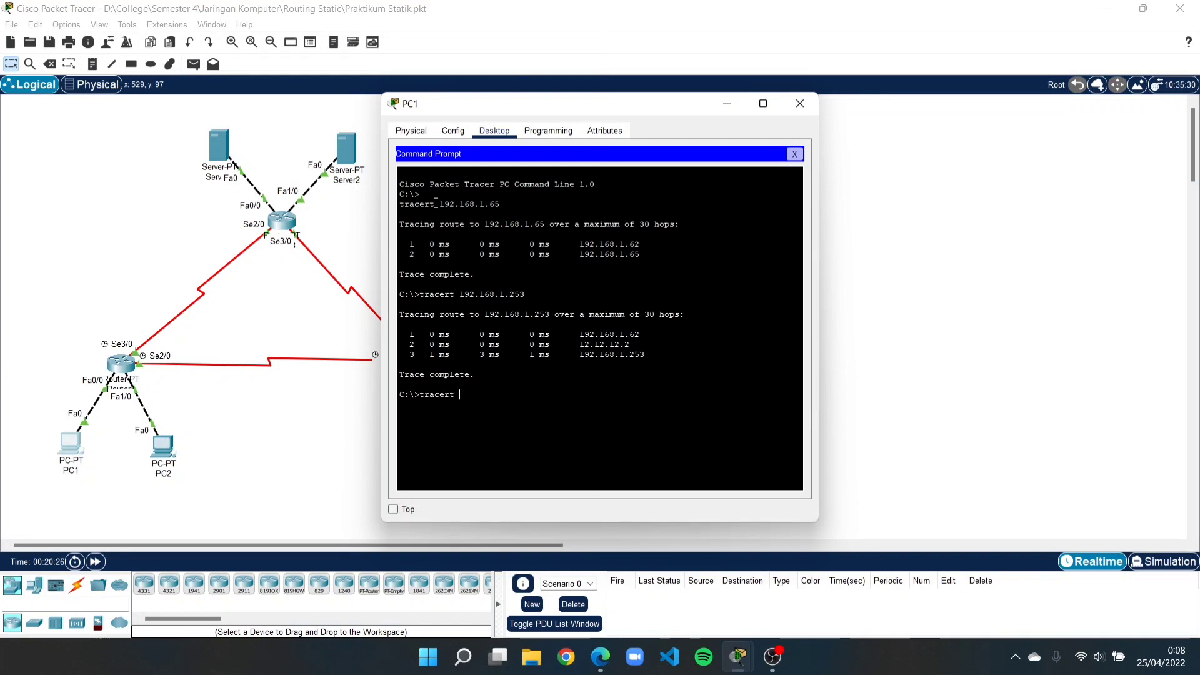
pyautogui.write(' 1')
pyautogui.press('BackSpace')
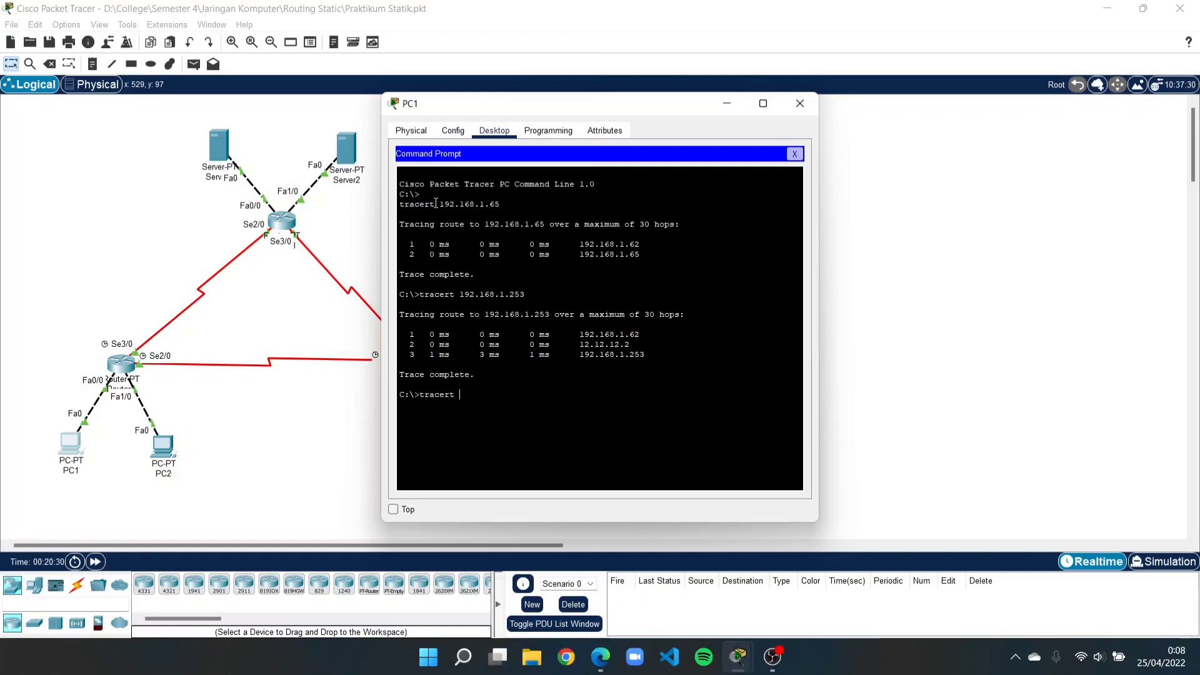
pyautogui.write('33')
pyautogui.write('.343')
pyautogui.write('33')
pyautogui.write('.3')
pyautogui.write('3')
pyautogui.write('.1')
pyautogui.press('Return')
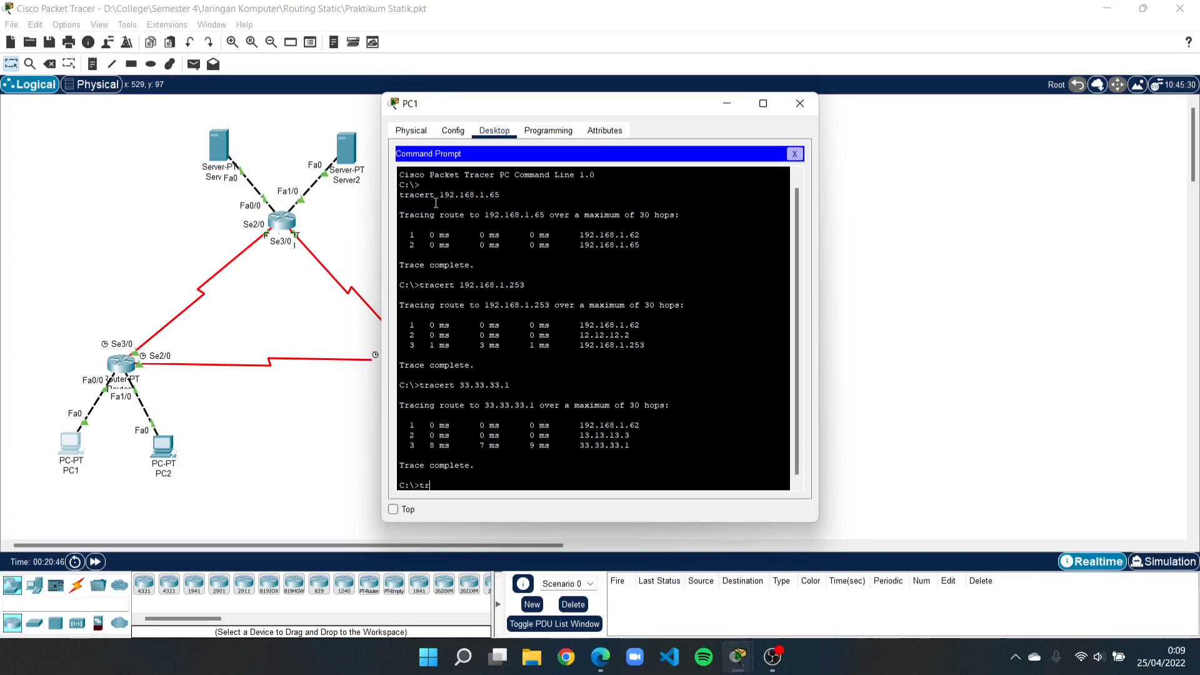
# Trace the route from PC1 to 43.43.43.1 with tracert and close PC1's window.
pyautogui.write('tracert 43.43.43')
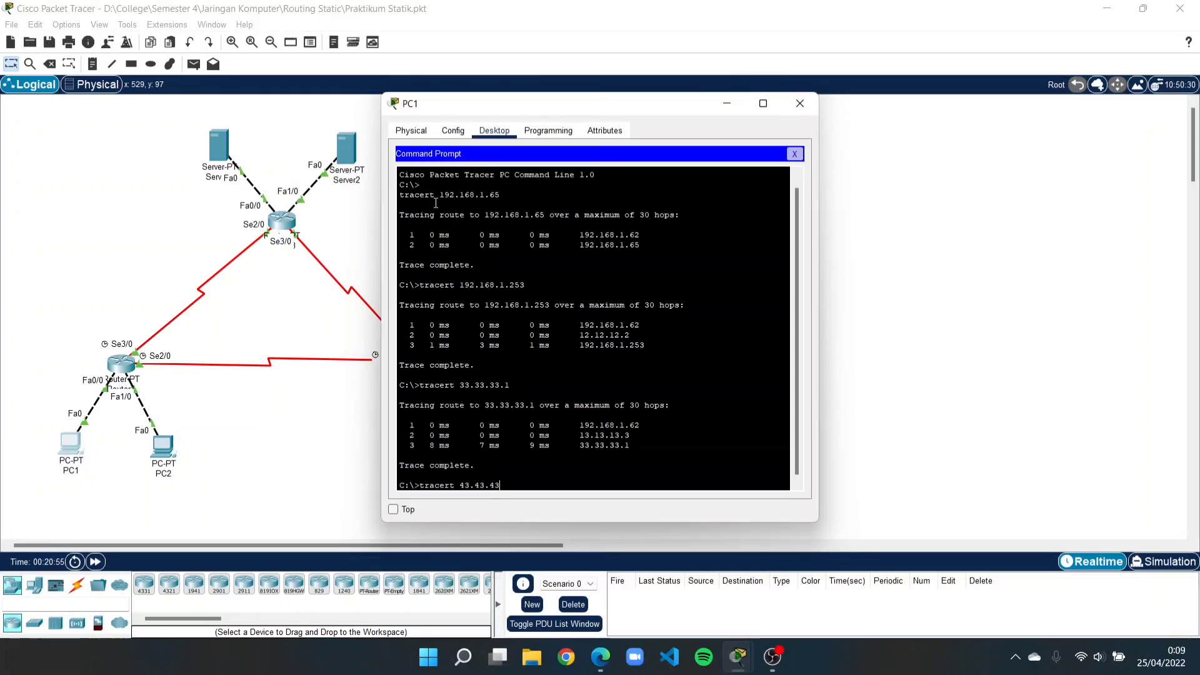
pyautogui.write('.1')
pyautogui.press('Return')
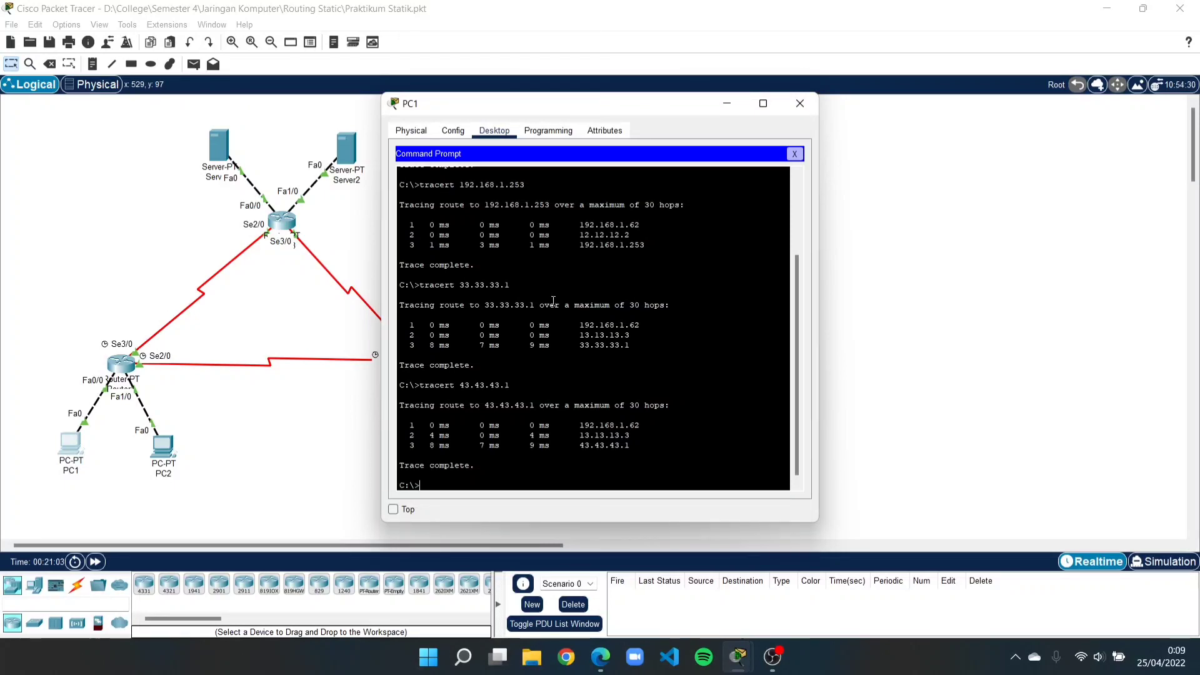
pyautogui.click(798, 104)
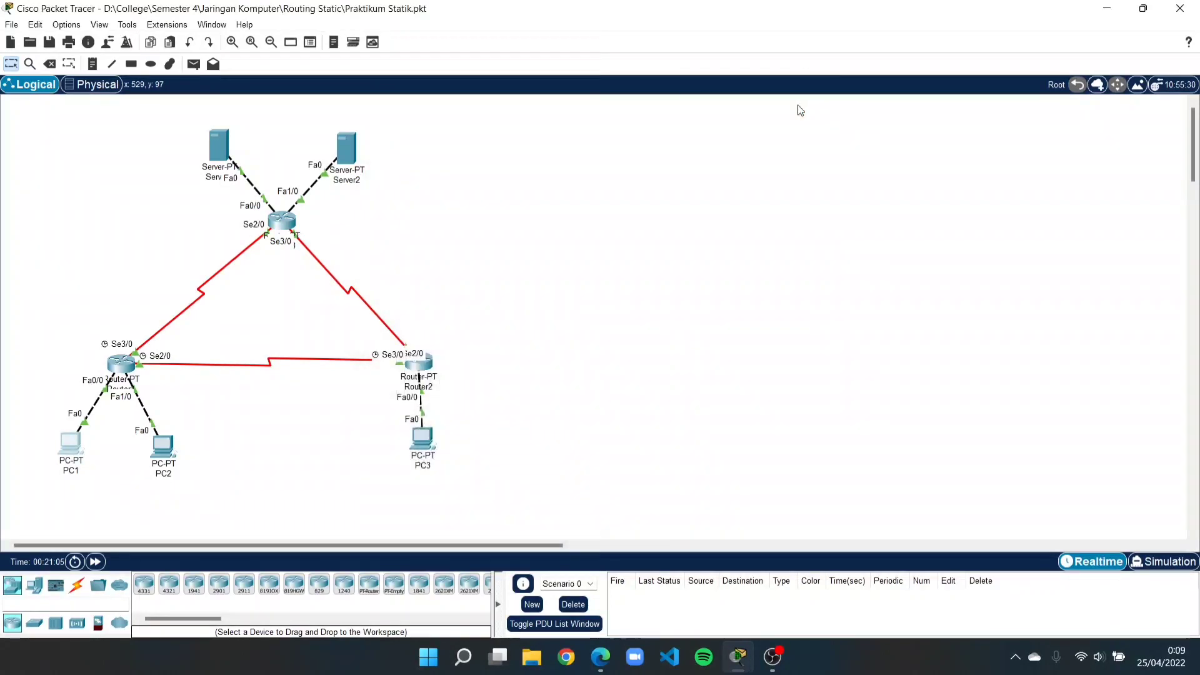
# Open the Command Prompt on PC3 and trace the route to 192.168.1.1.
pyautogui.click(425, 437)
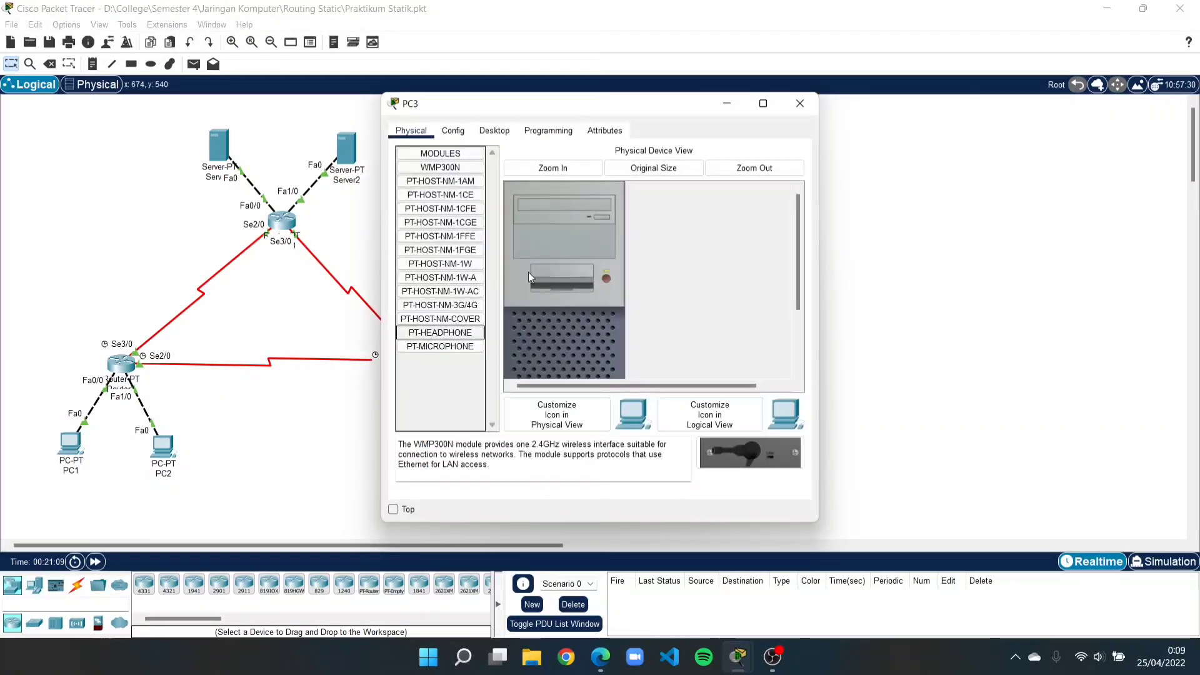
pyautogui.click(494, 130)
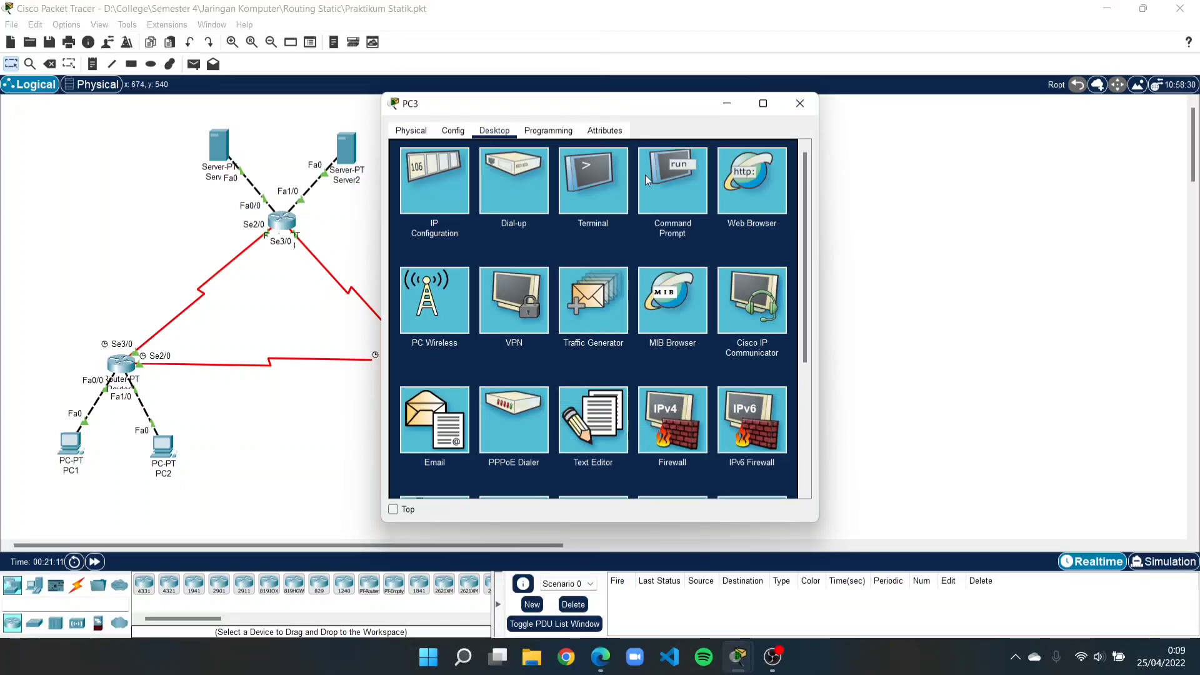
pyautogui.click(672, 188)
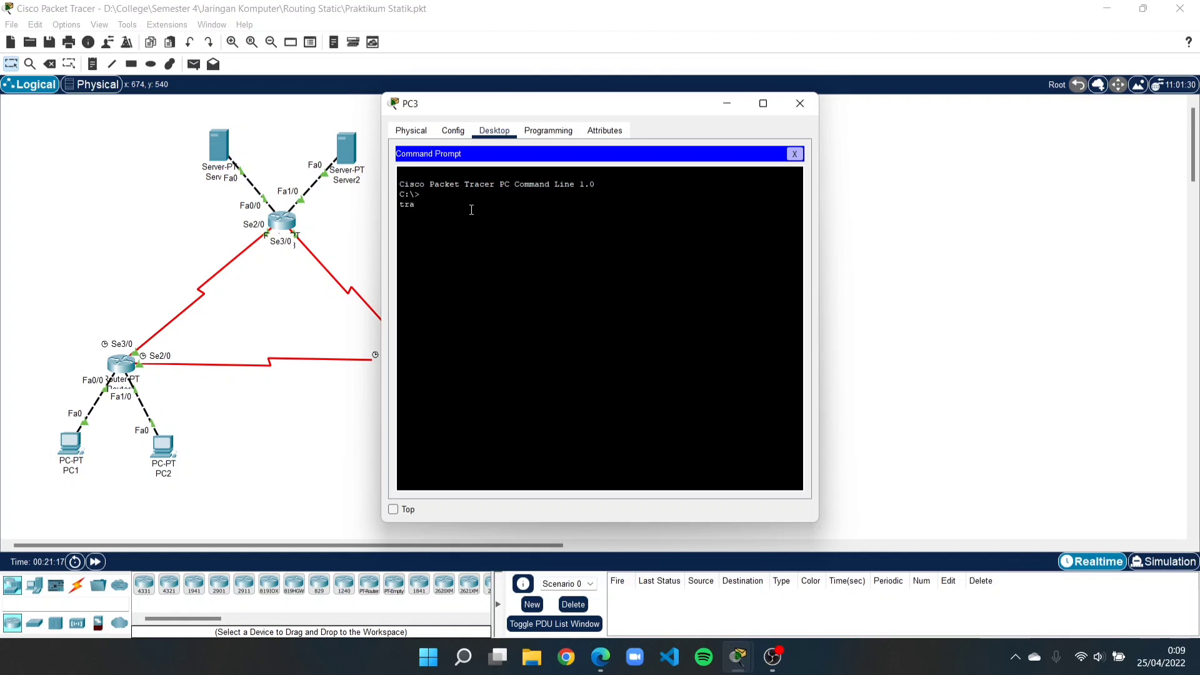
pyautogui.write('tracert')
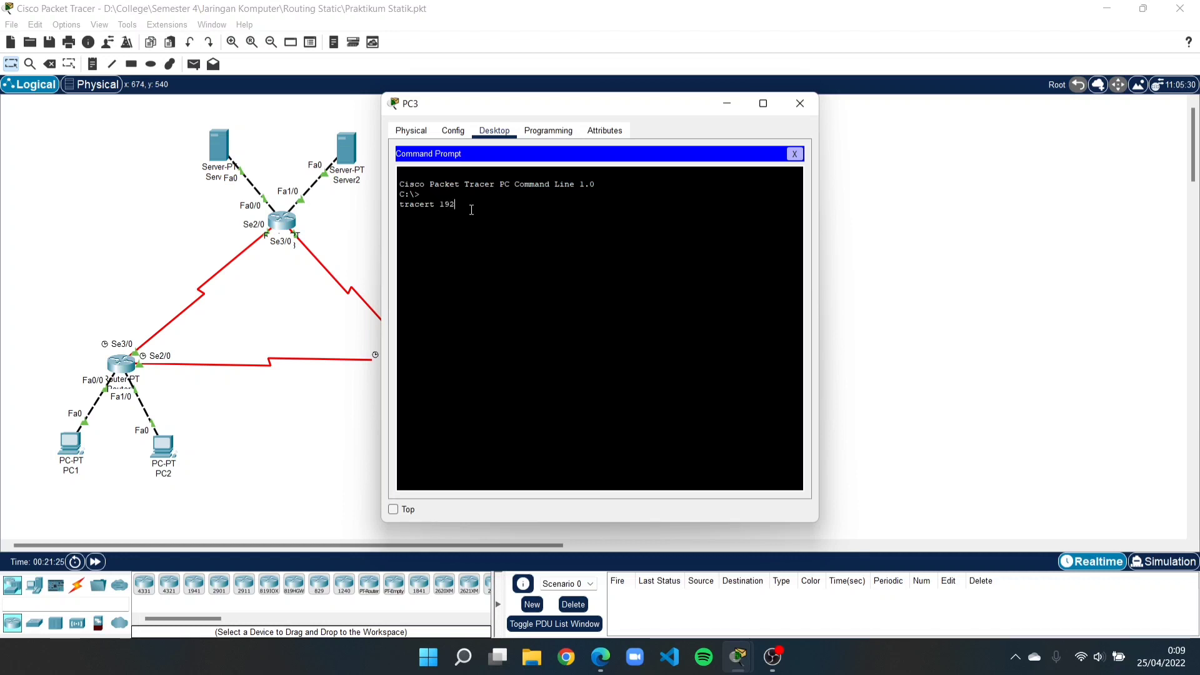
pyautogui.write('192.168.1.1')
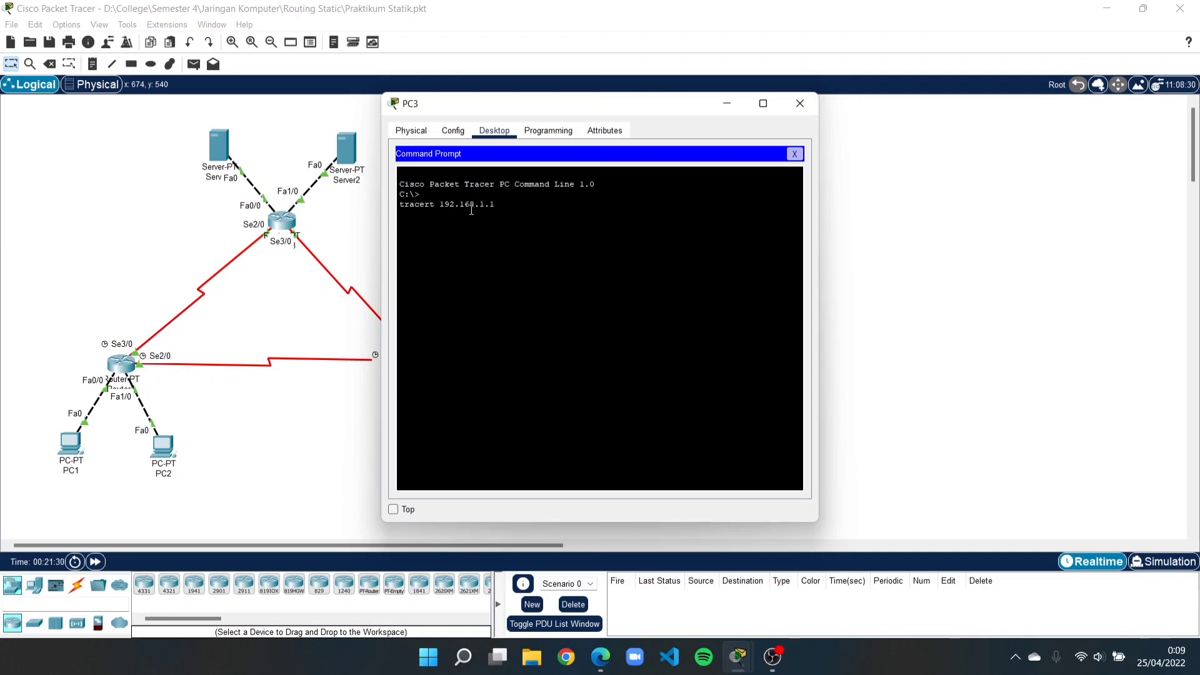
pyautogui.press('Return')
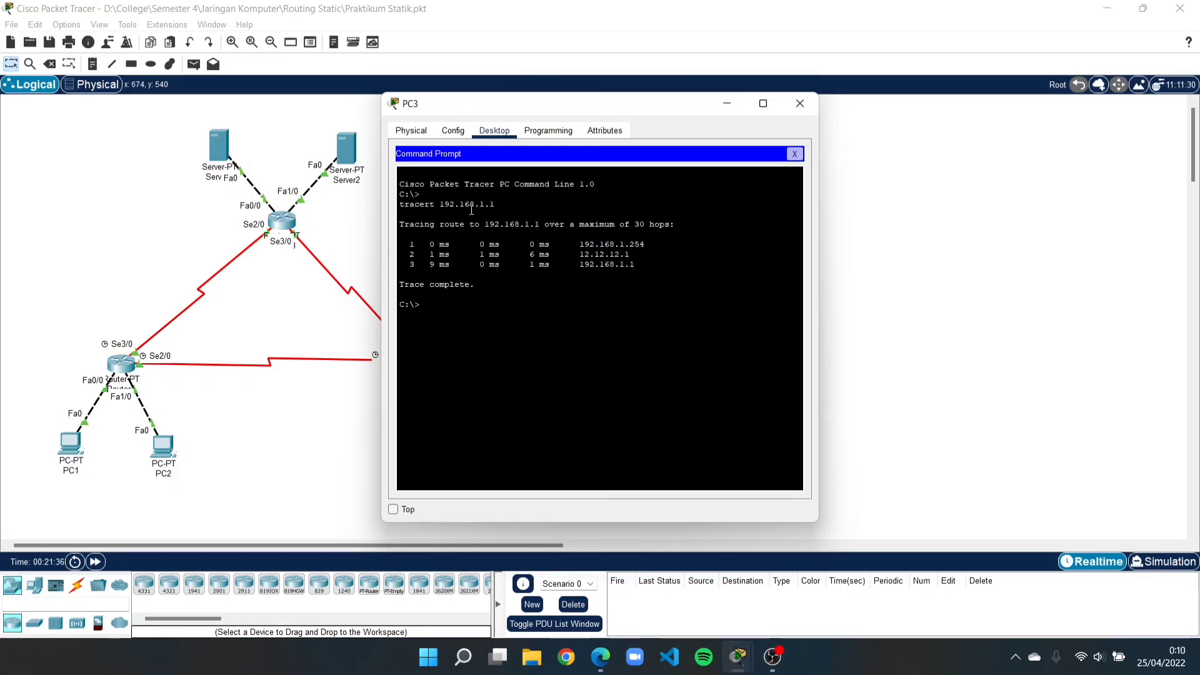
# Trace the route from PC3 to 33.33.33.1 with tracert.
pyautogui.write('ra')
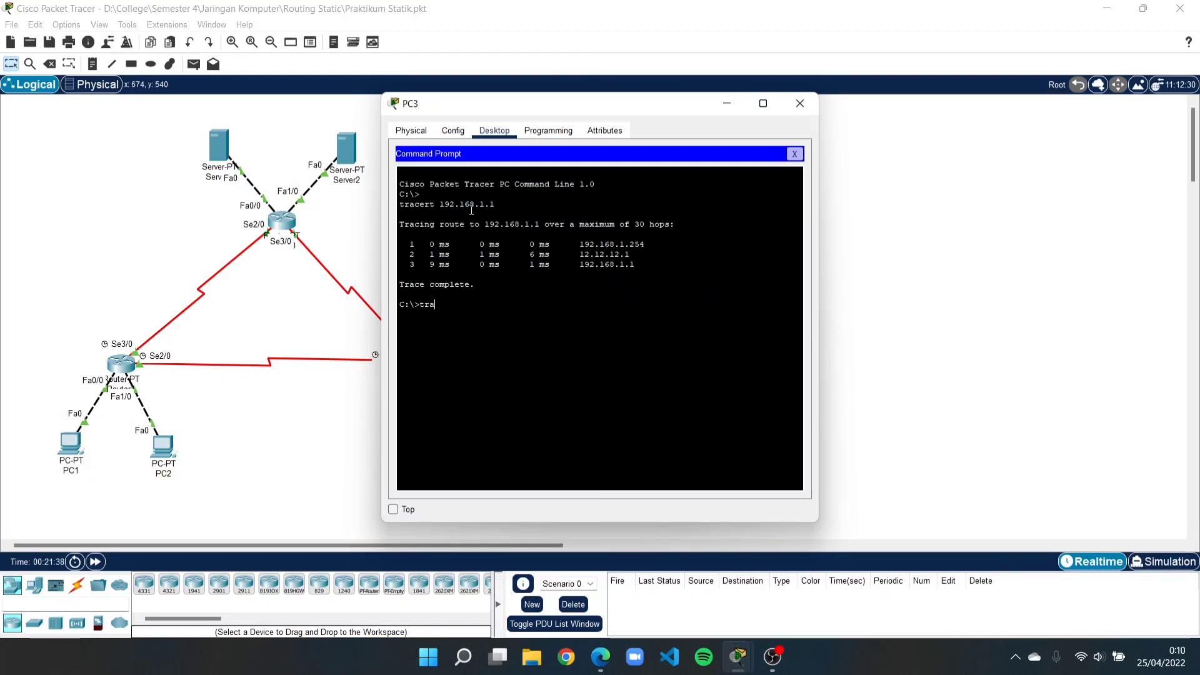
pyautogui.write('cert 33.33.3')
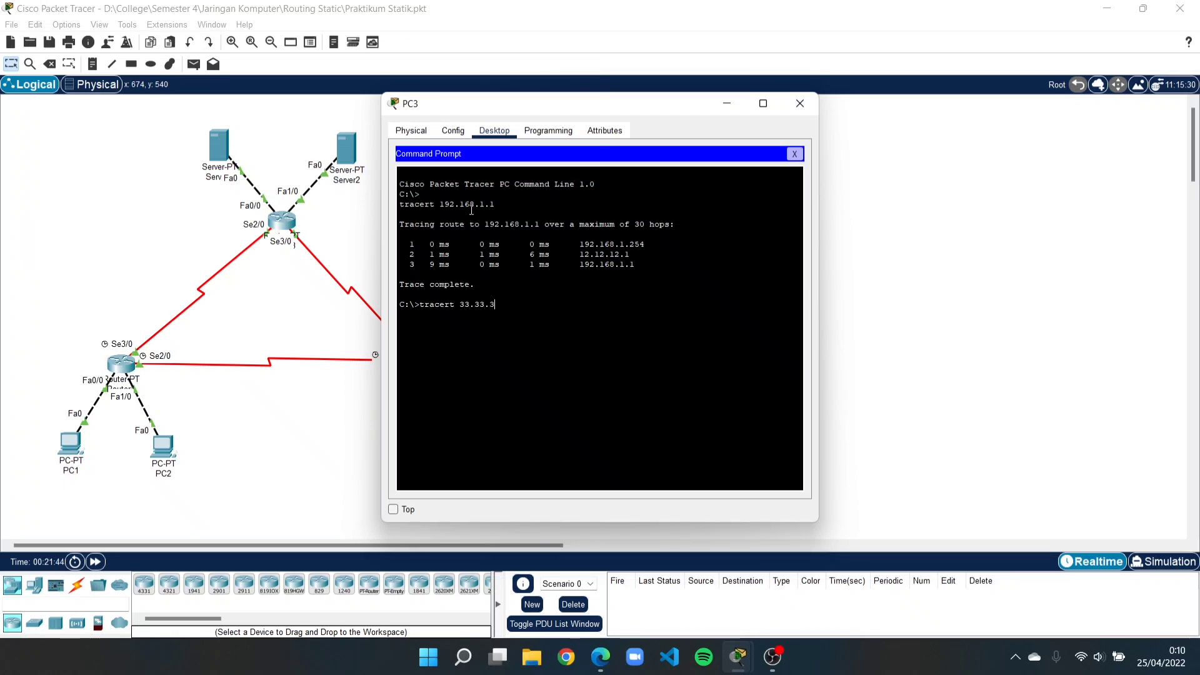
pyautogui.write('3.1')
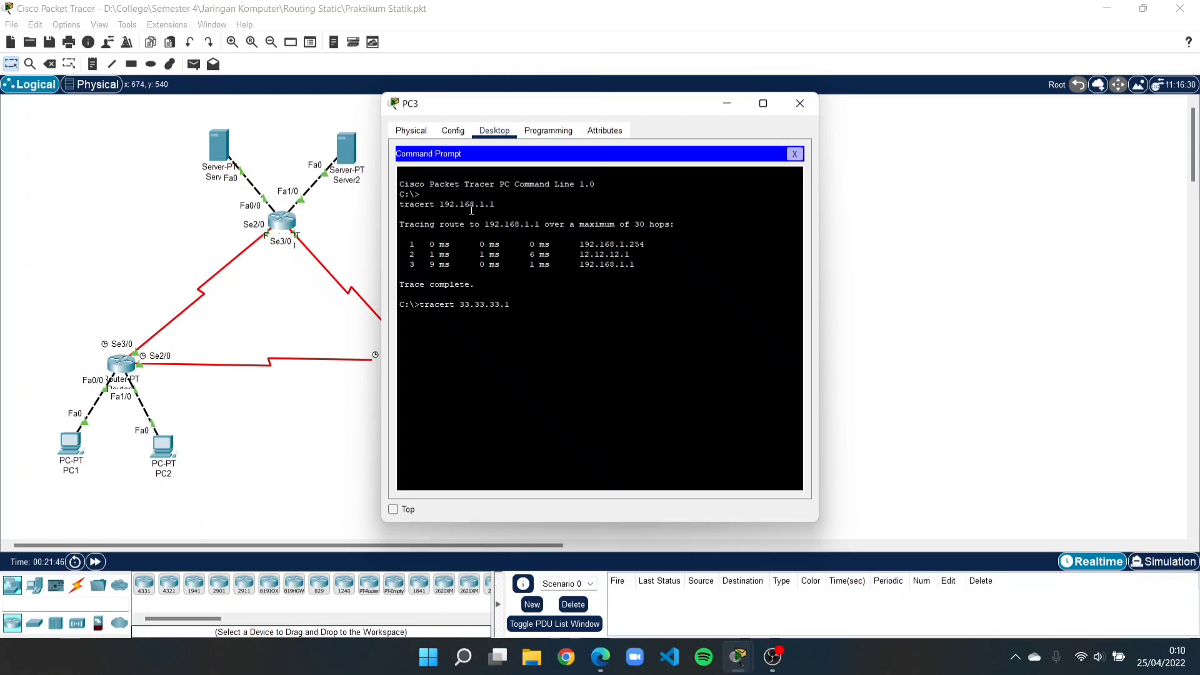
pyautogui.press('Return')
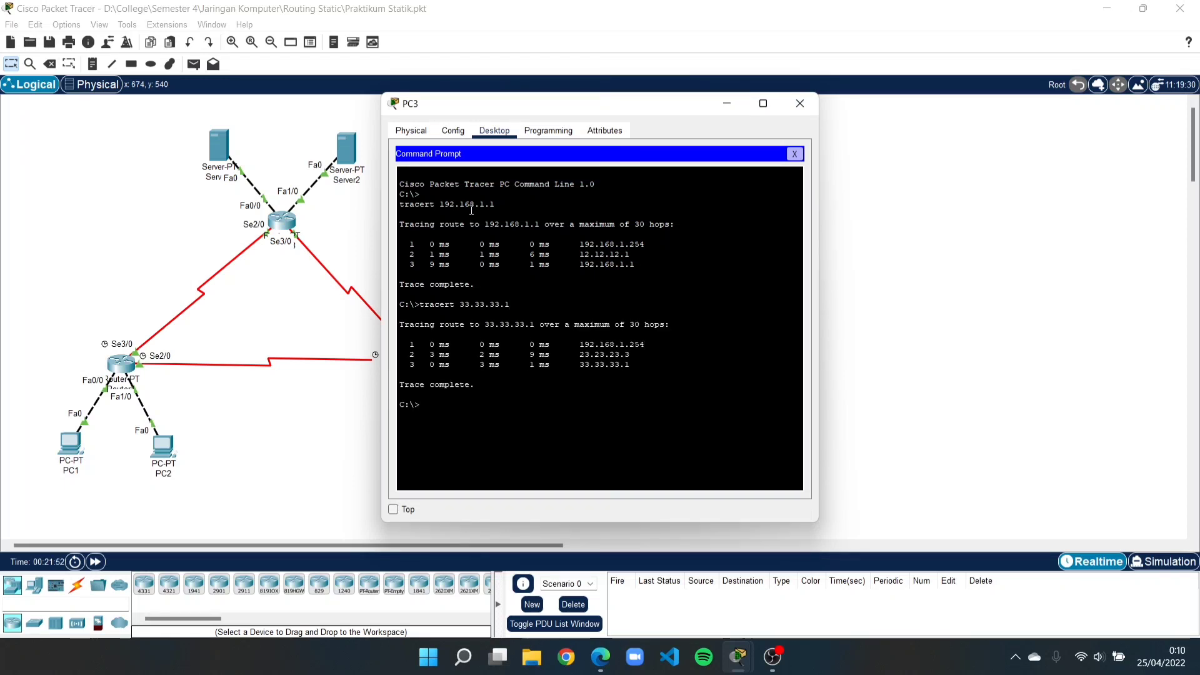
# Trace the route from PC3 to 43.43.43.1 with tracert and close PC3's window.
pyautogui.write('tracert 43.43.43.1')
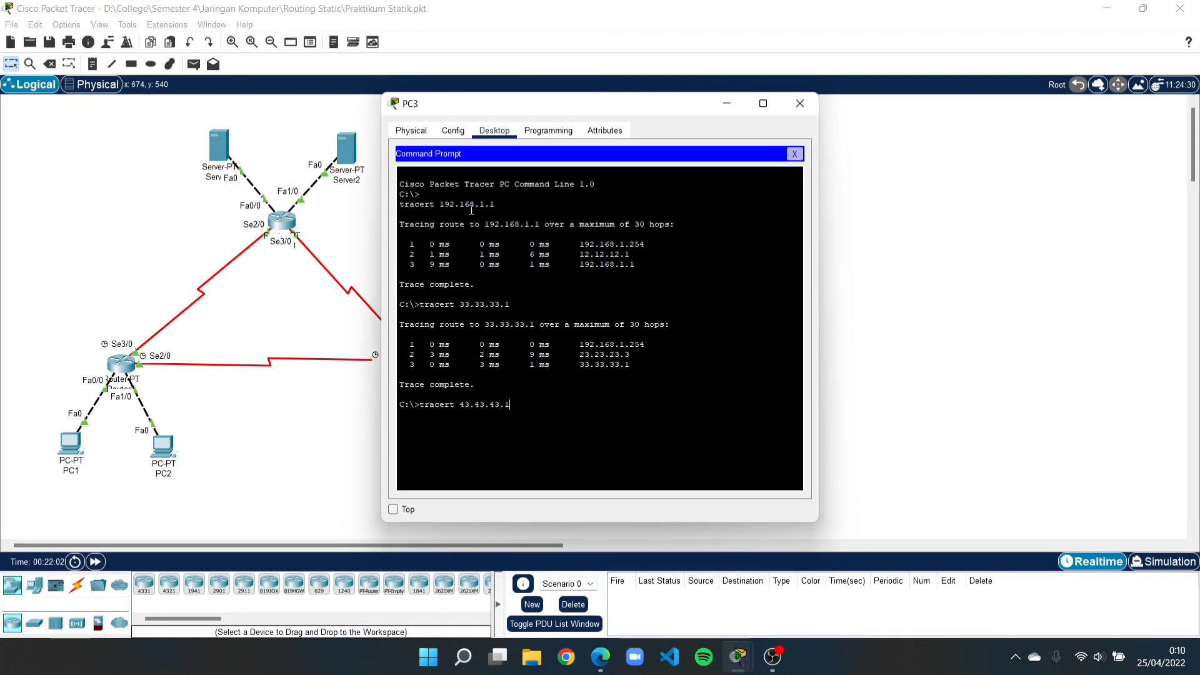
pyautogui.press('Return')
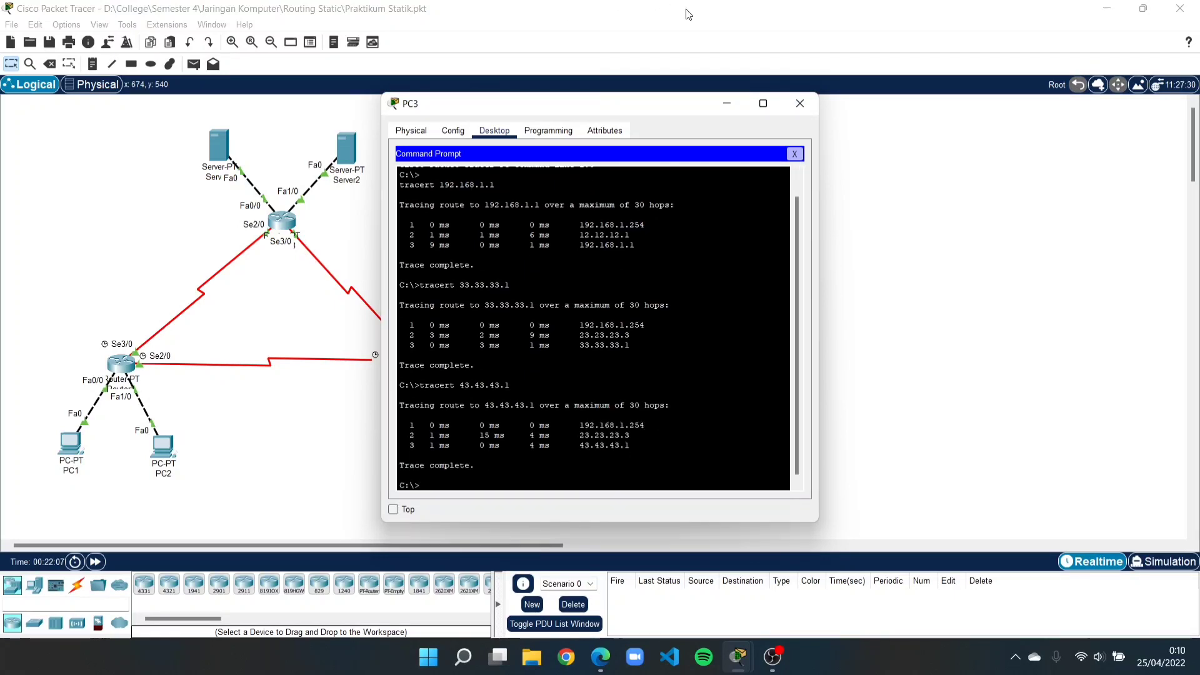
pyautogui.click(800, 103)
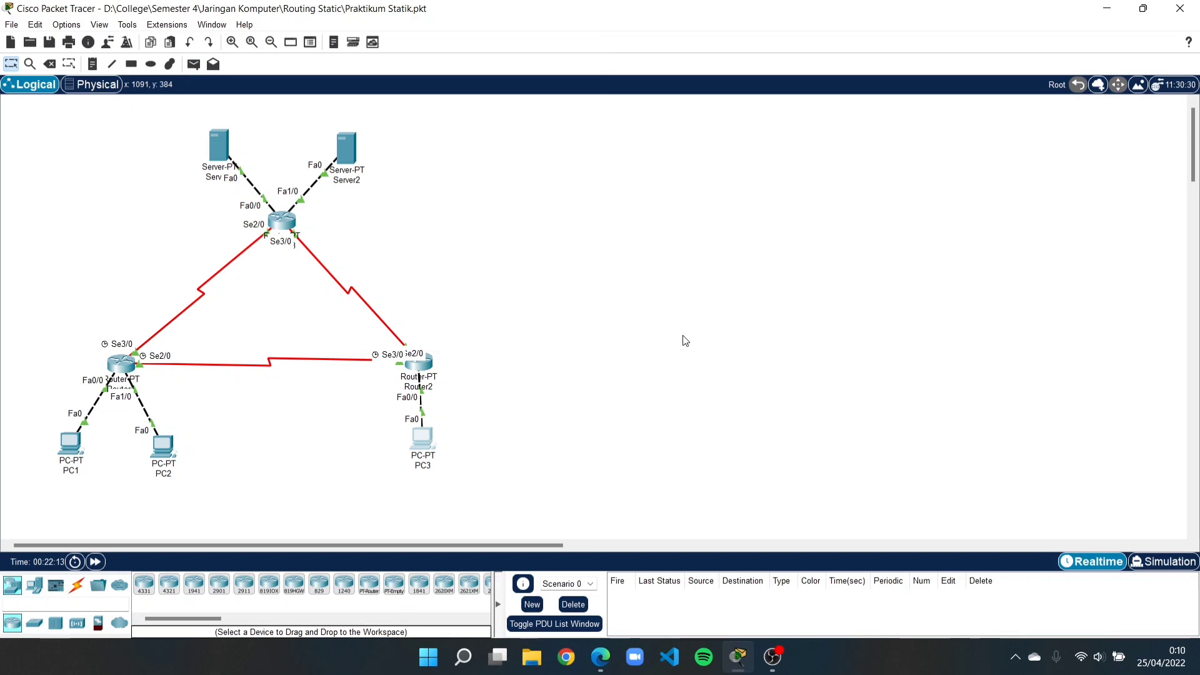
# Open the Command Prompt on Server1 and trace the route to 43.43.43.1.
pyautogui.click(215, 155)
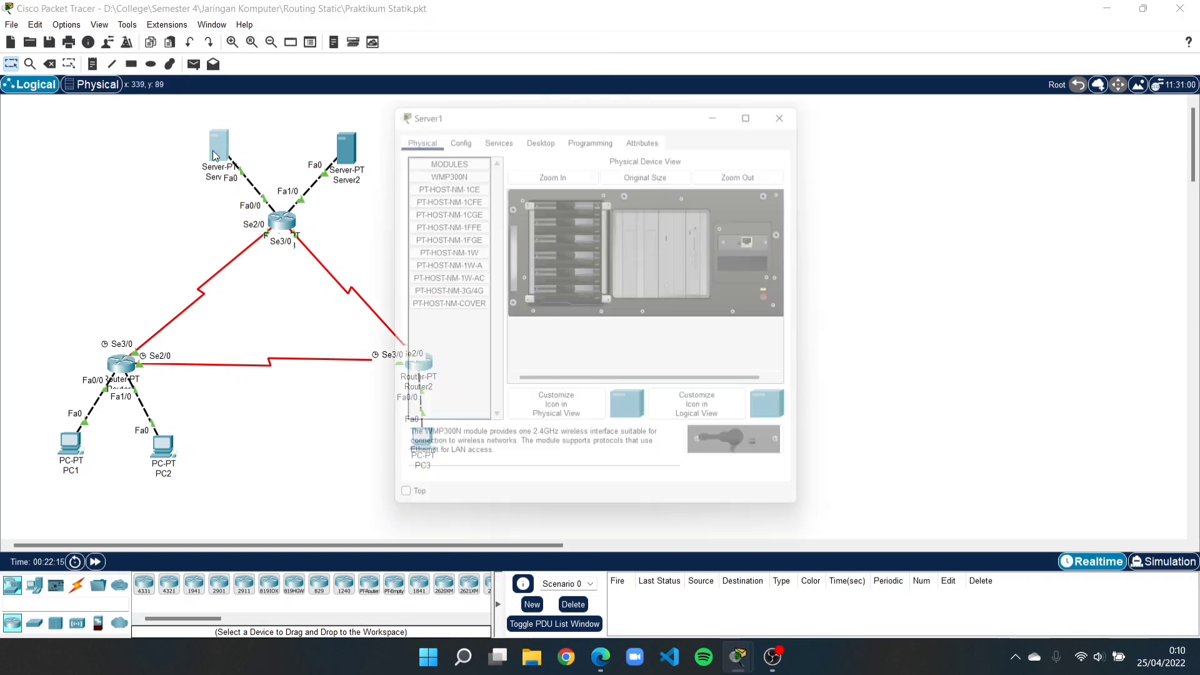
pyautogui.click(557, 131)
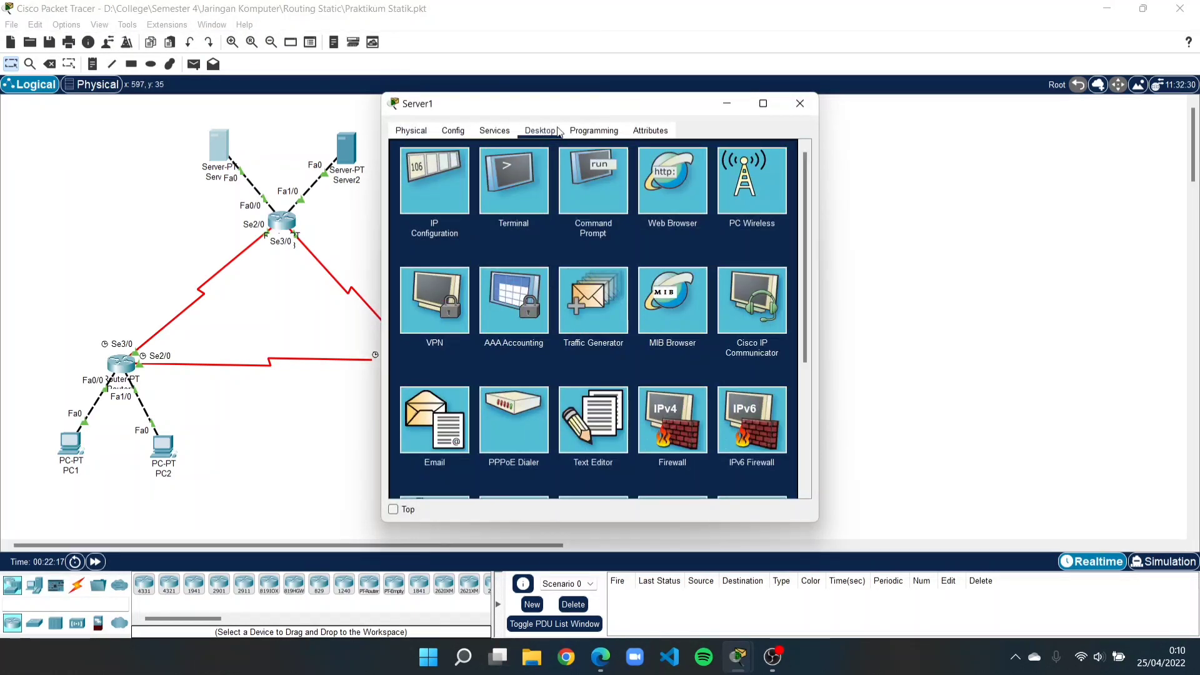
pyautogui.click(594, 196)
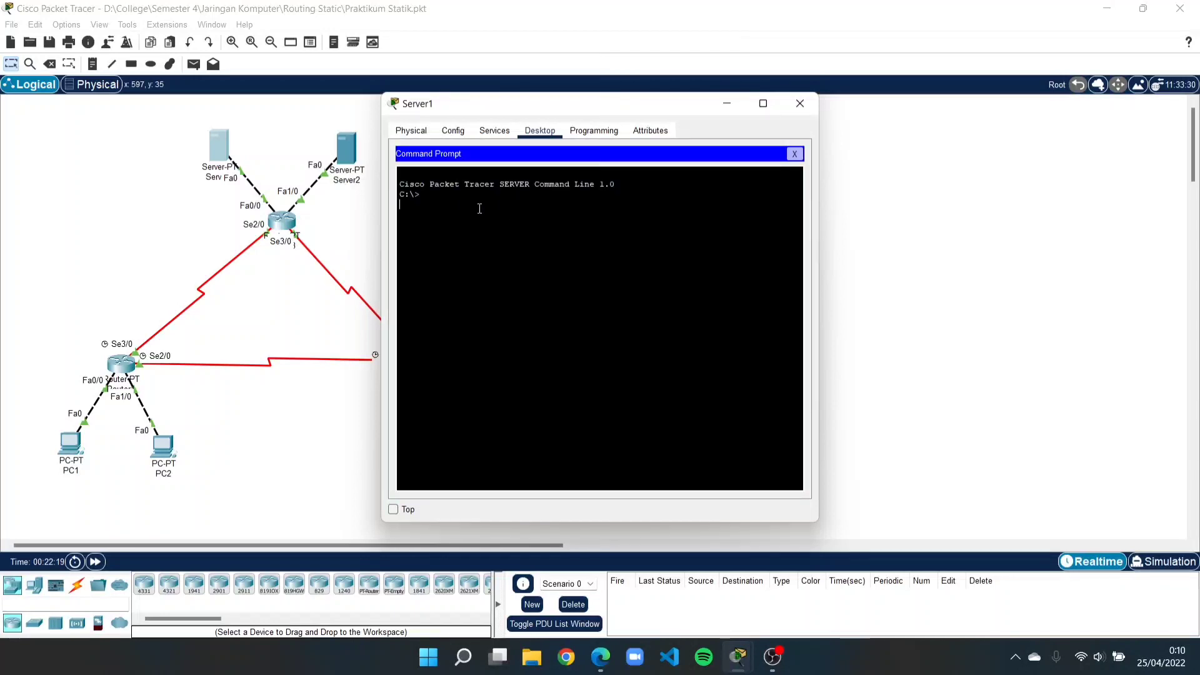
pyautogui.write('tra')
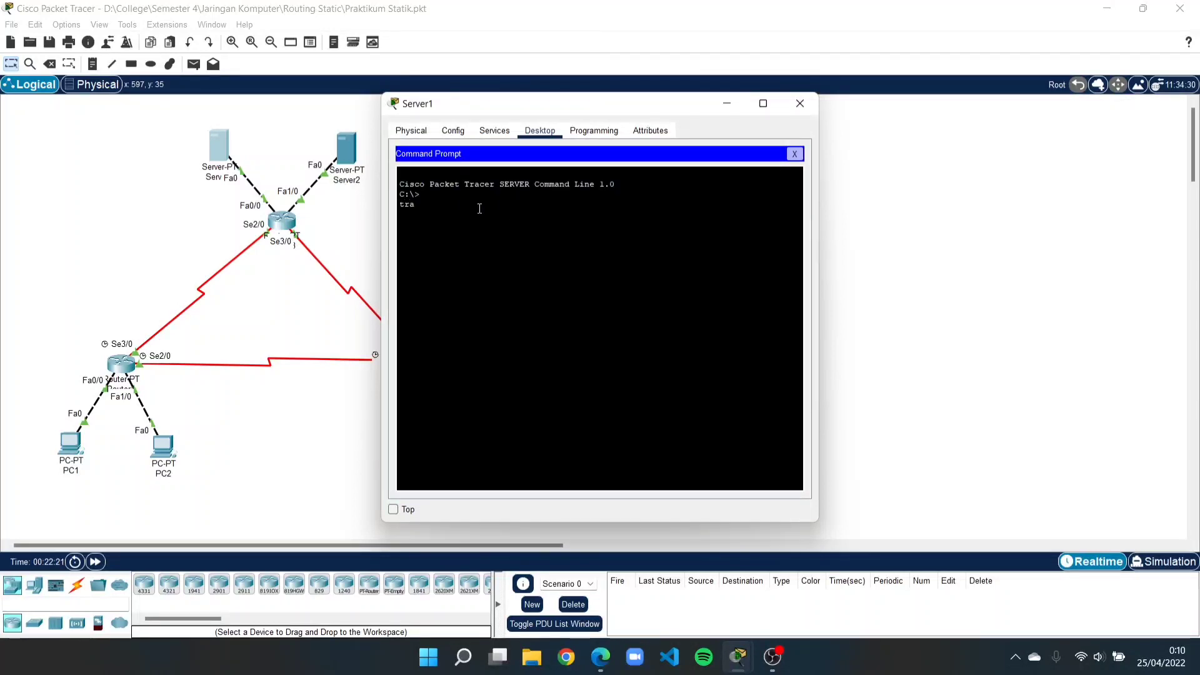
pyautogui.write('cert')
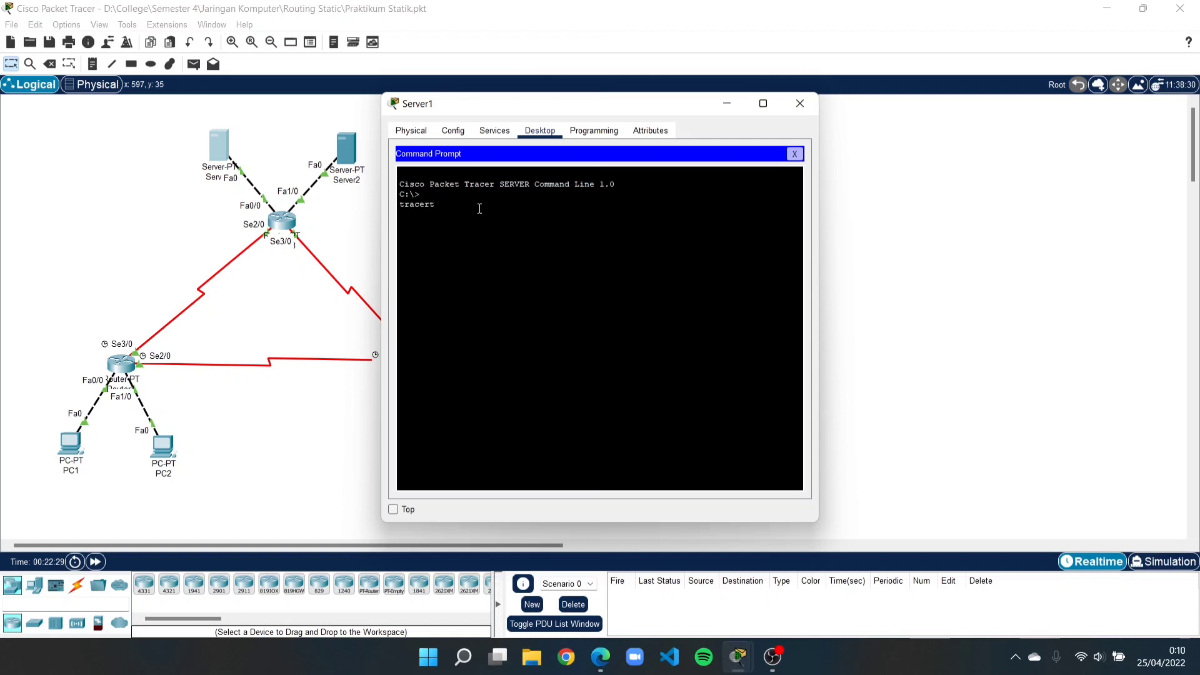
pyautogui.write('43.43.43.1')
pyautogui.press('Return')
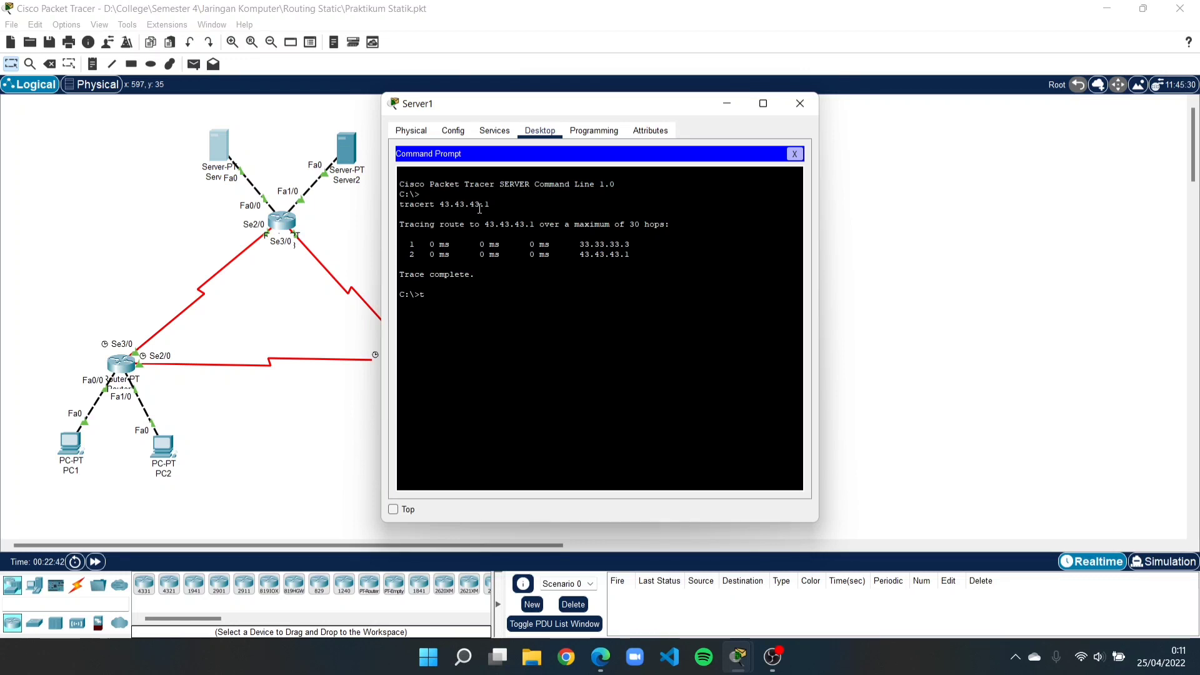
# Trace the route from Server1 to 192.168.1.1 with tracert.
pyautogui.write('cert')
pyautogui.write('192.1')
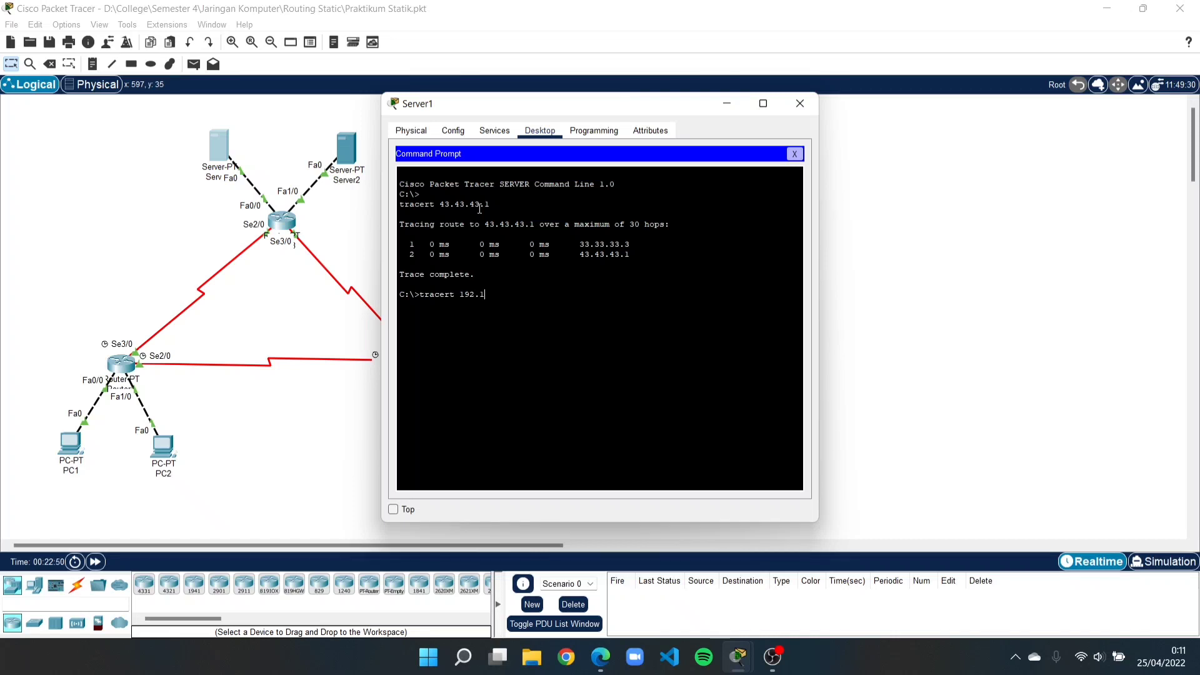
pyautogui.write('68.1.1')
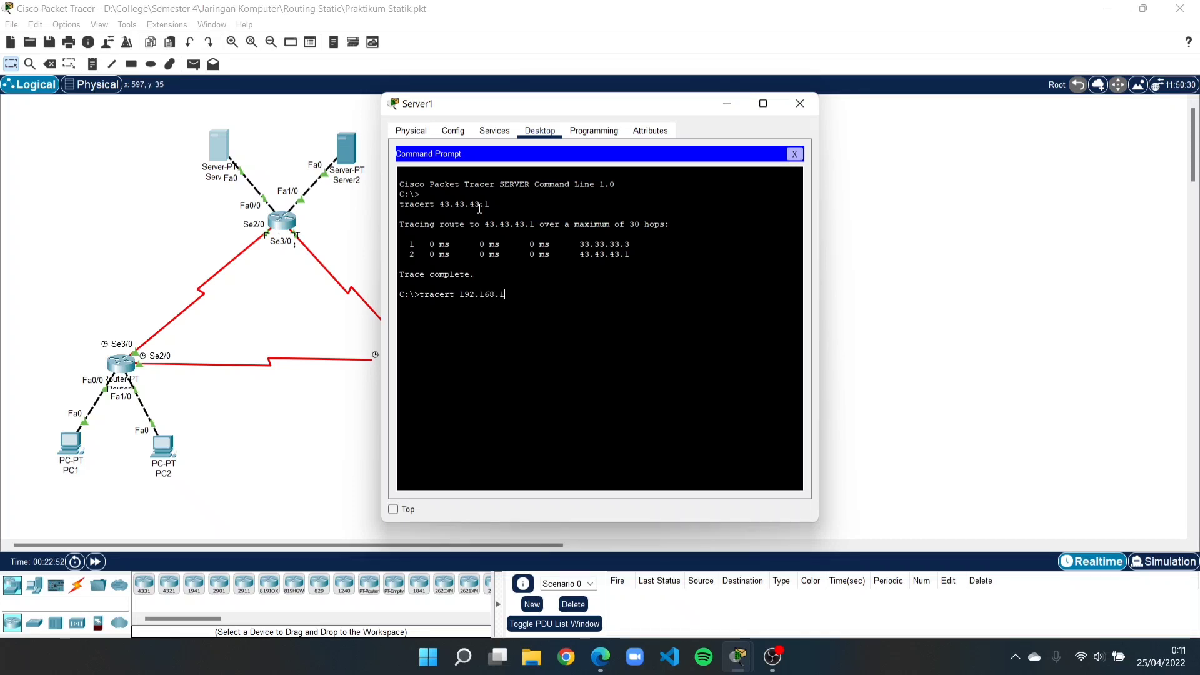
pyautogui.press('Return')
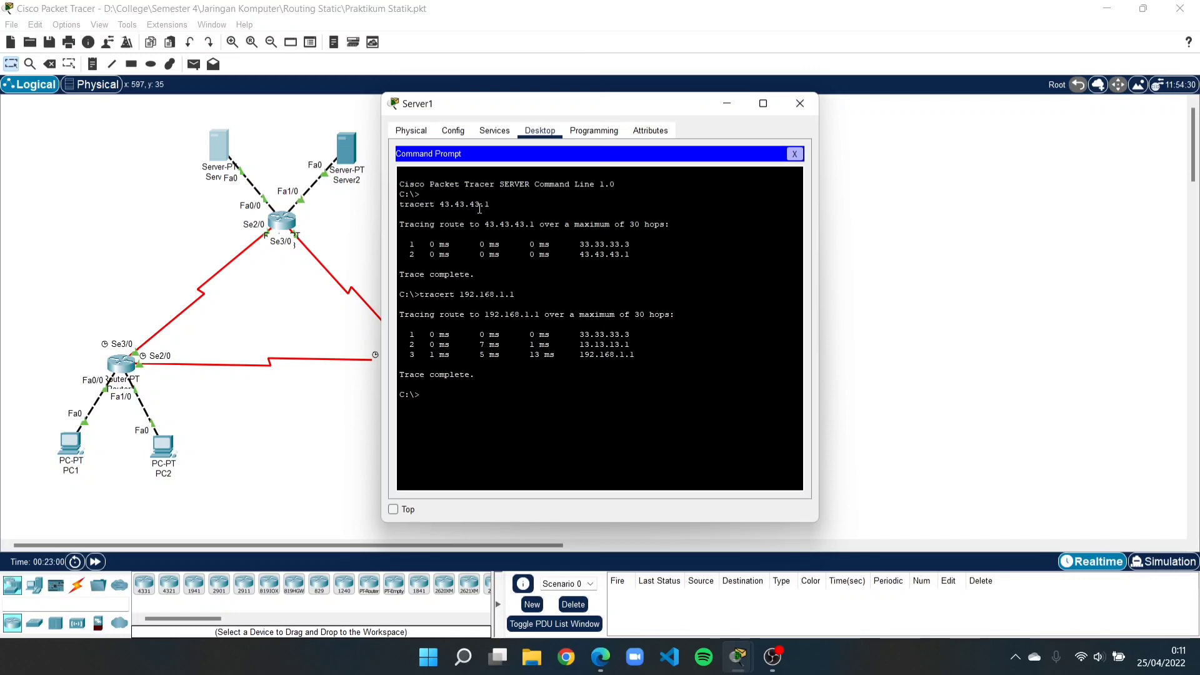
# Trace the route from Server1 to 192.168.1.65 with tracert.
pyautogui.write('tracert 192.168')
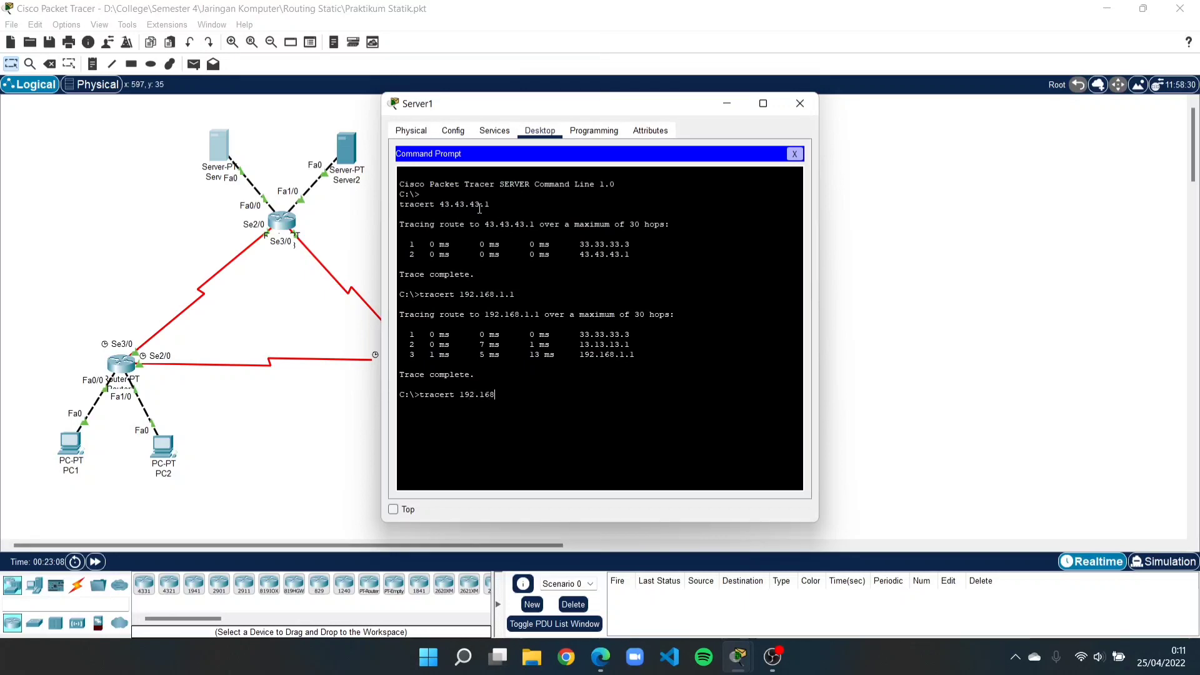
pyautogui.write('.1.')
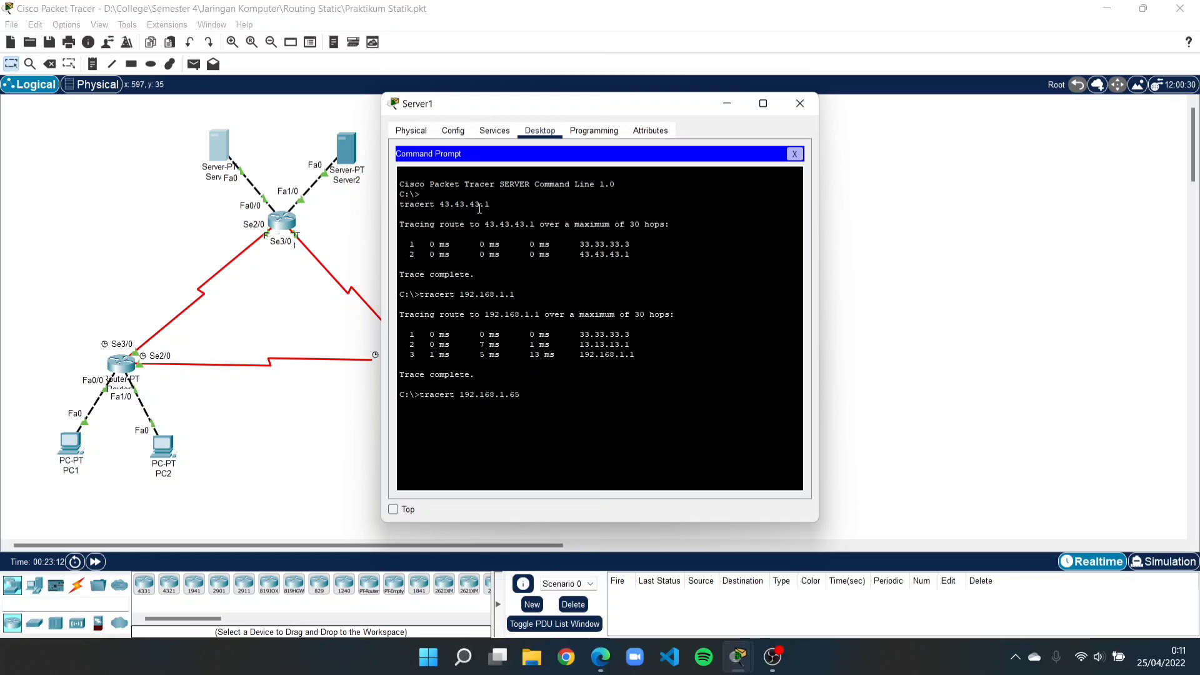
pyautogui.write('65')
pyautogui.press('Return')
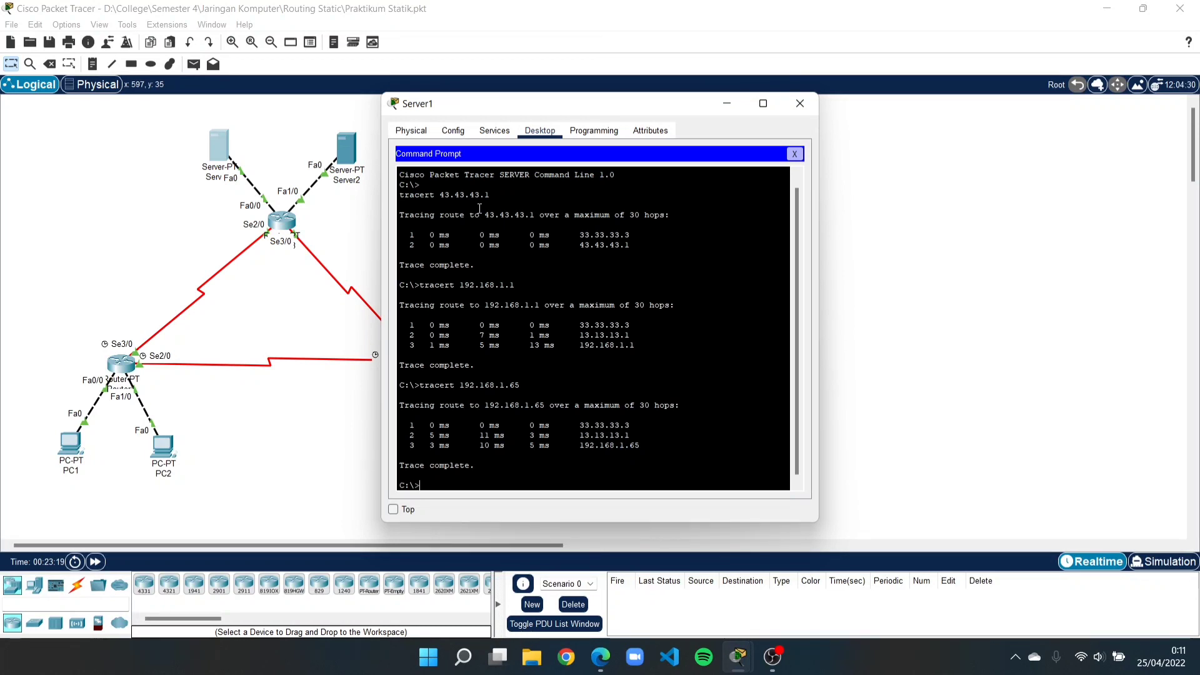
# Try to trace the route from Server1 to 192.168.253 with tracert.
pyautogui.write('tracert 192.168')
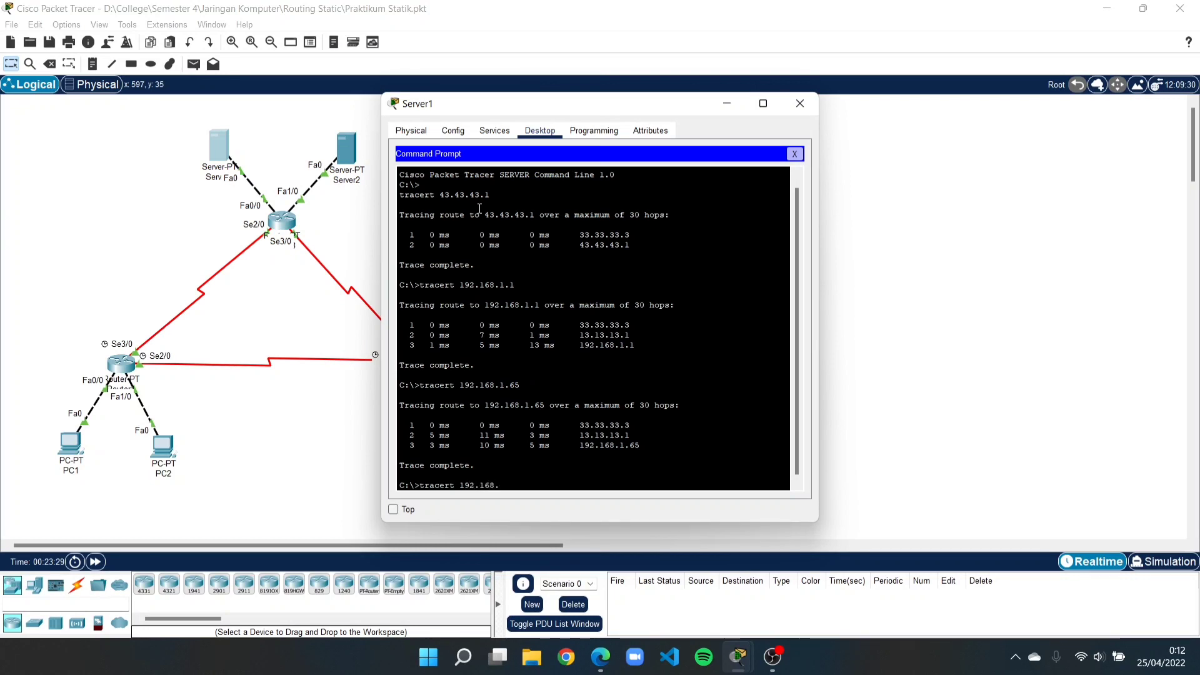
pyautogui.write('.25')
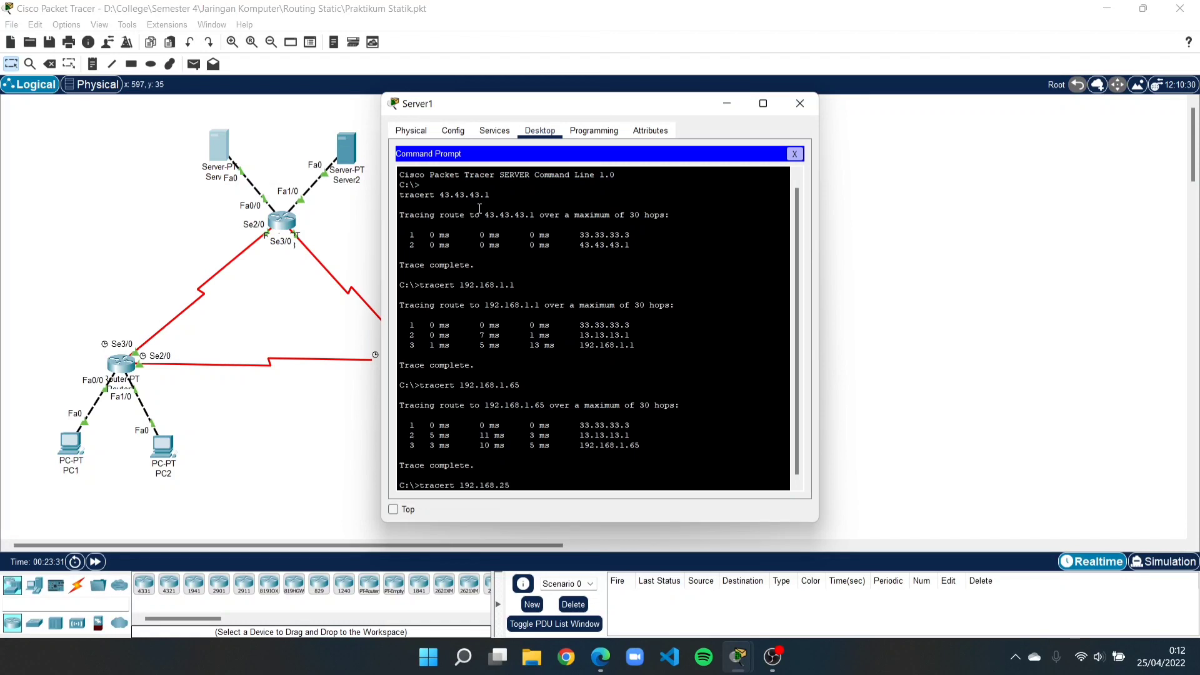
pyautogui.write('3')
pyautogui.press('Return')
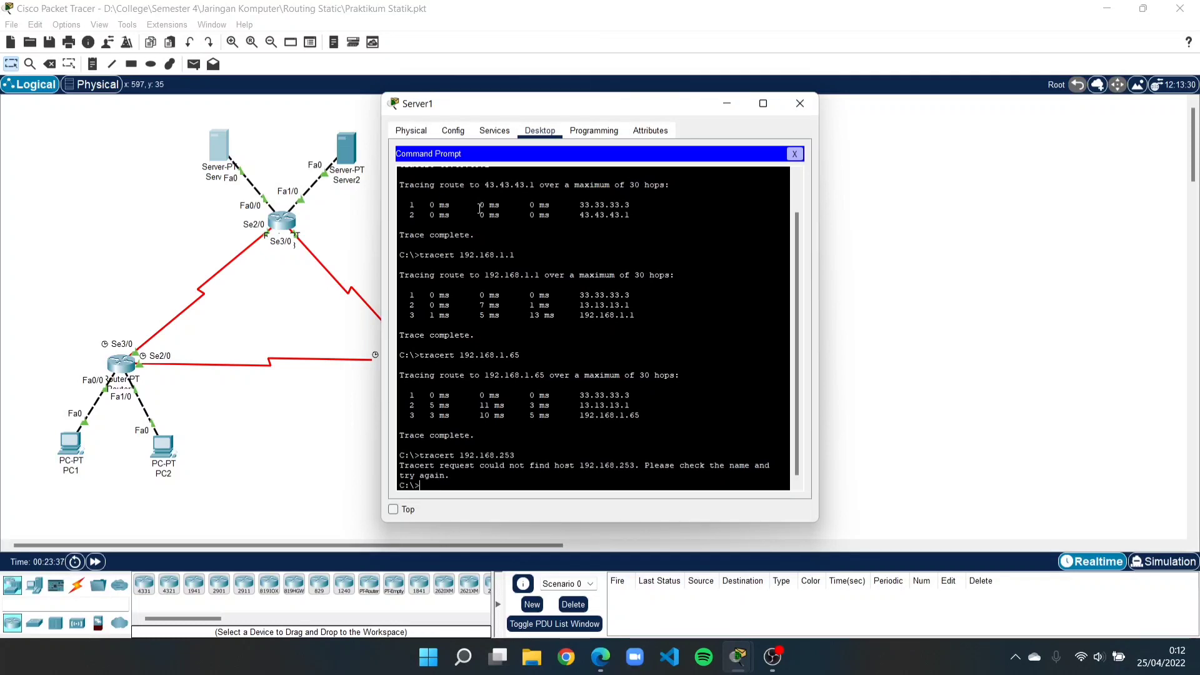
# Trace the route from Server1 to 192.168.1.253 with tracert and close Server1's window.
pyautogui.write('tra')
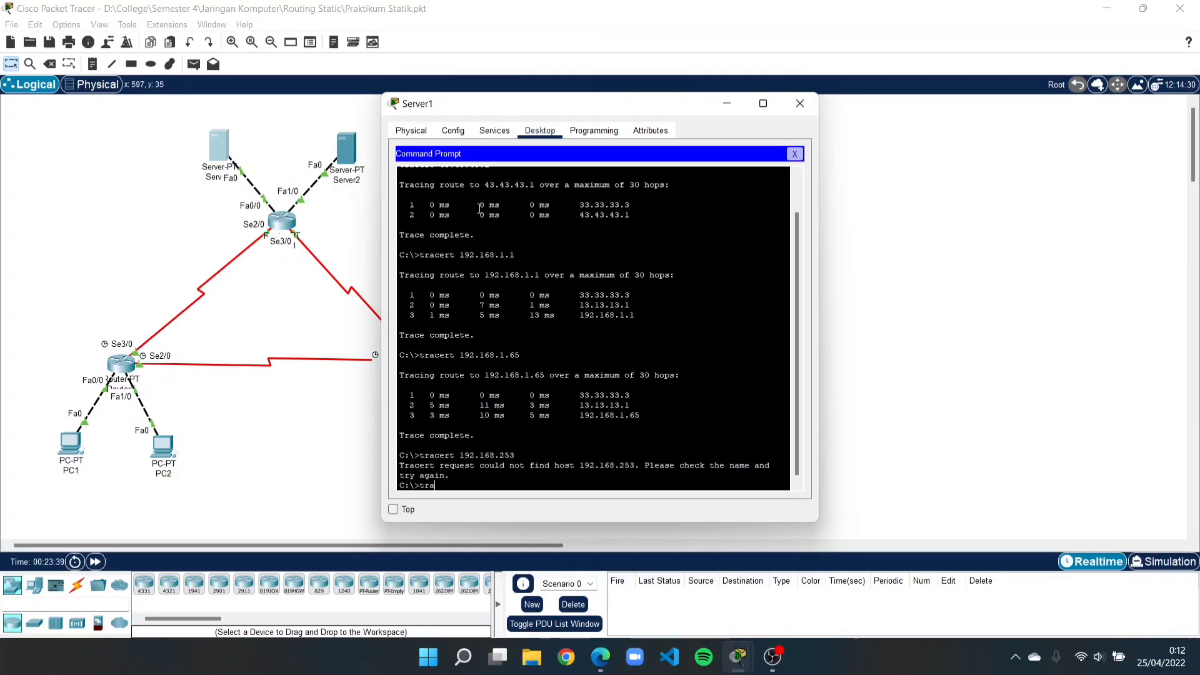
pyautogui.write('cert')
pyautogui.write('192.')
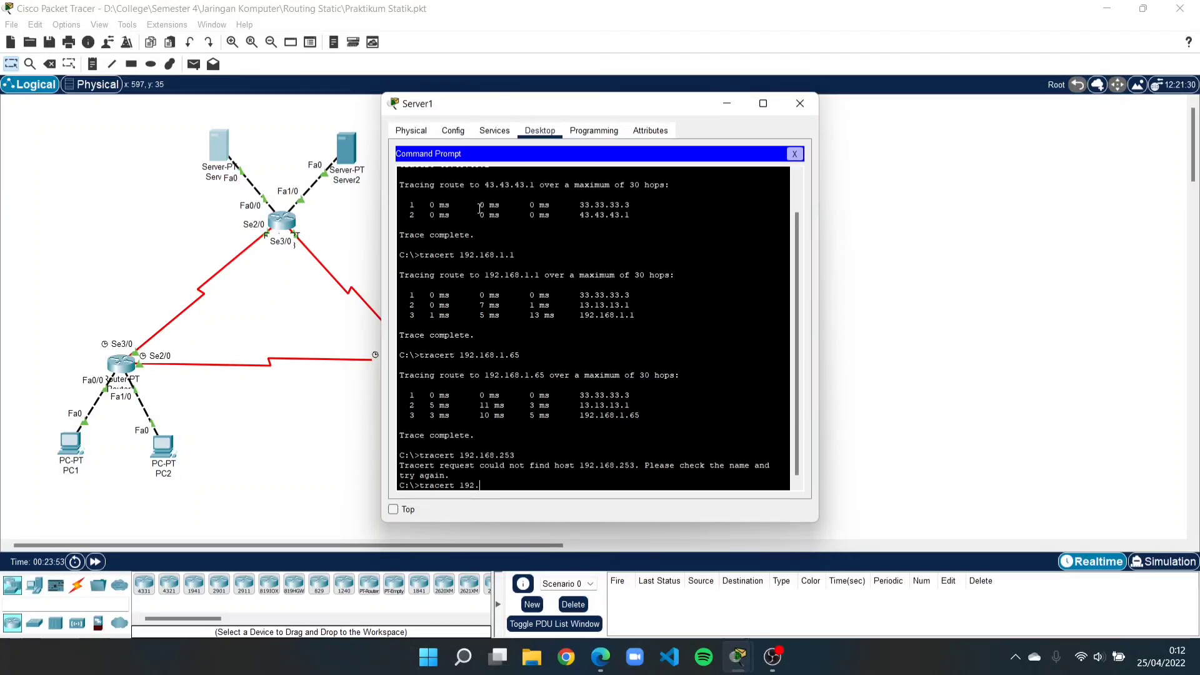
pyautogui.write('168.1.253')
pyautogui.press('Return')
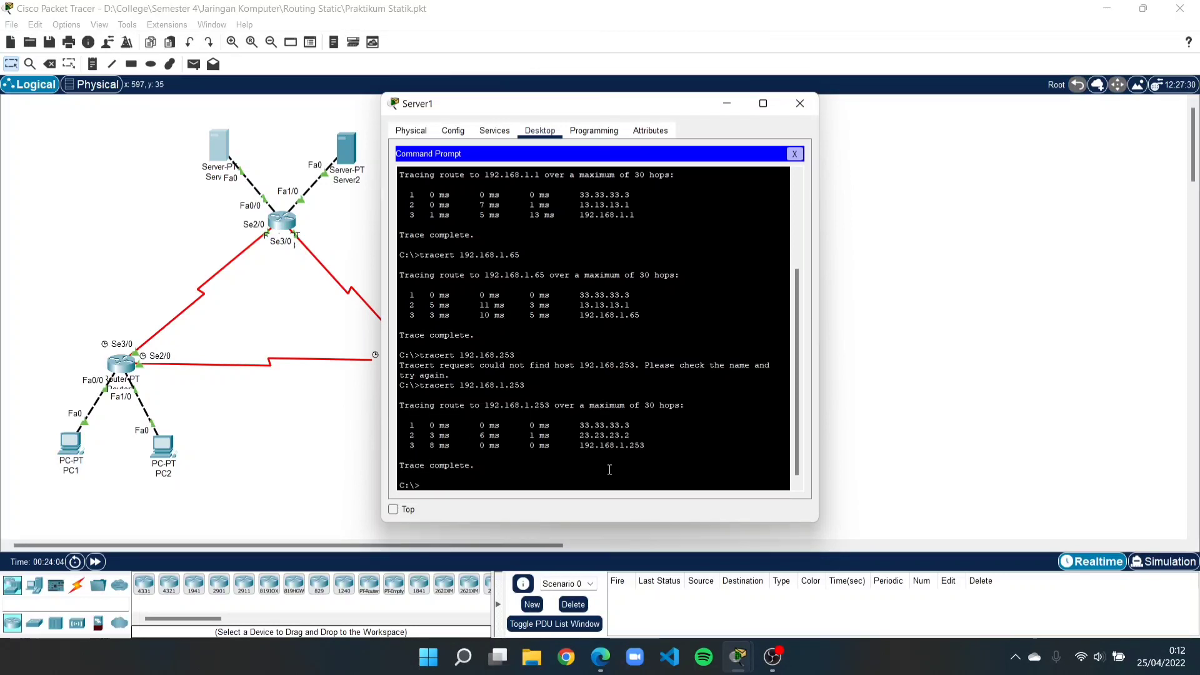
pyautogui.click(800, 103)
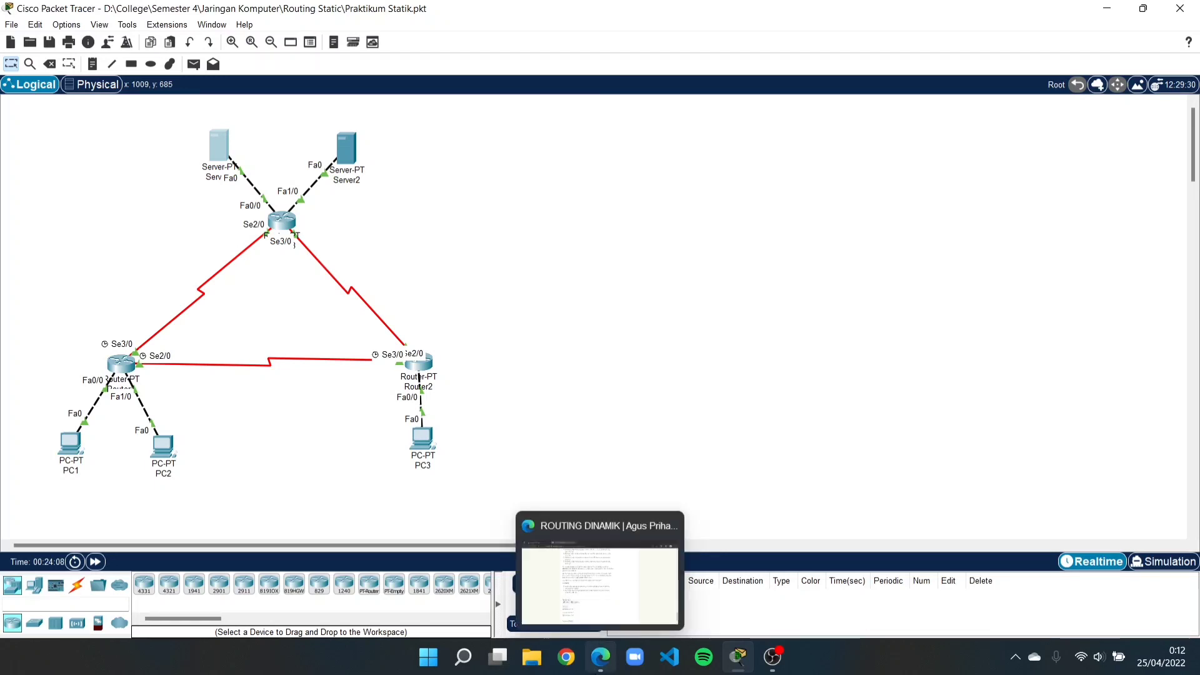
# Switch to the browser, read points 8 to 10 of the Routing Dinamik instructions, and return to Packet Tracer.
pyautogui.click(600, 656)
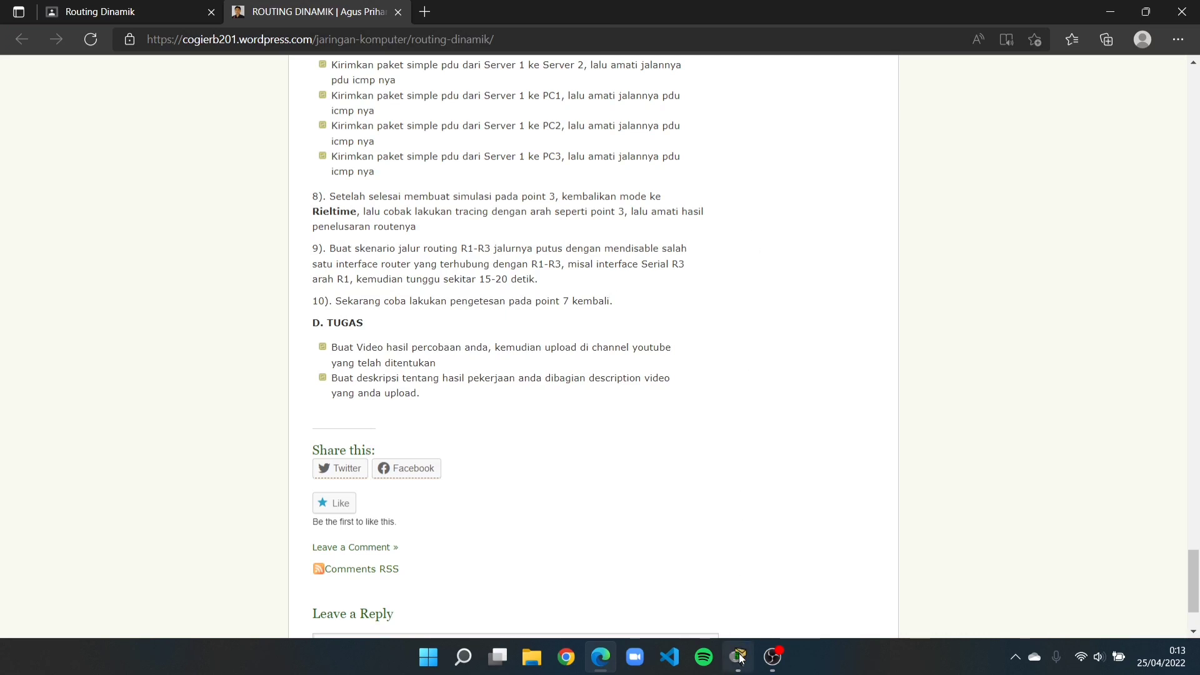
pyautogui.moveTo(740, 659)
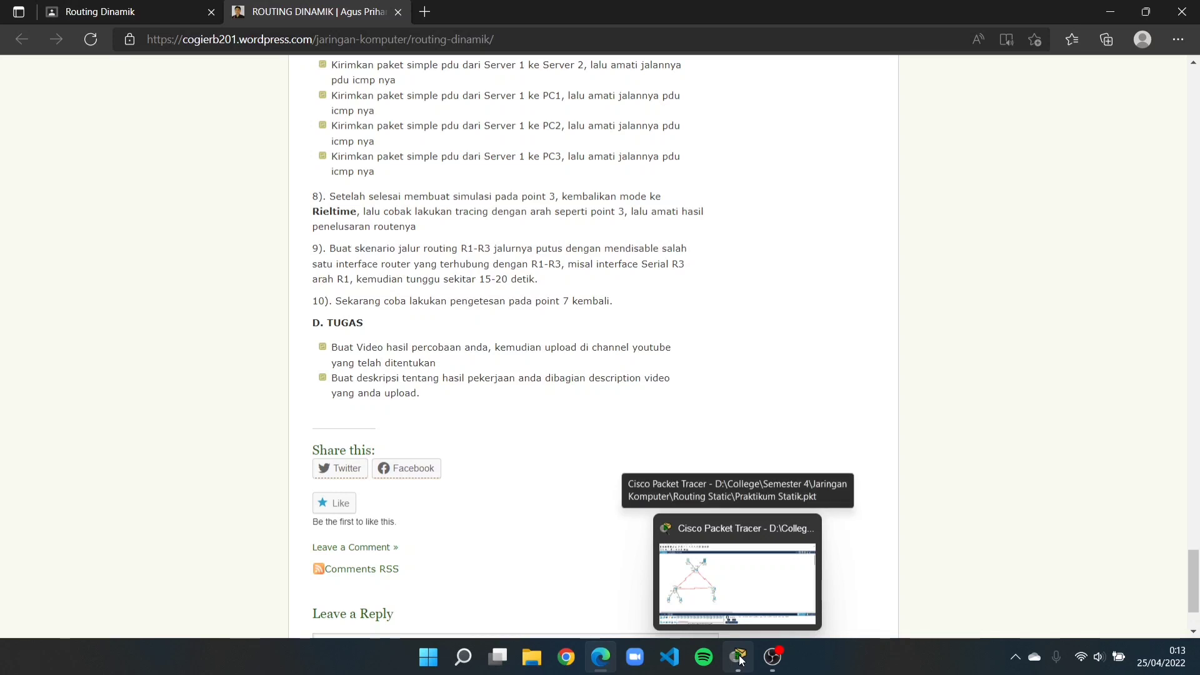
pyautogui.click(739, 658)
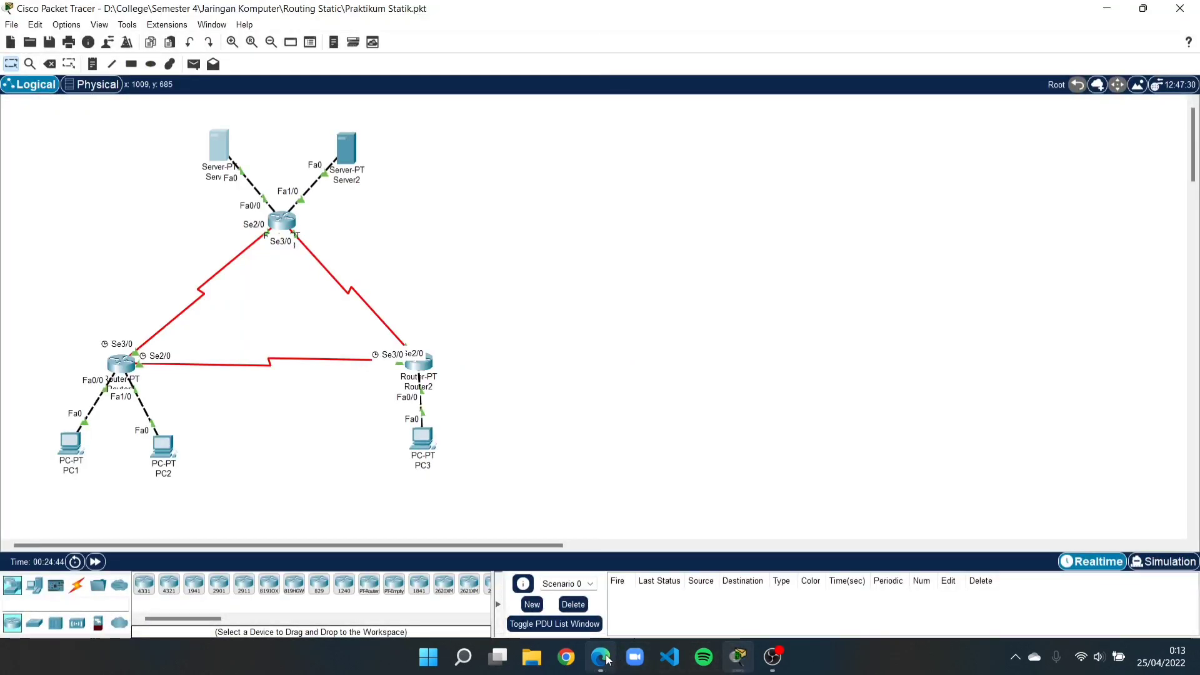
# Delete the serial link between the router serving PC1 and PC2 and the router serving the two servers.
pyautogui.click(49, 64)
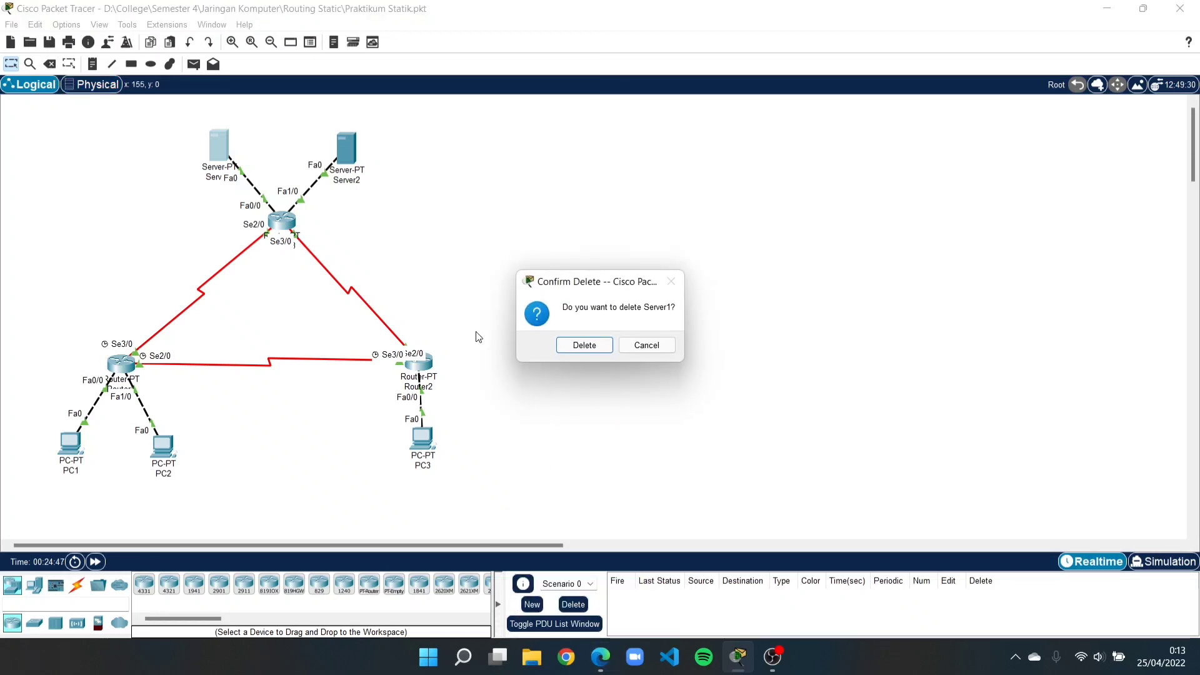
pyautogui.click(645, 346)
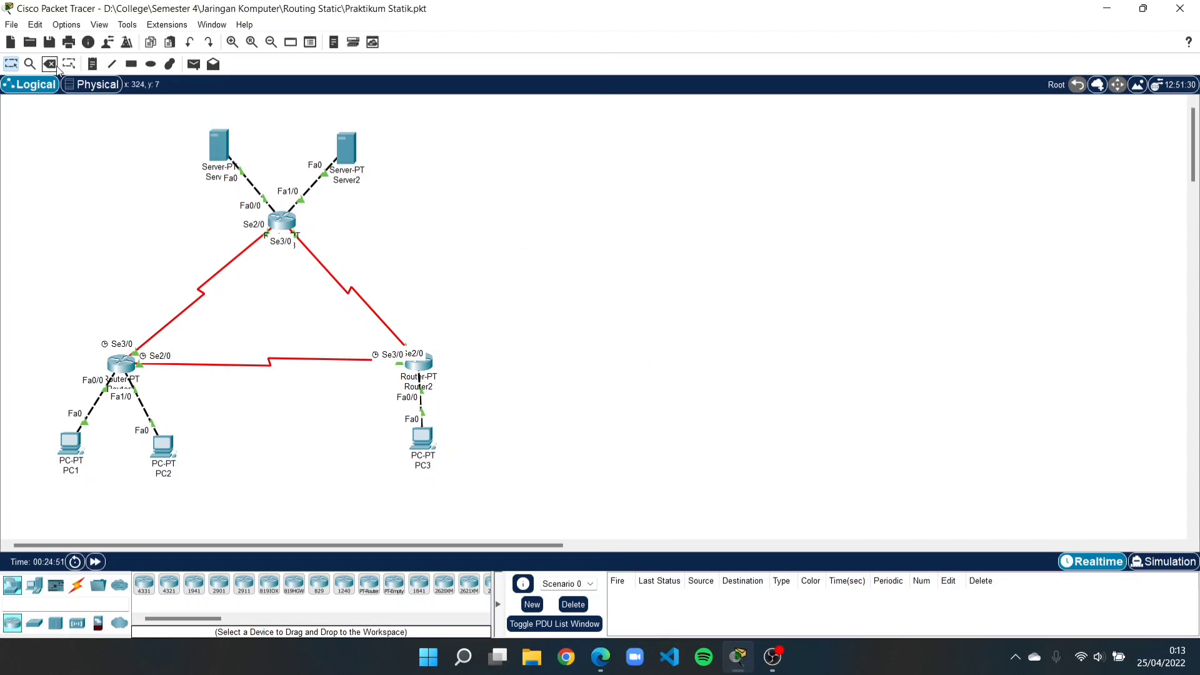
pyautogui.click(198, 289)
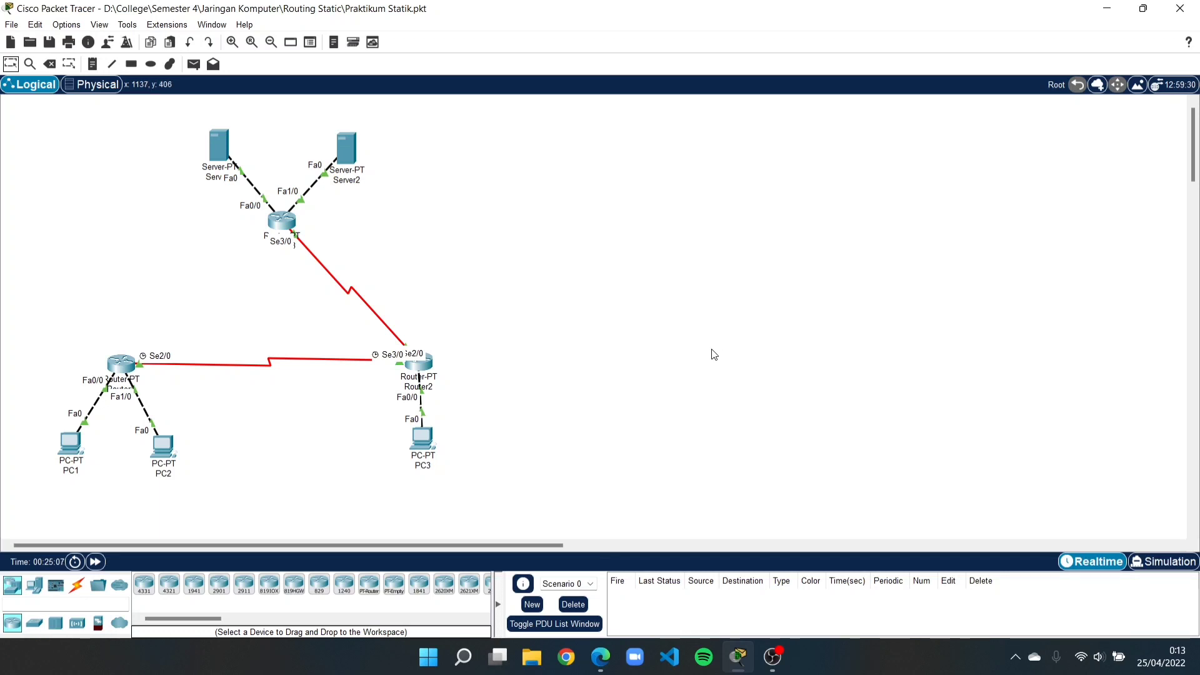
# Check the test instructions in the browser, return to Packet Tracer and switch it to Simulation mode.
pyautogui.hotkey('alt', 'Tab')
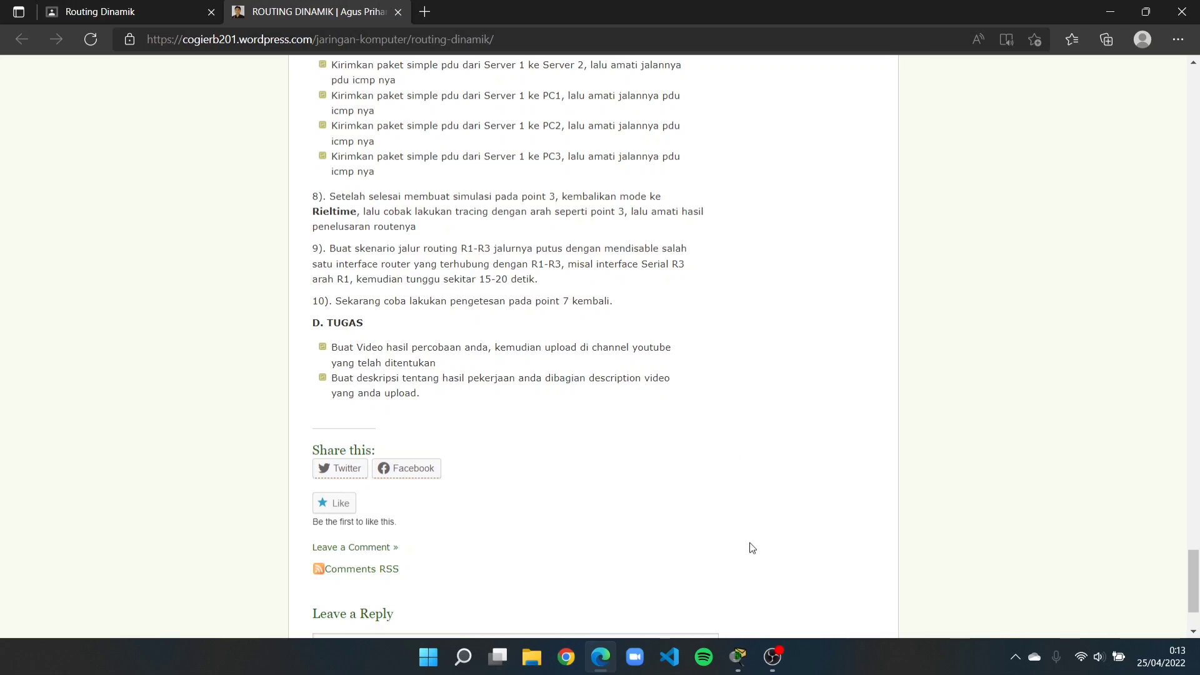
pyautogui.click(738, 657)
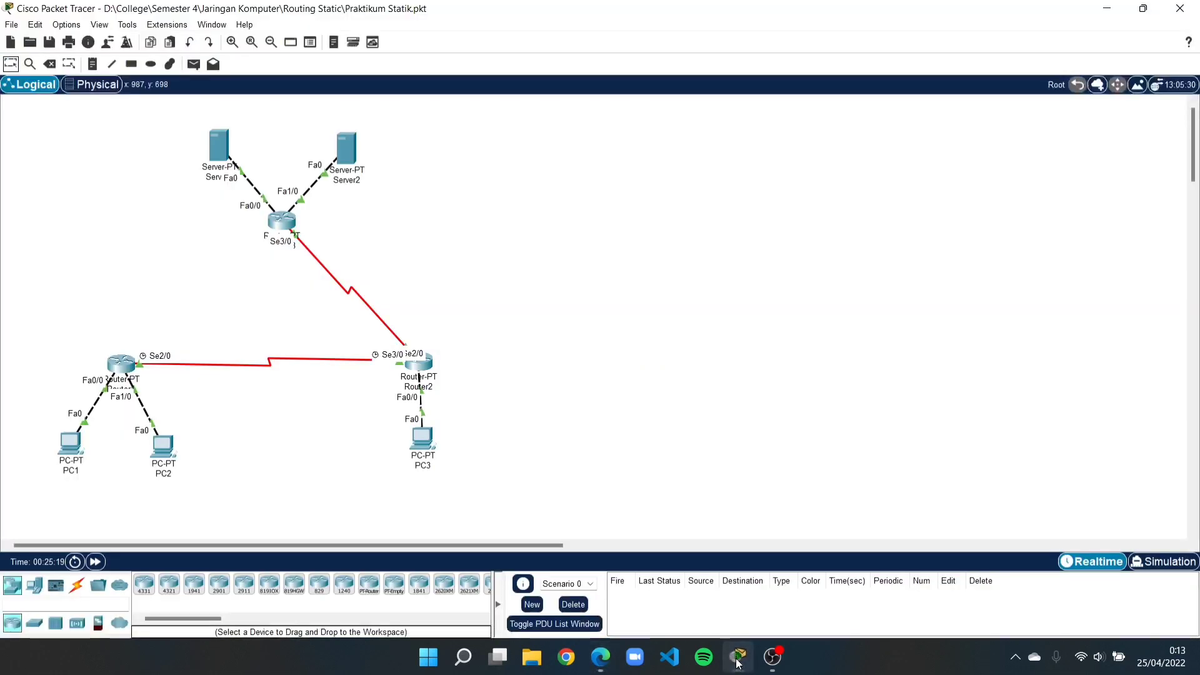
pyautogui.click(1161, 561)
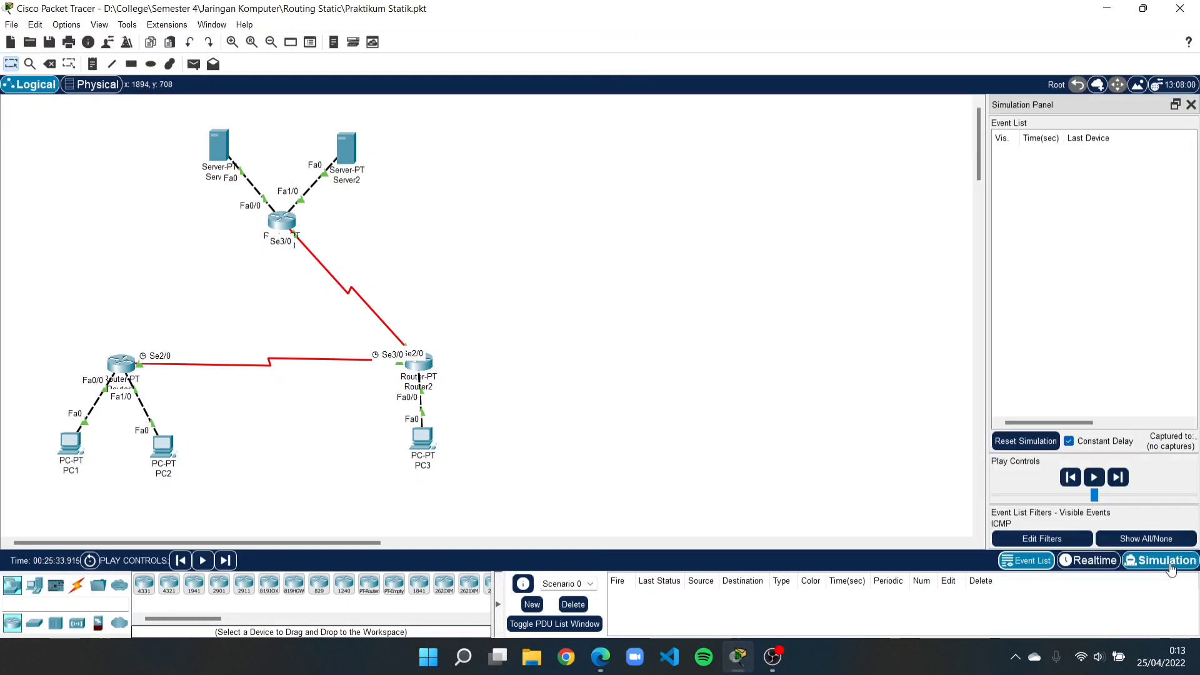
# Send a simple PDU from PC1 to PC2, stepping the ICMP simulation forward through the reply, and delete the scenario.
pyautogui.click(1042, 539)
pyautogui.click(690, 136)
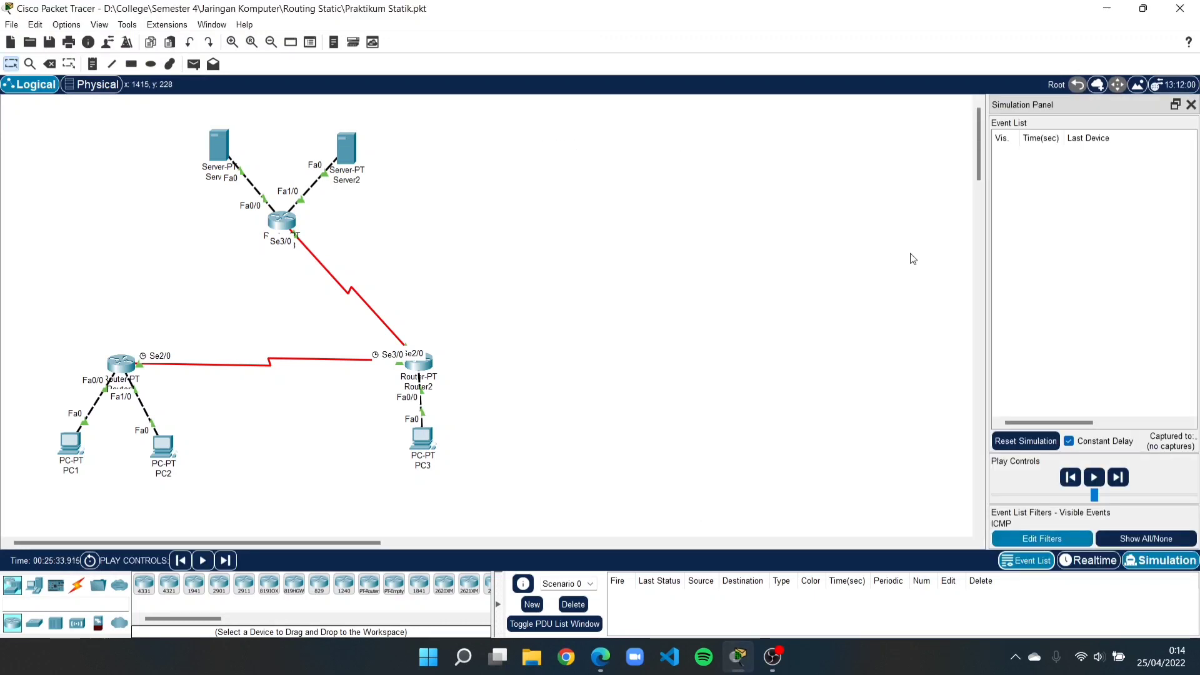
pyautogui.click(193, 65)
pyautogui.click(70, 443)
pyautogui.click(162, 446)
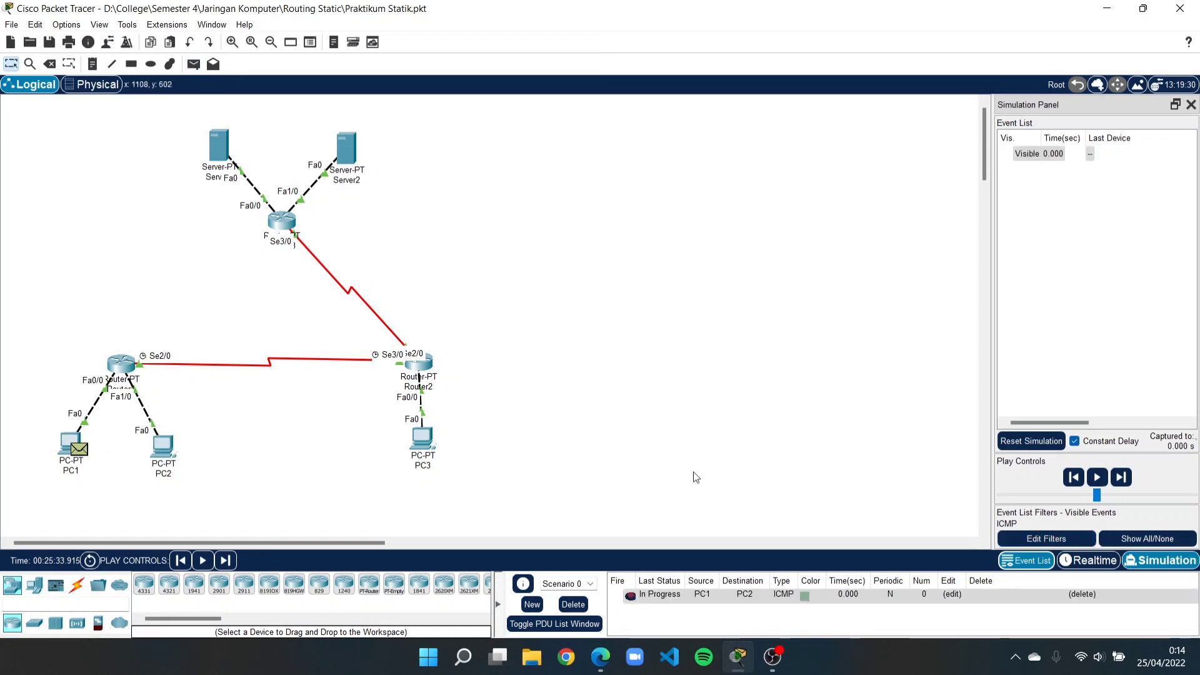
pyautogui.click(1122, 478)
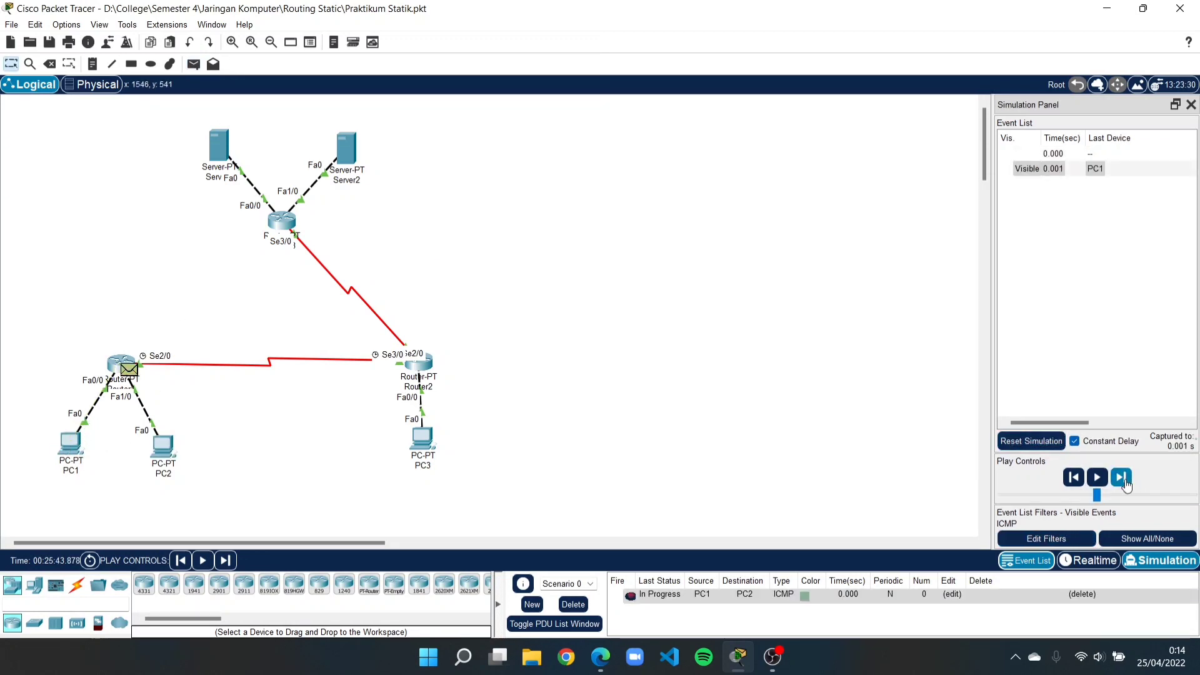
pyautogui.click(1121, 479)
pyautogui.click(1123, 480)
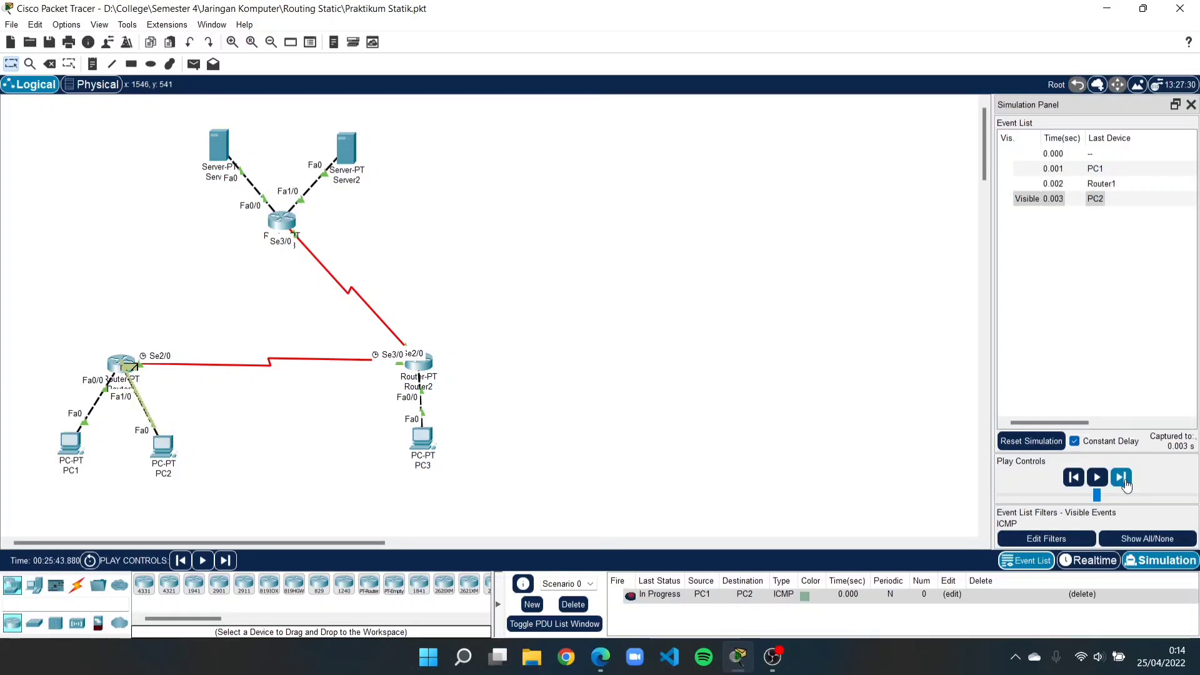
pyautogui.click(1123, 480)
pyautogui.click(572, 604)
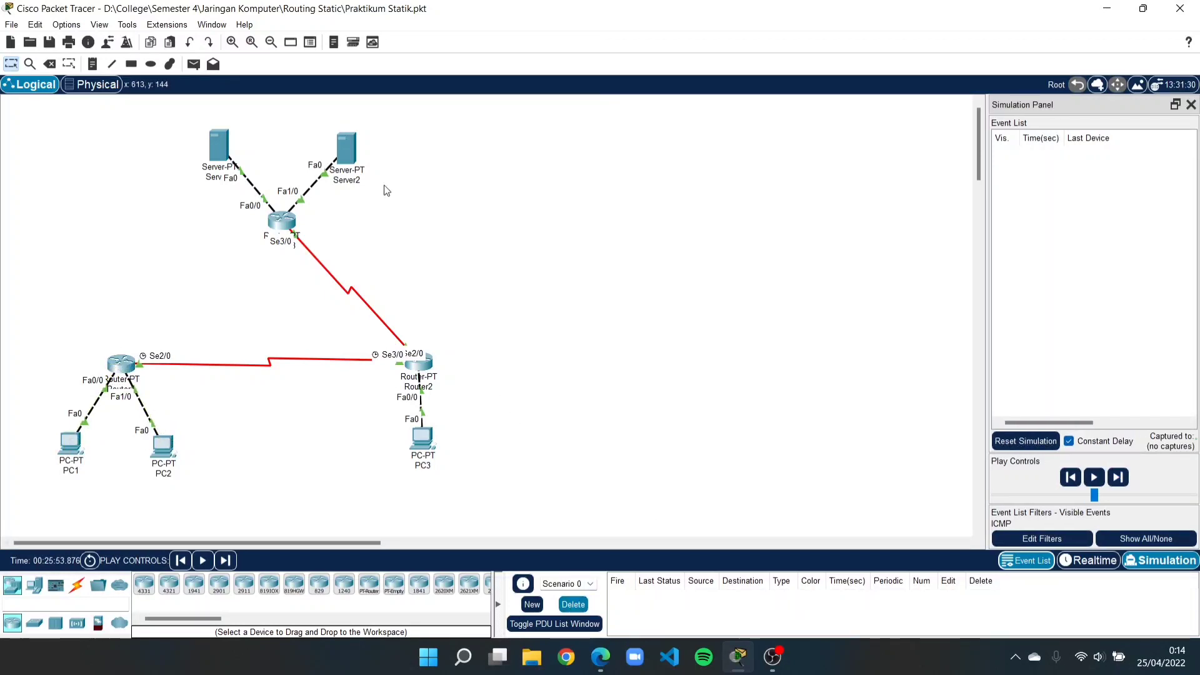
# Send a simple PDU from PC1 to PC3, stepping the simulation forward until the reply returns, and delete the scenario.
pyautogui.click(193, 63)
pyautogui.click(70, 443)
pyautogui.click(423, 440)
pyautogui.click(1122, 479)
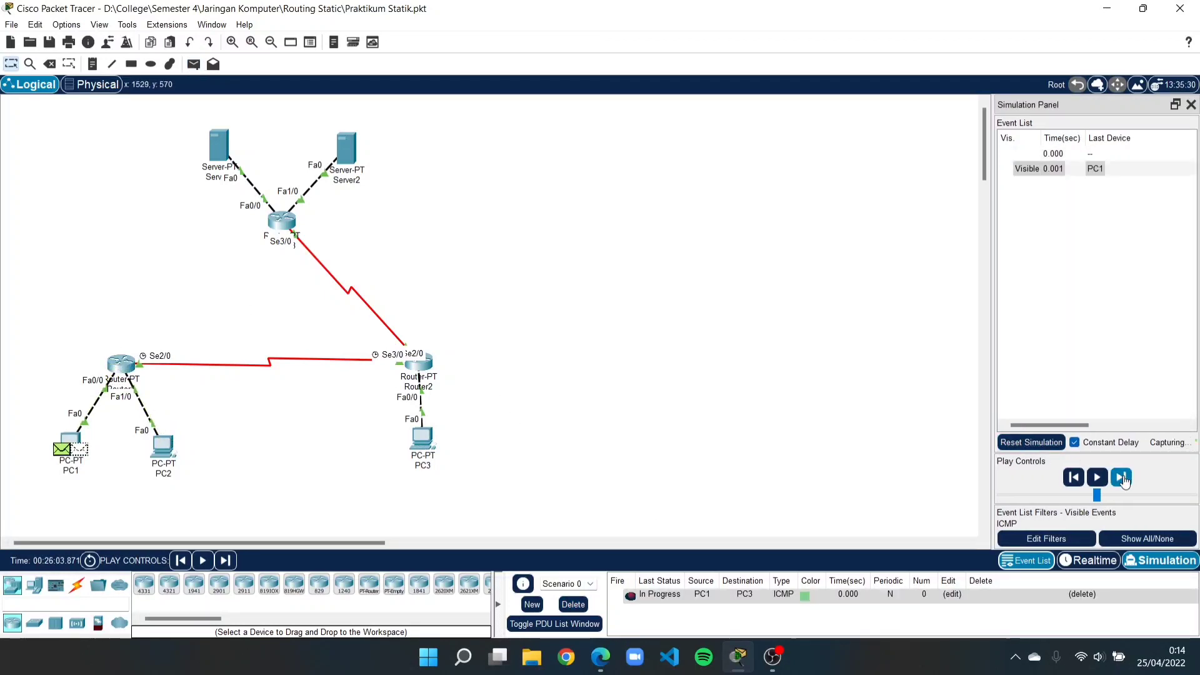
pyautogui.click(1122, 478)
pyautogui.click(1122, 479)
pyautogui.click(1123, 480)
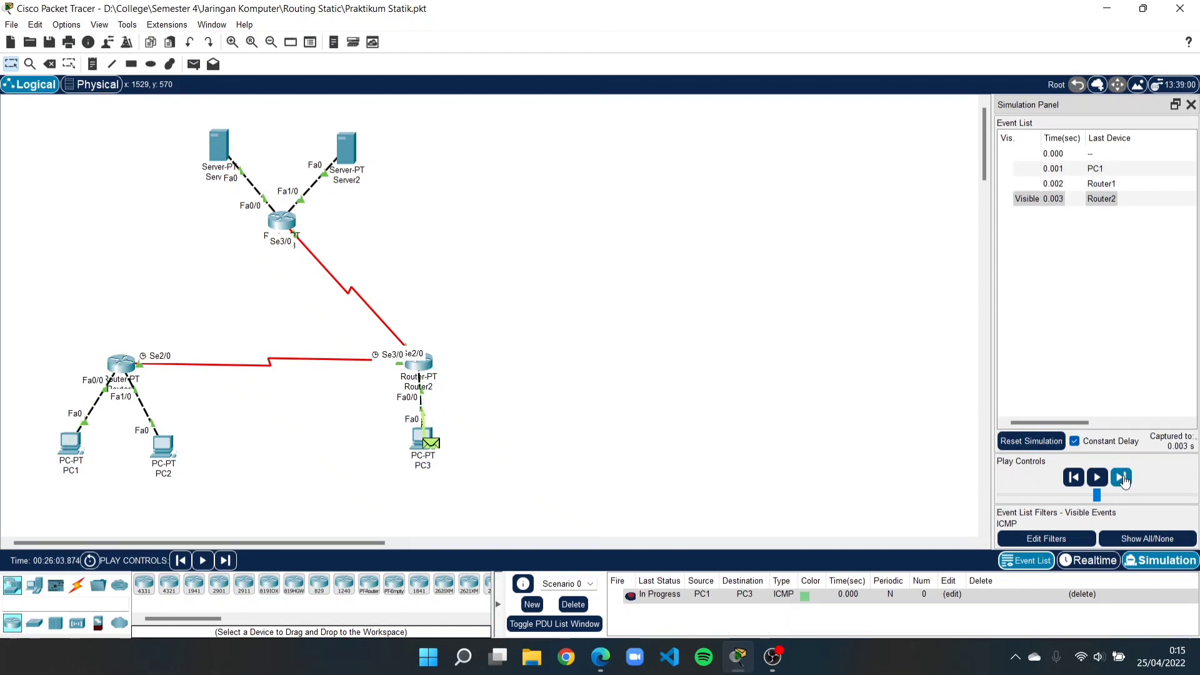
pyautogui.click(1123, 480)
pyautogui.click(1123, 479)
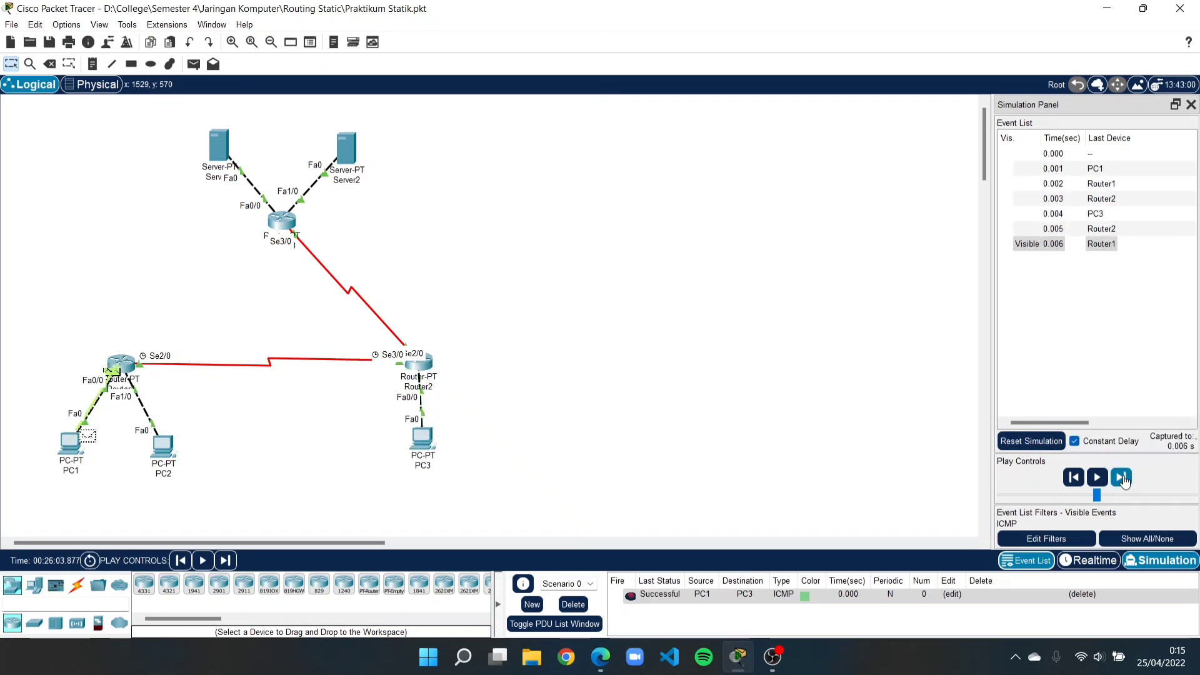
pyautogui.click(573, 604)
# Send a simple PDU from PC1 to Server1, stepping the simulation forward until the reply returns, and delete the scenario.
pyautogui.click(193, 63)
pyautogui.click(70, 443)
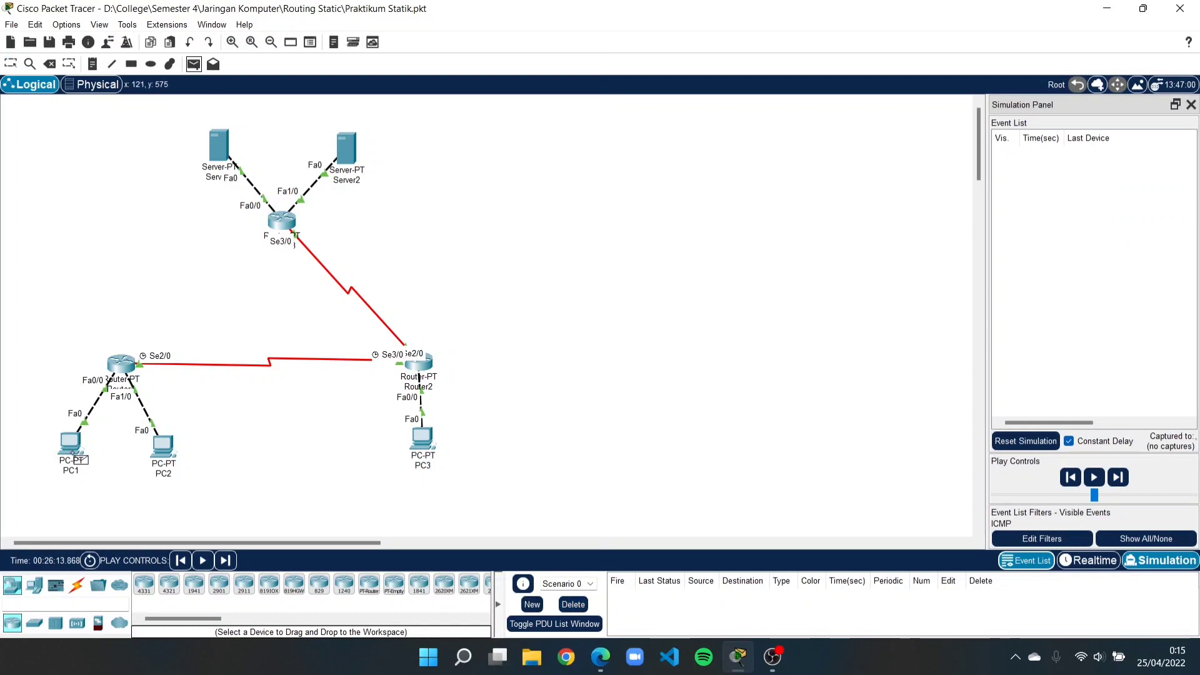
pyautogui.click(229, 149)
pyautogui.click(1123, 478)
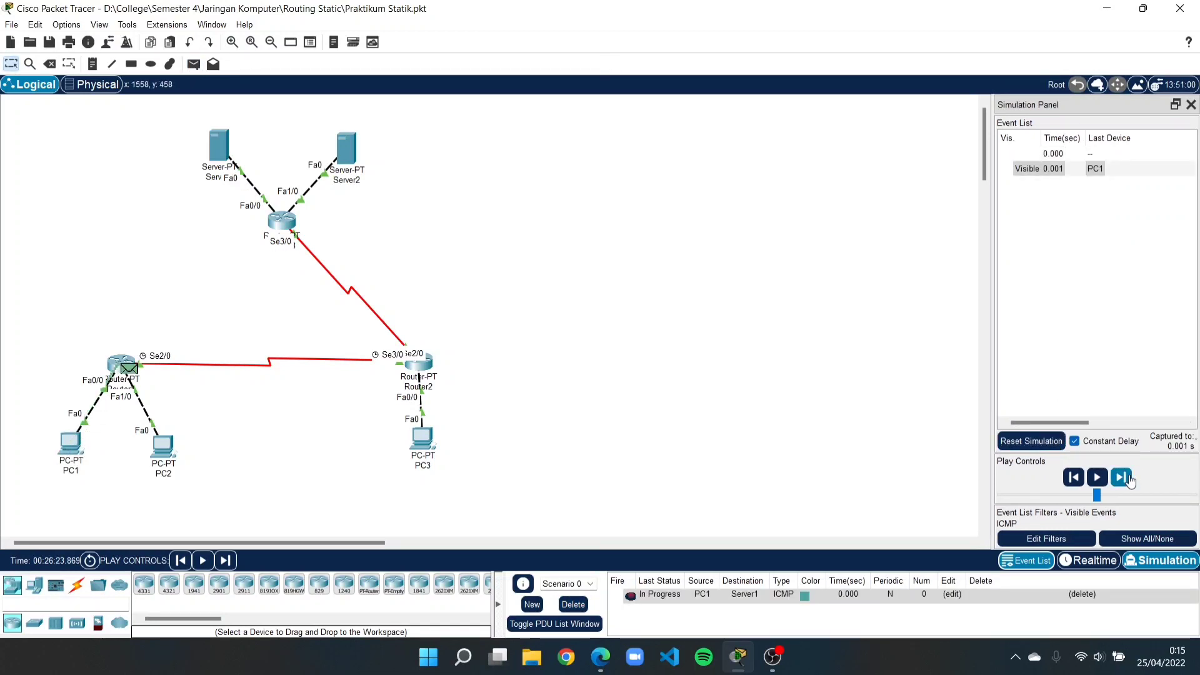
pyautogui.click(1124, 478)
pyautogui.click(1123, 479)
pyautogui.click(1123, 478)
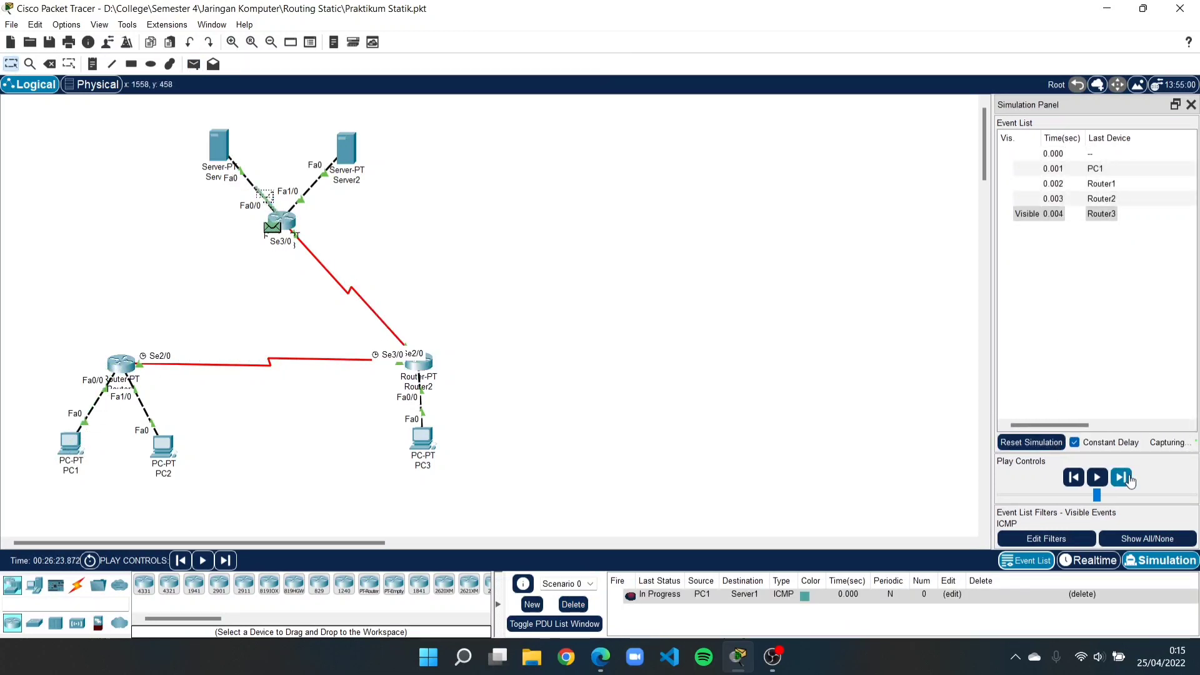
pyautogui.click(1123, 479)
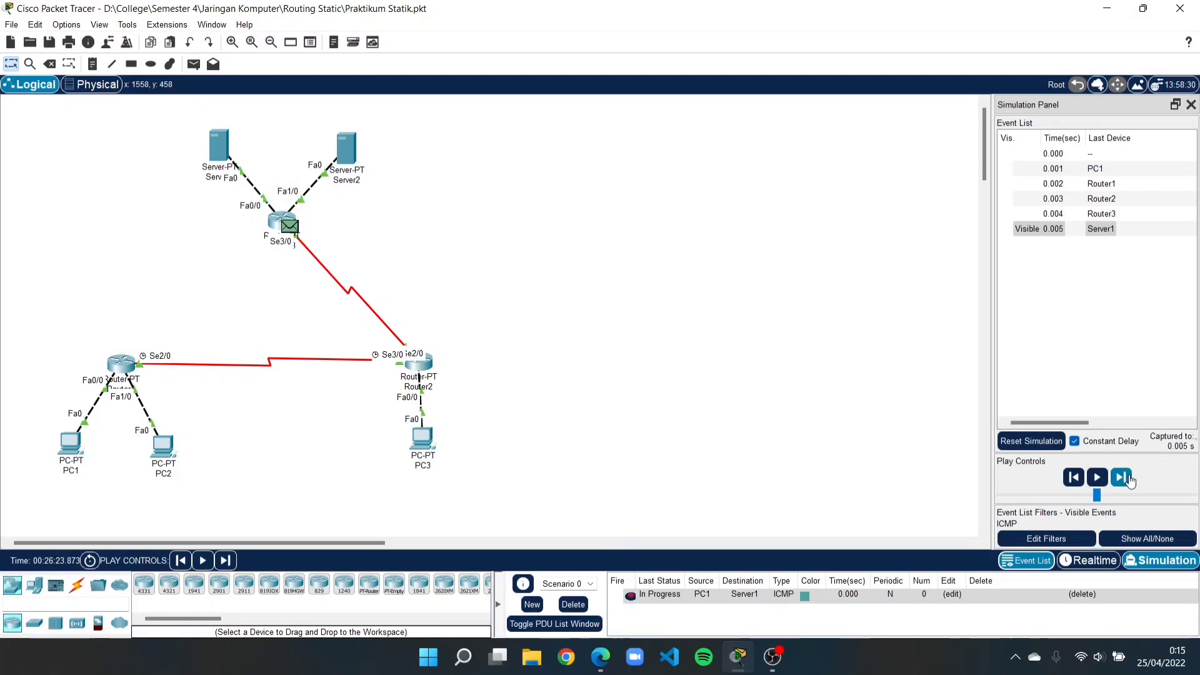
pyautogui.click(1123, 478)
pyautogui.click(1128, 478)
pyautogui.click(1129, 478)
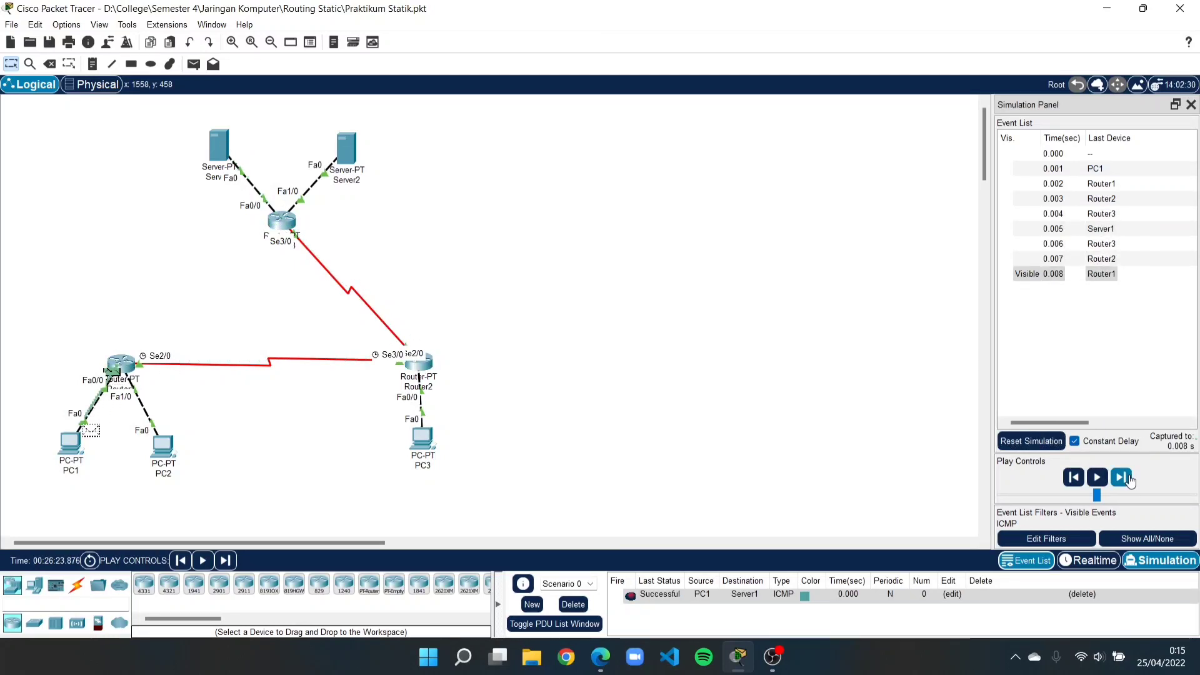
pyautogui.click(573, 603)
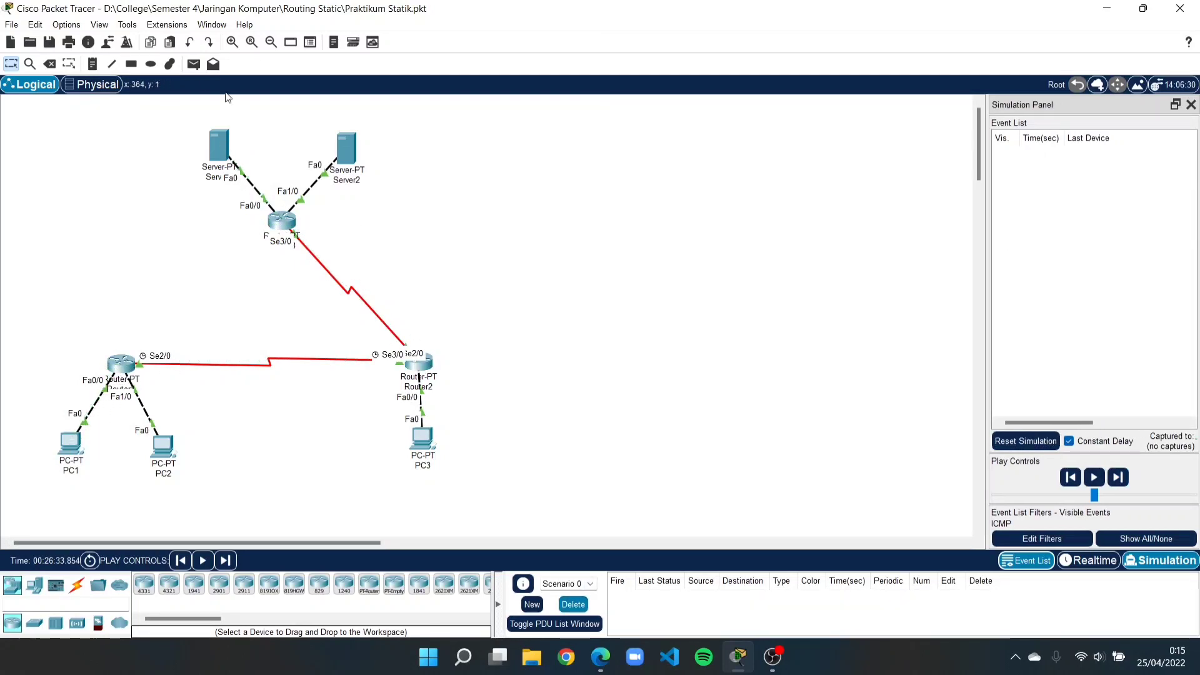
# Send a simple PDU from PC1 to Server2, stepping the simulation forward until the reply returns, and delete the scenario.
pyautogui.click(194, 64)
pyautogui.click(74, 455)
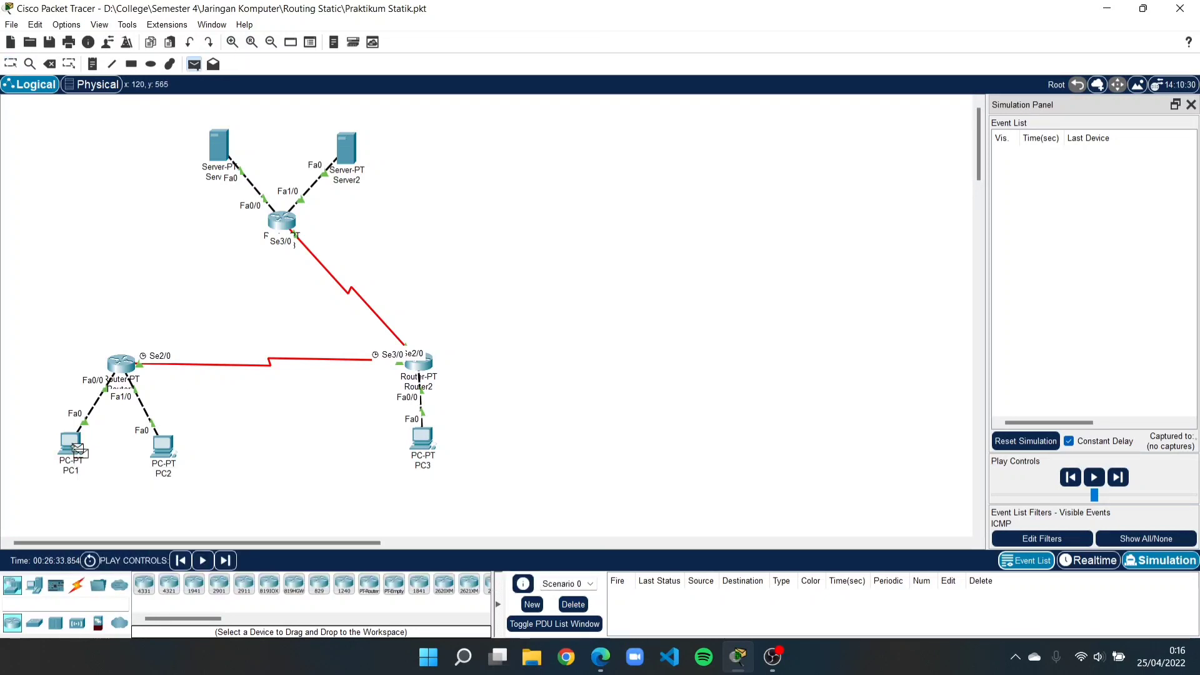
pyautogui.click(346, 149)
pyautogui.click(1122, 477)
pyautogui.click(1122, 477)
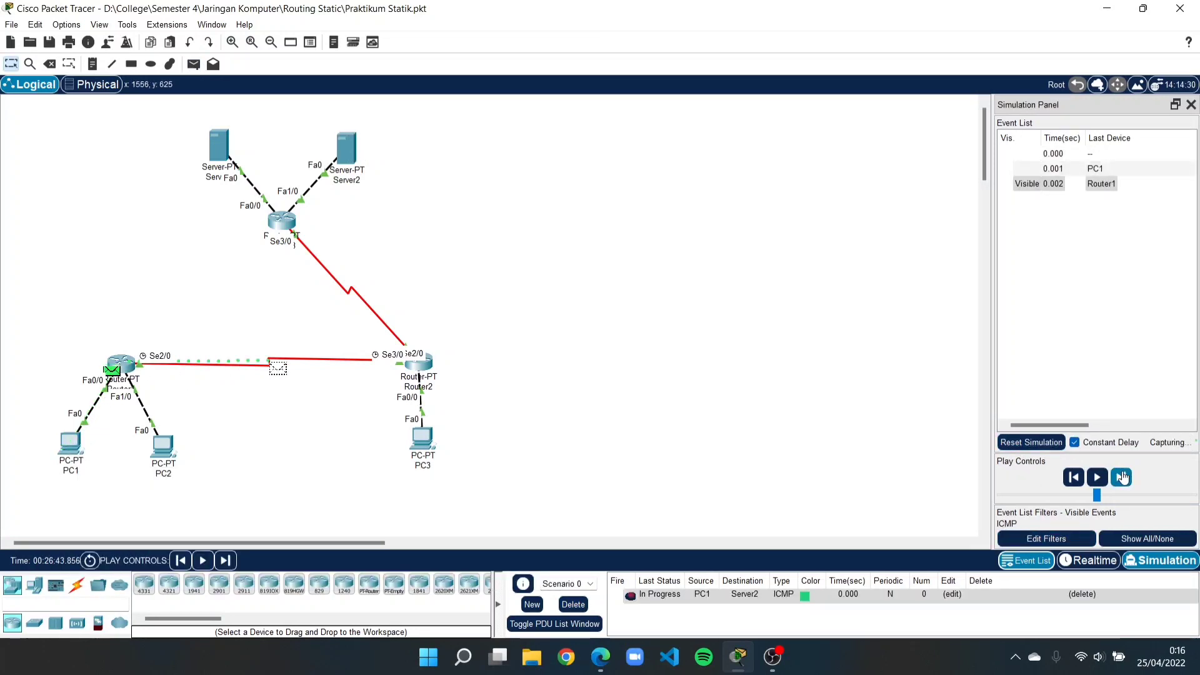
pyautogui.click(1122, 477)
pyautogui.click(1122, 478)
pyautogui.click(1121, 478)
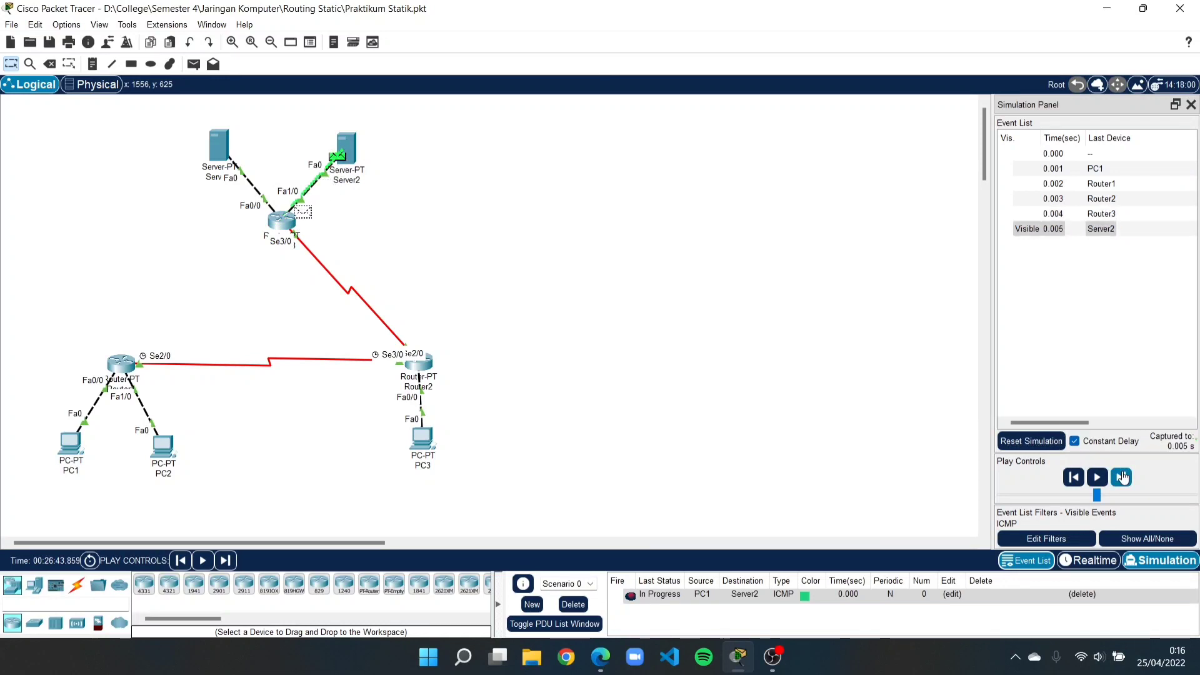
pyautogui.click(1121, 478)
pyautogui.click(1122, 477)
pyautogui.click(1122, 477)
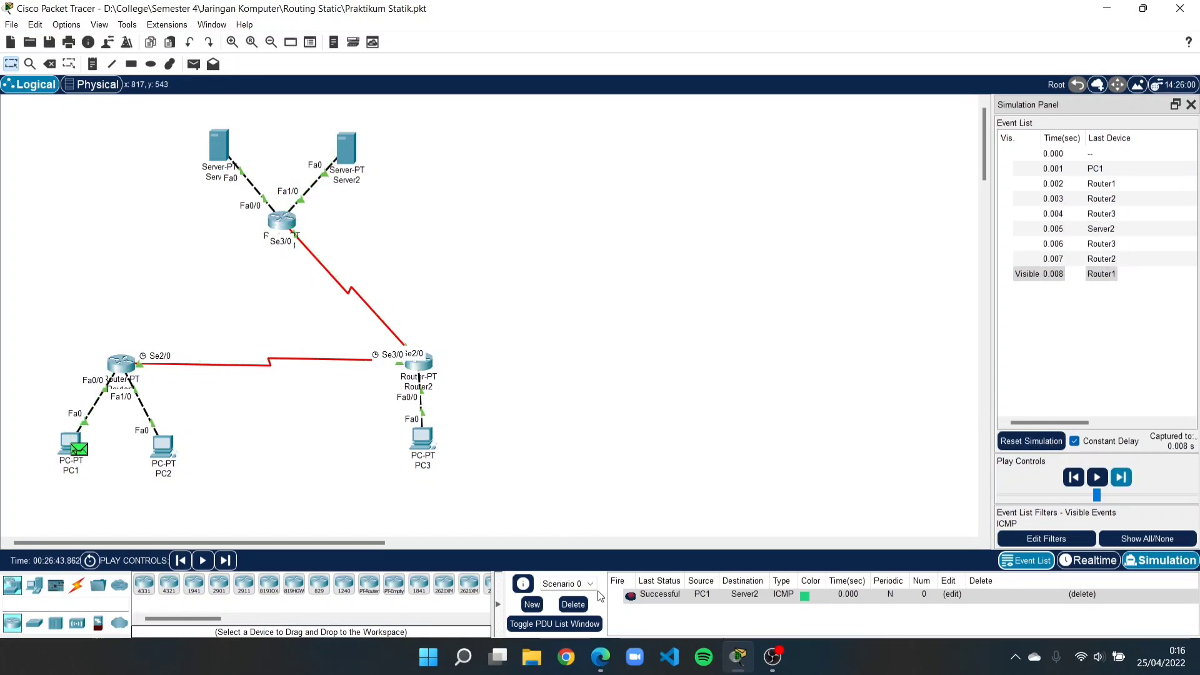
pyautogui.click(573, 604)
# Send a simple PDU from PC3 to PC1, stepping the simulation forward until the reply returns, and delete the scenario.
pyautogui.press('p')
pyautogui.click(422, 438)
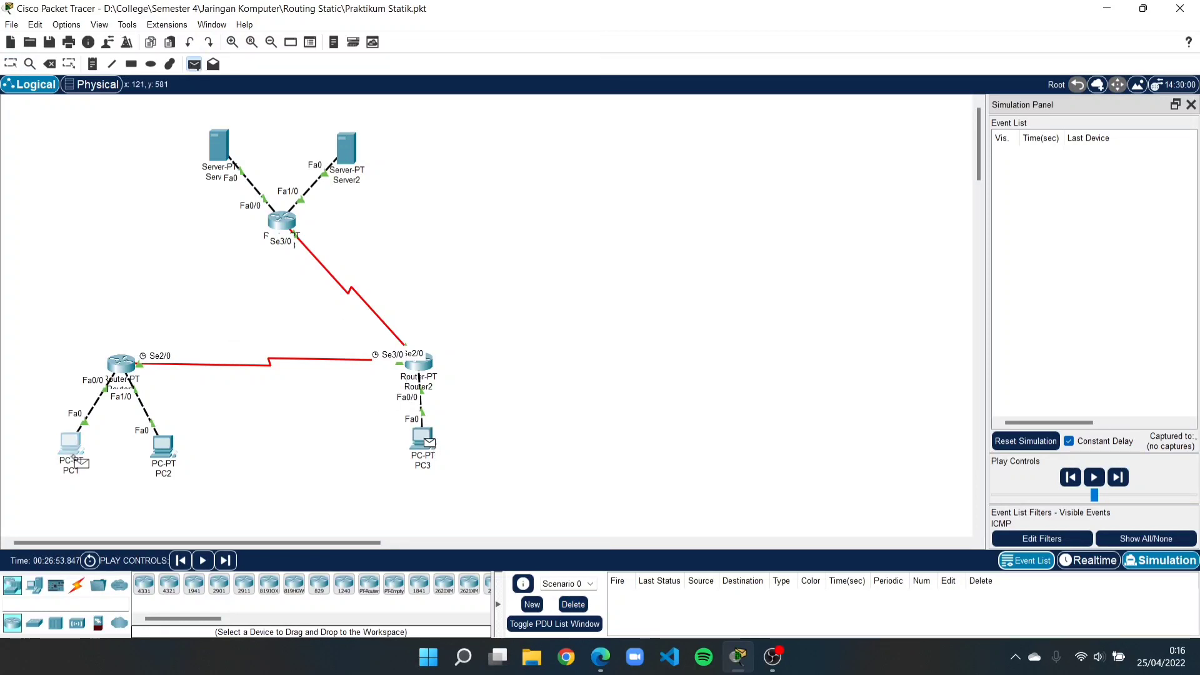
pyautogui.click(71, 445)
pyautogui.click(1119, 480)
pyautogui.click(1119, 480)
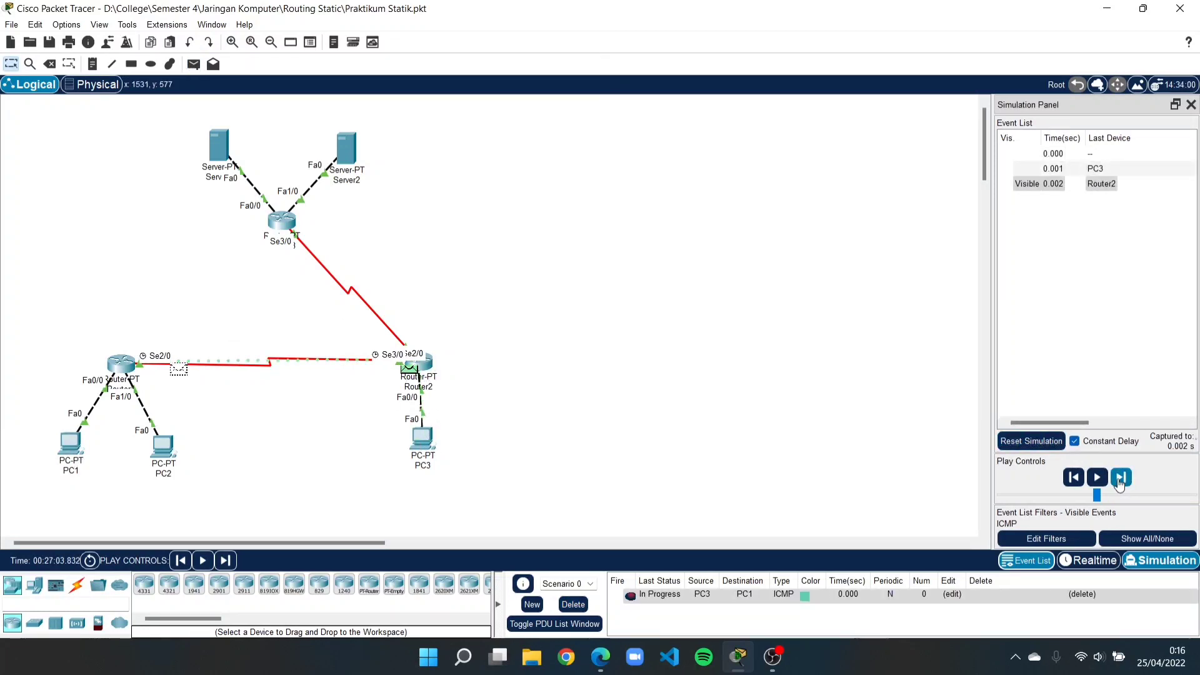
pyautogui.click(1119, 480)
pyautogui.click(1120, 480)
pyautogui.click(1119, 480)
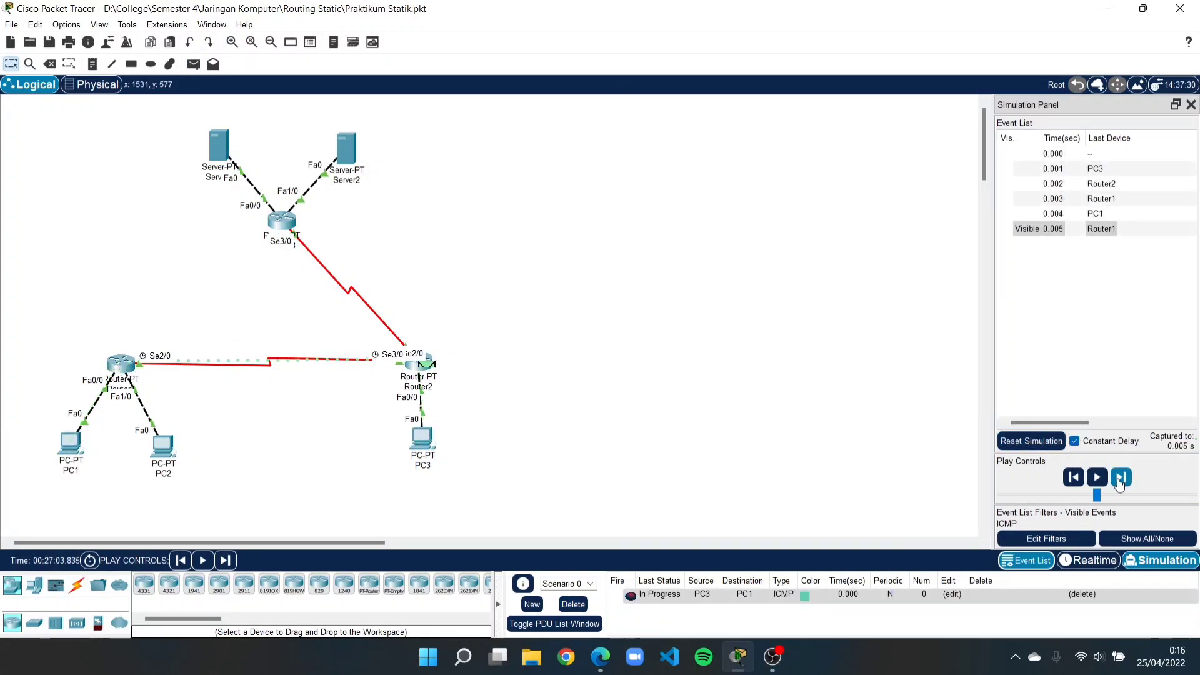
pyautogui.click(1119, 480)
pyautogui.click(566, 607)
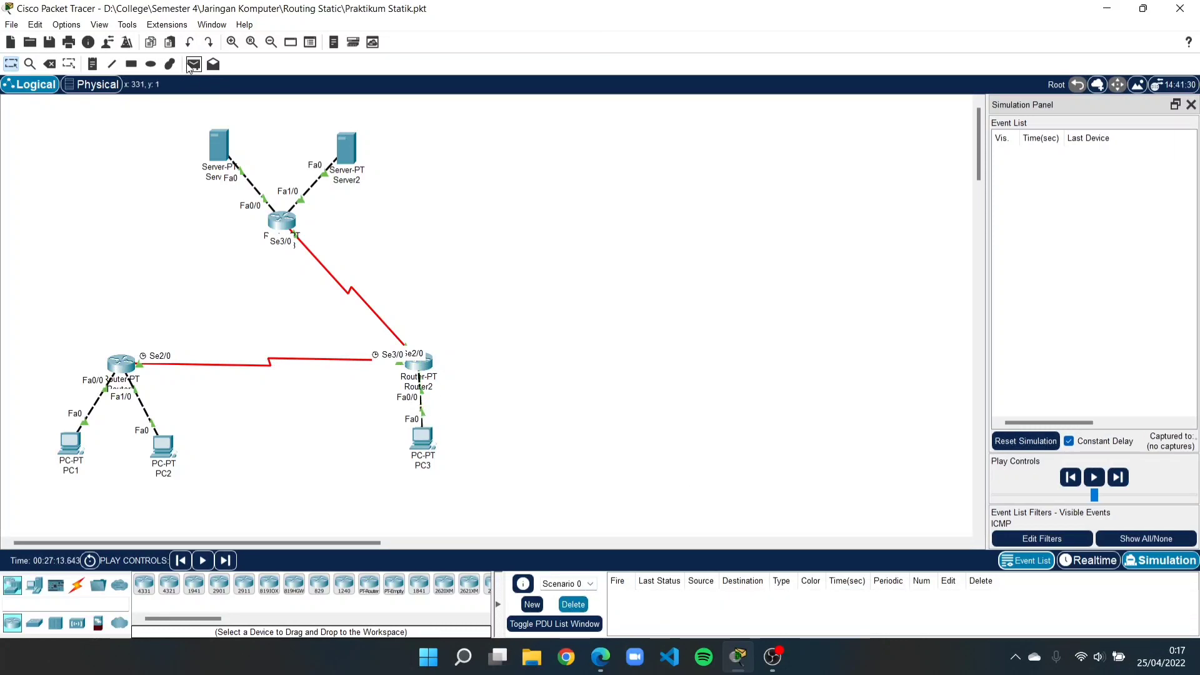
# Send a simple PDU from PC3 to PC2, stepping the simulation forward until the reply returns, and delete the scenario.
pyautogui.press('p')
pyautogui.click(422, 438)
pyautogui.click(163, 445)
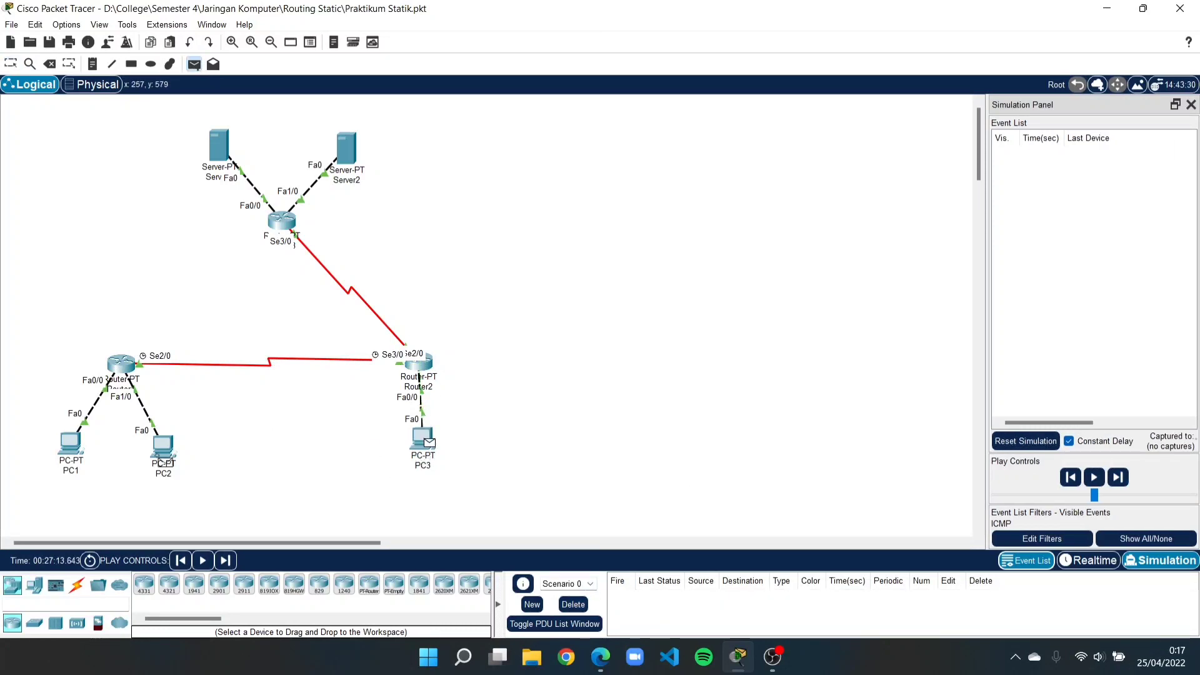
pyautogui.click(1121, 478)
pyautogui.click(1121, 479)
pyautogui.click(1122, 479)
pyautogui.click(1122, 478)
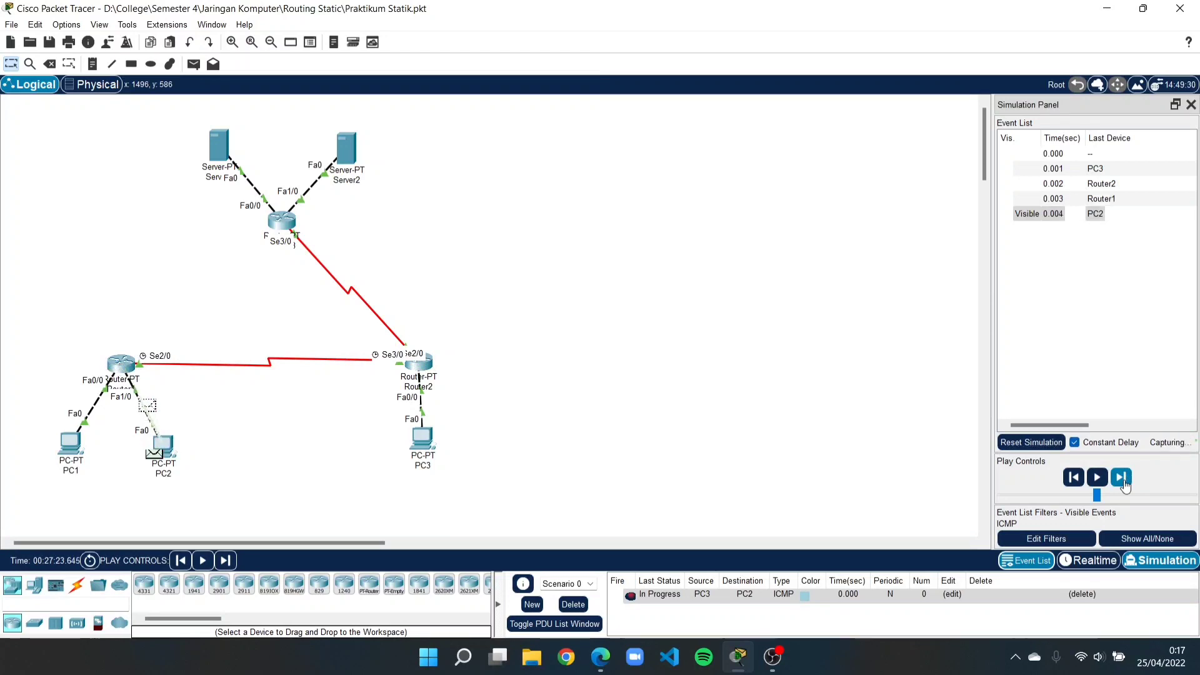
pyautogui.click(1121, 478)
pyautogui.click(1122, 478)
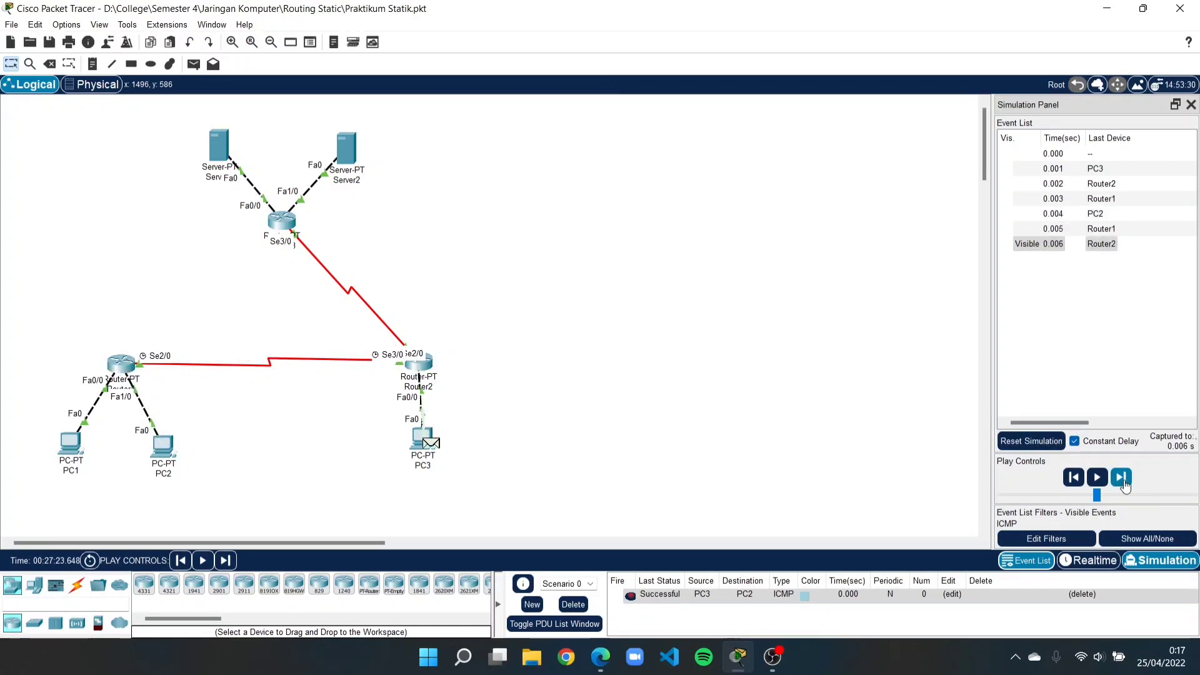
pyautogui.click(573, 604)
# Send a simple PDU from PC3 to Server1, stepping the simulation forward until the reply returns, and delete the scenario.
pyautogui.click(194, 64)
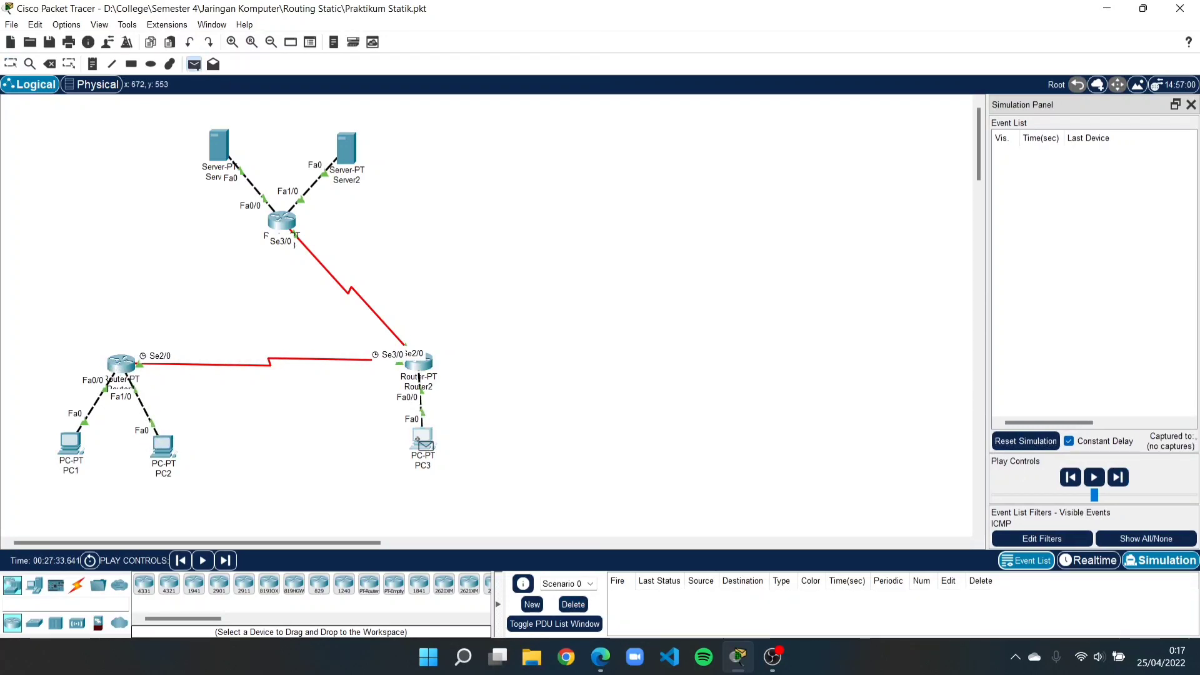
pyautogui.click(217, 156)
pyautogui.click(1119, 477)
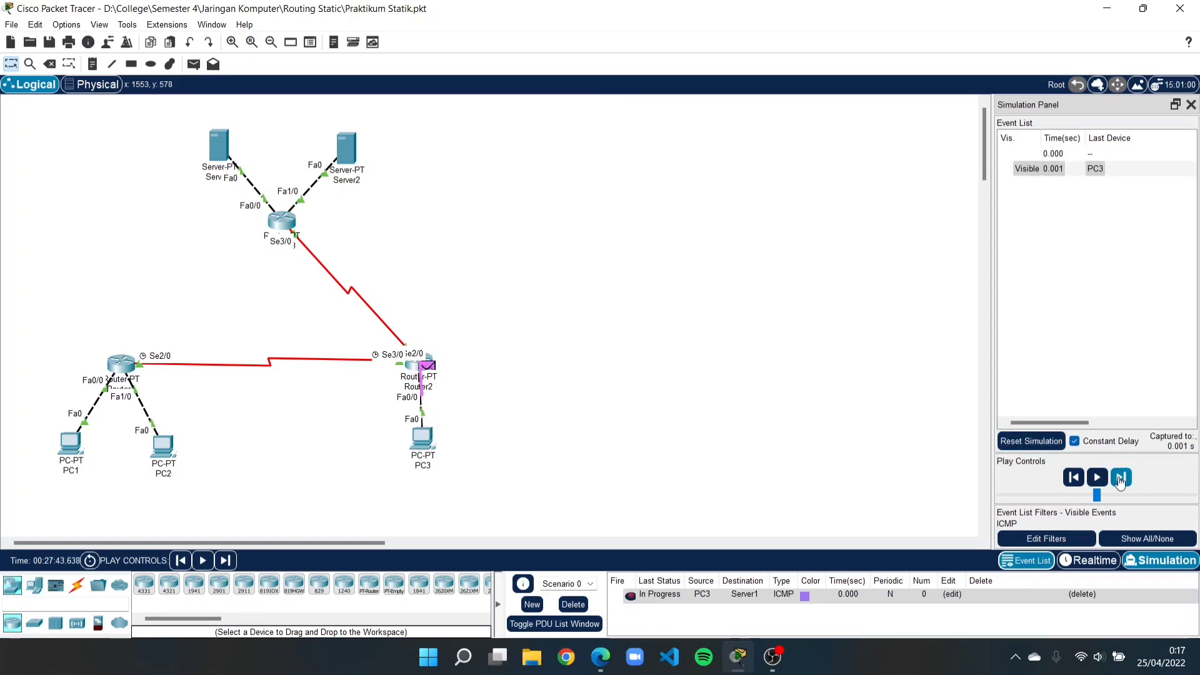
pyautogui.click(1119, 477)
pyautogui.click(1118, 477)
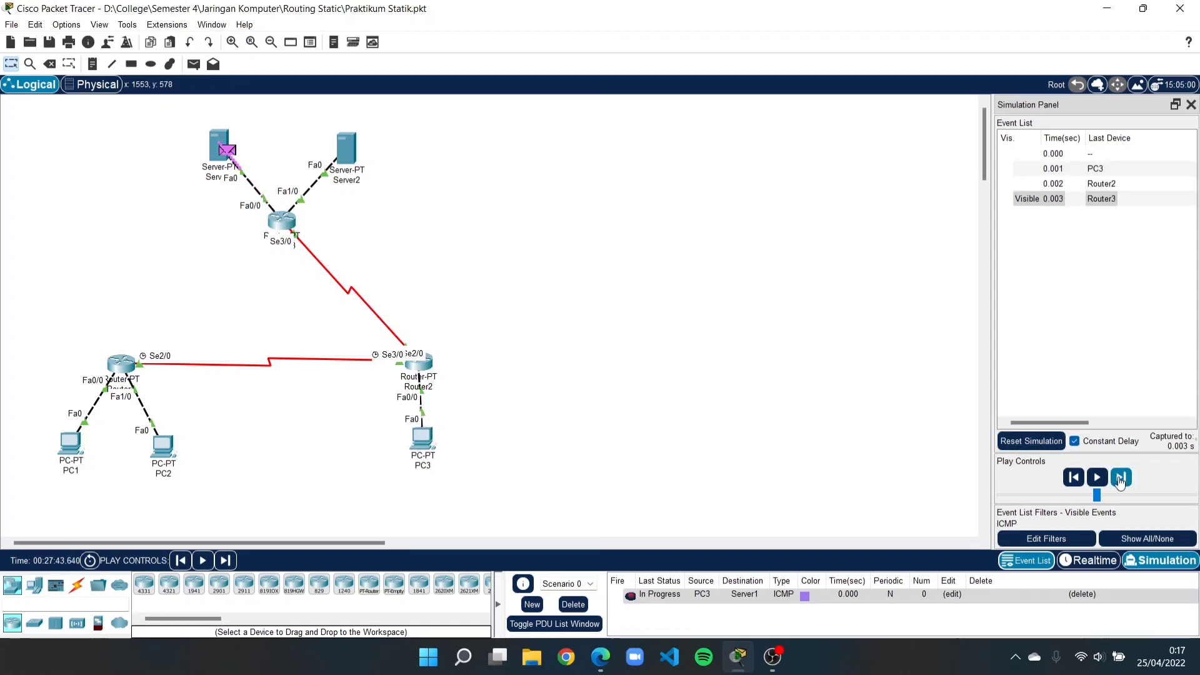
pyautogui.click(1119, 477)
pyautogui.click(1120, 477)
pyautogui.click(1120, 478)
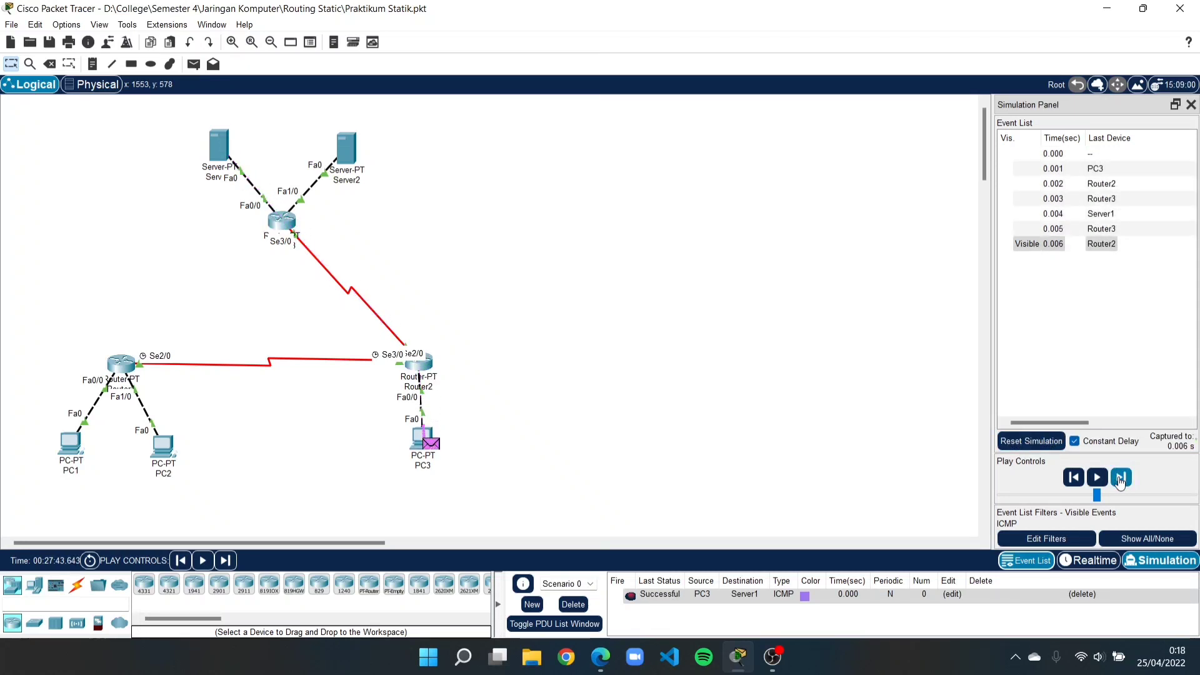
pyautogui.click(573, 604)
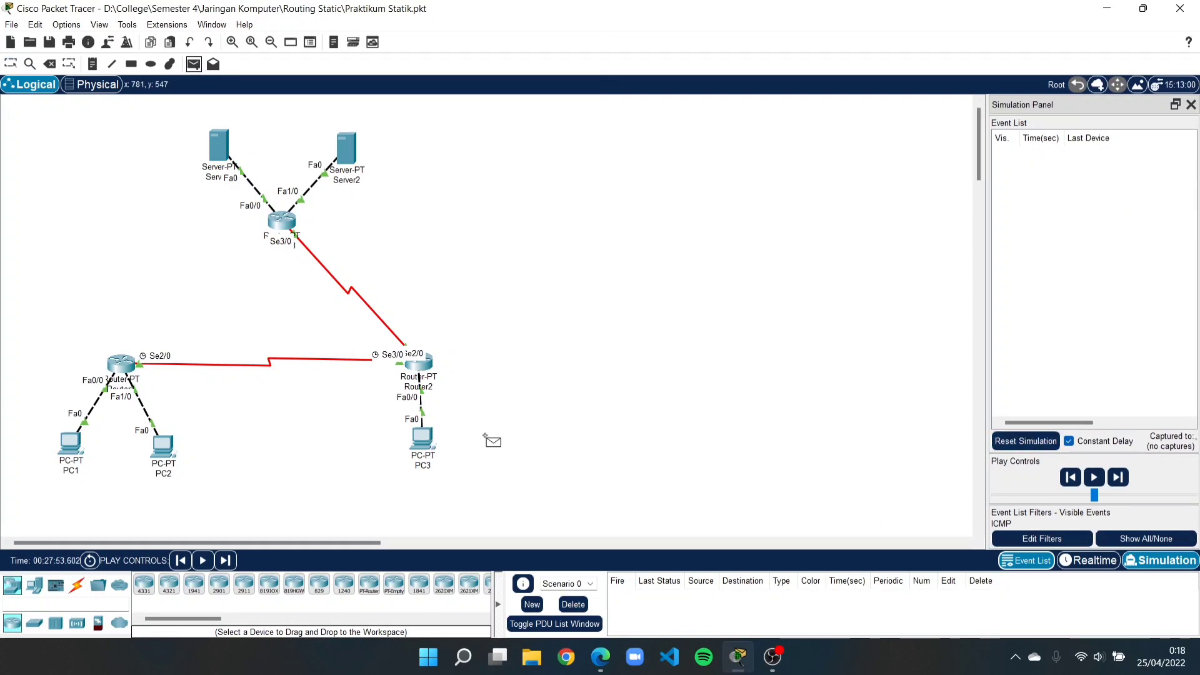
# Send a simple PDU from PC3 to Server2, stepping the simulation forward until the reply returns, and delete the scenario.
pyautogui.click(406, 446)
pyautogui.click(345, 150)
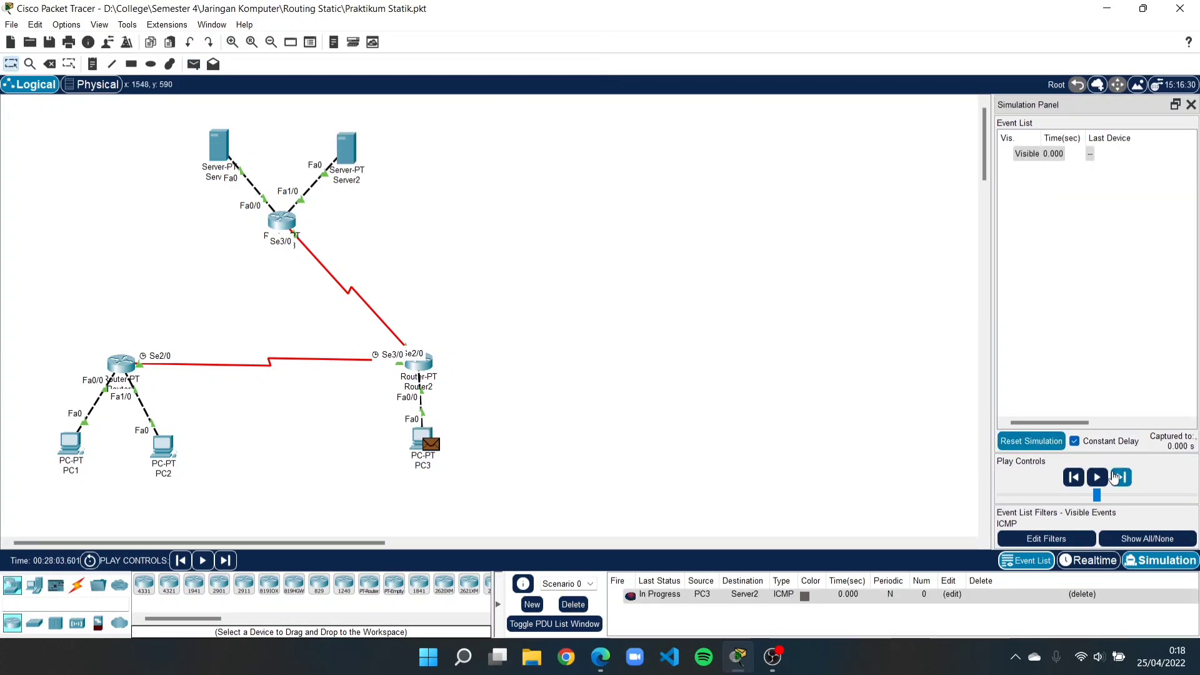
pyautogui.click(1120, 478)
pyautogui.click(1120, 477)
pyautogui.click(1119, 478)
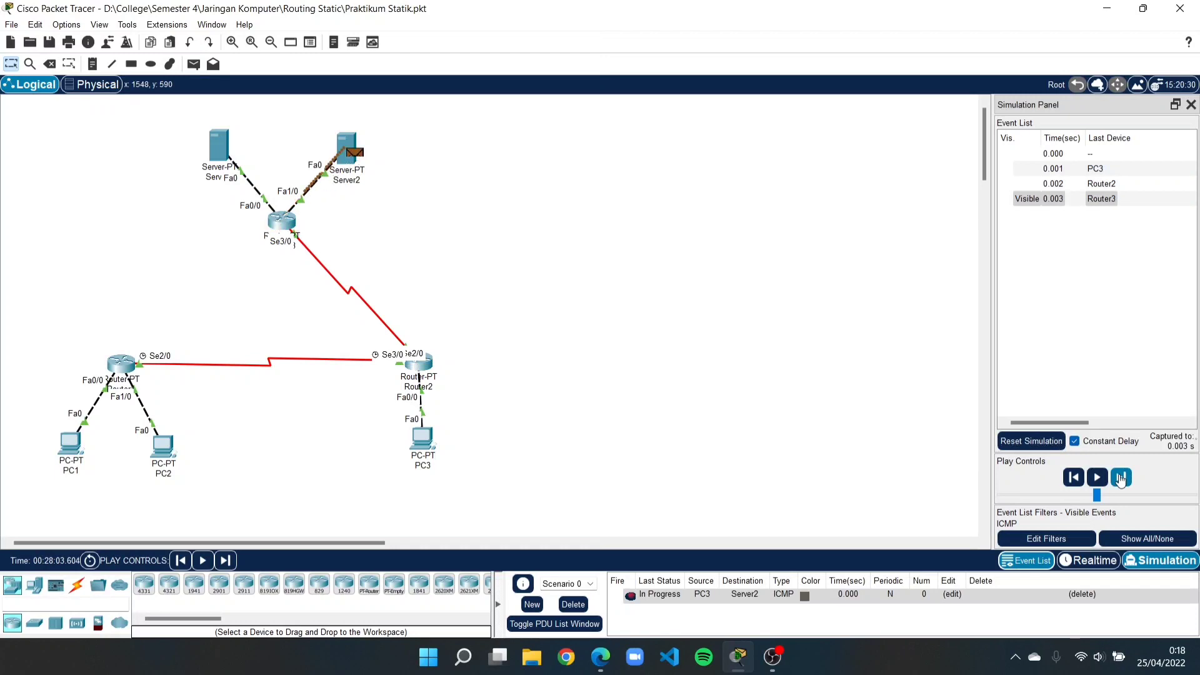
pyautogui.click(1120, 477)
pyautogui.click(1120, 477)
pyautogui.click(1120, 477)
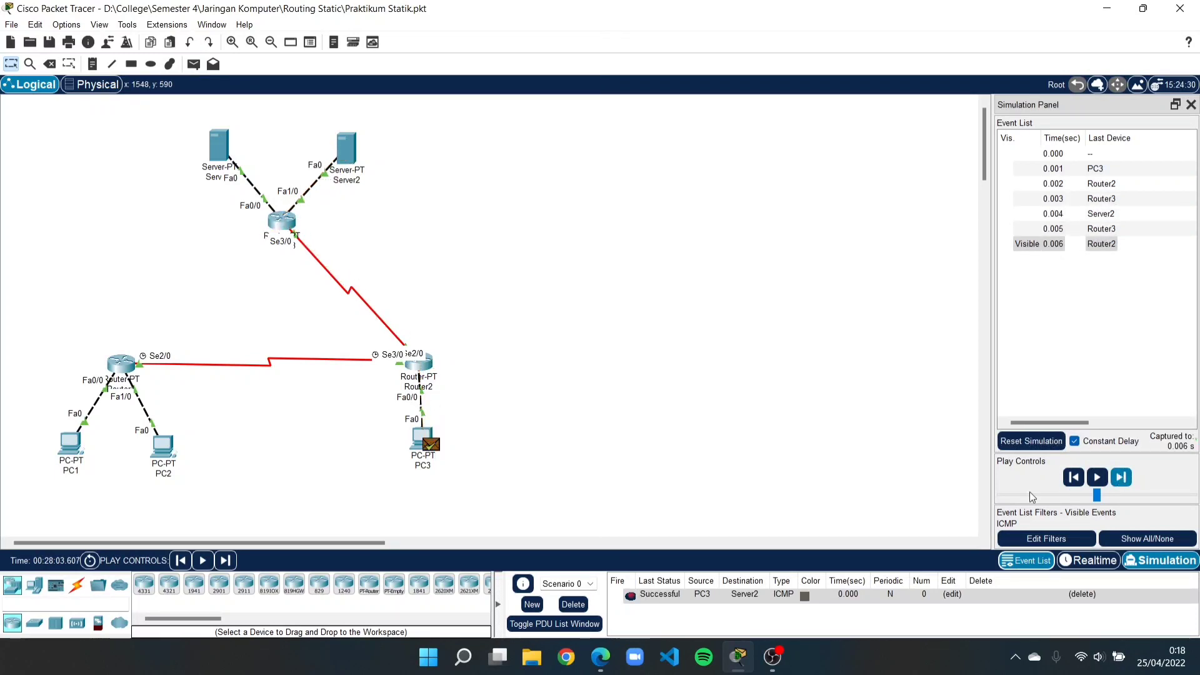
pyautogui.click(573, 603)
# Send a simple PDU from Server1 to Server2, stepping the simulation forward until the reply returns, and delete the scenario.
pyautogui.click(218, 146)
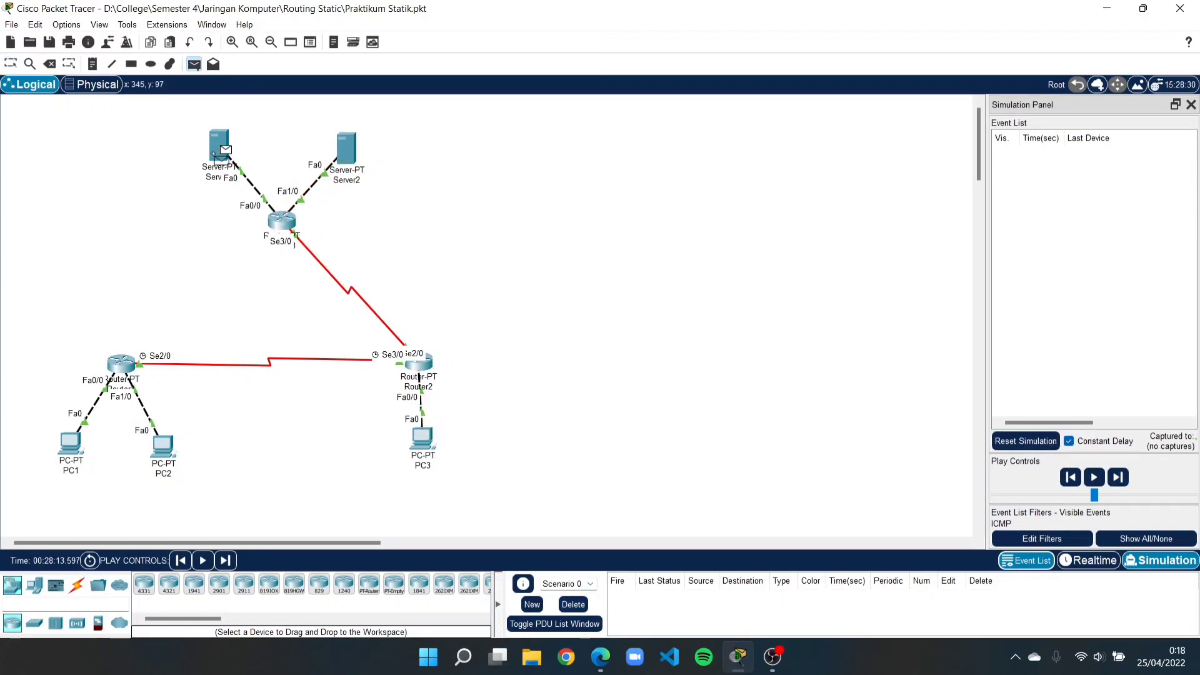
pyautogui.click(346, 149)
pyautogui.click(1118, 477)
pyautogui.click(1129, 478)
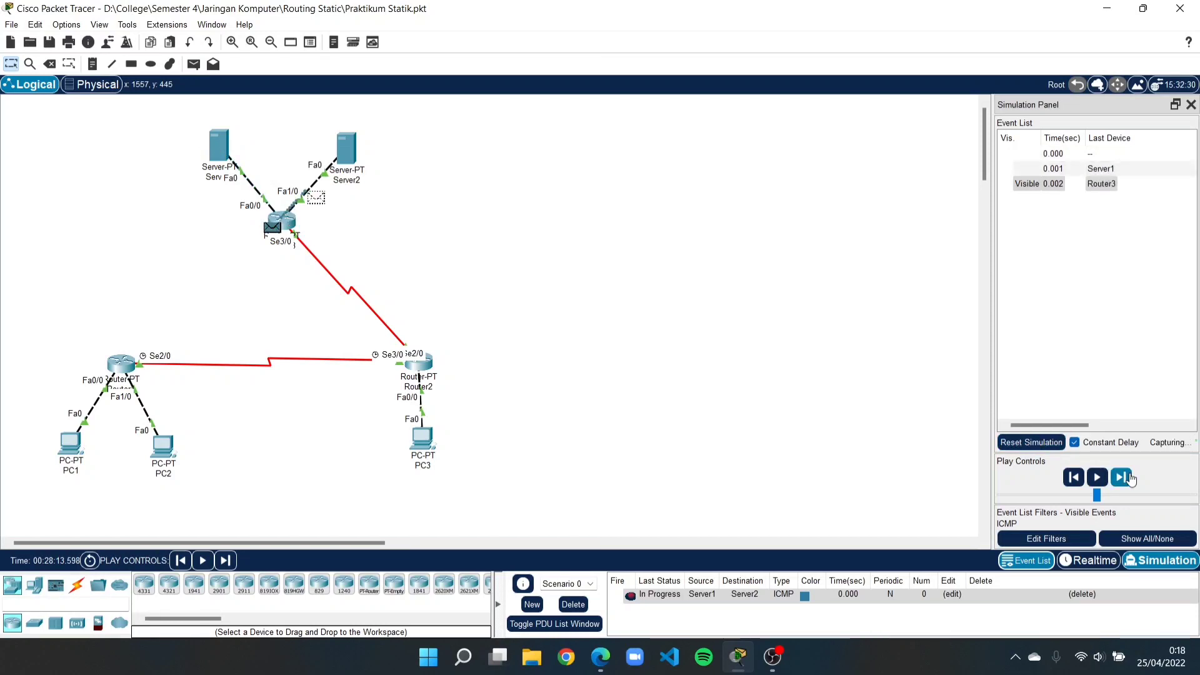
pyautogui.click(1128, 477)
pyautogui.click(1129, 477)
pyautogui.click(572, 604)
# Send a simple PDU from Server1 to PC1, stepping the simulation forward until the reply returns, and delete the scenario.
pyautogui.click(194, 64)
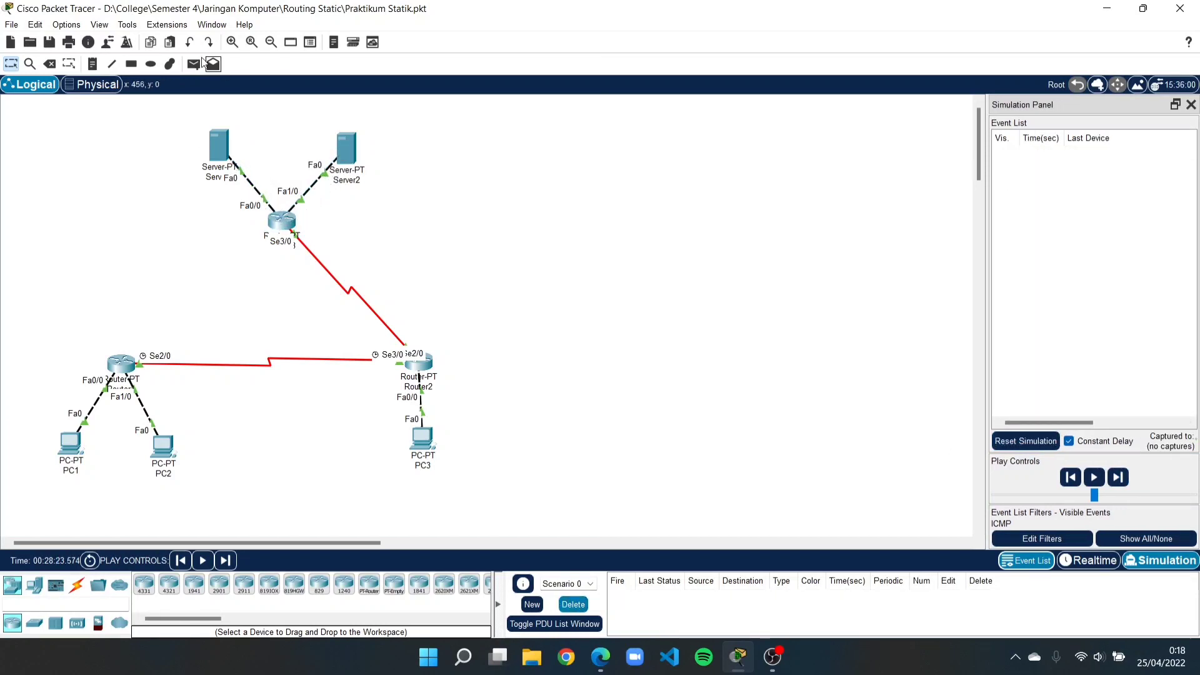
pyautogui.click(71, 445)
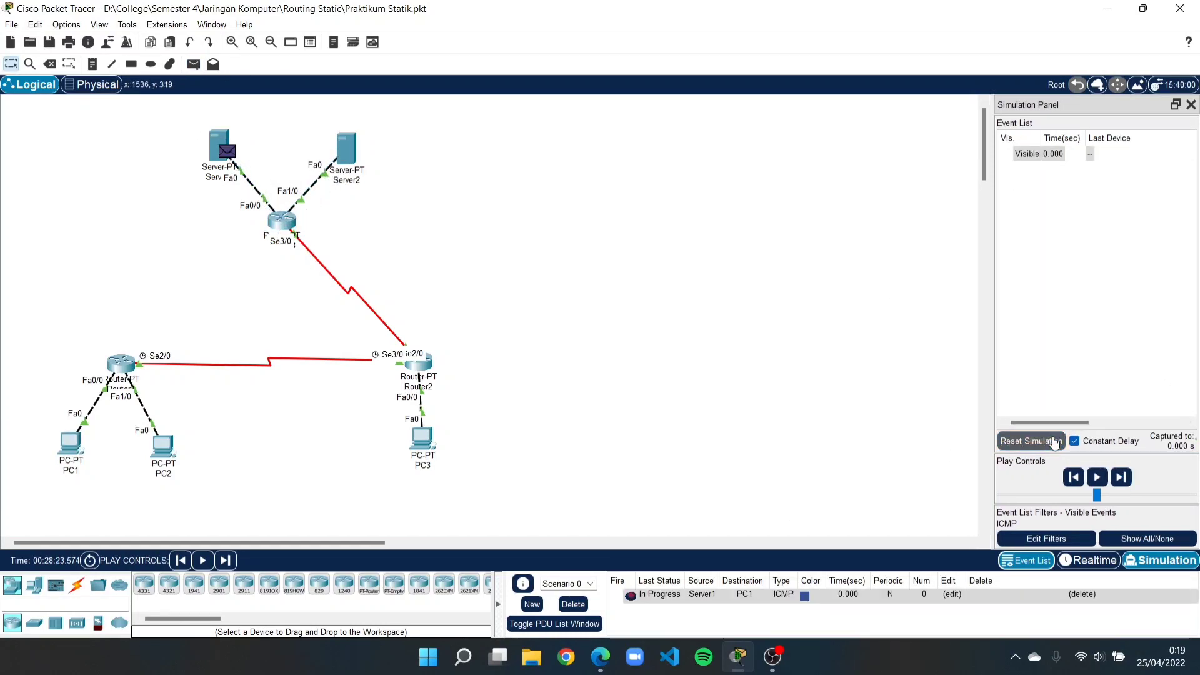
pyautogui.click(1122, 478)
pyautogui.click(1122, 478)
pyautogui.click(1121, 478)
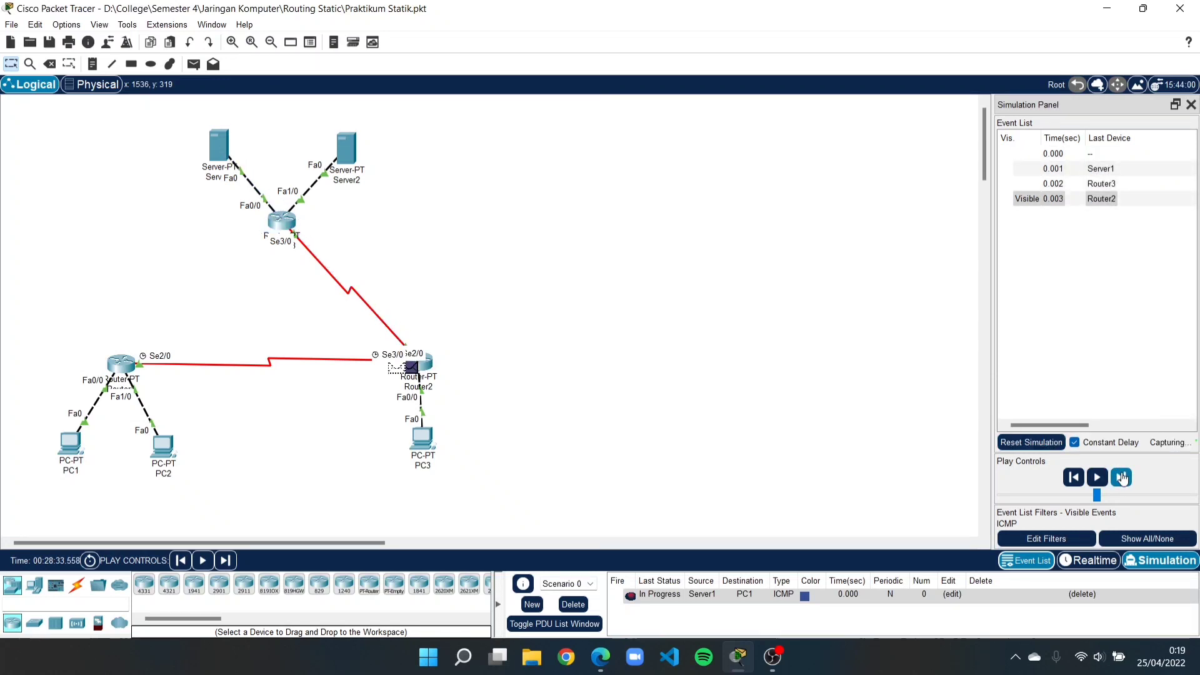
pyautogui.click(1122, 478)
pyautogui.click(1121, 478)
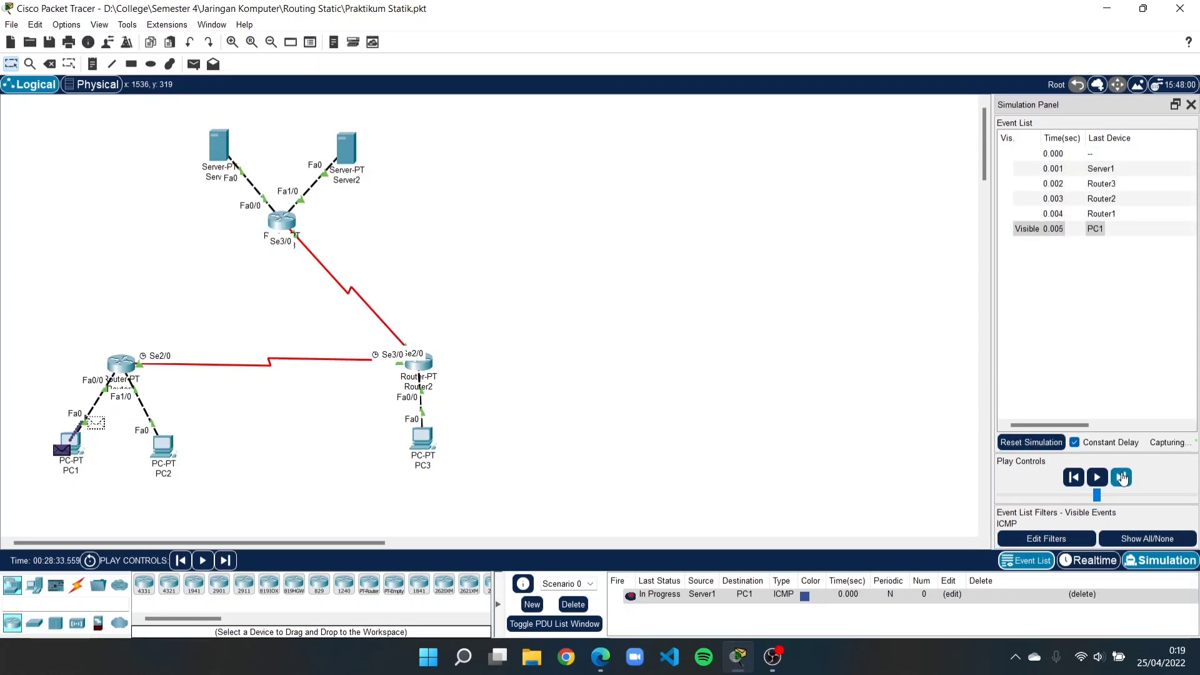
pyautogui.click(1122, 478)
pyautogui.click(1121, 478)
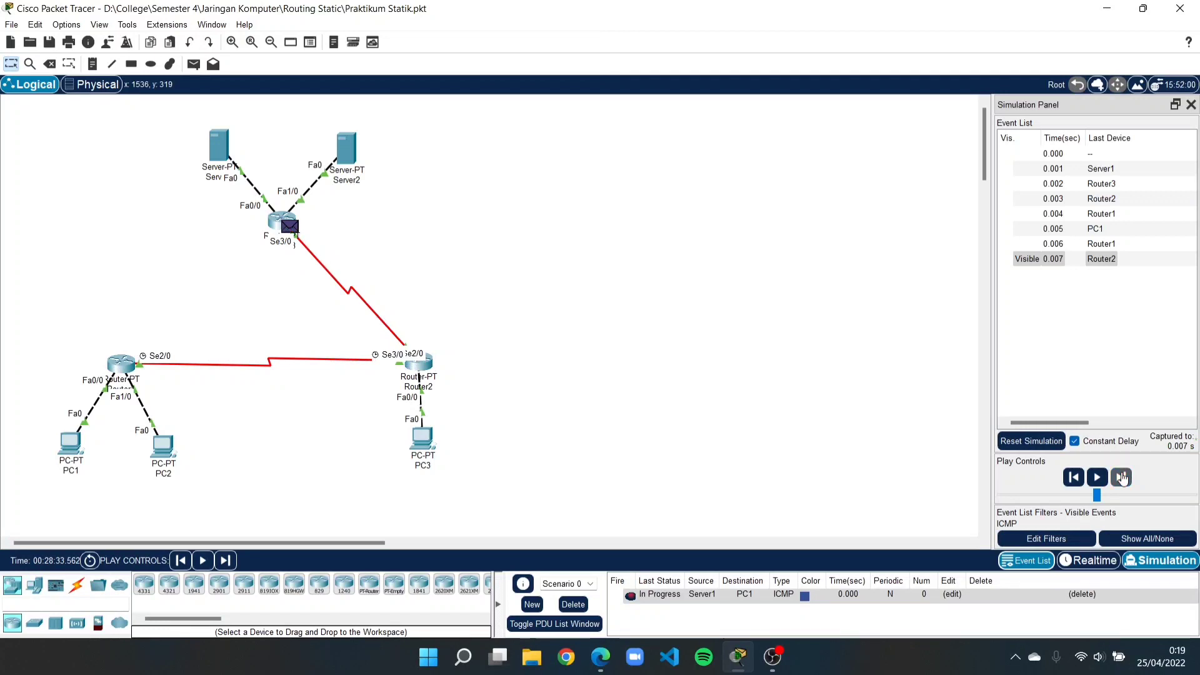
pyautogui.click(1122, 478)
pyautogui.click(573, 604)
# Send a simple PDU from Server1 to PC2, stepping the simulation forward until the reply returns, and delete the scenario.
pyautogui.press('p')
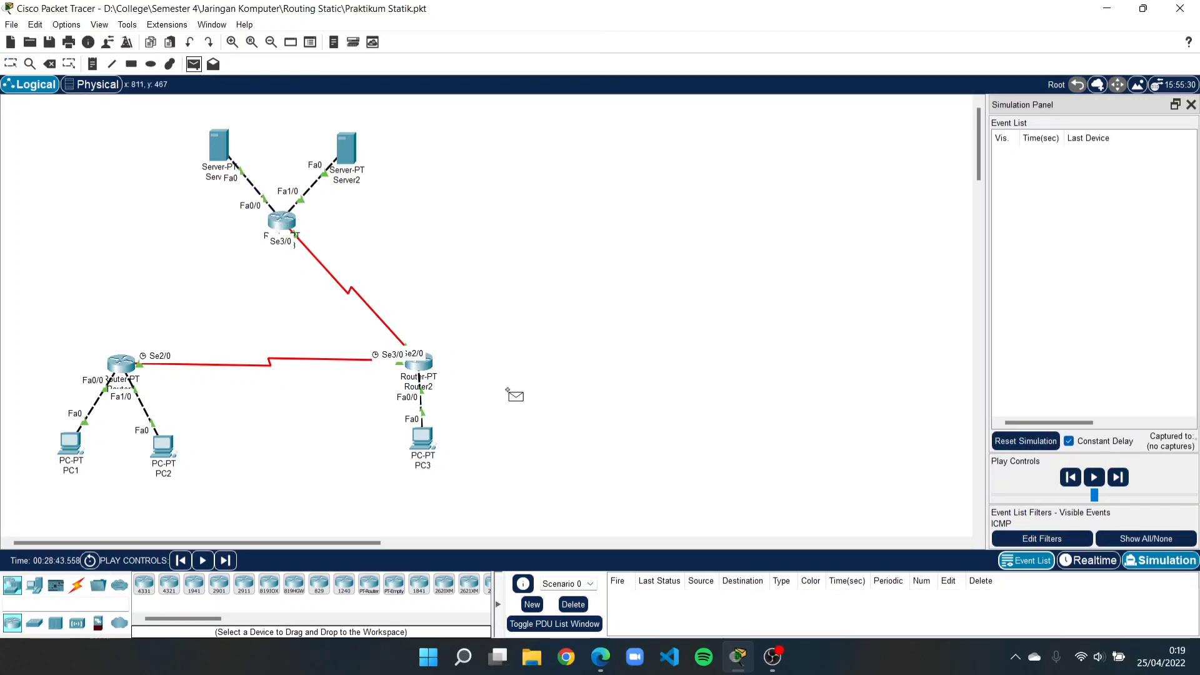
pyautogui.click(220, 147)
pyautogui.click(163, 447)
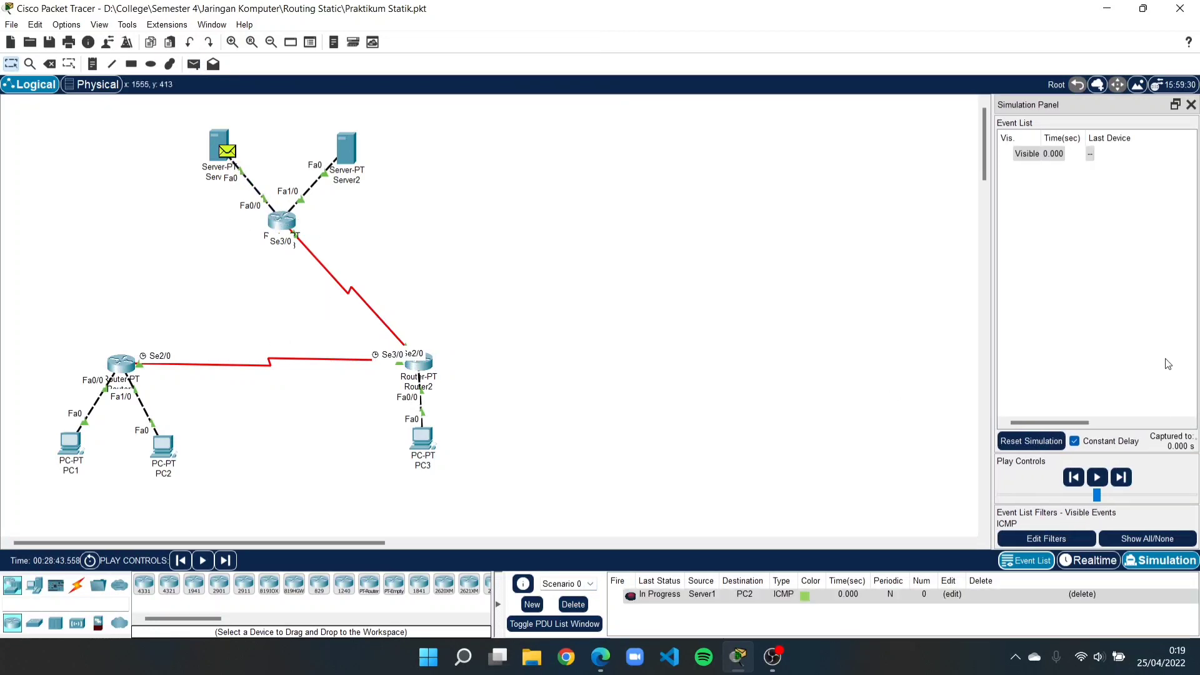
pyautogui.click(1122, 478)
pyautogui.click(1121, 478)
pyautogui.click(1122, 478)
pyautogui.click(1121, 478)
pyautogui.click(1121, 478)
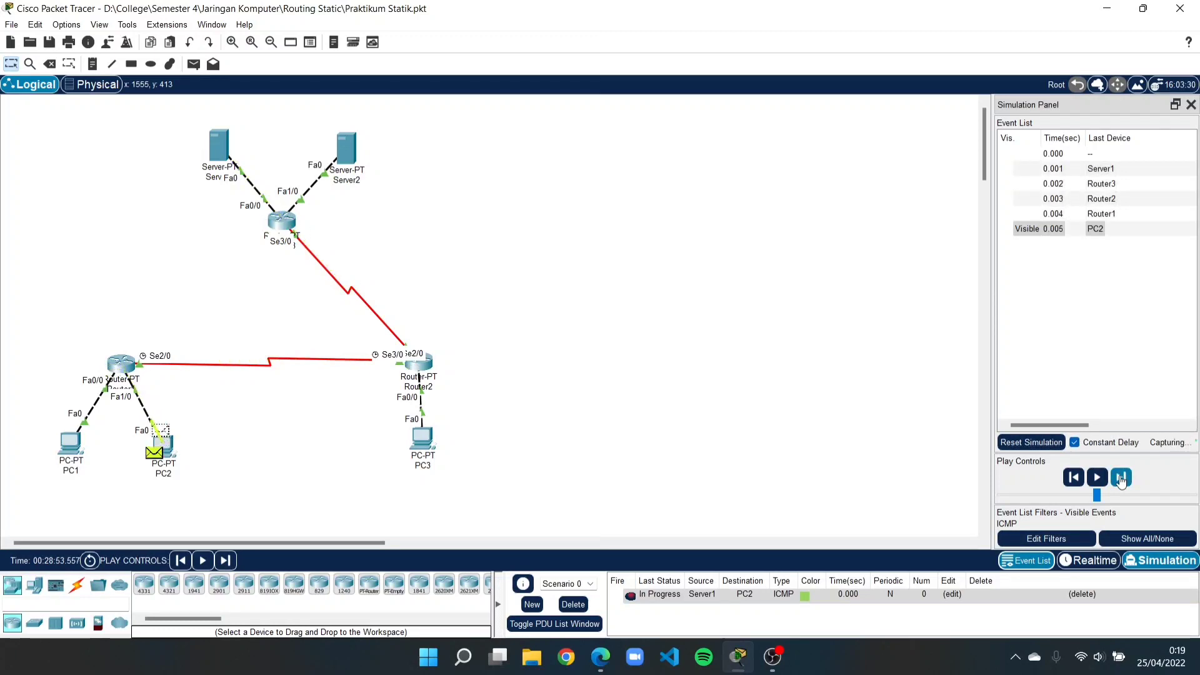
pyautogui.click(1122, 479)
pyautogui.click(1122, 478)
pyautogui.click(1121, 478)
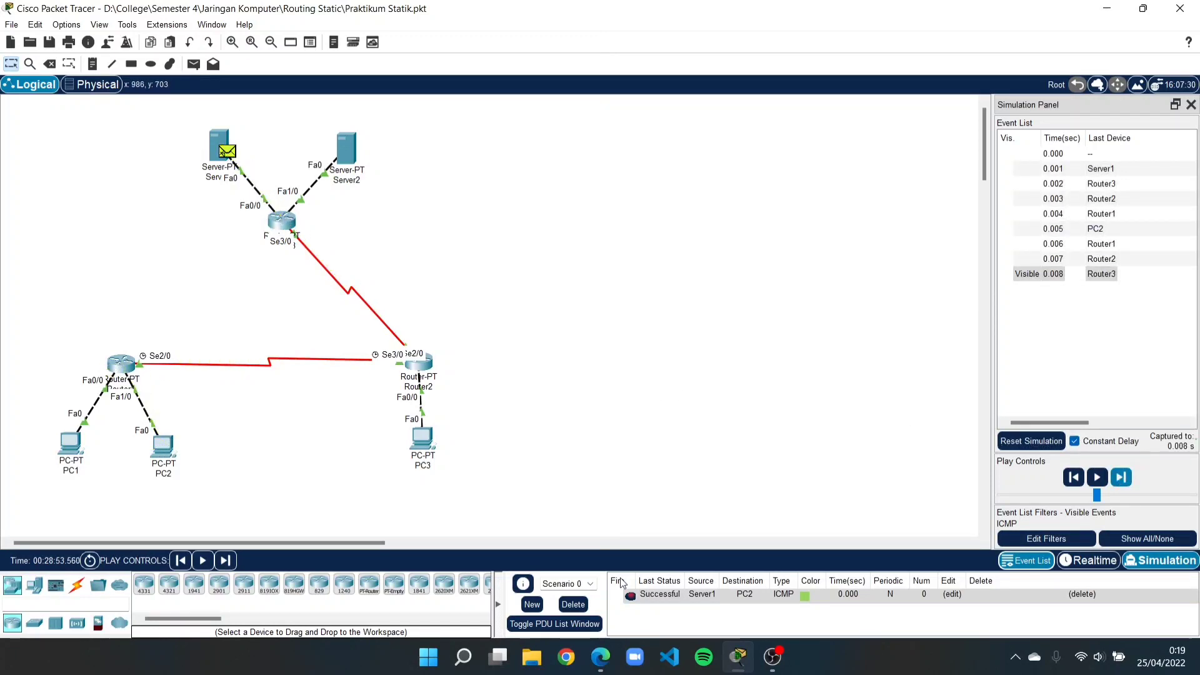
pyautogui.click(573, 604)
# Send a simple PDU from Server1 to PC3 and step the simulation forward until the reply returns to Server1.
pyautogui.click(194, 64)
pyautogui.click(422, 441)
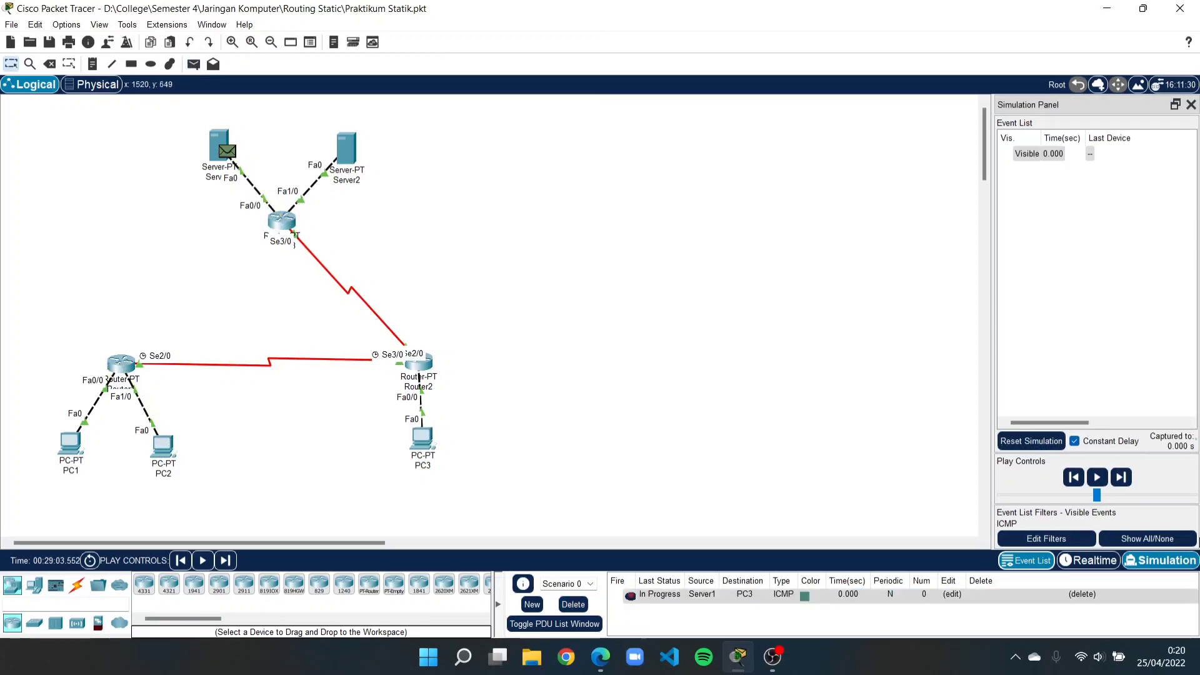
pyautogui.click(1120, 478)
pyautogui.click(1121, 478)
pyautogui.click(1121, 478)
pyautogui.click(1121, 478)
pyautogui.click(1122, 478)
pyautogui.click(1122, 478)
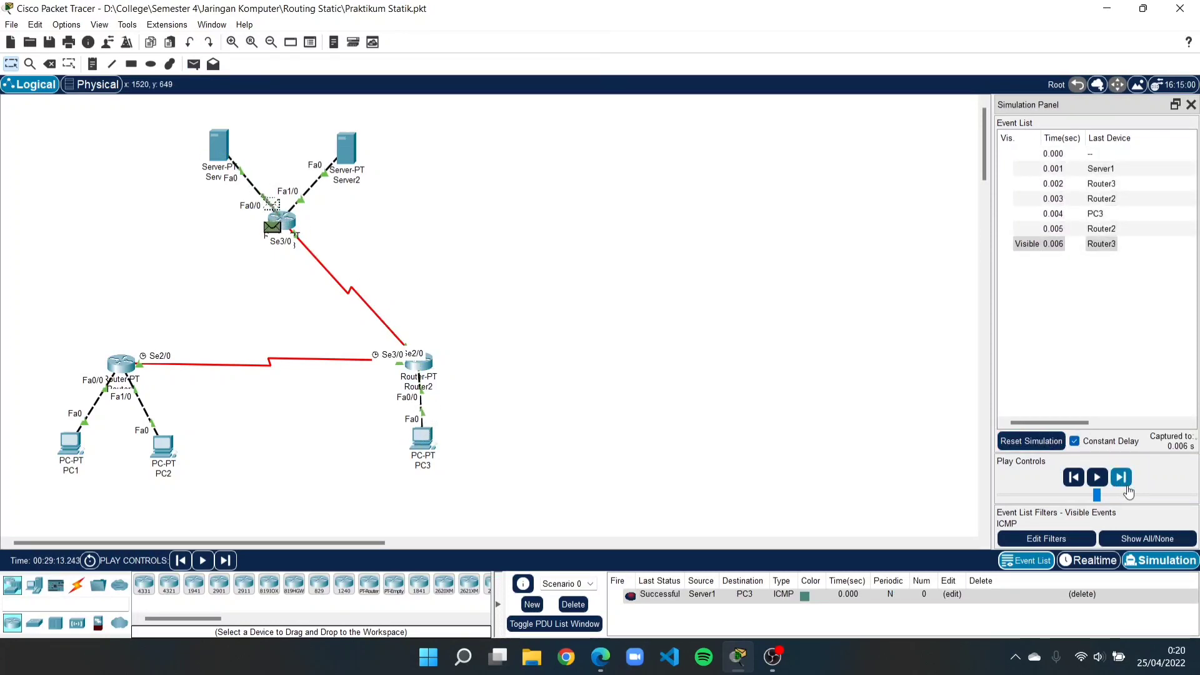